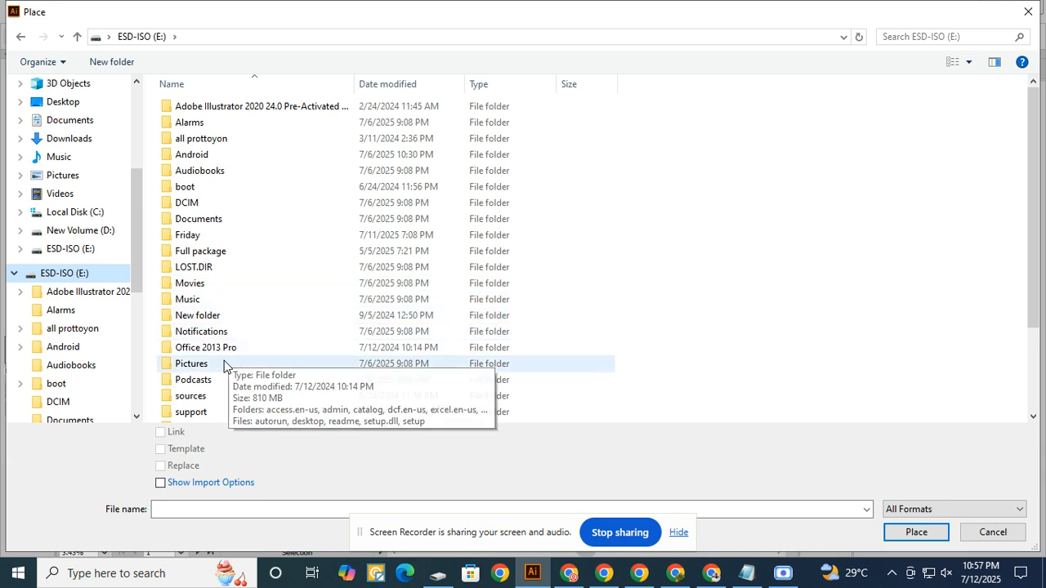
Load all twelve PNG images from the New folder inside the Friday folder on drive E: for placing.
{"action": "scroll", "coordinate": [214, 350], "scroll_direction": "down", "scroll_amount": 3}
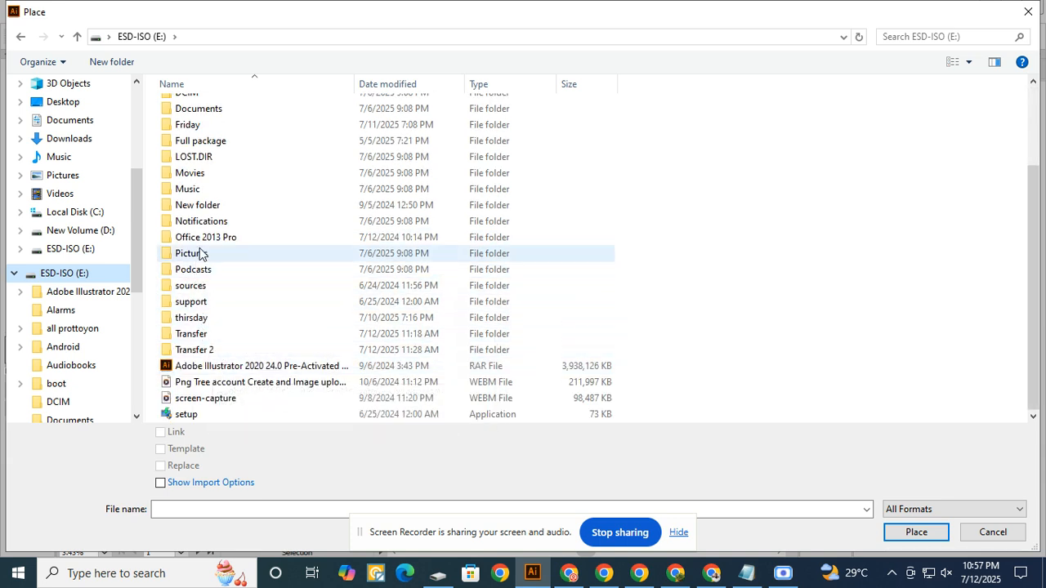
{"action": "left_click", "coordinate": [196, 127]}
{"action": "double_click", "coordinate": [196, 126]}
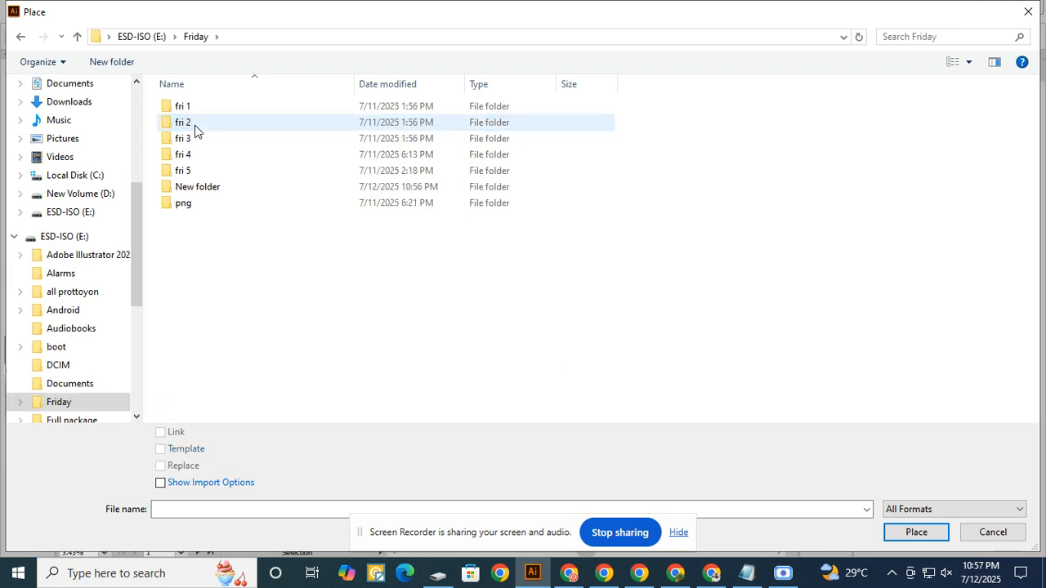
{"action": "double_click", "coordinate": [196, 190]}
{"action": "left_click_drag", "start_coordinate": [158, 106], "coordinate": [228, 288]}
{"action": "left_click", "coordinate": [916, 532]}
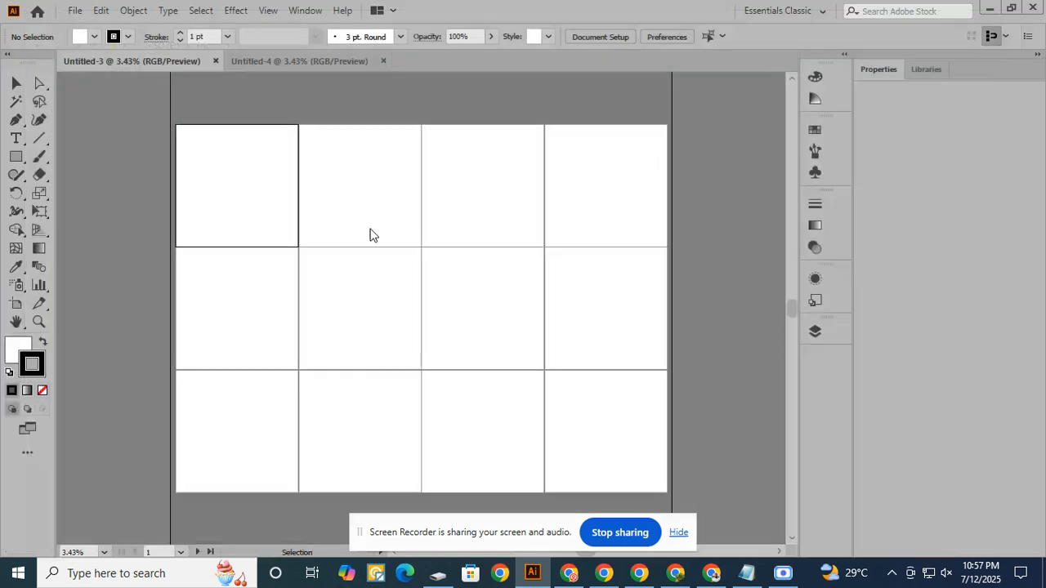
Place images 1 (1).png through 1 (12).png in order, one for each of the twelve artboards.
{"action": "left_click", "coordinate": [234, 165]}
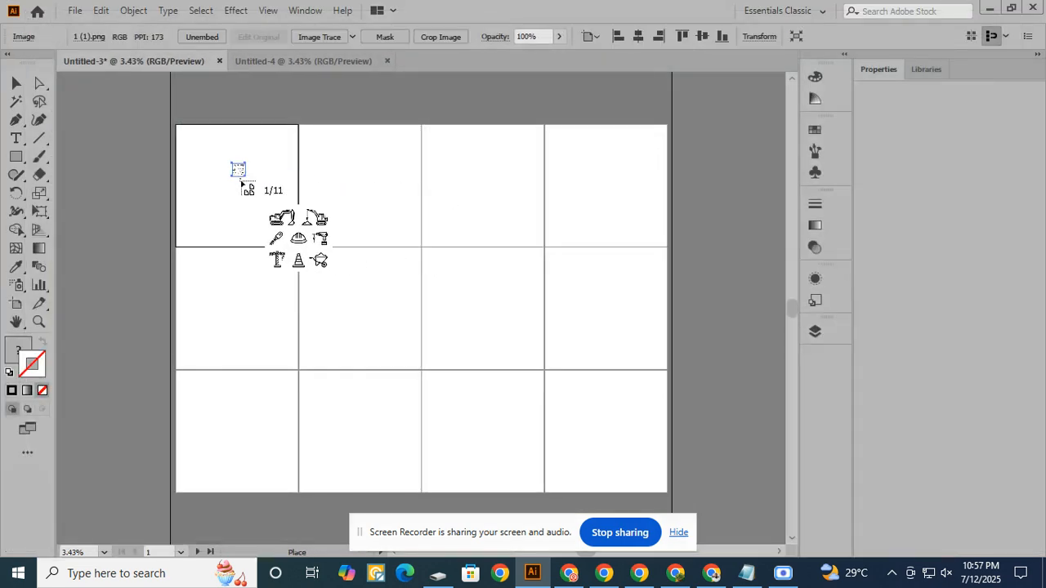
{"action": "left_click", "coordinate": [366, 171]}
{"action": "left_click", "coordinate": [455, 173]}
{"action": "left_click", "coordinate": [544, 176]}
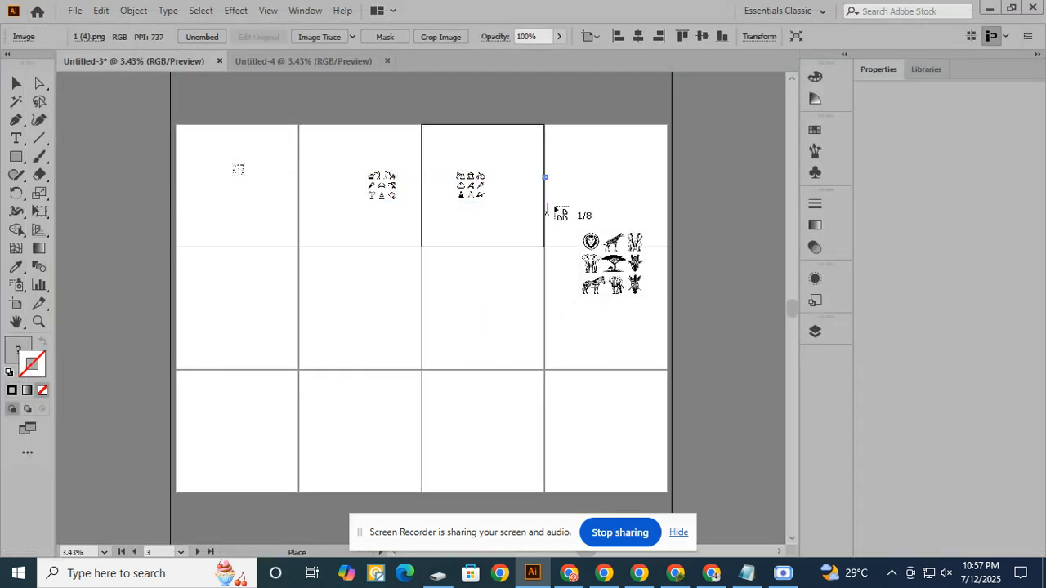
{"action": "left_click", "coordinate": [251, 281]}
{"action": "left_click", "coordinate": [344, 297]}
{"action": "left_click", "coordinate": [492, 302]}
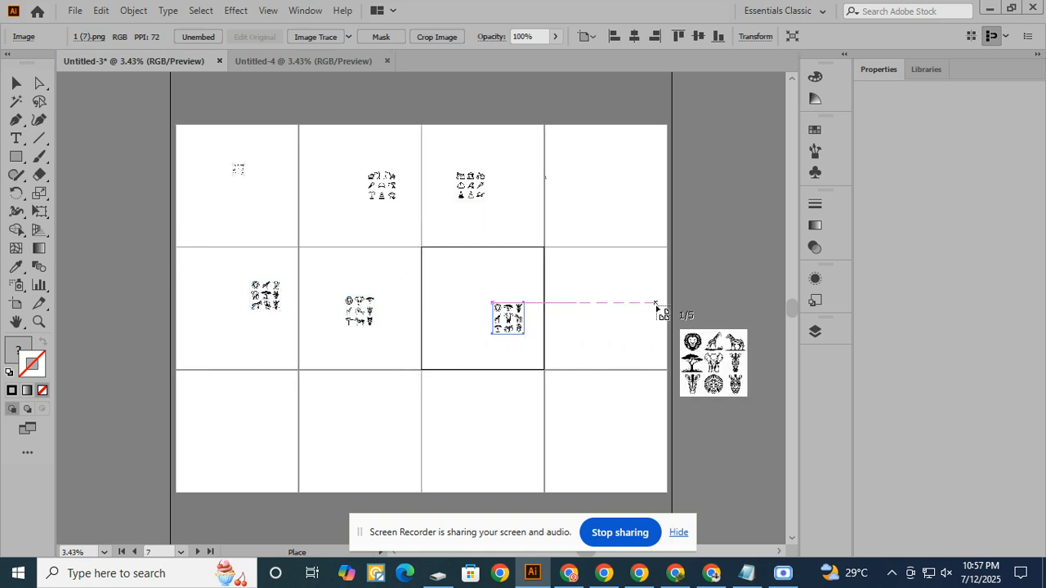
{"action": "left_click", "coordinate": [573, 298]}
{"action": "left_click", "coordinate": [267, 425]}
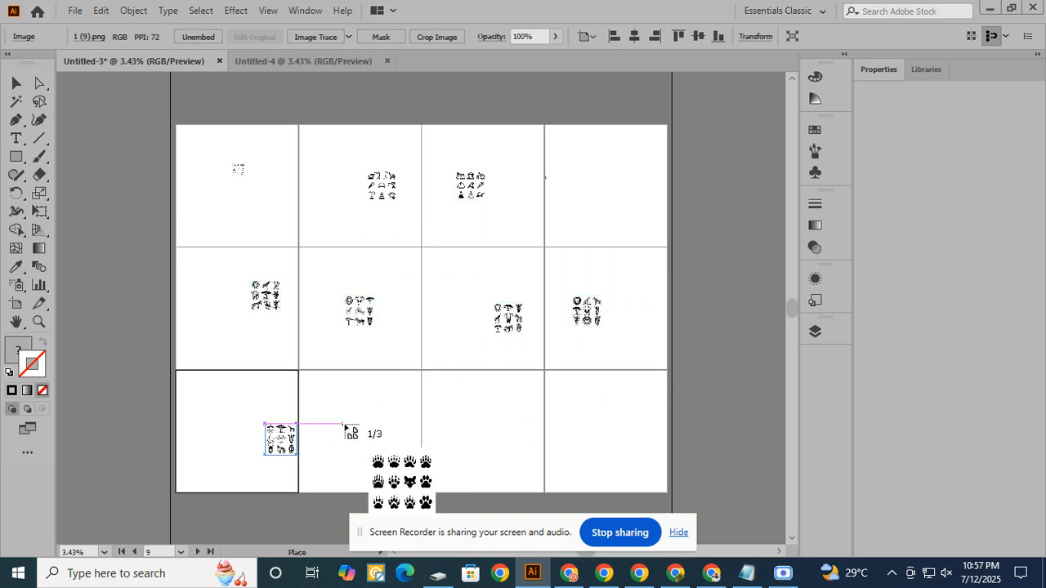
{"action": "left_click", "coordinate": [344, 426]}
{"action": "left_click", "coordinate": [491, 423]}
{"action": "left_click", "coordinate": [601, 427]}
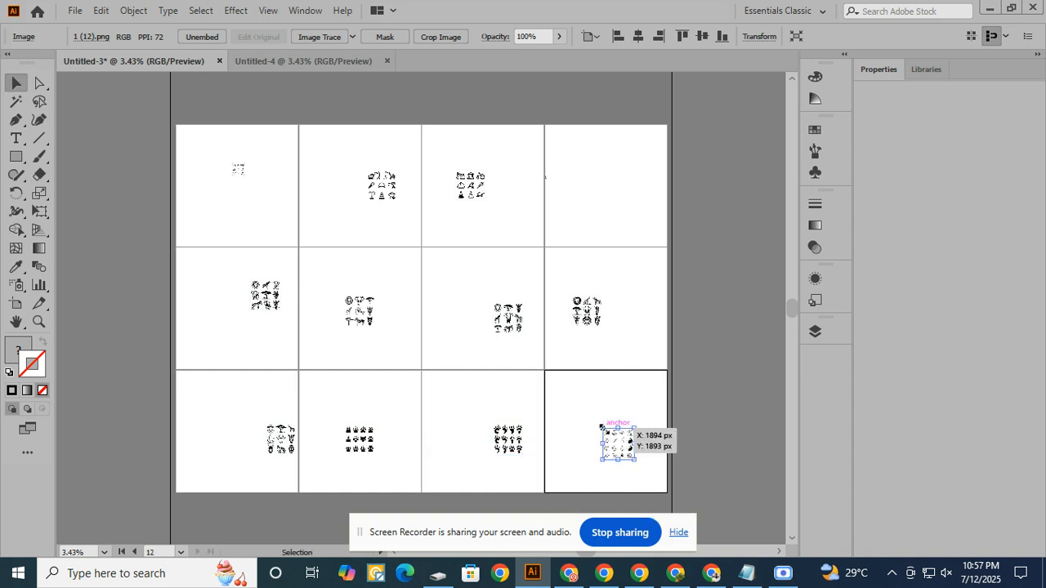
Enlarge the tiny image 1 (4).png and move it fully onto the fourth artboard.
{"action": "left_click", "coordinate": [545, 178]}
{"action": "left_click_drag", "start_coordinate": [559, 191], "coordinate": [592, 220]}
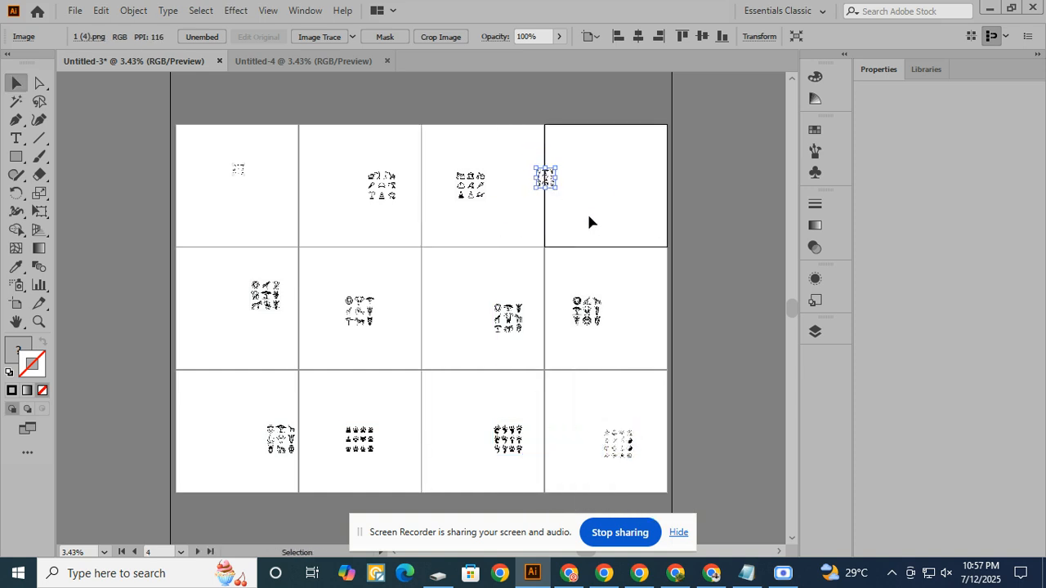
{"action": "left_click_drag", "start_coordinate": [548, 182], "coordinate": [594, 179]}
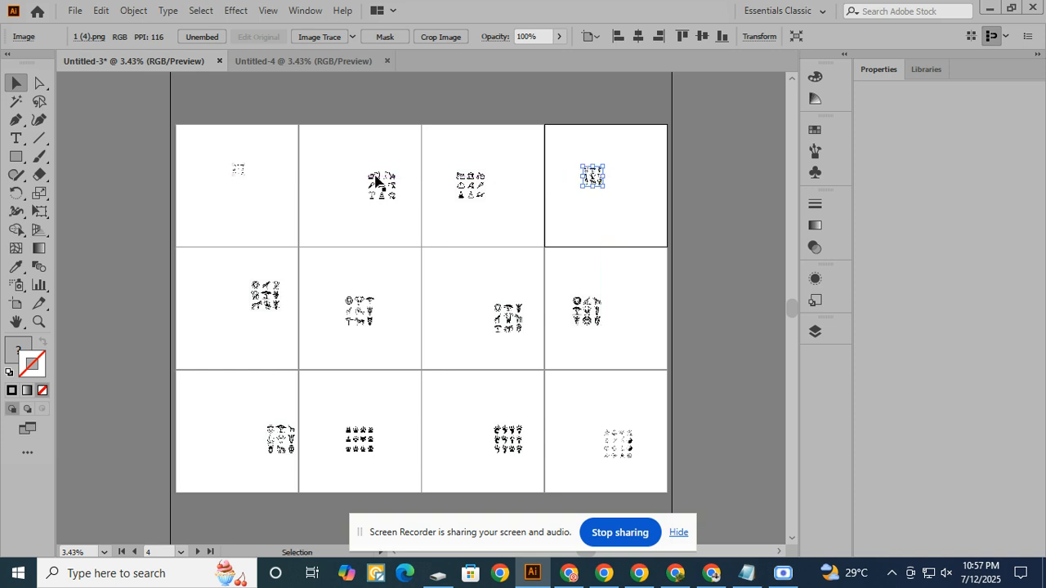
Image-trace and expand 1 (1).png, and centre it horizontally and vertically on the first artboard.
{"action": "left_click", "coordinate": [235, 171]}
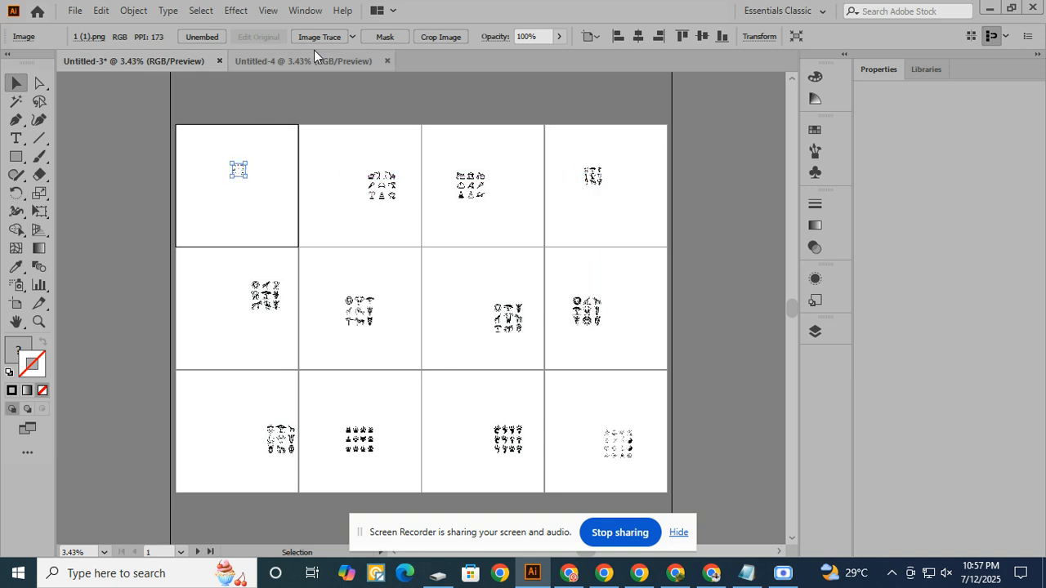
{"action": "left_click", "coordinate": [393, 40]}
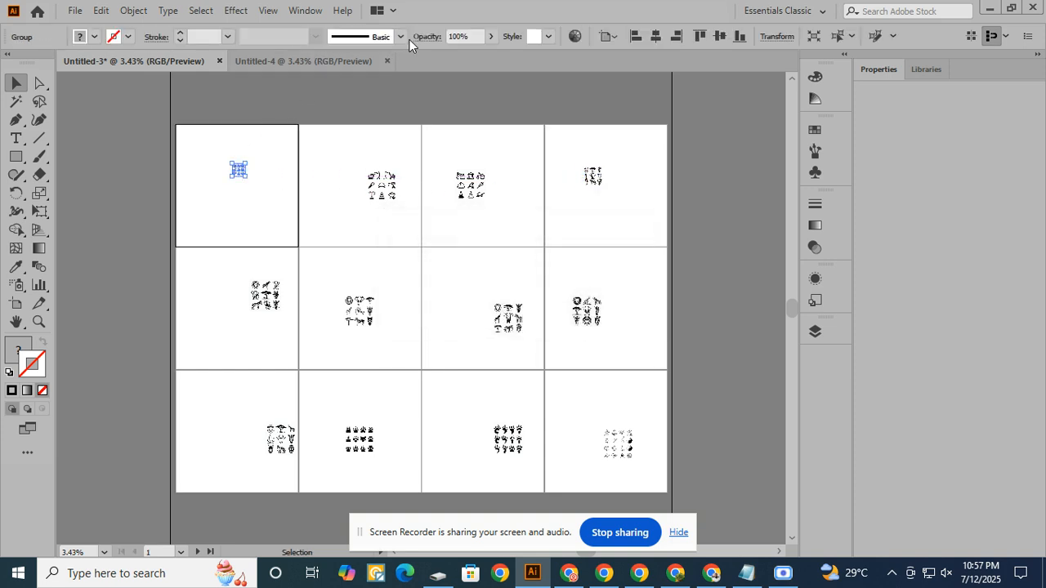
{"action": "left_click", "coordinate": [720, 37]}
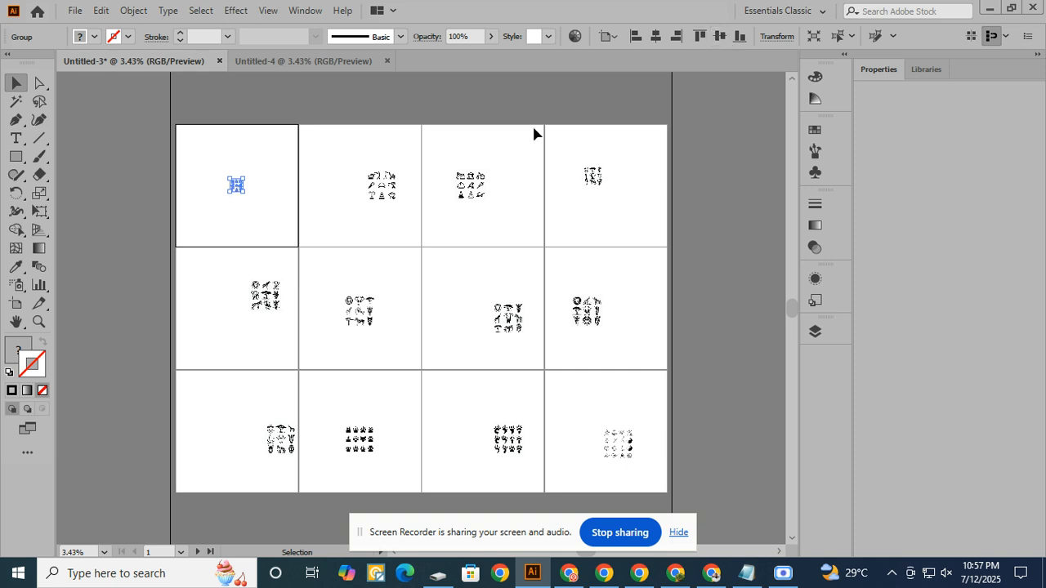
Image-trace and expand 1 (2).png, and centre it horizontally and vertically on the second artboard.
{"action": "left_click", "coordinate": [390, 187]}
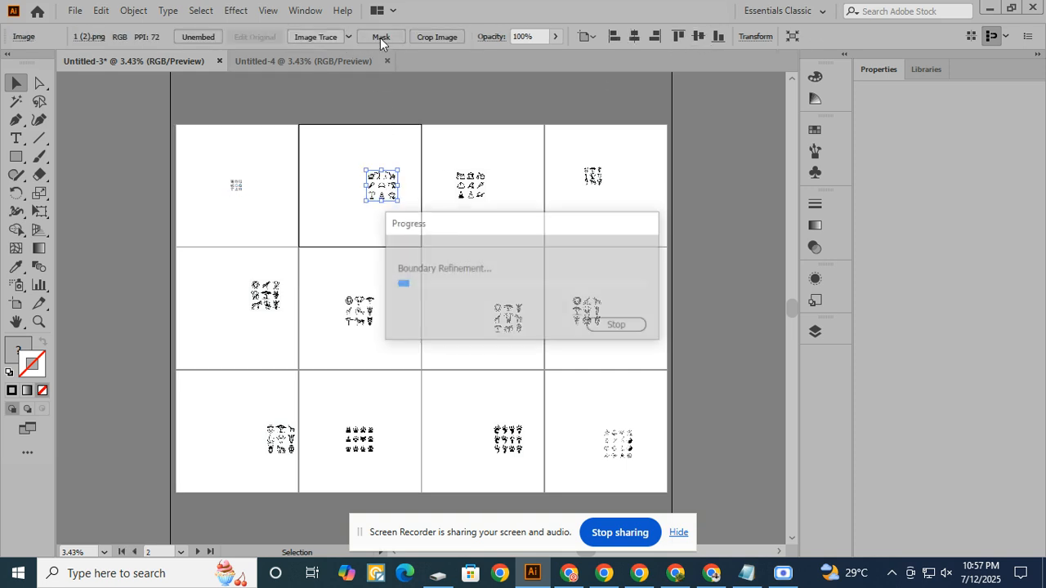
{"action": "left_click", "coordinate": [379, 38]}
{"action": "left_click", "coordinate": [655, 37]}
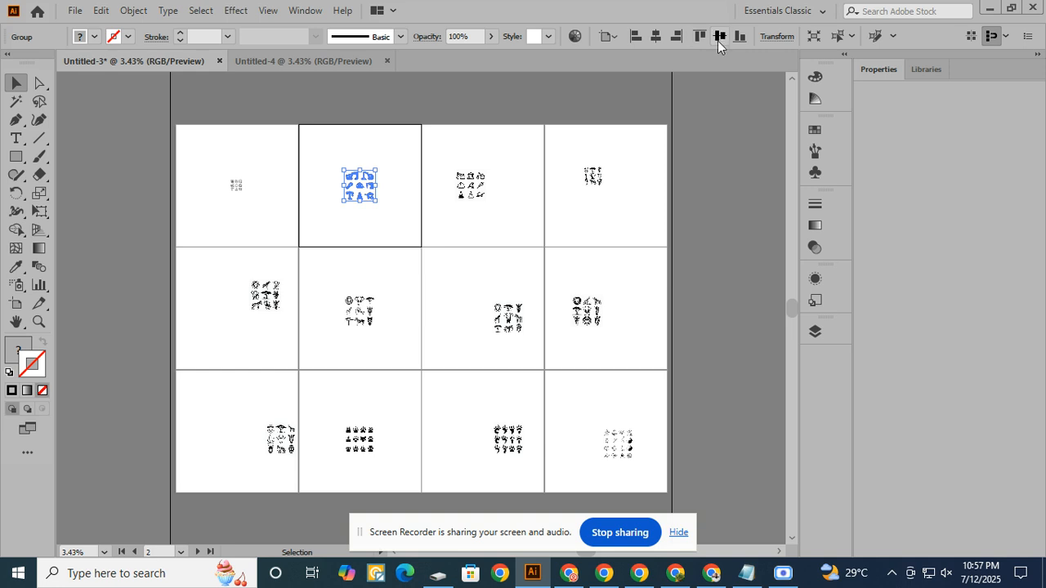
Image-trace and expand 1 (3).png, and centre it horizontally and vertically on the third artboard.
{"action": "left_click", "coordinate": [477, 177]}
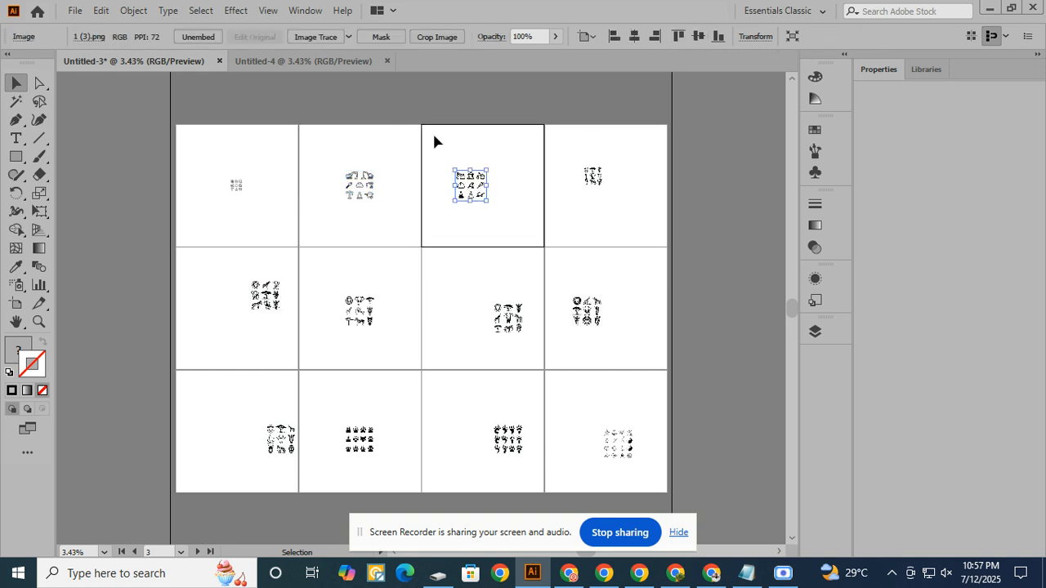
{"action": "left_click", "coordinate": [391, 41]}
{"action": "left_click", "coordinate": [397, 39]}
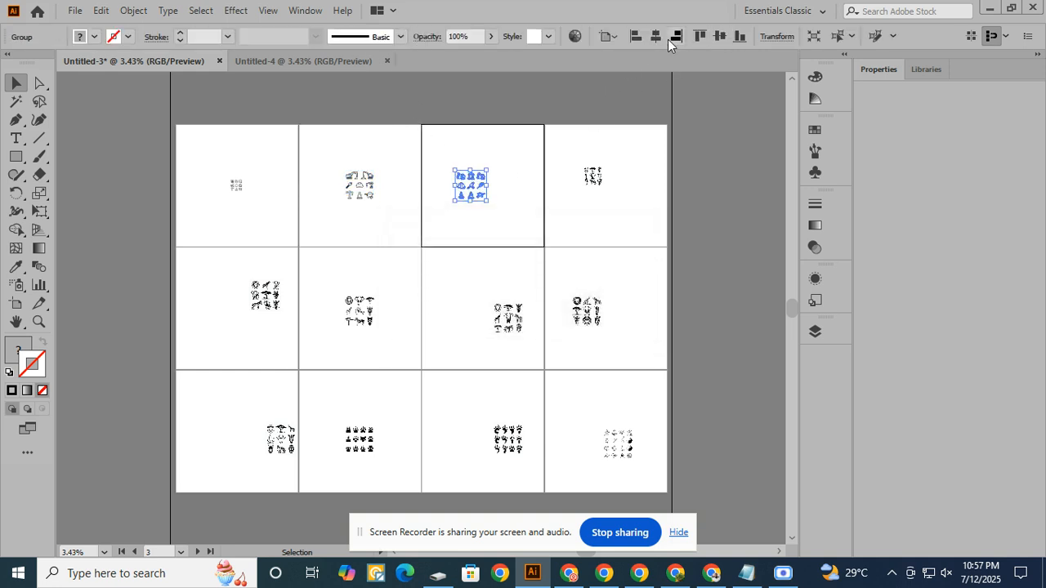
{"action": "left_click", "coordinate": [655, 37]}
{"action": "left_click", "coordinate": [719, 37]}
Image-trace and expand 1 (4).png, and centre it horizontally and vertically on the fourth artboard.
{"action": "left_click", "coordinate": [594, 177]}
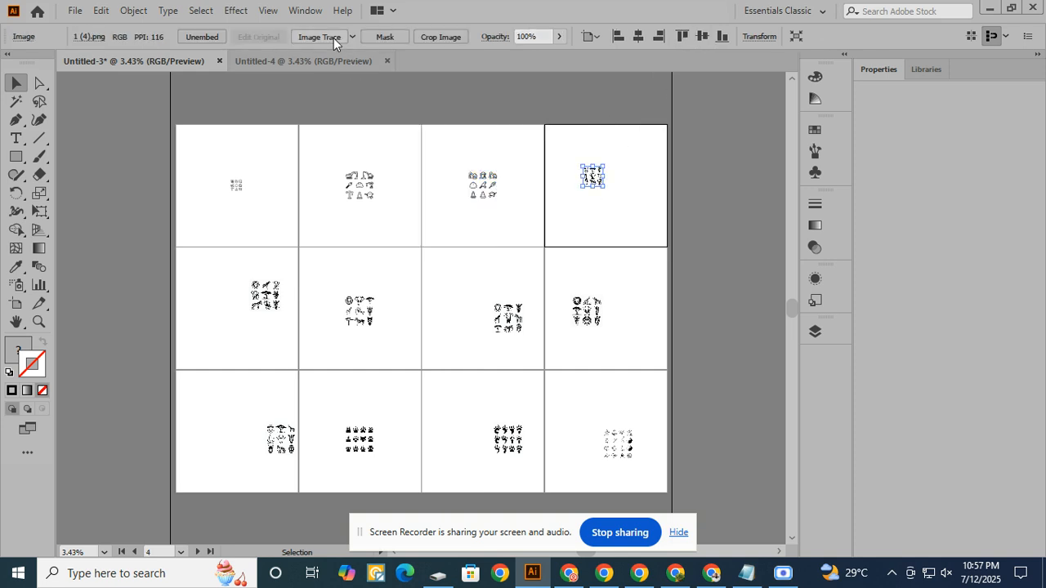
{"action": "left_click", "coordinate": [390, 40]}
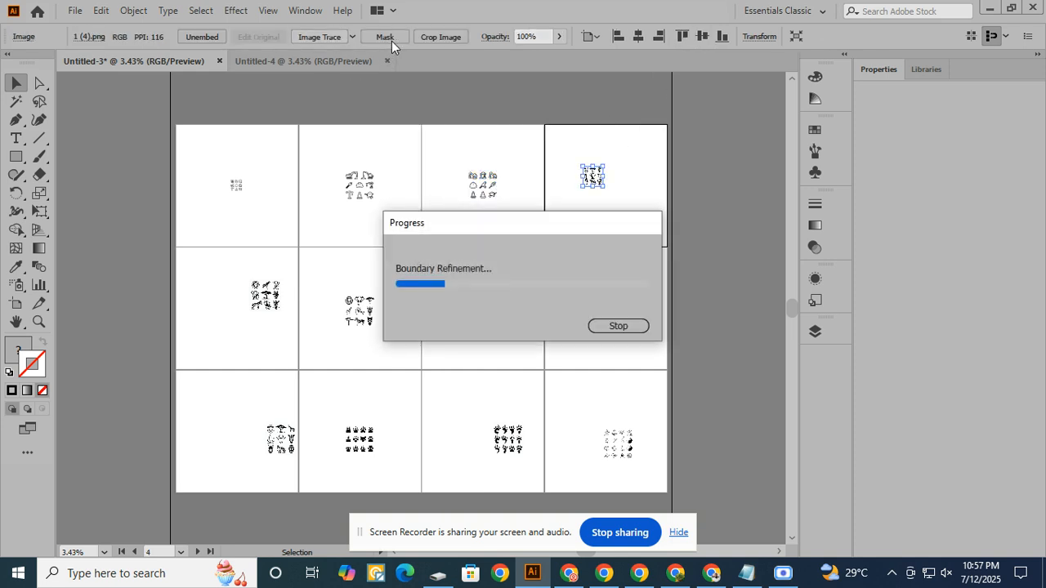
{"action": "left_click", "coordinate": [392, 39]}
{"action": "left_click", "coordinate": [656, 37]}
{"action": "left_click", "coordinate": [719, 37]}
Image-trace and expand 1 (5).png, and centre it horizontally and vertically on the fifth artboard.
{"action": "left_click", "coordinate": [281, 293]}
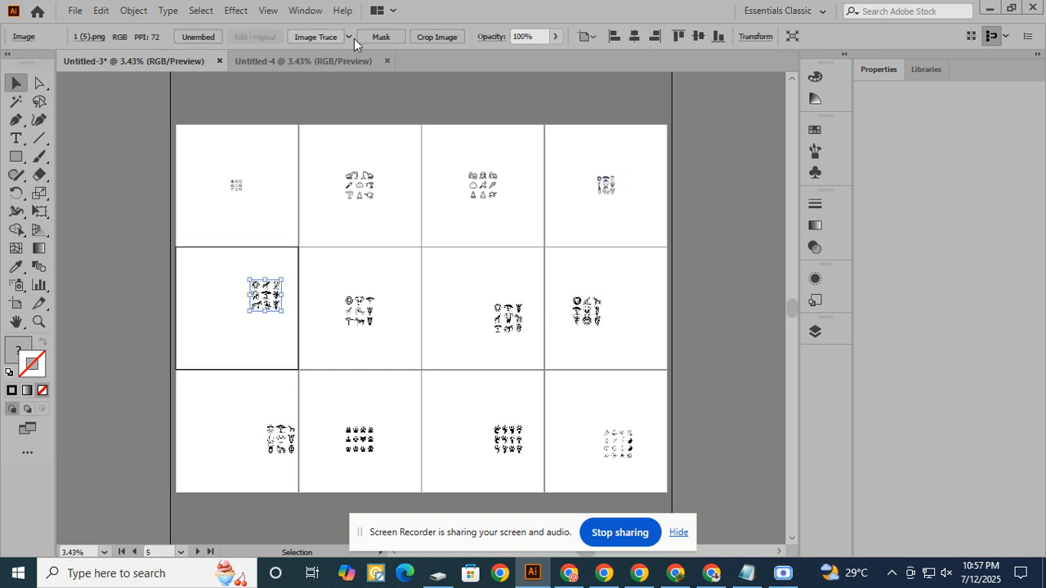
{"action": "left_click", "coordinate": [383, 43]}
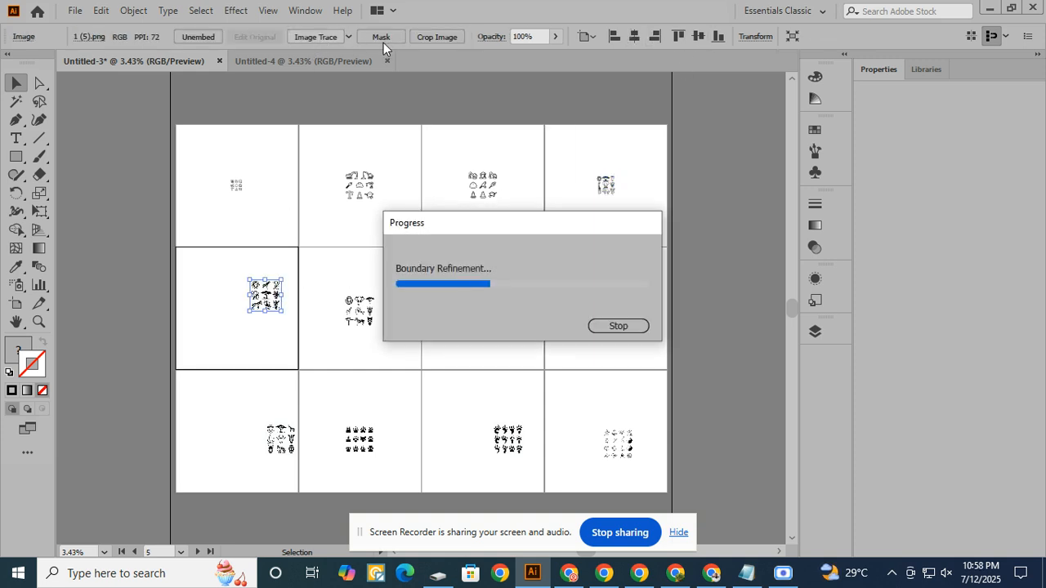
{"action": "left_click", "coordinate": [388, 39]}
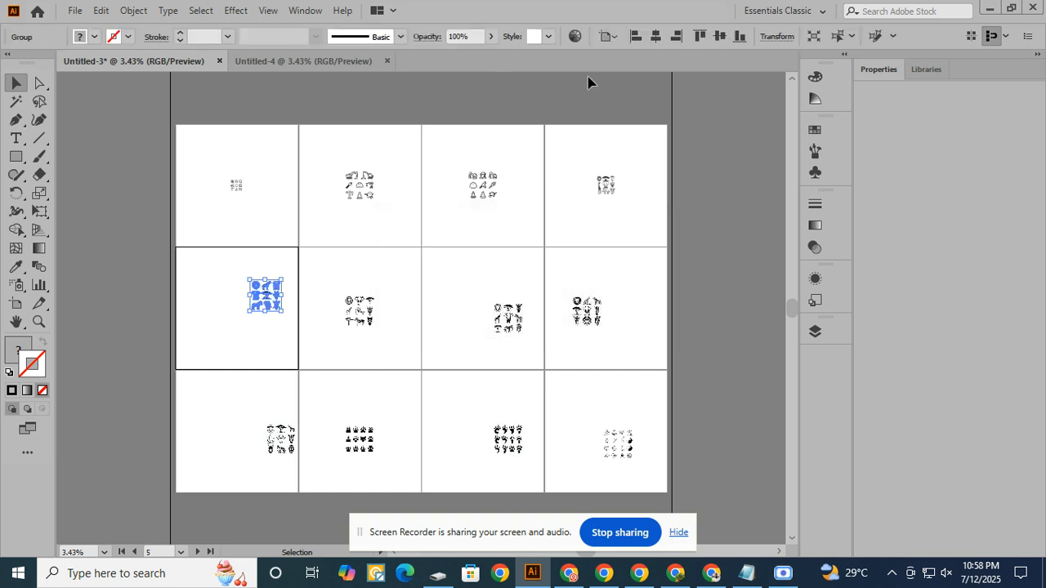
{"action": "left_click", "coordinate": [655, 38]}
{"action": "left_click", "coordinate": [719, 37]}
Image-trace and expand 1 (6).png, and centre it horizontally and vertically on the sixth artboard.
{"action": "left_click", "coordinate": [360, 310]}
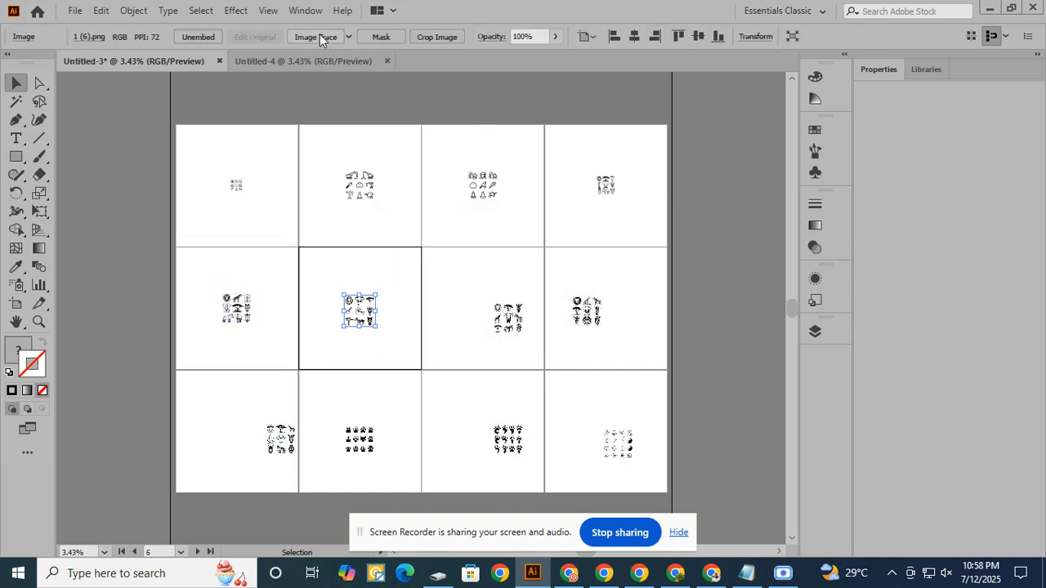
{"action": "left_click", "coordinate": [375, 38]}
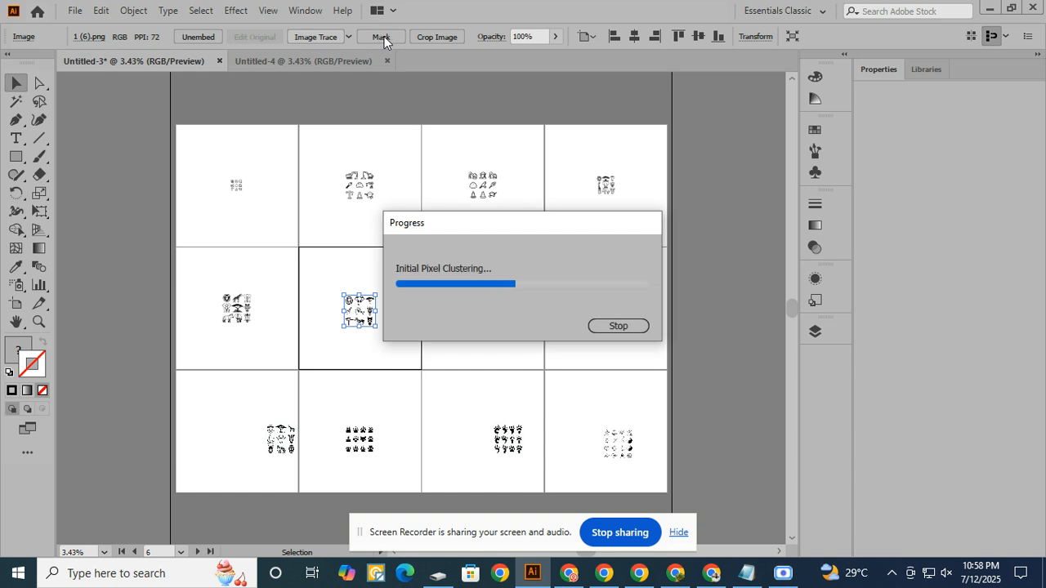
{"action": "left_click", "coordinate": [386, 36]}
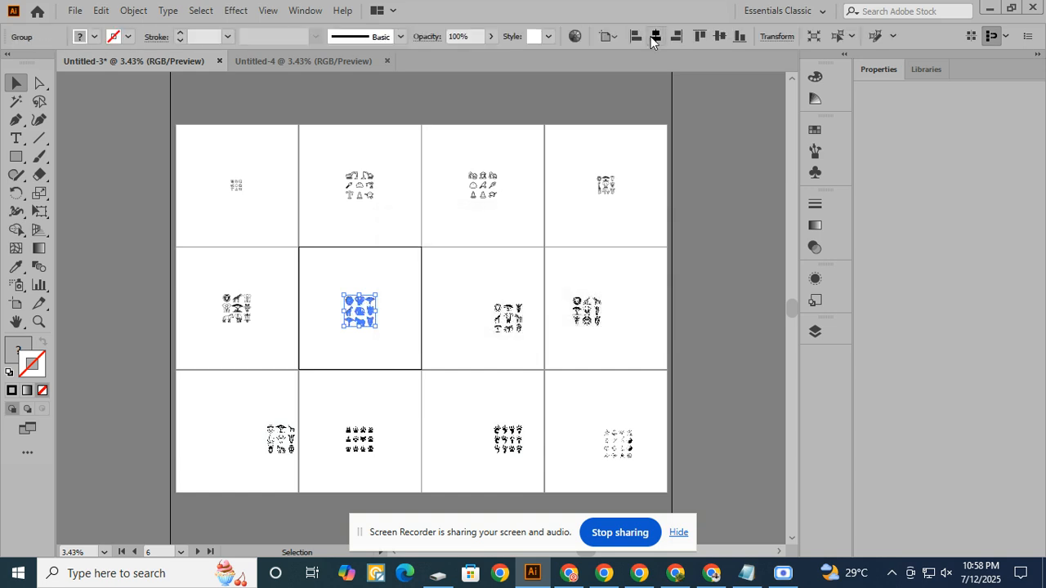
{"action": "left_click", "coordinate": [719, 37]}
Image-trace and expand 1 (7).png, and centre it horizontally and vertically on the seventh artboard.
{"action": "left_click", "coordinate": [508, 316]}
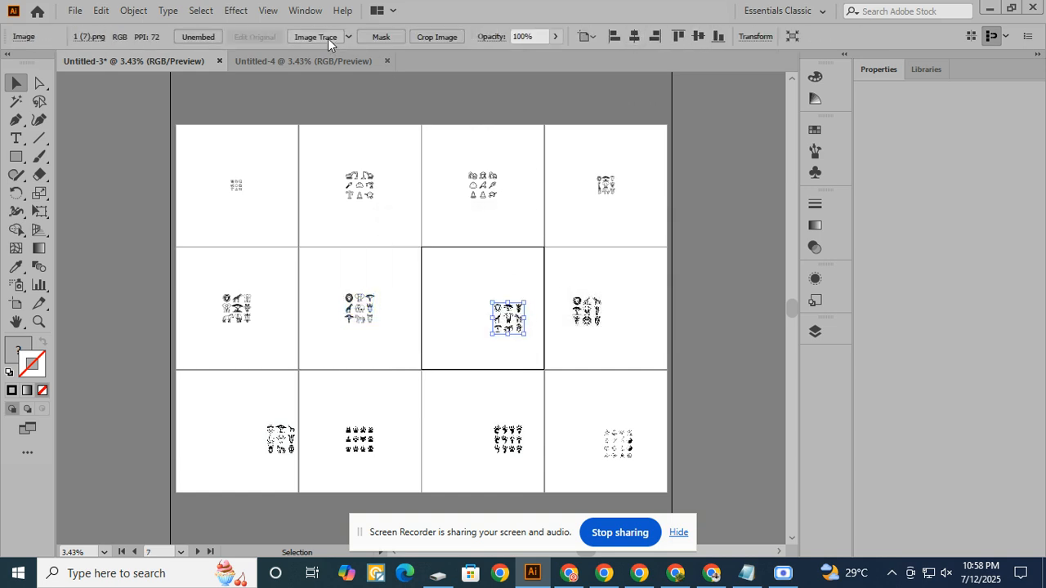
{"action": "left_click", "coordinate": [328, 39]}
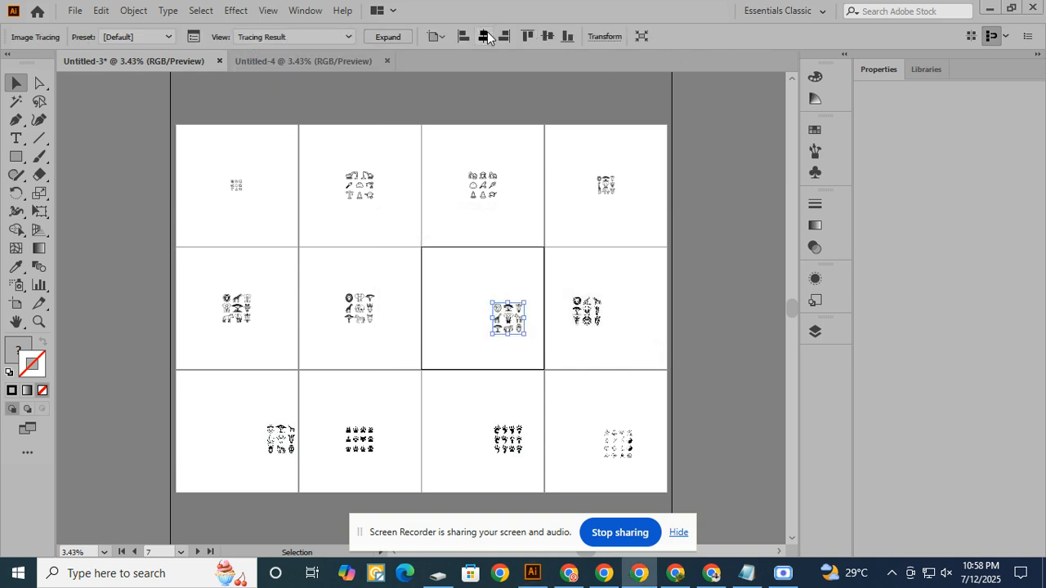
{"action": "left_click", "coordinate": [482, 36]}
{"action": "left_click", "coordinate": [391, 37]}
{"action": "left_click", "coordinate": [699, 36]}
{"action": "left_click", "coordinate": [718, 36]}
Image-trace and expand 1 (8).png, and centre it horizontally and vertically on the eighth artboard.
{"action": "left_click", "coordinate": [586, 310]}
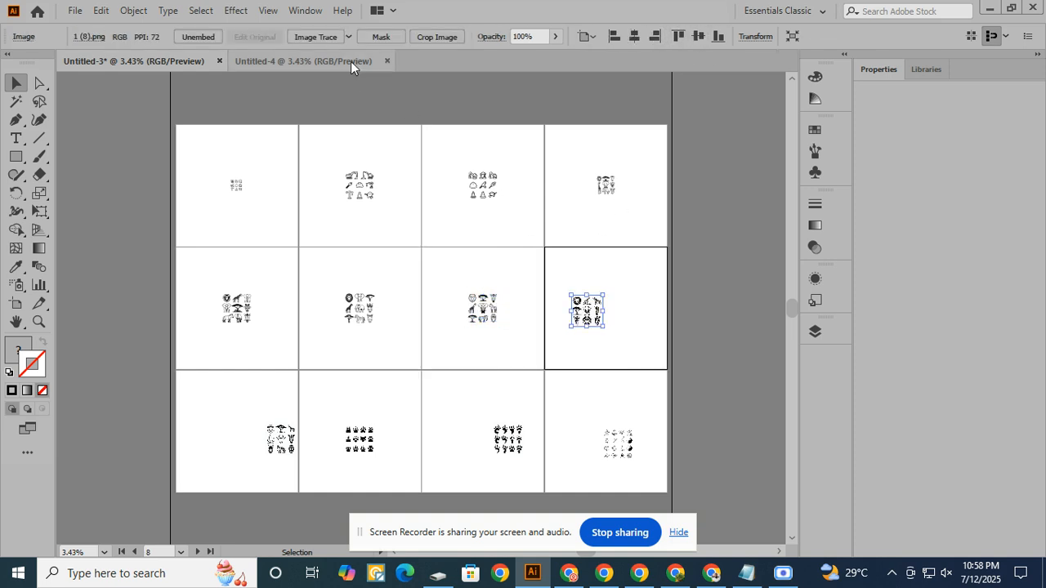
{"action": "left_click", "coordinate": [401, 40]}
{"action": "left_click", "coordinate": [656, 36]}
{"action": "left_click", "coordinate": [719, 36]}
Image-trace and expand 1 (9).png, and centre it horizontally and vertically on the ninth artboard.
{"action": "left_click", "coordinate": [281, 440]}
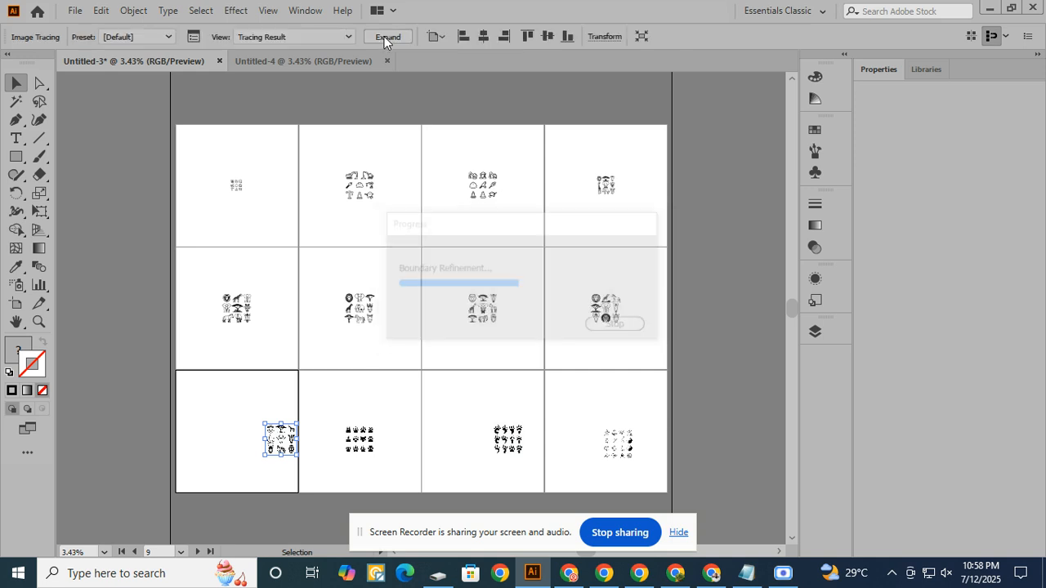
{"action": "left_click", "coordinate": [383, 36]}
{"action": "left_click", "coordinate": [655, 36]}
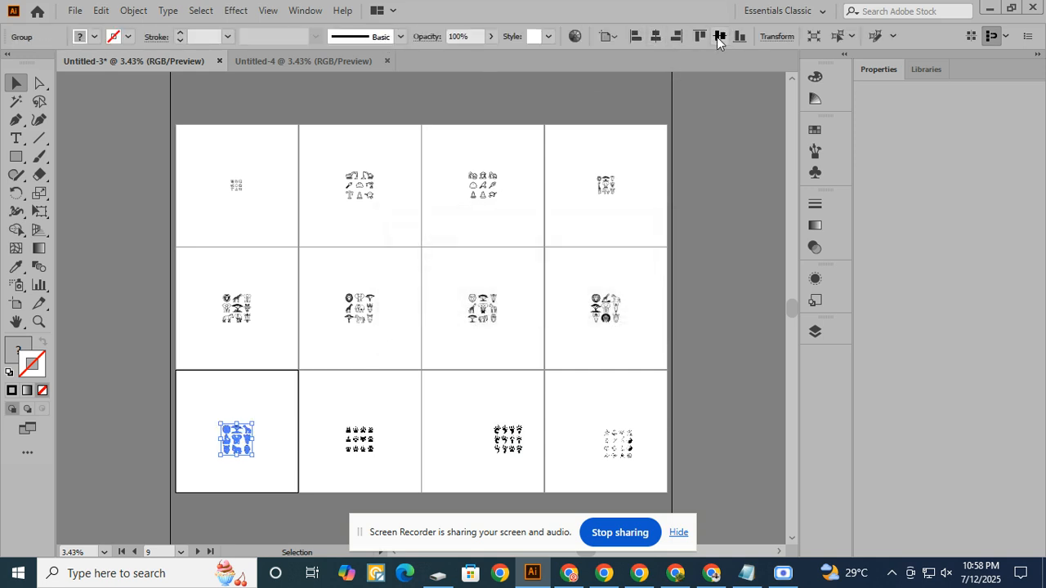
{"action": "left_click", "coordinate": [719, 36]}
Image-trace and expand the paw-print image on the tenth artboard, and centre it there horizontally and vertically.
{"action": "left_click", "coordinate": [361, 429]}
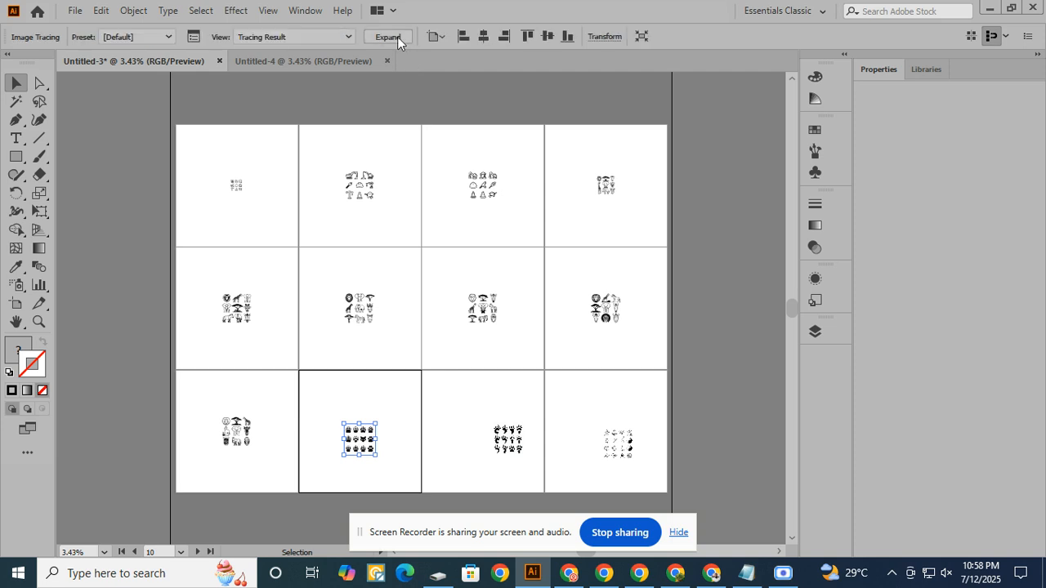
{"action": "left_click", "coordinate": [392, 36]}
{"action": "left_click", "coordinate": [719, 36]}
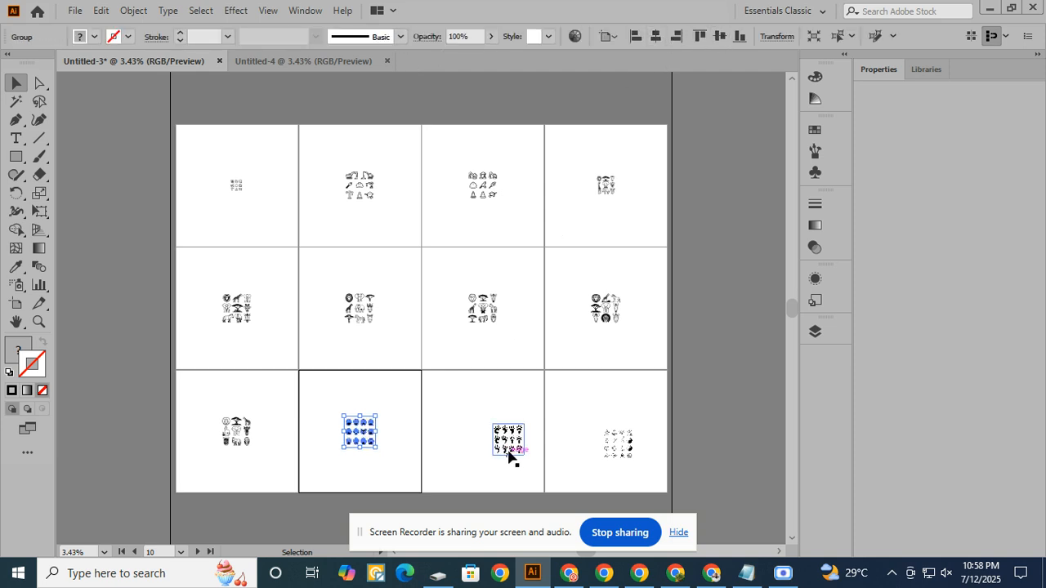
Image-trace and expand the footprint image on the eleventh artboard, and centre it there horizontally and vertically.
{"action": "left_click", "coordinate": [508, 449]}
{"action": "left_click", "coordinate": [319, 36]}
{"action": "left_click", "coordinate": [451, 36]}
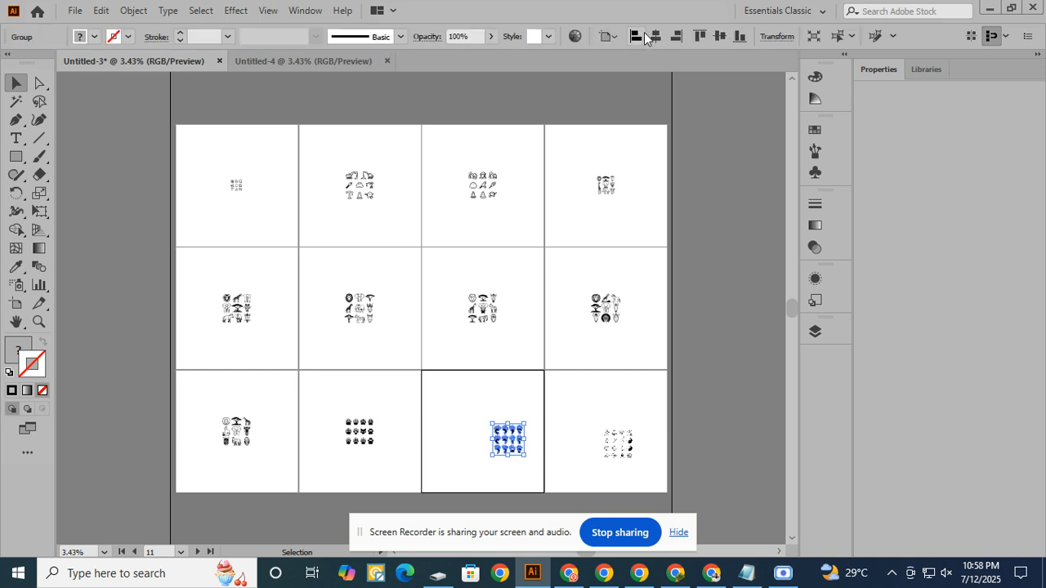
{"action": "left_click", "coordinate": [655, 36]}
{"action": "left_click", "coordinate": [719, 36]}
Image-trace and expand 1 (12).png, and centre it horizontally and vertically on the twelfth artboard.
{"action": "left_click", "coordinate": [615, 454]}
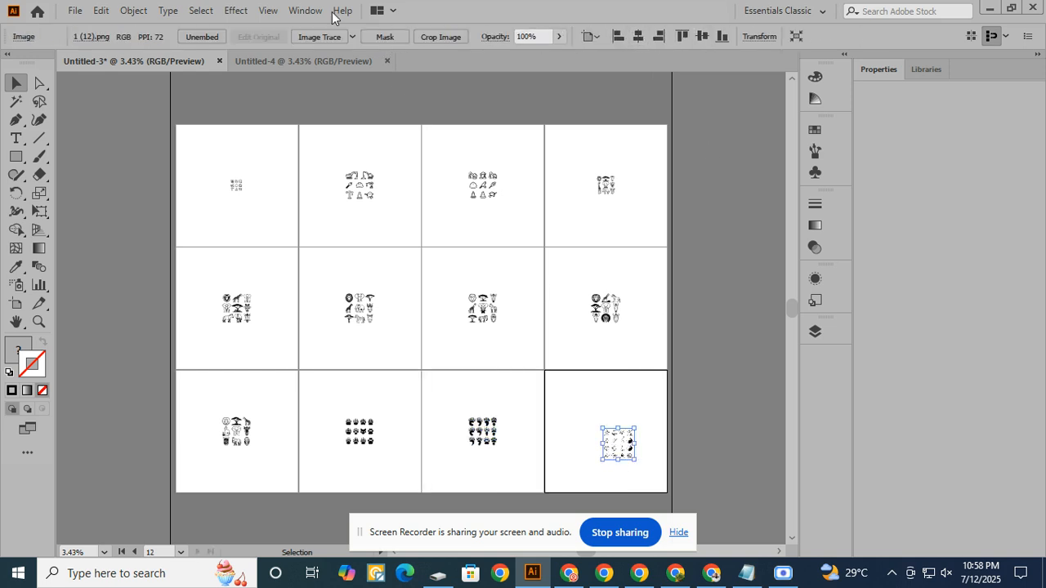
{"action": "left_click", "coordinate": [388, 36]}
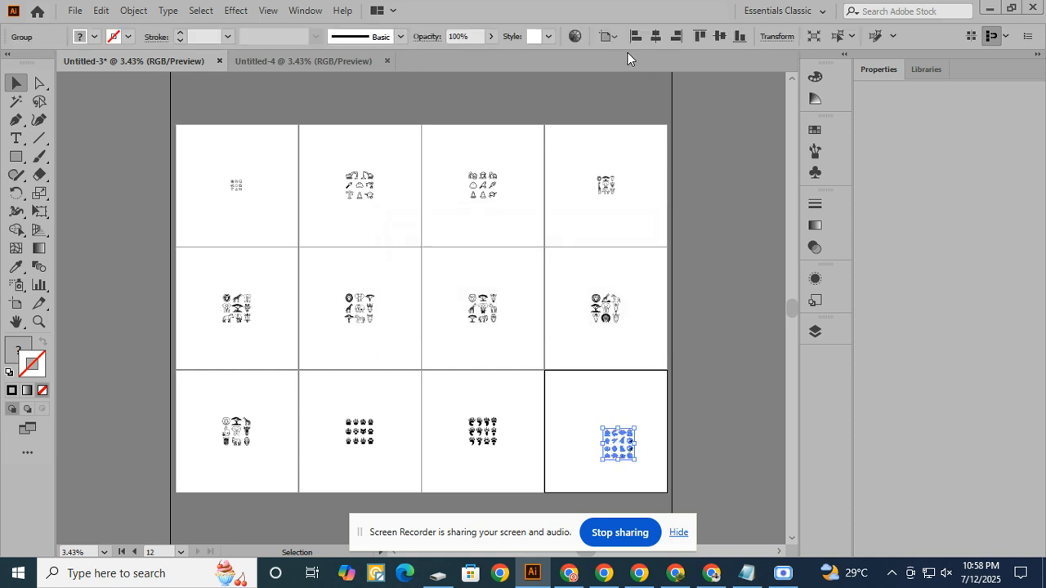
{"action": "left_click", "coordinate": [659, 37]}
{"action": "left_click", "coordinate": [719, 37]}
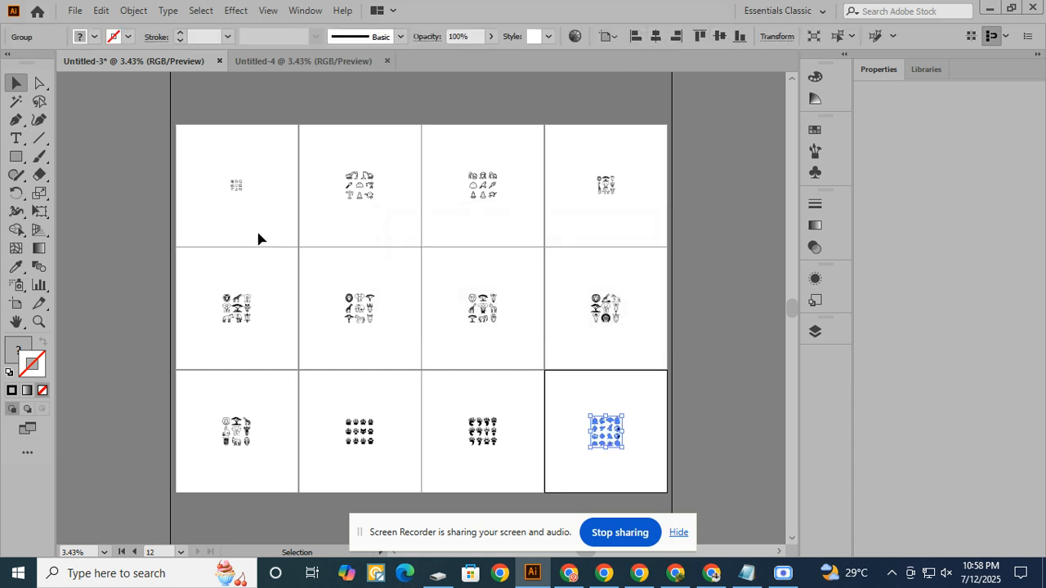
Scale up the construction icon set on the first artboard proportionally from its centre until it nearly fills the artboard.
{"action": "left_click", "coordinate": [243, 180]}
{"action": "left_click", "coordinate": [239, 185]}
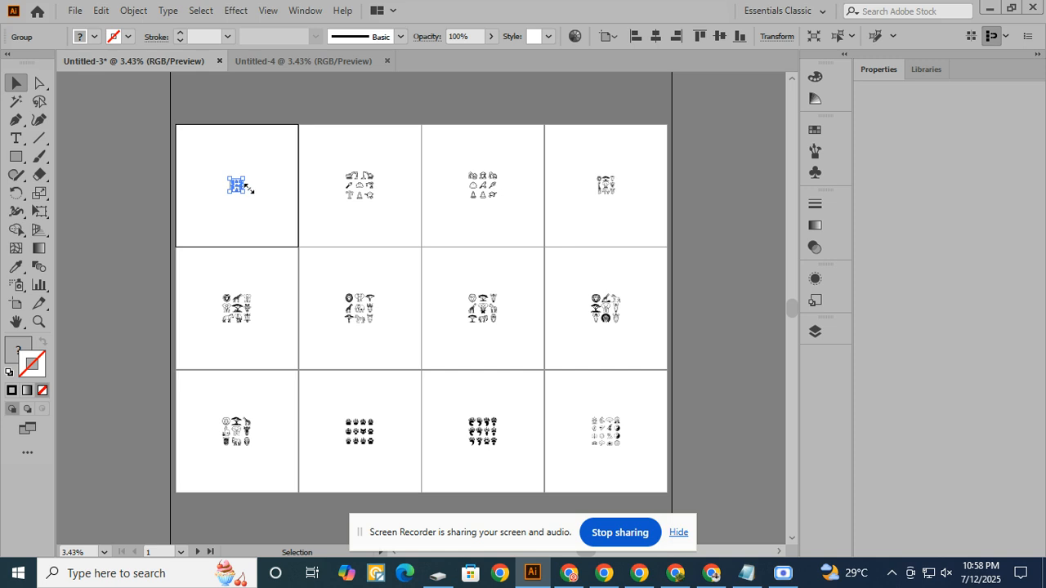
{"action": "left_click_drag", "start_coordinate": [248, 191], "coordinate": [301, 240]}
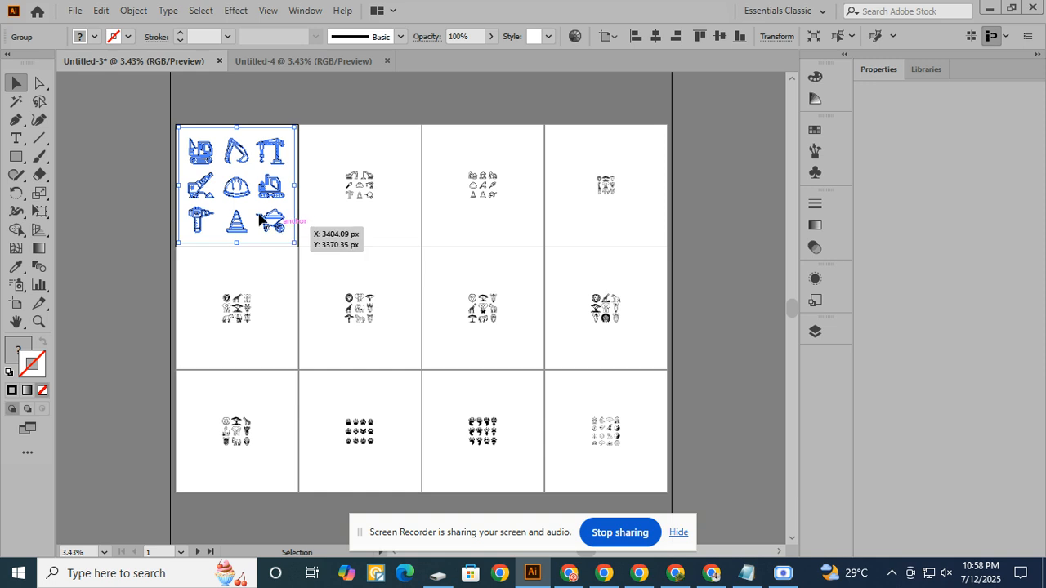
Select the white shapes of all traced icon sets with the Magic Wand and delete them.
{"action": "key", "text": "y"}
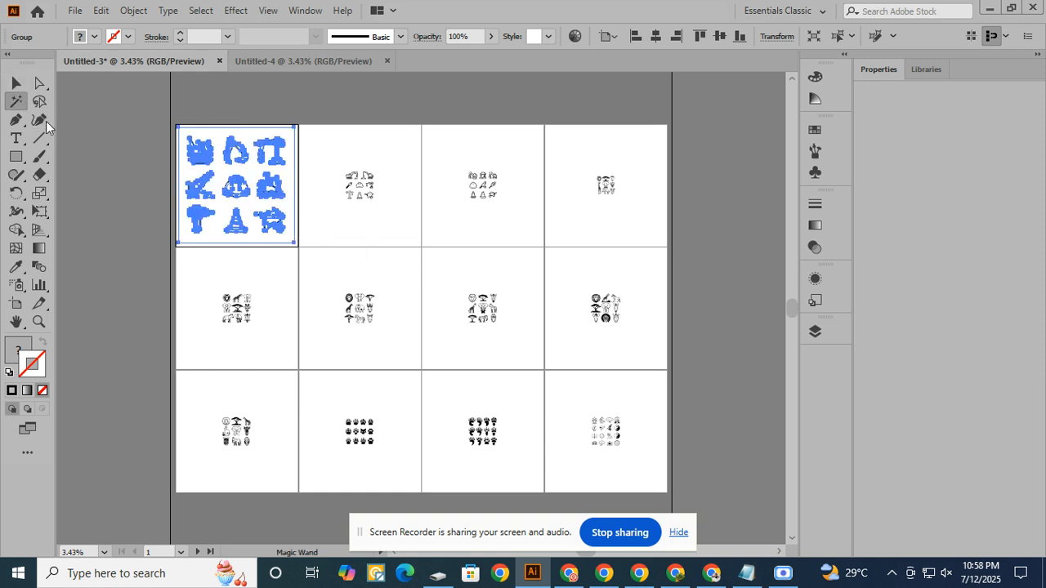
{"action": "left_click", "coordinate": [211, 131]}
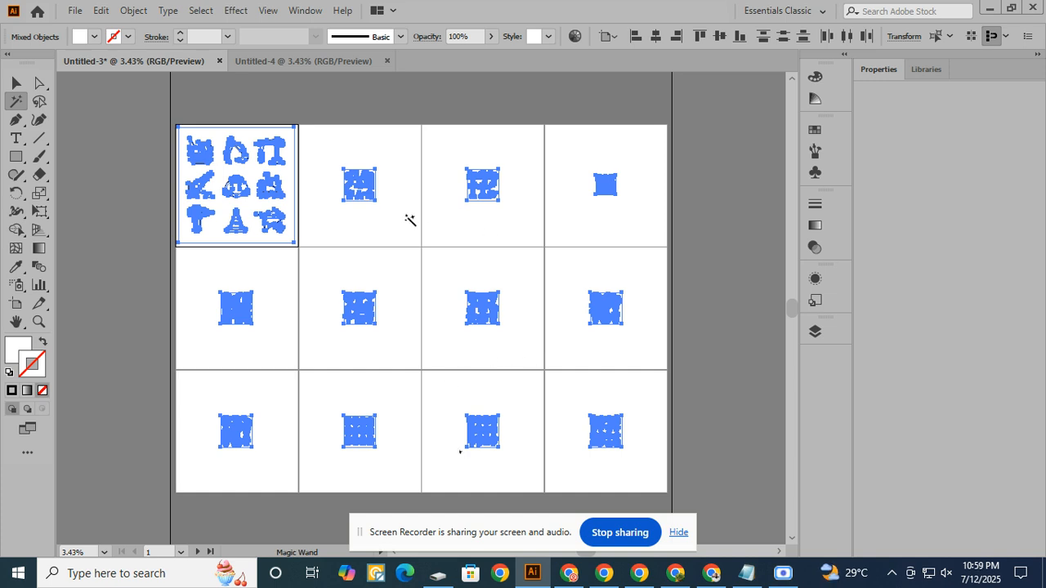
{"action": "left_click", "coordinate": [409, 220]}
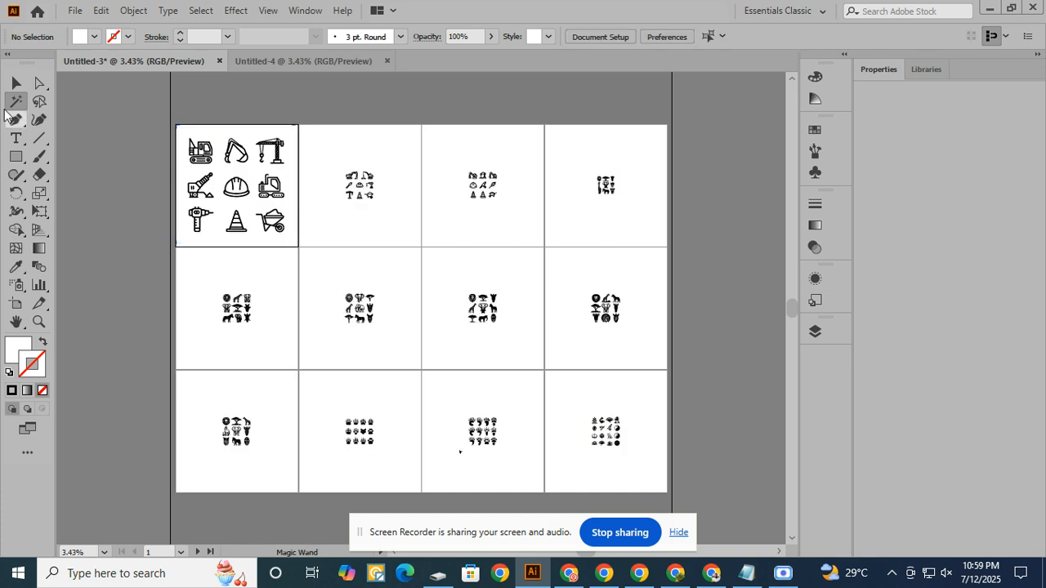
Scale up the icon sets on the second, third and fourth artboards from their centres to nearly fill each artboard.
{"action": "left_click", "coordinate": [16, 83]}
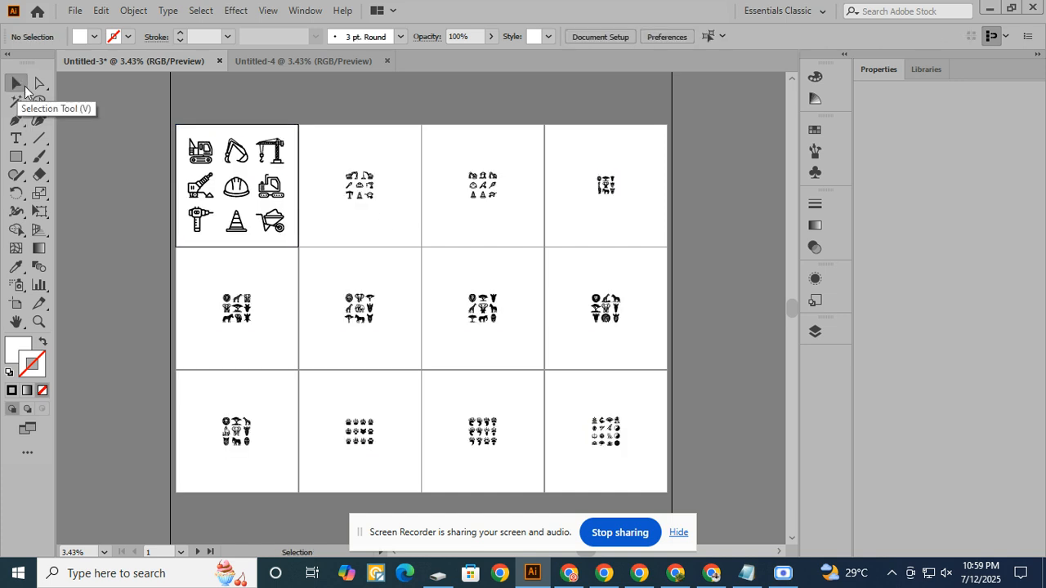
{"action": "left_click", "coordinate": [367, 201]}
{"action": "left_click_drag", "start_coordinate": [374, 200], "coordinate": [418, 234]}
{"action": "left_click", "coordinate": [493, 198]}
{"action": "left_click_drag", "start_coordinate": [497, 202], "coordinate": [540, 237]}
{"action": "left_click", "coordinate": [611, 194]}
{"action": "left_click_drag", "start_coordinate": [616, 198], "coordinate": [655, 244]}
Scale up the four icon sets in the middle row of artboards from their centres to nearly fill each artboard.
{"action": "left_click", "coordinate": [613, 317]}
{"action": "left_click_drag", "start_coordinate": [618, 323], "coordinate": [655, 363]}
{"action": "left_click", "coordinate": [482, 308]}
{"action": "left_click_drag", "start_coordinate": [496, 322], "coordinate": [538, 355]}
{"action": "left_click", "coordinate": [359, 309]}
{"action": "left_click_drag", "start_coordinate": [373, 324], "coordinate": [413, 363]}
{"action": "left_click", "coordinate": [237, 308]}
{"action": "left_click_drag", "start_coordinate": [251, 323], "coordinate": [299, 363]}
Scale up the four icon sets in the bottom row of artboards from their centres to fill each artboard.
{"action": "left_click", "coordinate": [236, 431]}
{"action": "left_click_drag", "start_coordinate": [252, 445], "coordinate": [296, 489]}
{"action": "left_click", "coordinate": [372, 442]}
{"action": "left_click_drag", "start_coordinate": [374, 446], "coordinate": [419, 486]}
{"action": "left_click", "coordinate": [486, 432]}
{"action": "left_click_drag", "start_coordinate": [497, 446], "coordinate": [539, 487]}
{"action": "left_click", "coordinate": [618, 444]}
{"action": "left_click_drag", "start_coordinate": [622, 447], "coordinate": [667, 491]}
{"action": "left_click", "coordinate": [756, 424]}
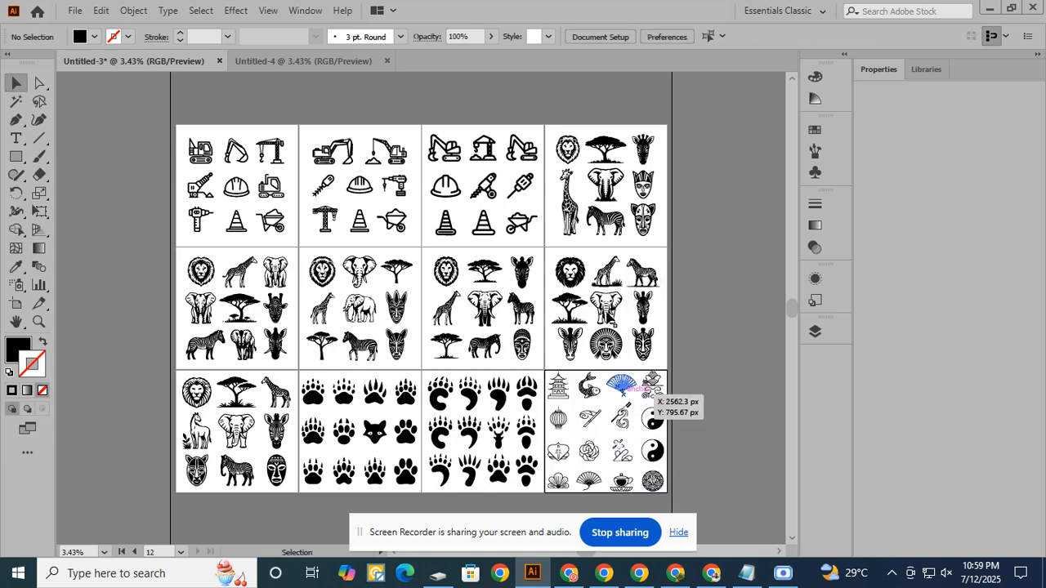
Scale the icon set on the twelfth artboard down slightly from its centre to leave a small margin.
{"action": "left_click", "coordinate": [629, 382]}
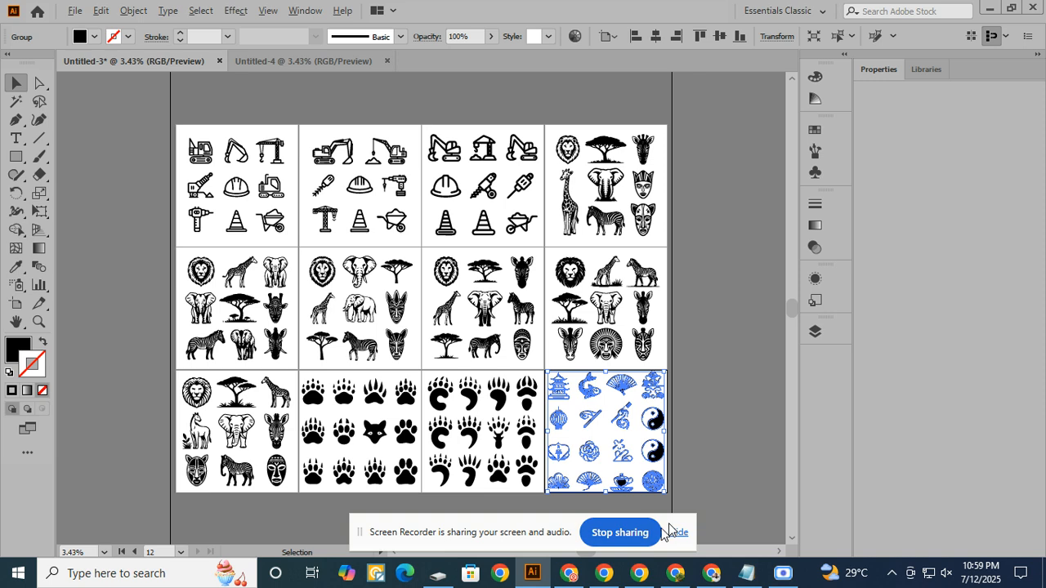
{"action": "left_click_drag", "start_coordinate": [669, 494], "coordinate": [663, 488]}
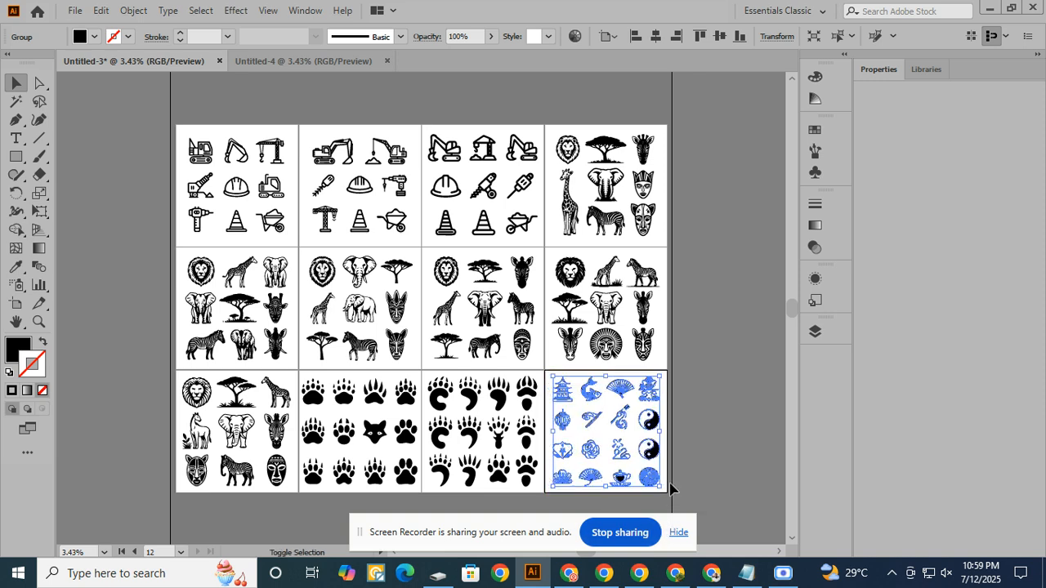
{"action": "left_click", "coordinate": [705, 445]}
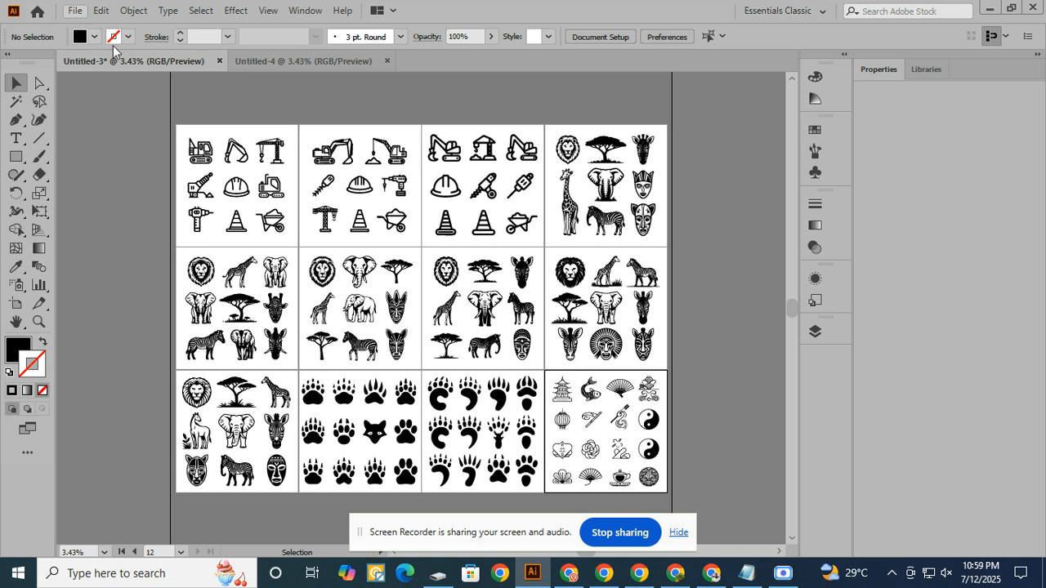
In the Untitled-4 document, load the PNG files 1 (13) to 1 (24) for placing, without linking them.
{"action": "left_click", "coordinate": [262, 59]}
{"action": "left_click", "coordinate": [74, 10]}
{"action": "left_click", "coordinate": [103, 258]}
{"action": "scroll", "coordinate": [196, 258], "scroll_direction": "down", "scroll_amount": 1}
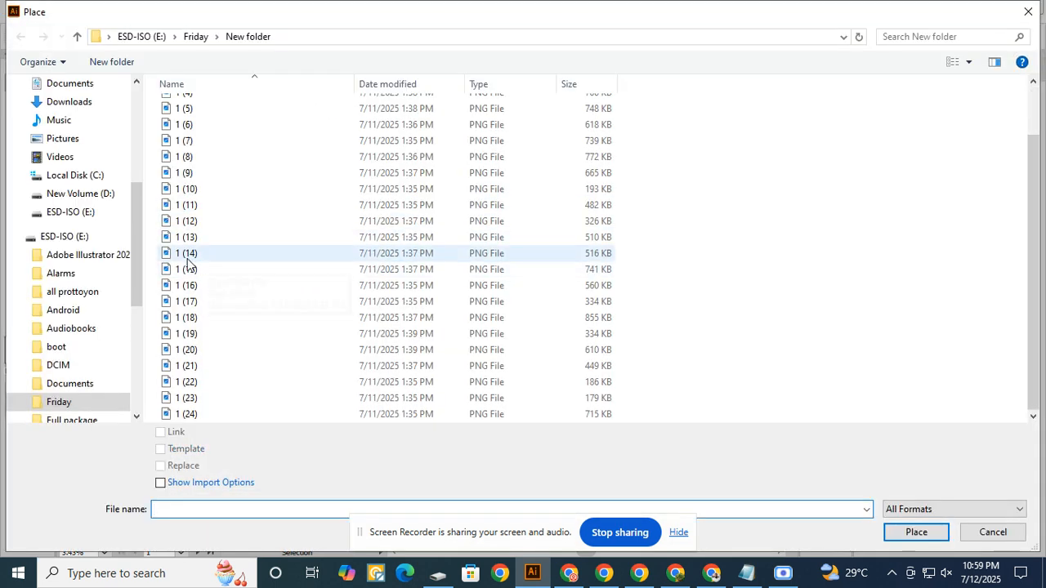
{"action": "left_click_drag", "start_coordinate": [159, 235], "coordinate": [282, 426]}
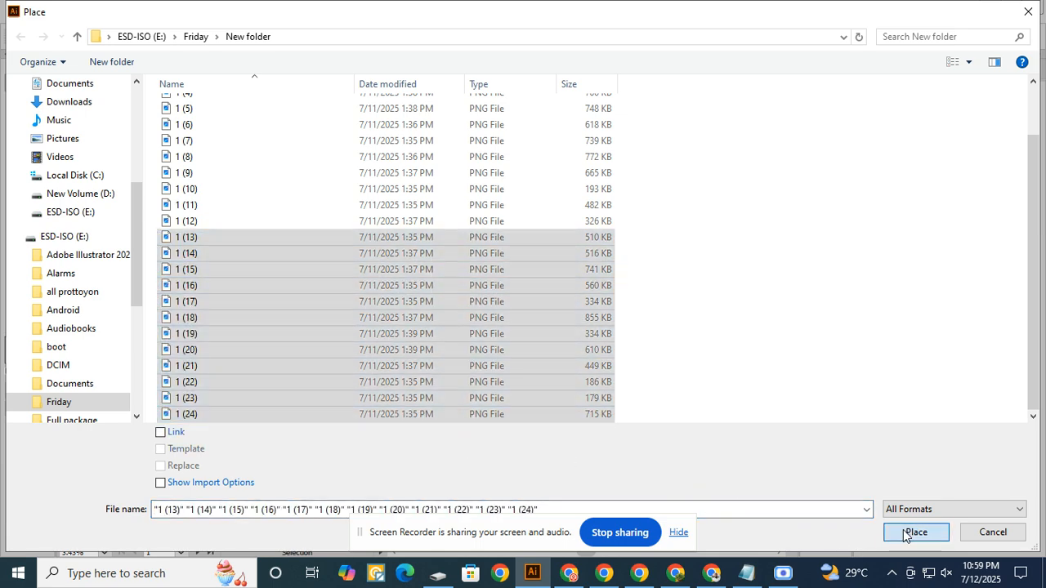
{"action": "left_click", "coordinate": [915, 531]}
Place the twelve loaded images in order, one on each artboard, row by row.
{"action": "left_click", "coordinate": [250, 188]}
{"action": "left_click", "coordinate": [378, 195]}
{"action": "left_click", "coordinate": [465, 195]}
{"action": "left_click", "coordinate": [616, 201]}
{"action": "left_click", "coordinate": [248, 336]}
{"action": "left_click", "coordinate": [353, 336]}
{"action": "left_click", "coordinate": [480, 330]}
{"action": "left_click", "coordinate": [585, 330]}
{"action": "left_click", "coordinate": [252, 439]}
{"action": "left_click", "coordinate": [339, 431]}
{"action": "left_click", "coordinate": [493, 430]}
{"action": "left_click", "coordinate": [594, 438]}
Image-trace and expand 1 (13).png, and centre it horizontally and vertically on the first artboard.
{"action": "left_click", "coordinate": [245, 196]}
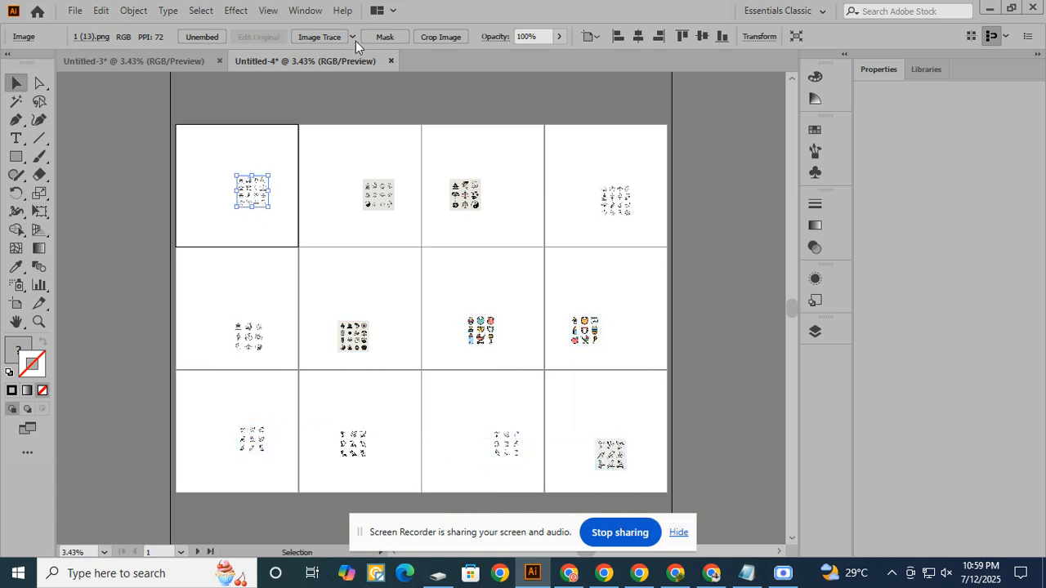
{"action": "left_click", "coordinate": [320, 35]}
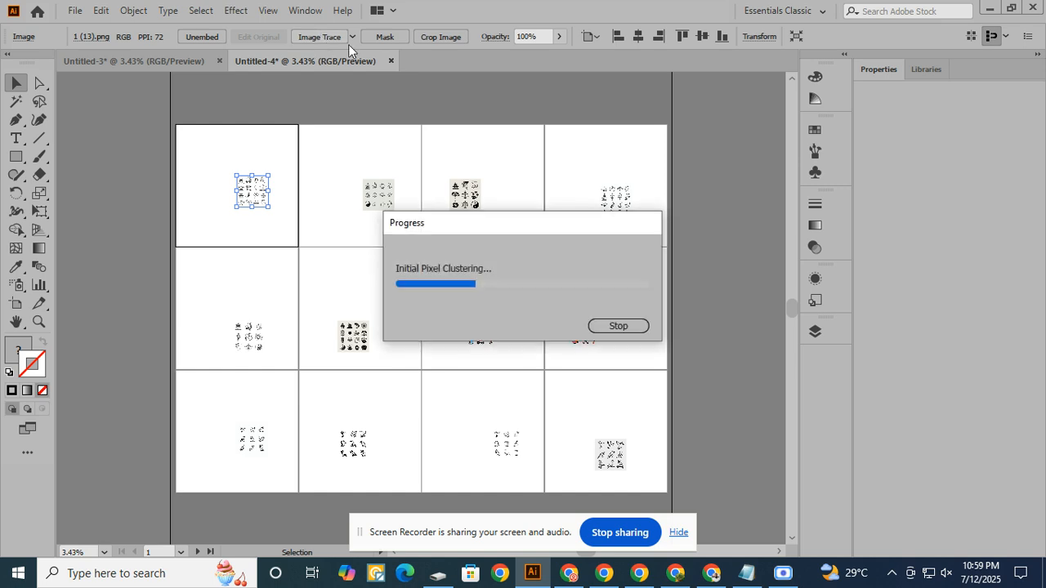
{"action": "left_click", "coordinate": [397, 35]}
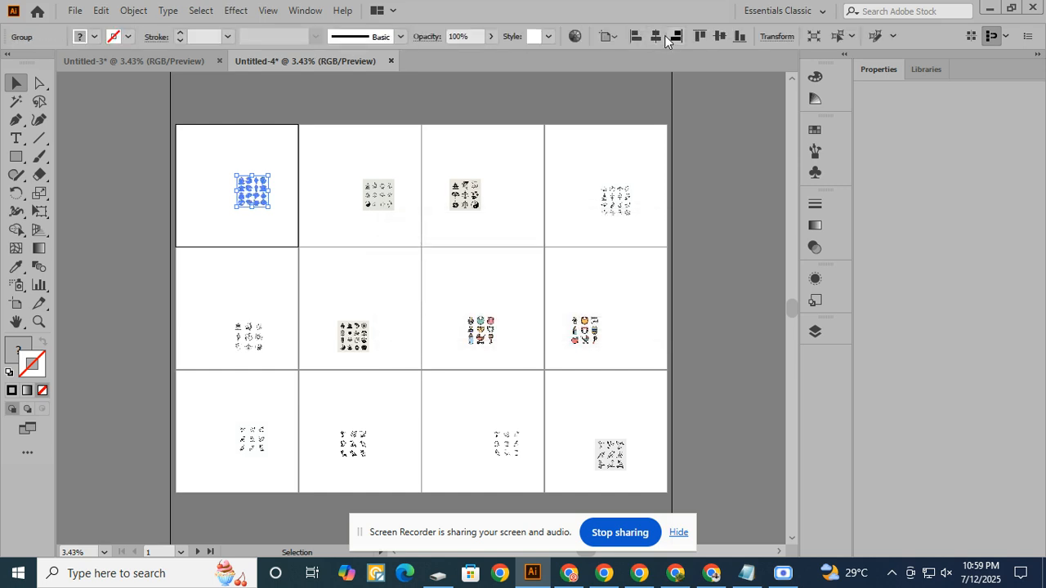
{"action": "left_click", "coordinate": [720, 37]}
Image-trace and expand 1 (14).png, and centre it horizontally and vertically on the second artboard.
{"action": "left_click", "coordinate": [380, 191]}
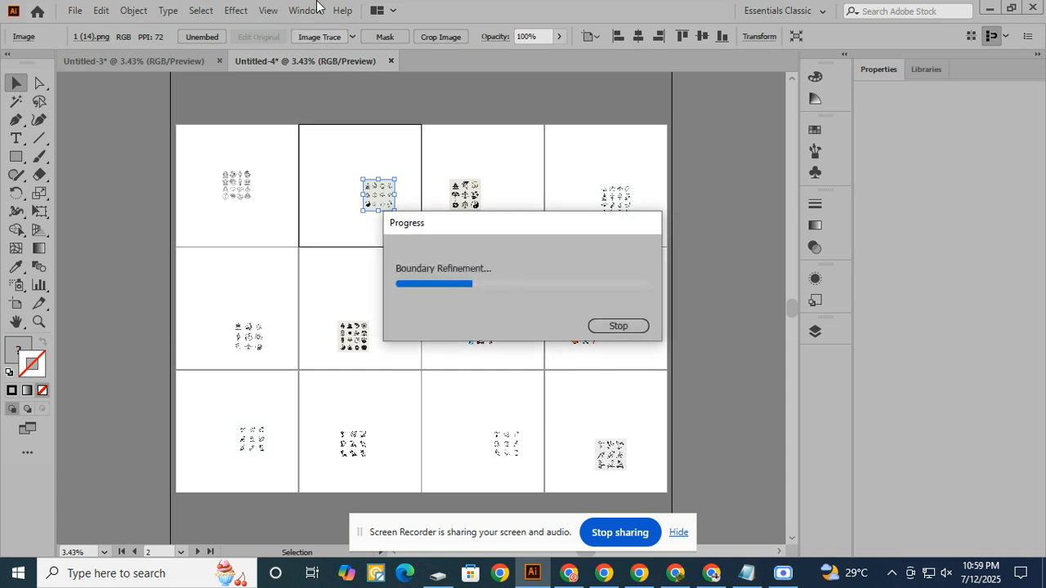
{"action": "left_click", "coordinate": [390, 36]}
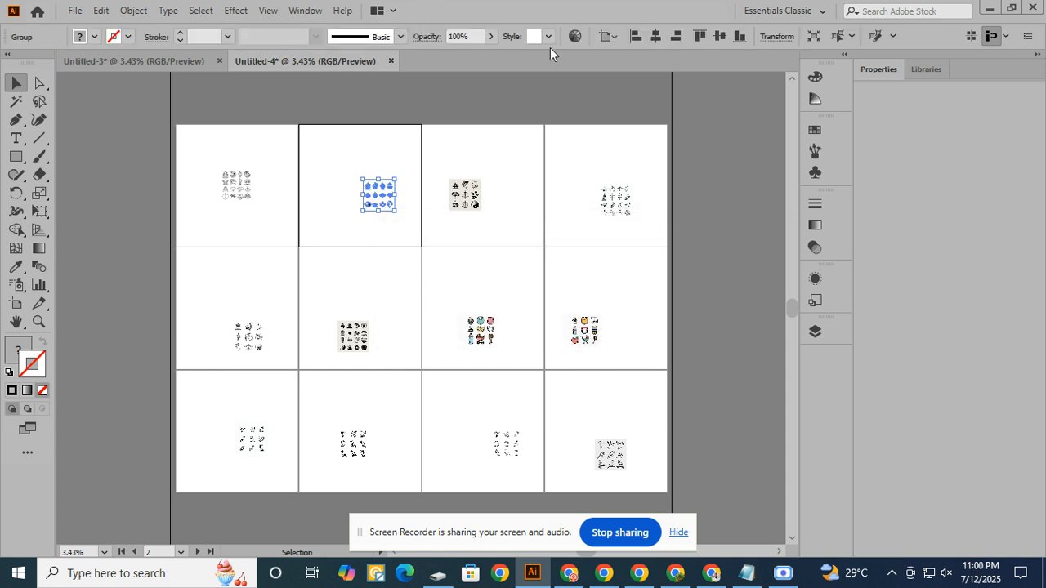
{"action": "left_click", "coordinate": [656, 36]}
{"action": "left_click", "coordinate": [718, 37]}
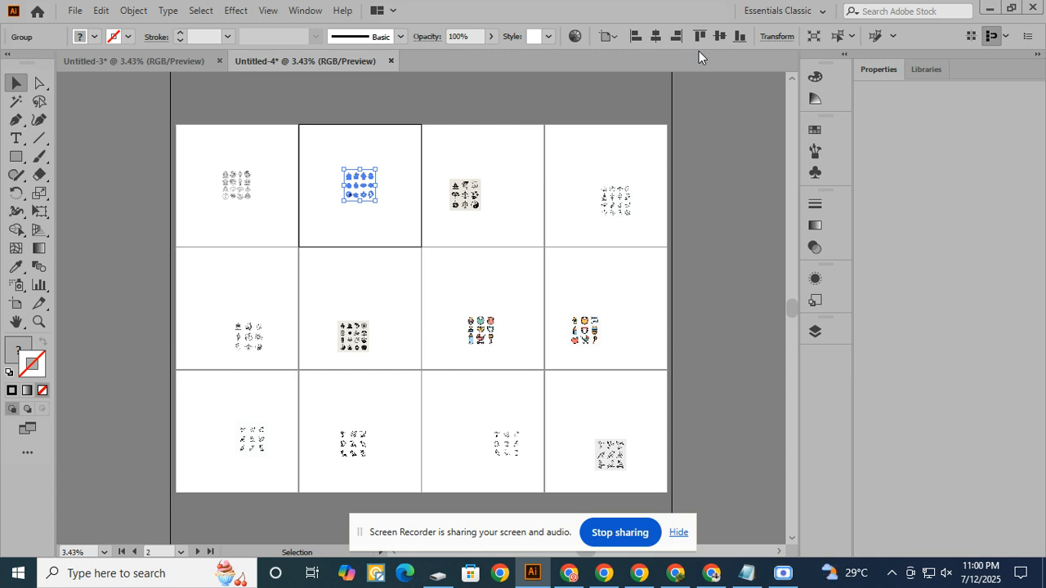
Image-trace and expand the image on the third artboard, and centre it there horizontally and vertically.
{"action": "left_click", "coordinate": [462, 211]}
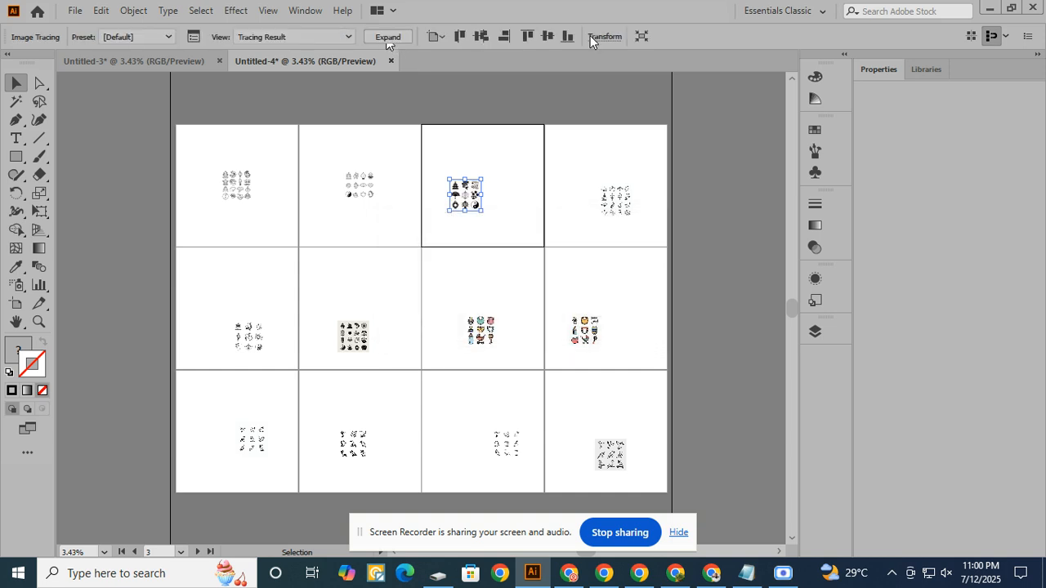
{"action": "left_click", "coordinate": [388, 37]}
{"action": "left_click", "coordinate": [655, 36]}
{"action": "left_click", "coordinate": [718, 37]}
Image-trace and expand 1 (16).png, and centre it horizontally and vertically on the fourth artboard.
{"action": "left_click", "coordinate": [614, 200]}
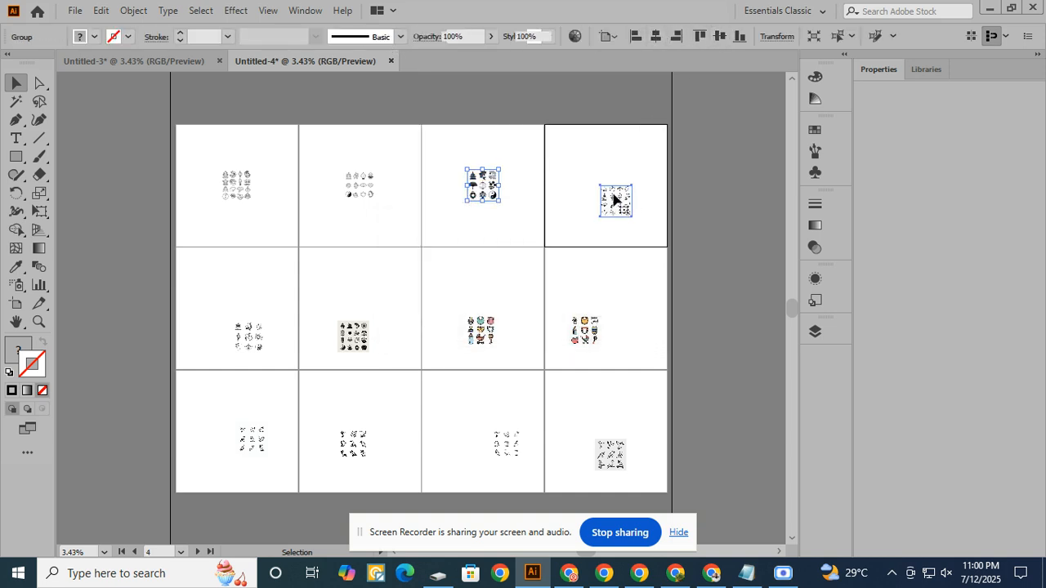
{"action": "left_click", "coordinate": [400, 37]}
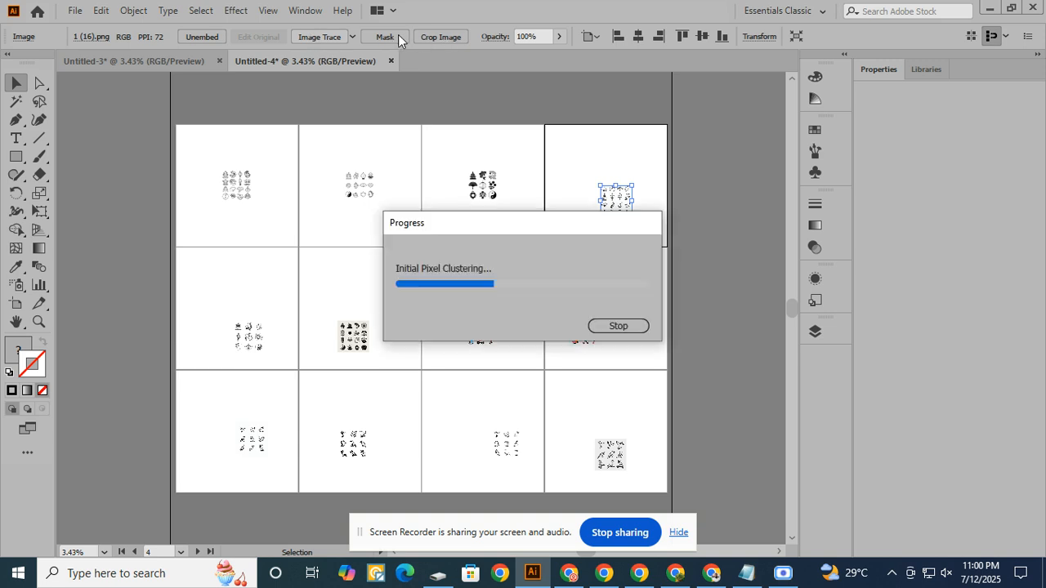
{"action": "left_click", "coordinate": [398, 36]}
{"action": "left_click", "coordinate": [656, 35]}
{"action": "left_click", "coordinate": [718, 37]}
Image-trace and expand 1 (17).png, and centre it horizontally and vertically on the fifth artboard.
{"action": "left_click", "coordinate": [249, 337]}
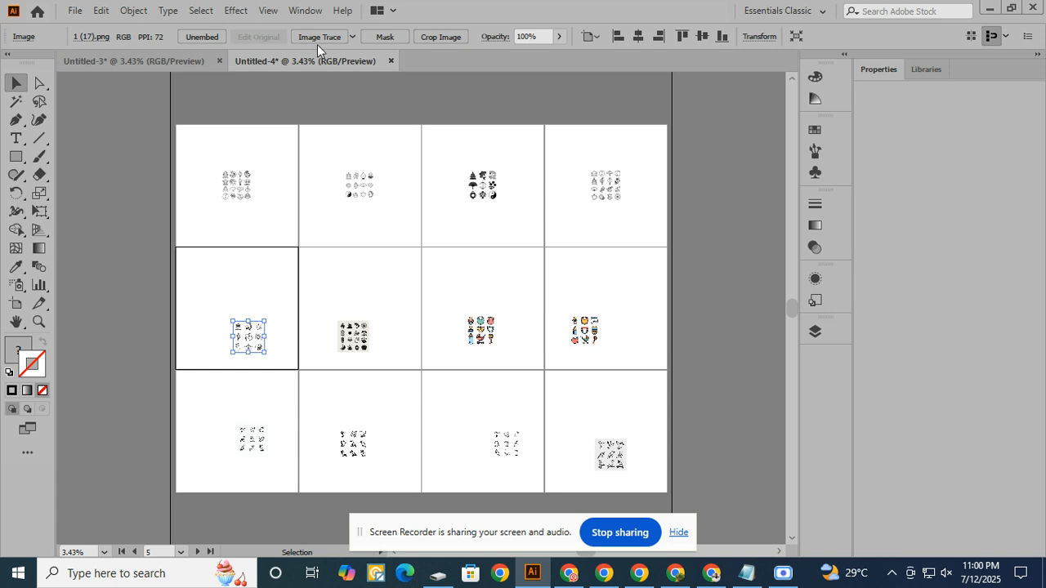
{"action": "left_click", "coordinate": [318, 37]}
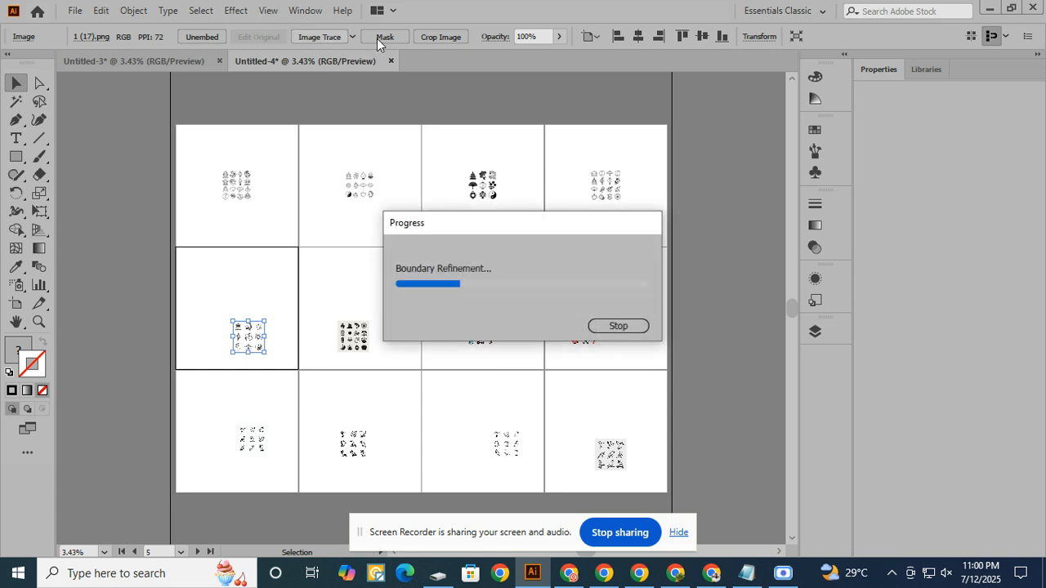
{"action": "left_click", "coordinate": [381, 37]}
{"action": "left_click", "coordinate": [655, 36]}
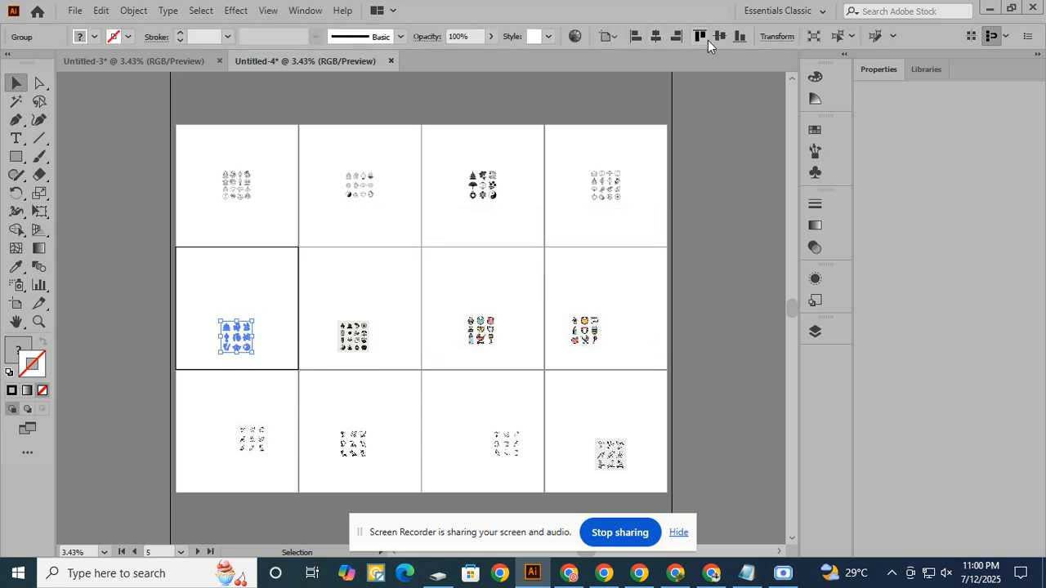
{"action": "left_click", "coordinate": [718, 37]}
Image-trace and expand the image on the sixth artboard, and centre it there horizontally and vertically.
{"action": "left_click", "coordinate": [355, 335]}
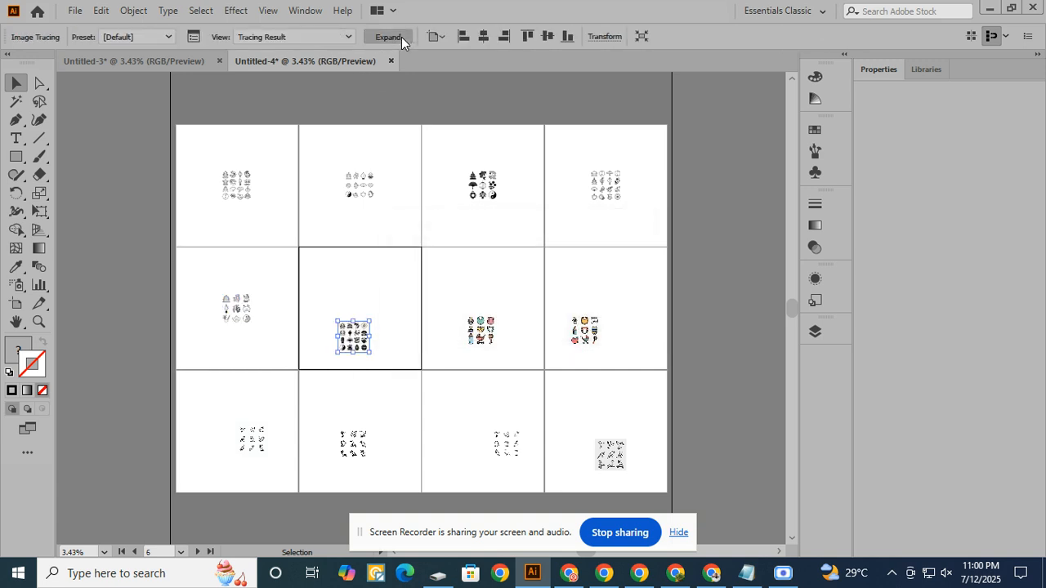
{"action": "left_click", "coordinate": [388, 36]}
{"action": "left_click", "coordinate": [655, 36]}
{"action": "left_click", "coordinate": [719, 37]}
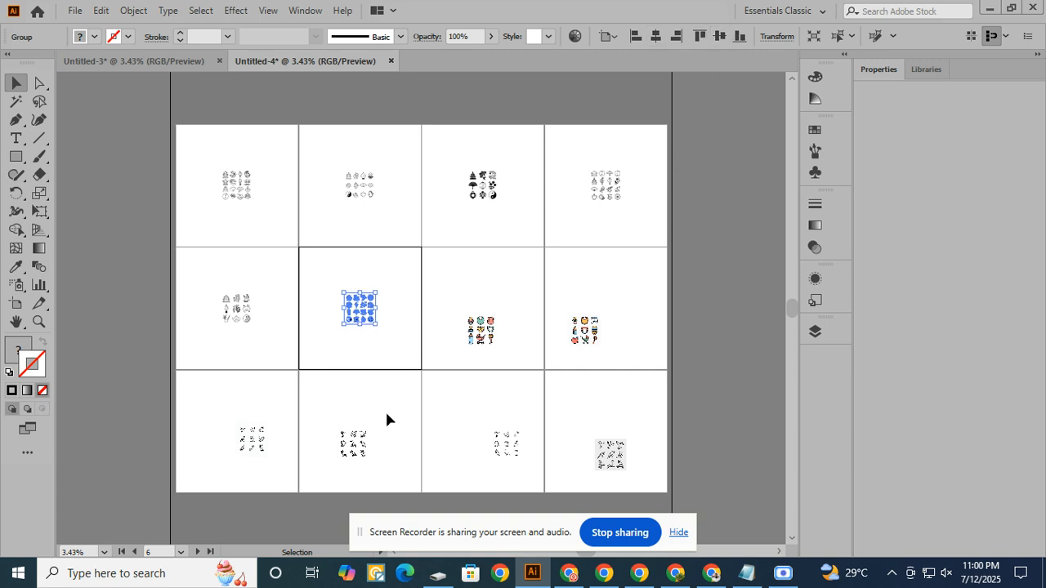
Image-trace and expand 1 (22).png, and centre it horizontally and vertically on the tenth artboard.
{"action": "left_click", "coordinate": [356, 444]}
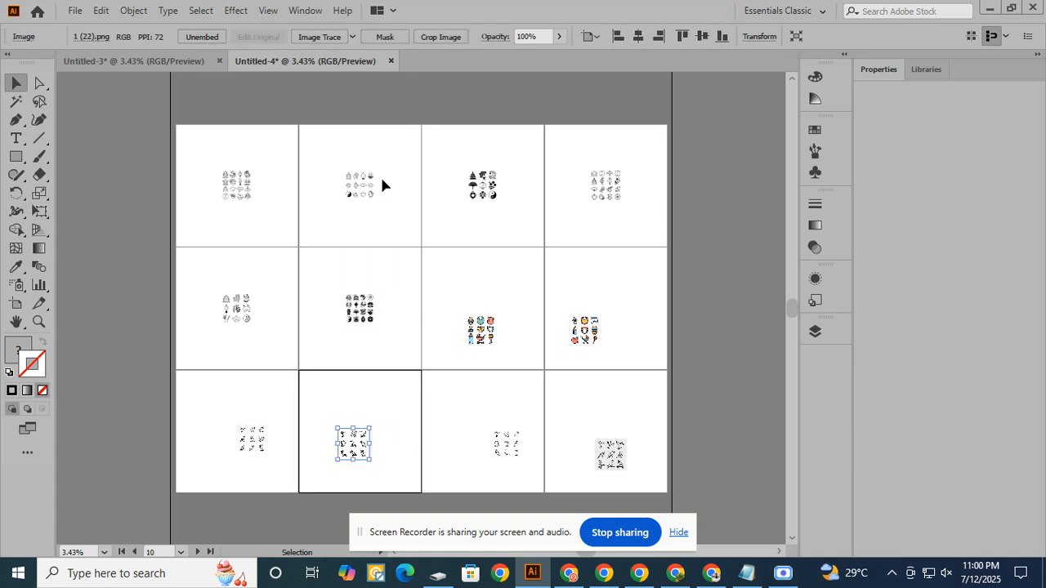
{"action": "left_click", "coordinate": [388, 37]}
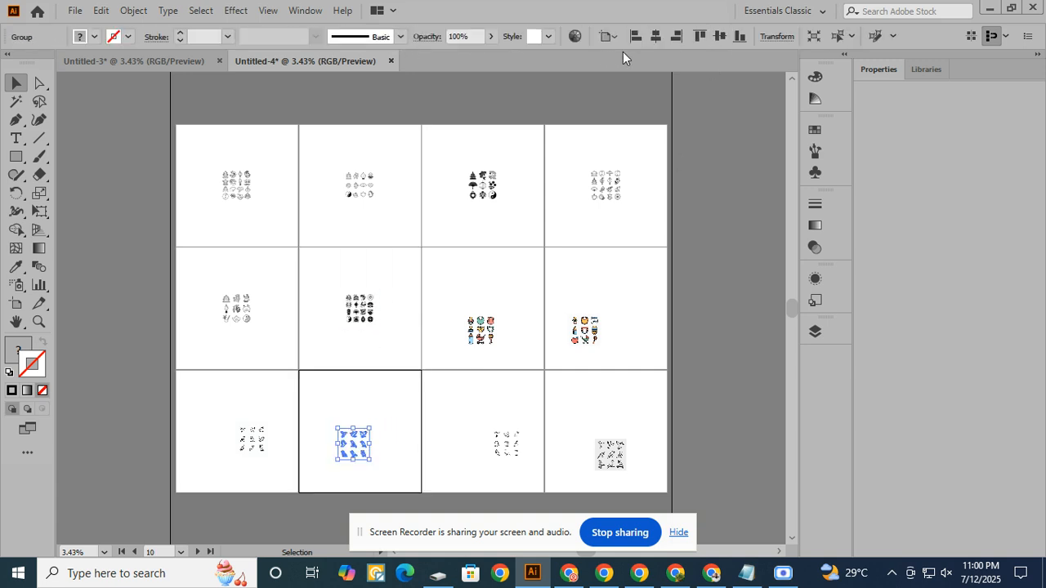
{"action": "left_click", "coordinate": [655, 36]}
{"action": "left_click", "coordinate": [721, 37]}
Image-trace and expand 1 (21).png, and centre it horizontally and vertically on the ninth artboard.
{"action": "left_click", "coordinate": [250, 433]}
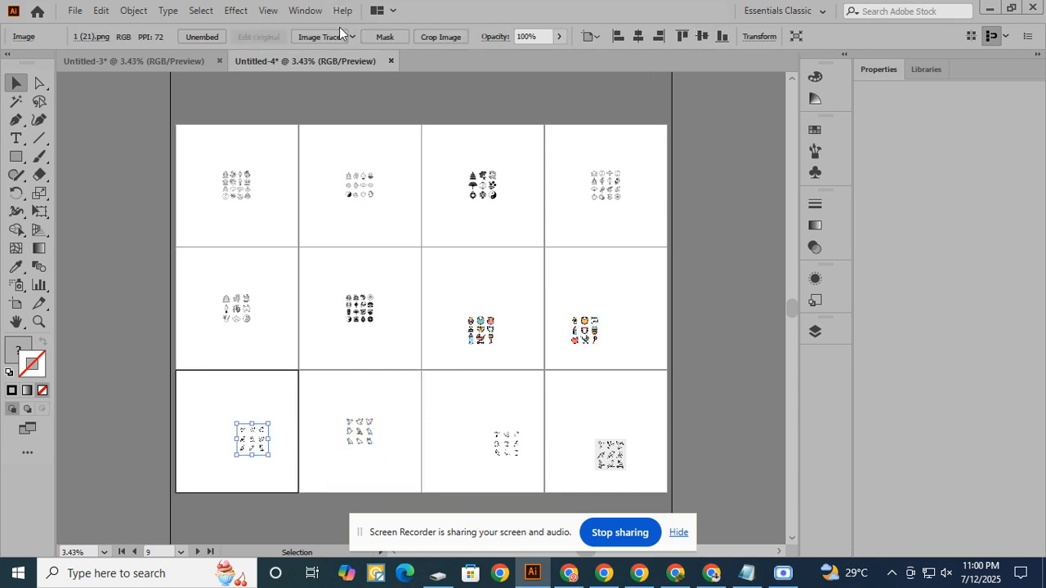
{"action": "left_click", "coordinate": [387, 38]}
{"action": "left_click", "coordinate": [656, 37]}
{"action": "left_click", "coordinate": [720, 37]}
Image-trace and expand the images on the tenth and eleventh artboards, and centre 1 (23).png horizontally and vertically on the eleventh.
{"action": "left_click", "coordinate": [354, 435]}
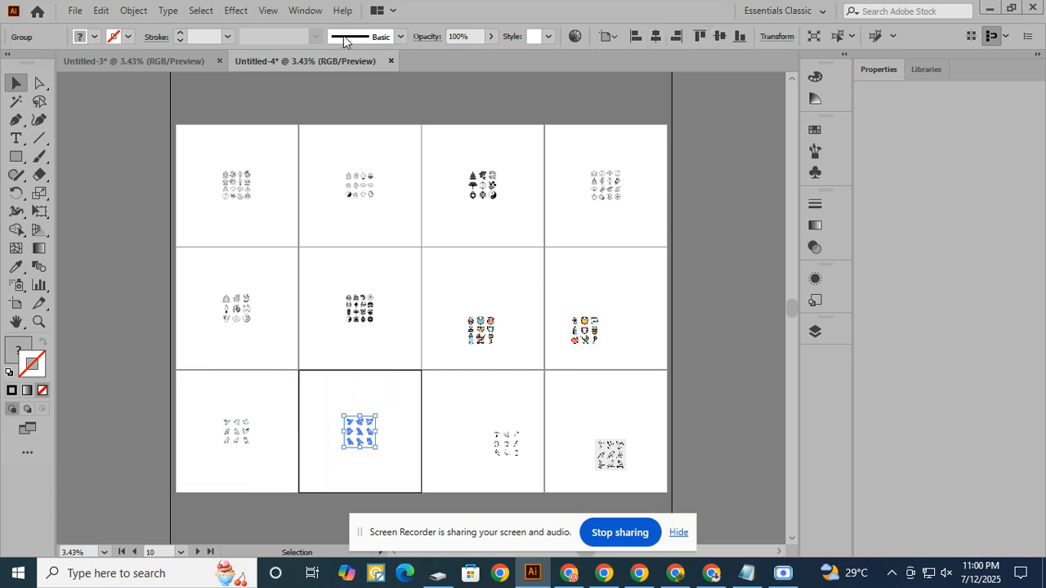
{"action": "left_click", "coordinate": [511, 445]}
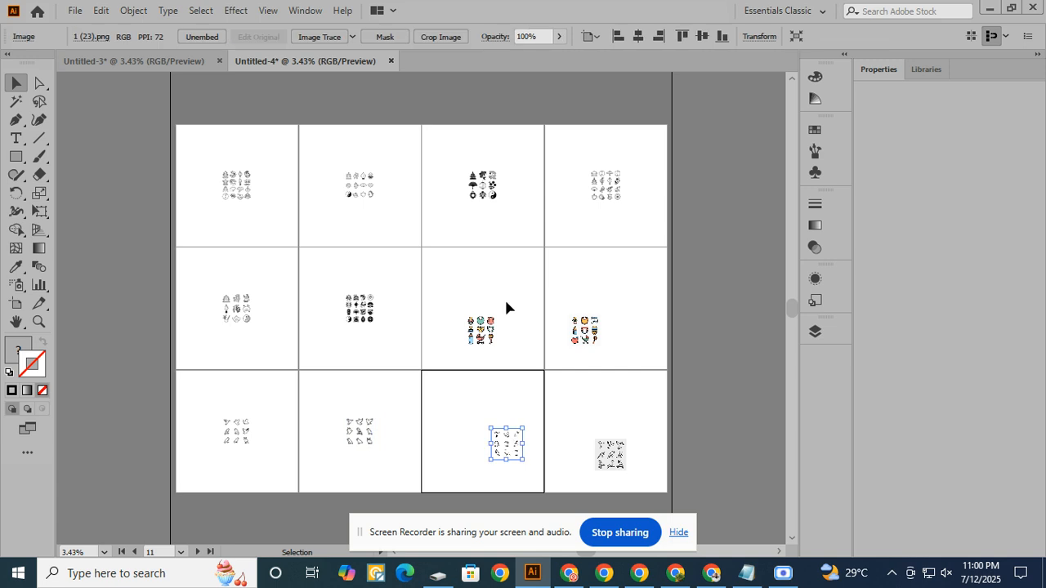
{"action": "left_click", "coordinate": [360, 36]}
{"action": "left_click", "coordinate": [384, 38]}
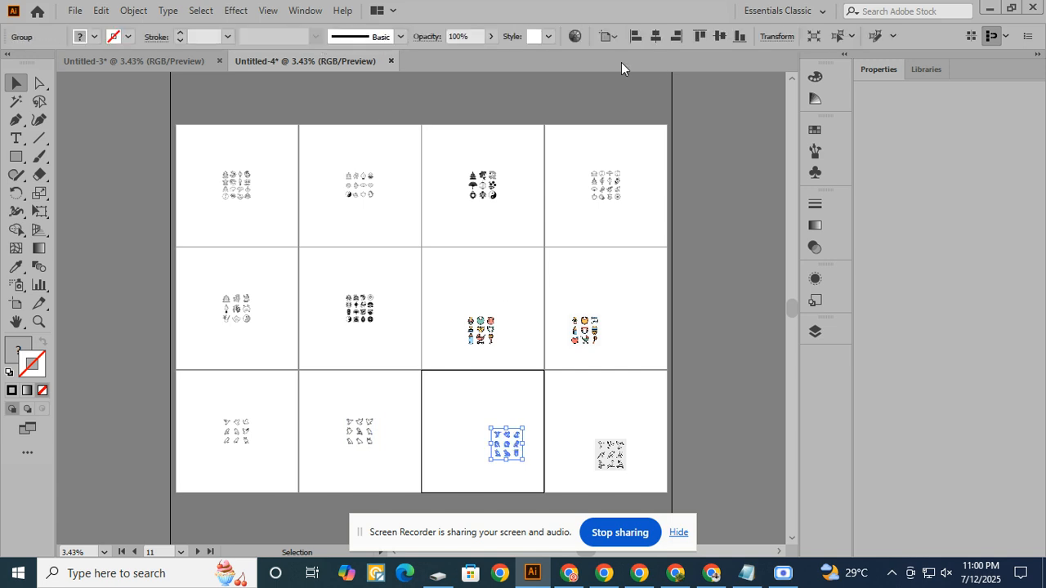
{"action": "left_click", "coordinate": [655, 38]}
{"action": "left_click", "coordinate": [719, 36]}
Image-trace and expand 1 (24).png, and centre it horizontally and vertically on the twelfth artboard.
{"action": "left_click", "coordinate": [618, 456]}
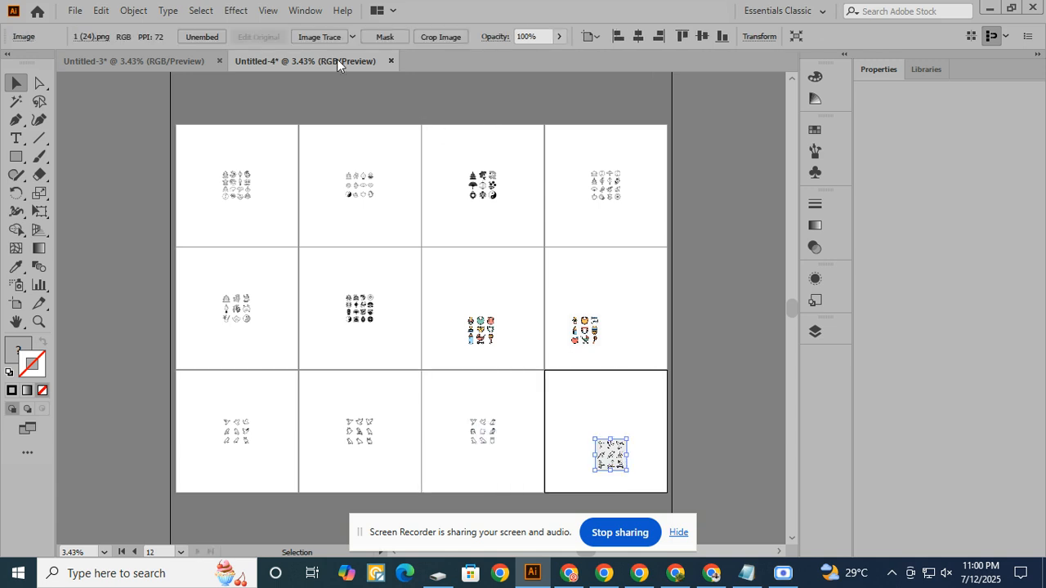
{"action": "left_click", "coordinate": [395, 36]}
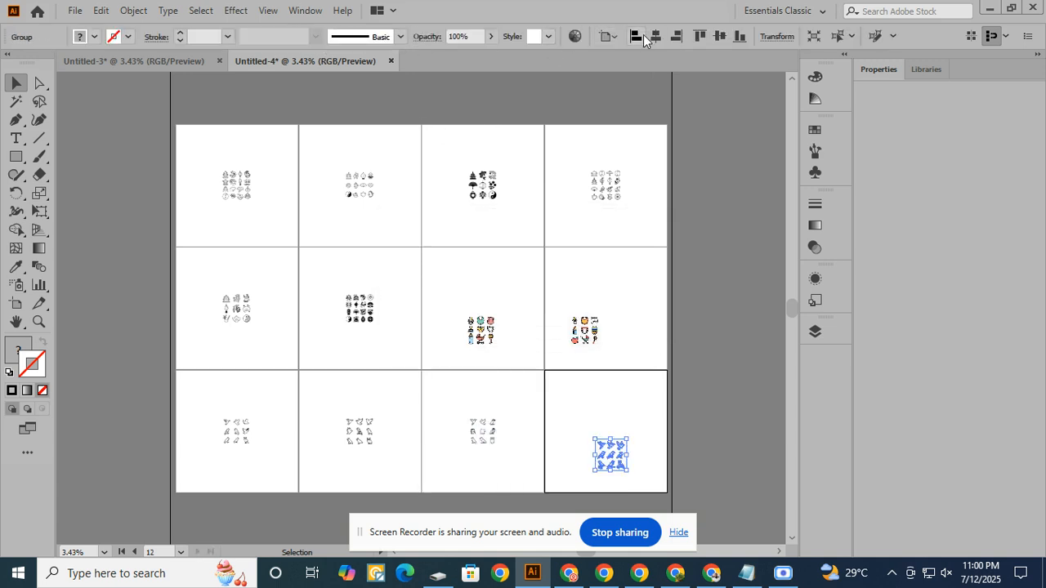
{"action": "left_click", "coordinate": [655, 38]}
{"action": "left_click", "coordinate": [718, 36]}
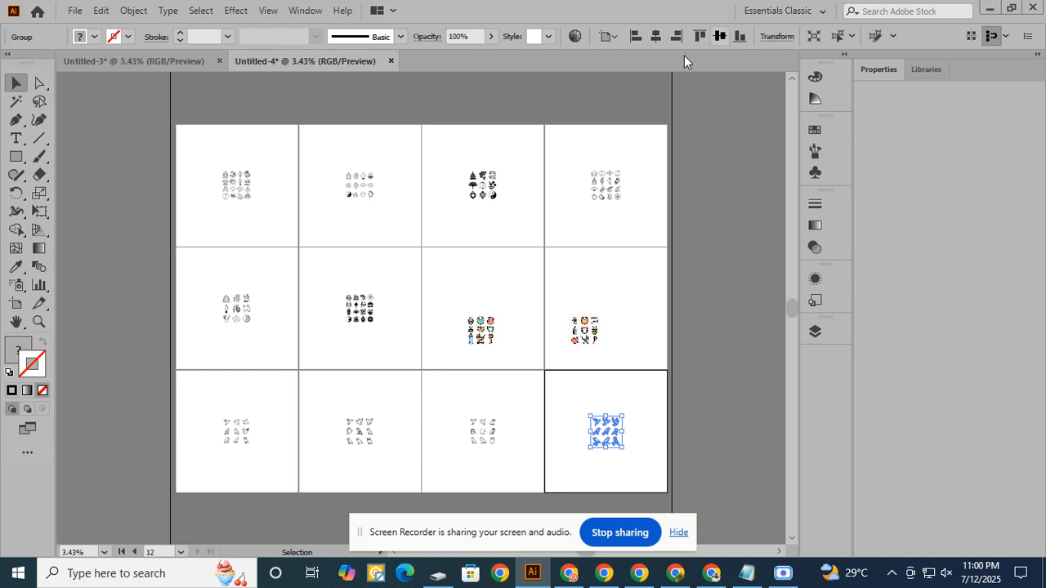
Trace 1 (19).png with the High Fidelity Photo preset, expand it, and centre it horizontally and vertically on the seventh artboard.
{"action": "left_click", "coordinate": [247, 198]}
{"action": "left_click", "coordinate": [485, 344]}
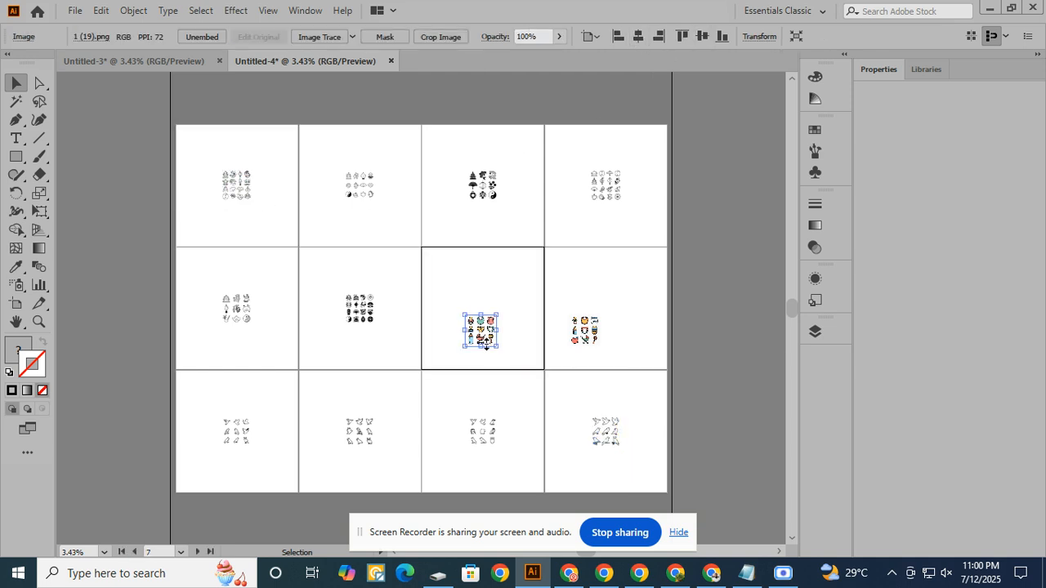
{"action": "left_click", "coordinate": [353, 37]}
{"action": "left_click", "coordinate": [416, 115]}
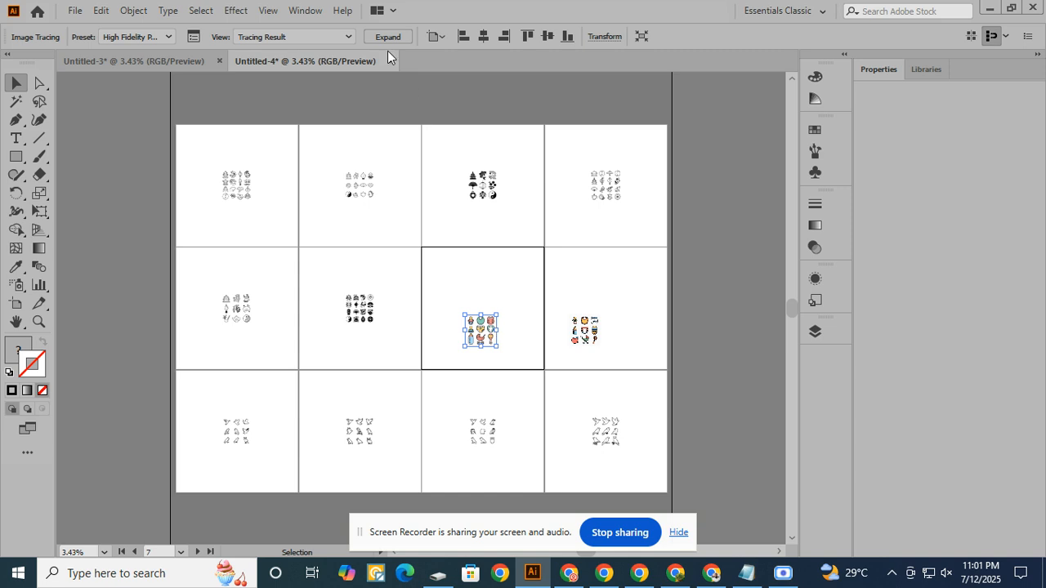
{"action": "left_click", "coordinate": [387, 37]}
{"action": "left_click", "coordinate": [655, 36]}
{"action": "left_click", "coordinate": [719, 36]}
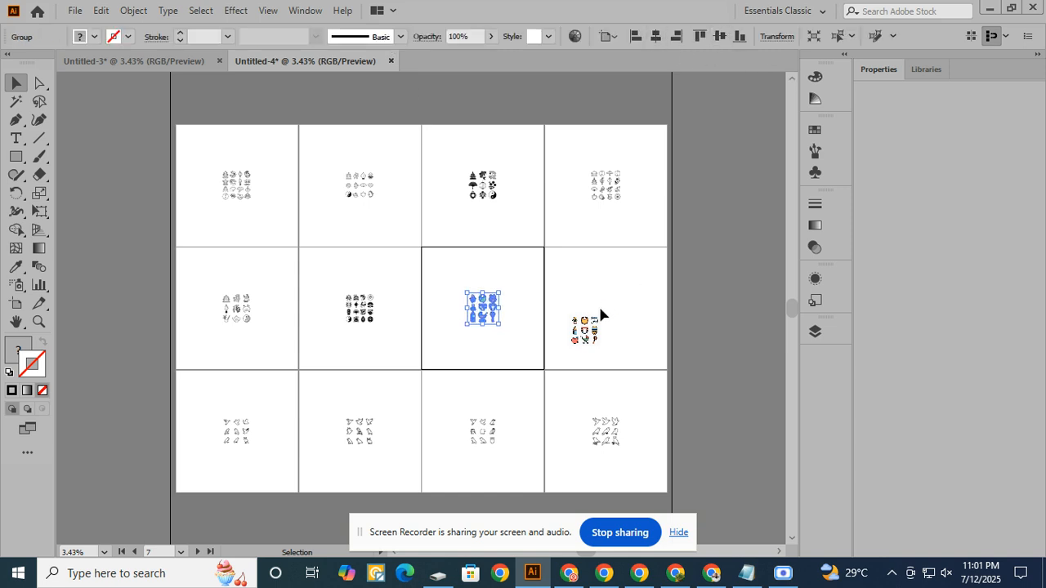
Try tracing 1 (20).png on the eighth artboard with the Low Fidelity Photo preset, and undo the trace.
{"action": "left_click", "coordinate": [585, 328]}
{"action": "left_click", "coordinate": [352, 37]}
{"action": "left_click", "coordinate": [388, 106]}
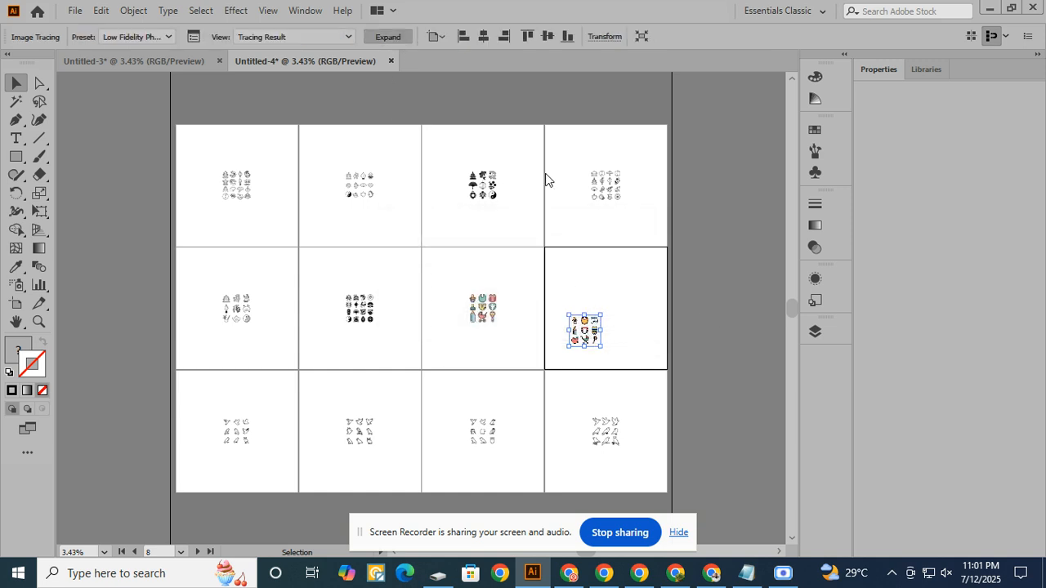
{"action": "left_click", "coordinate": [623, 329]}
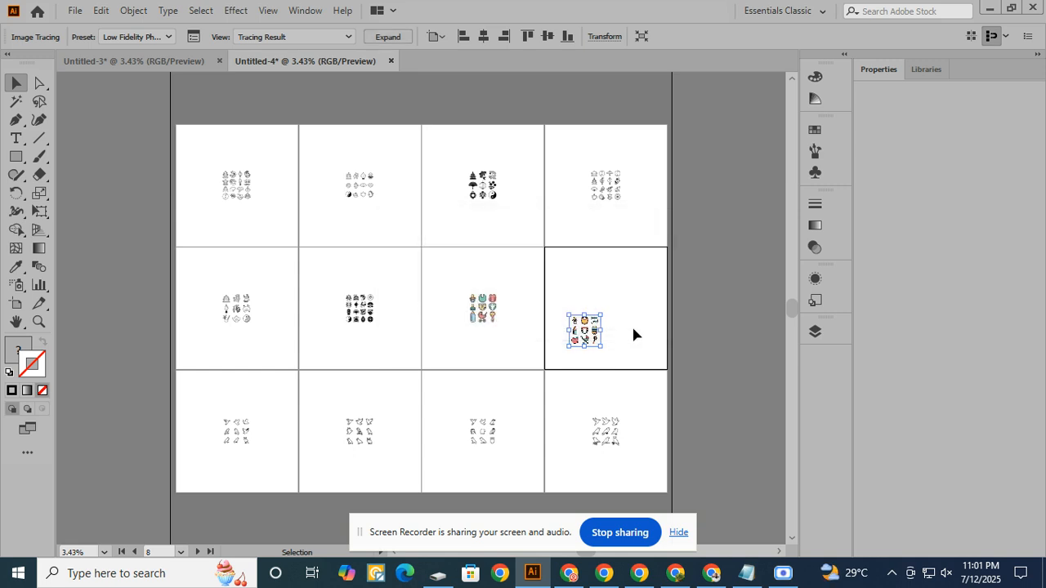
{"action": "key", "text": "ctrl+z"}
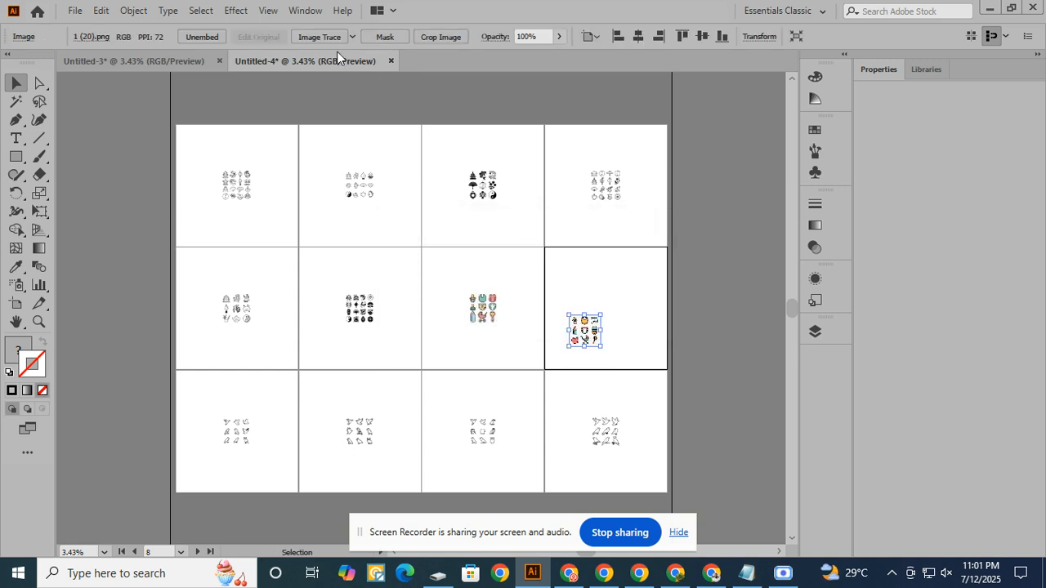
Try tracing 1 (20).png with the default preset and expanding it, and undo back to the original image.
{"action": "left_click", "coordinate": [321, 38]}
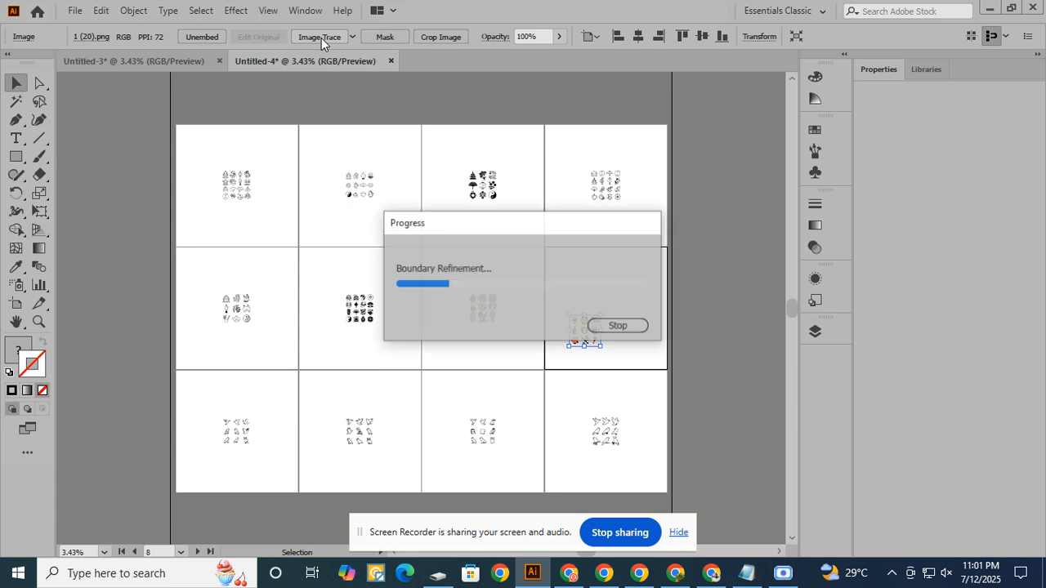
{"action": "left_click", "coordinate": [455, 37]}
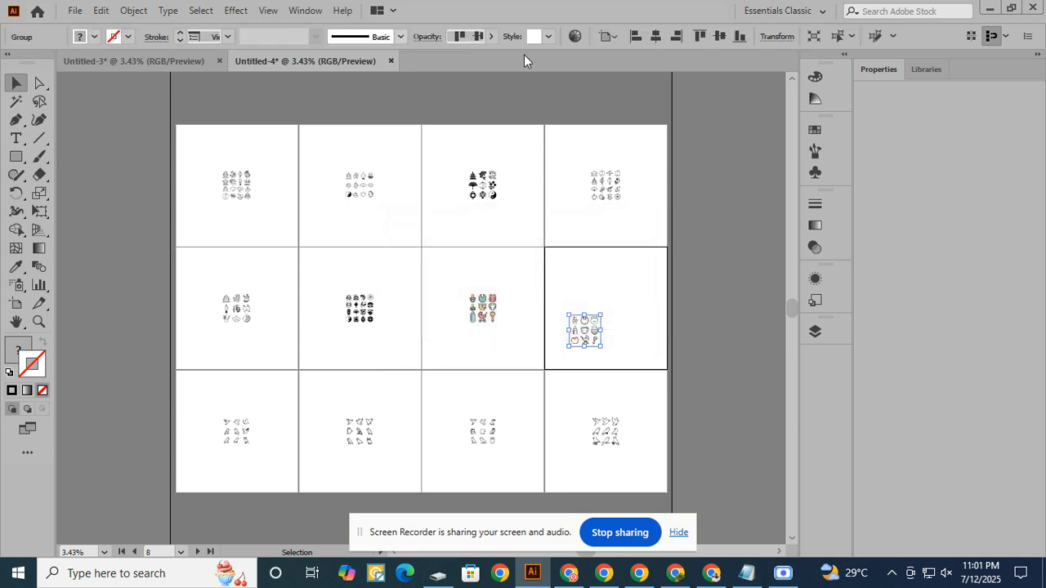
{"action": "left_click", "coordinate": [655, 36]}
{"action": "key", "text": "ctrl+z"}
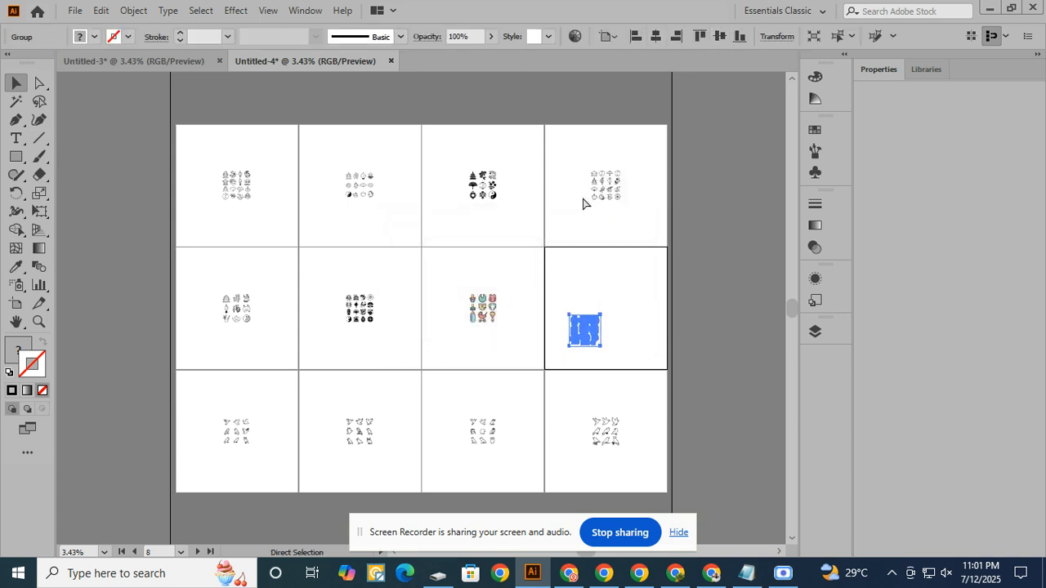
{"action": "key", "text": "ctrl+z"}
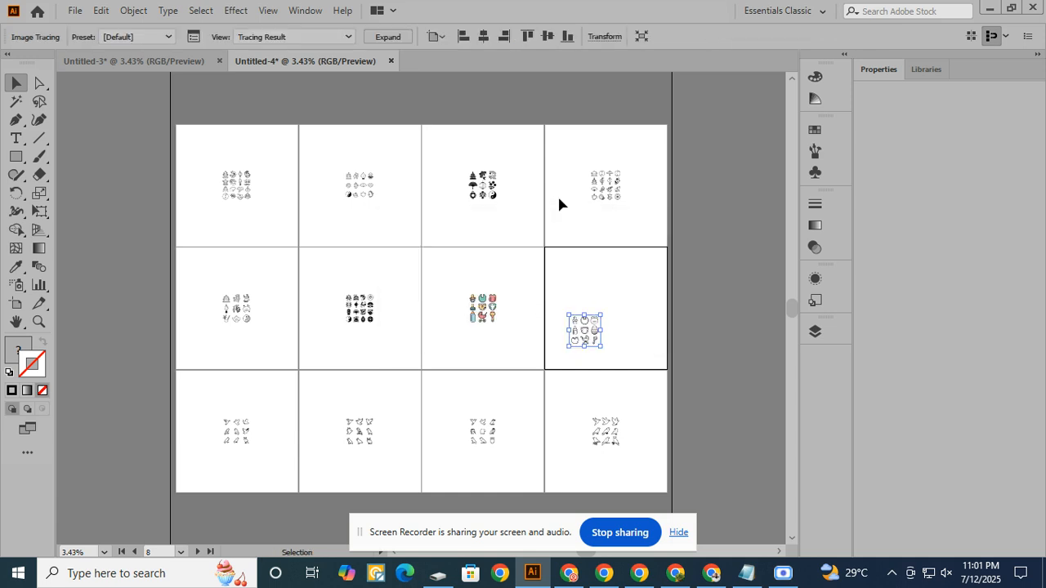
{"action": "key", "text": "ctrl+z"}
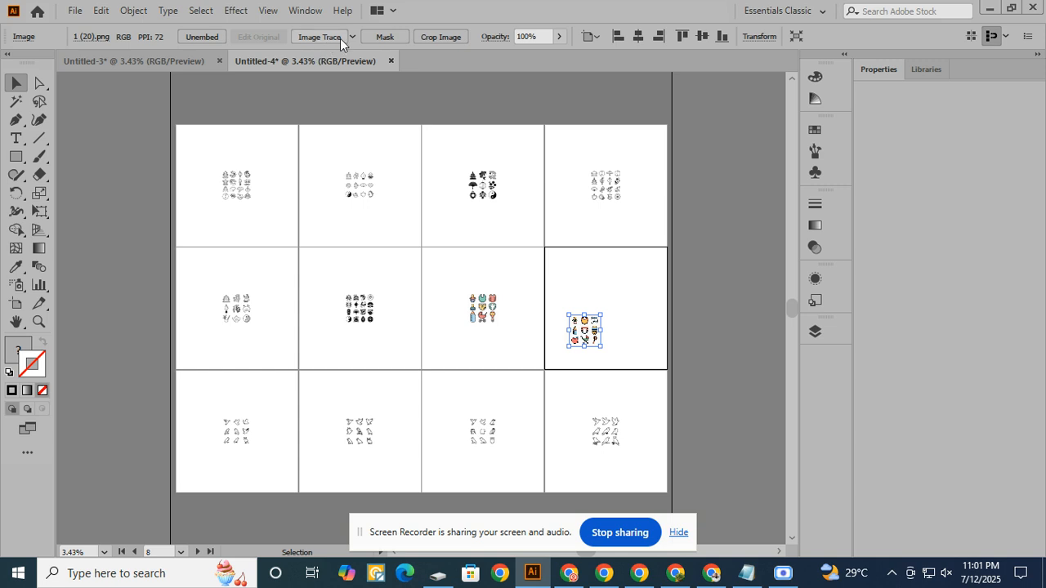
Trace 1 (20).png with the High Fidelity Photo preset, expand it, and centre it horizontally and vertically on the eighth artboard.
{"action": "left_click", "coordinate": [352, 37]}
{"action": "left_click", "coordinate": [379, 90]}
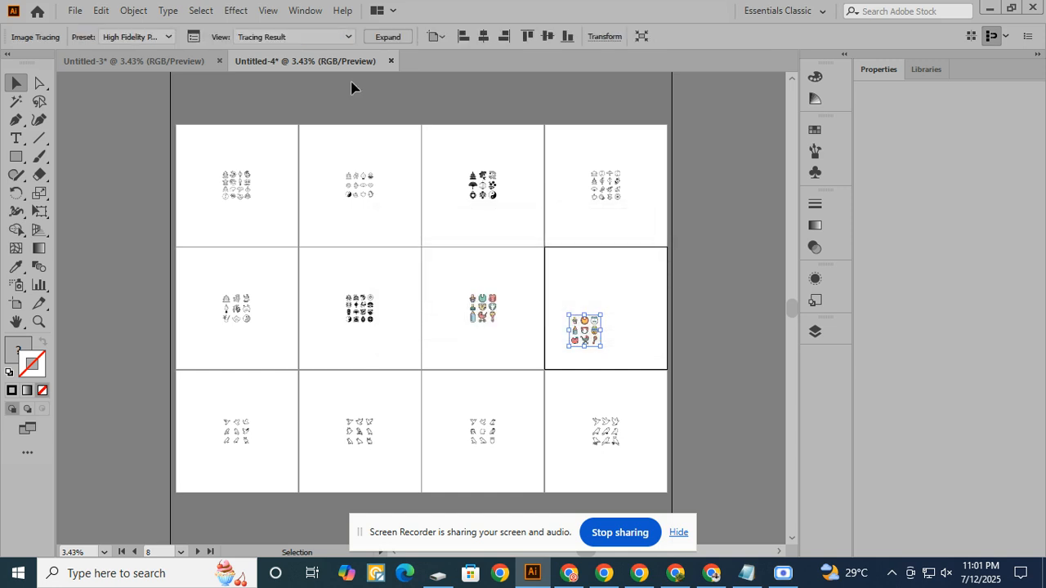
{"action": "left_click", "coordinate": [393, 36]}
{"action": "left_click", "coordinate": [655, 36]}
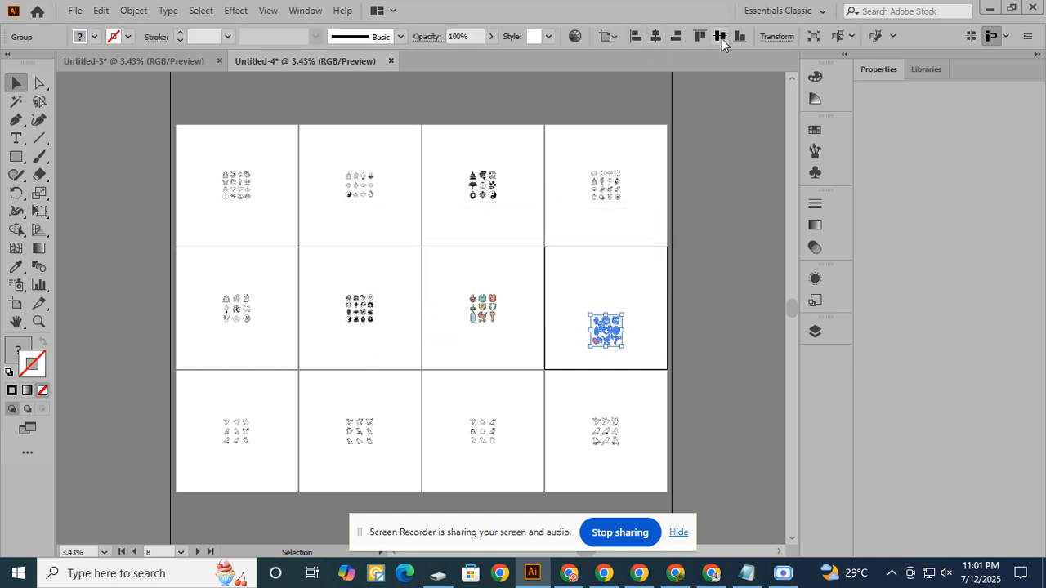
{"action": "left_click", "coordinate": [718, 37]}
Enlarge the coloured baby icon groups proportionally from their centres to nearly fill the eighth and seventh artboards.
{"action": "left_click_drag", "start_coordinate": [624, 326], "coordinate": [665, 371]}
{"action": "left_click", "coordinate": [495, 322]}
{"action": "left_click_drag", "start_coordinate": [498, 322], "coordinate": [553, 364]}
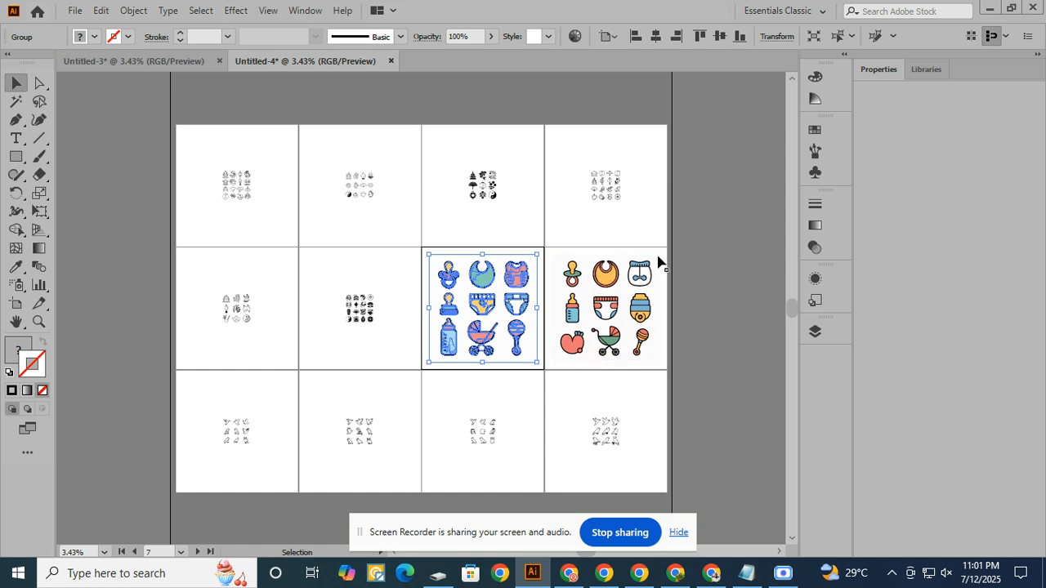
Select the white background shapes of the baby icons on the seventh and eighth artboards with the Magic Wand and delete them.
{"action": "left_click", "coordinate": [15, 100]}
{"action": "left_click", "coordinate": [493, 260]}
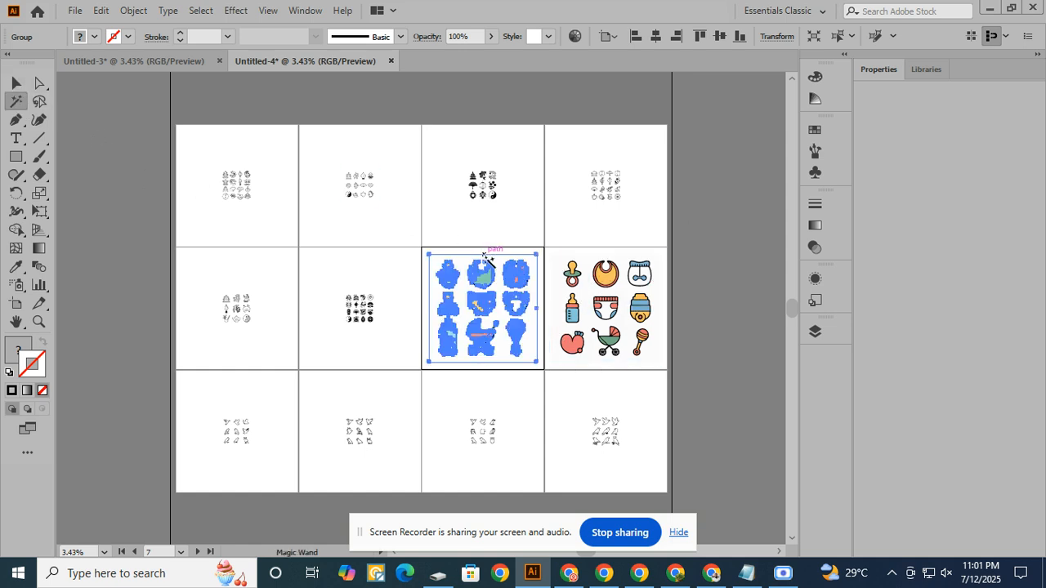
{"action": "left_click", "coordinate": [559, 286]}
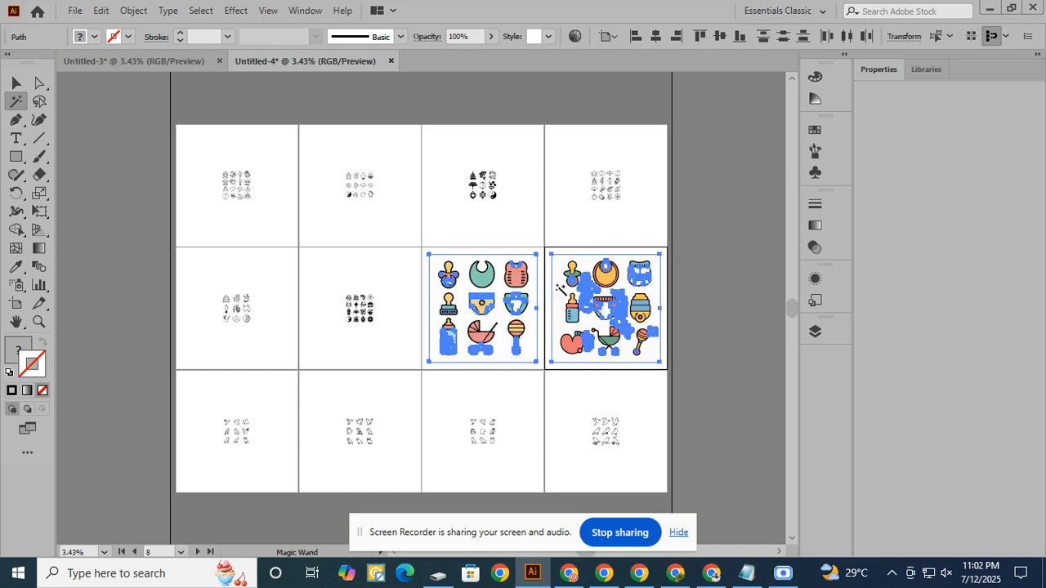
{"action": "key", "text": "ctrl+shift+a"}
{"action": "left_click", "coordinate": [16, 83]}
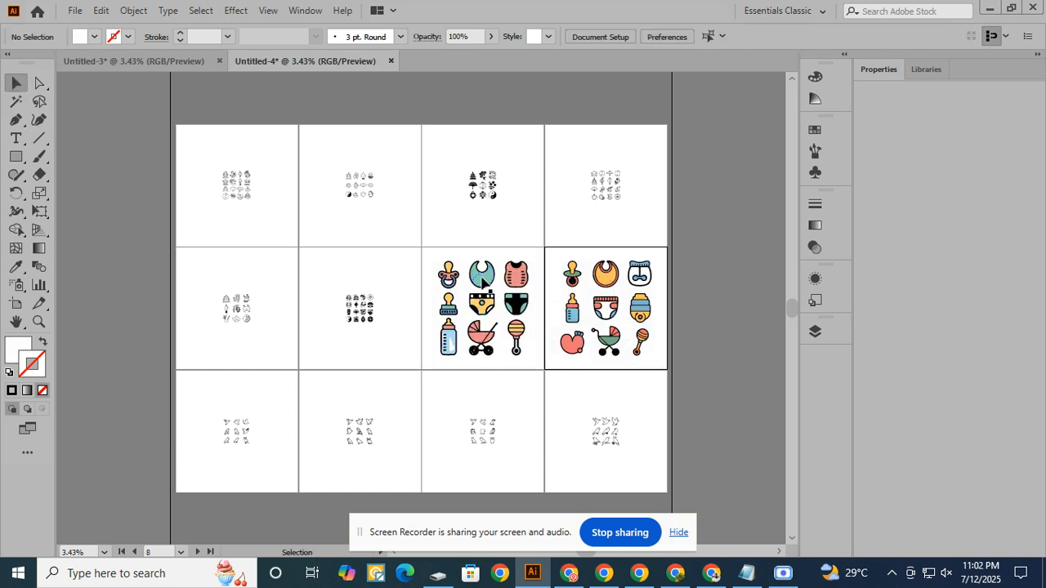
Enlarge the icon groups on the seventh, first and second artboards from their centres to nearly fill each artboard.
{"action": "left_click", "coordinate": [488, 286]}
{"action": "left_click_drag", "start_coordinate": [531, 357], "coordinate": [535, 364]}
{"action": "left_click", "coordinate": [615, 309]}
{"action": "left_click", "coordinate": [245, 195]}
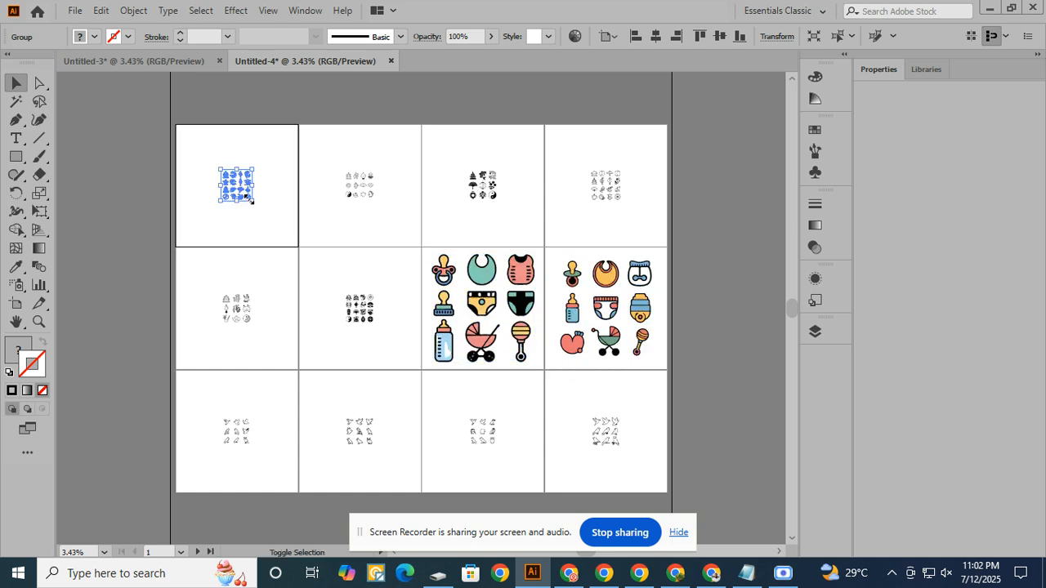
{"action": "left_click_drag", "start_coordinate": [247, 198], "coordinate": [294, 235]}
{"action": "left_click", "coordinate": [360, 188]}
{"action": "left_click_drag", "start_coordinate": [373, 199], "coordinate": [415, 239]}
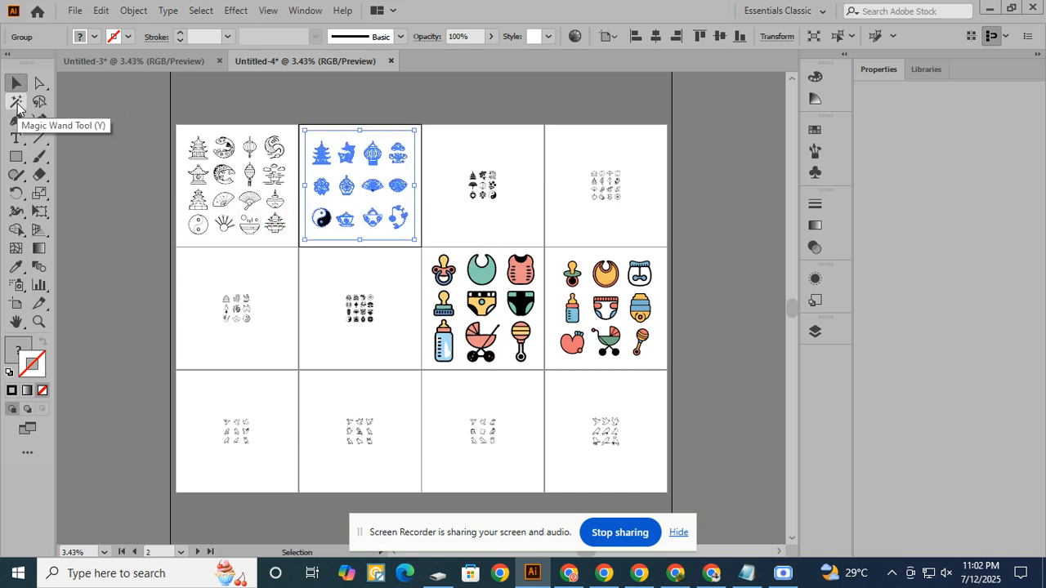
Select the white shapes of all black-and-white icon sets at once with the Magic Wand and delete them.
{"action": "left_click", "coordinate": [15, 103]}
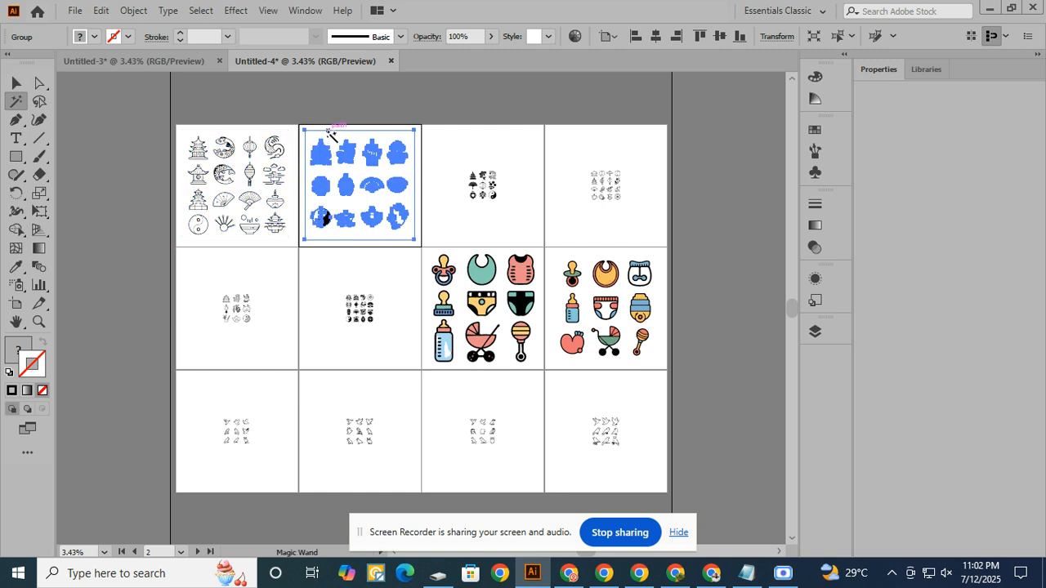
{"action": "left_click", "coordinate": [330, 134]}
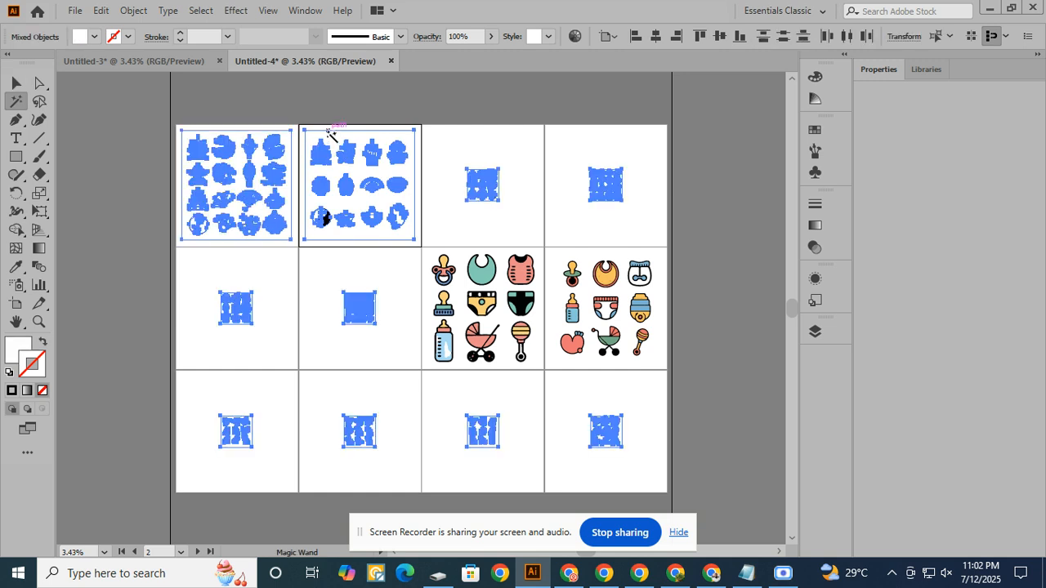
{"action": "left_click", "coordinate": [328, 131]}
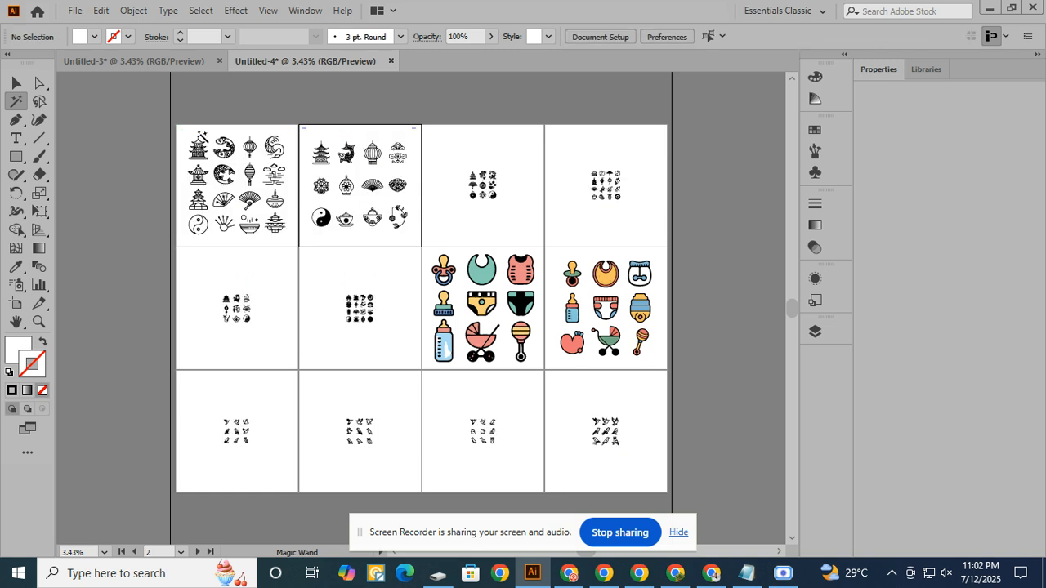
Enlarge the icon groups on the third, fourth, sixth and fifth artboards from their centres to nearly fill each artboard.
{"action": "left_click", "coordinate": [16, 84]}
{"action": "left_click", "coordinate": [491, 196]}
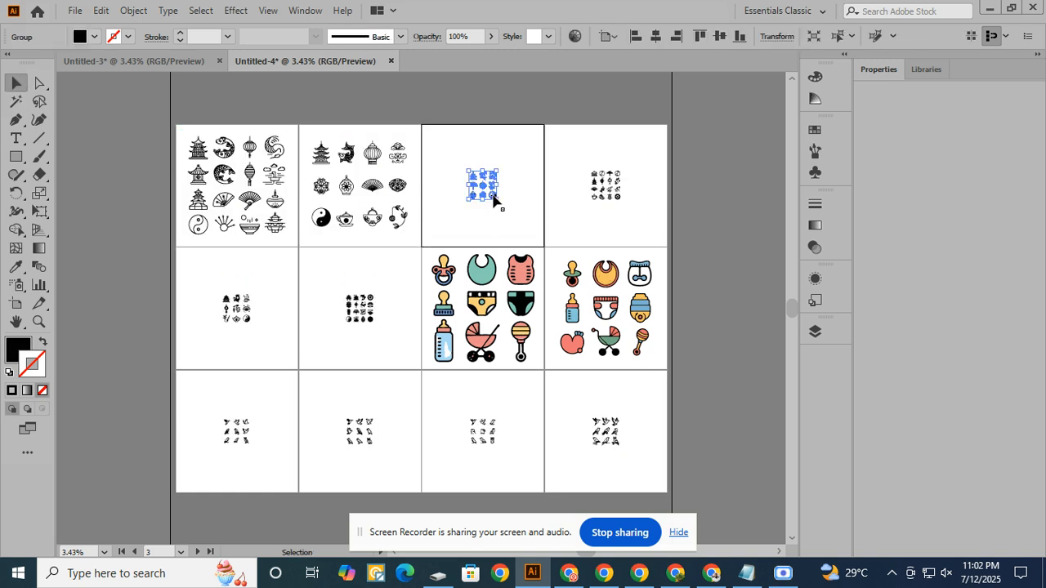
{"action": "left_click_drag", "start_coordinate": [495, 199], "coordinate": [539, 249]}
{"action": "left_click", "coordinate": [605, 186]}
{"action": "left_click_drag", "start_coordinate": [621, 201], "coordinate": [659, 241]}
{"action": "left_click", "coordinate": [359, 318]}
{"action": "left_click_drag", "start_coordinate": [375, 325], "coordinate": [413, 362]}
{"action": "left_click", "coordinate": [249, 324]}
{"action": "left_click_drag", "start_coordinate": [250, 325], "coordinate": [289, 360]}
Enlarge the bird icon groups on the ninth to twelfth artboards from their centres to nearly fill each one, and clear the selection.
{"action": "left_click", "coordinate": [245, 444]}
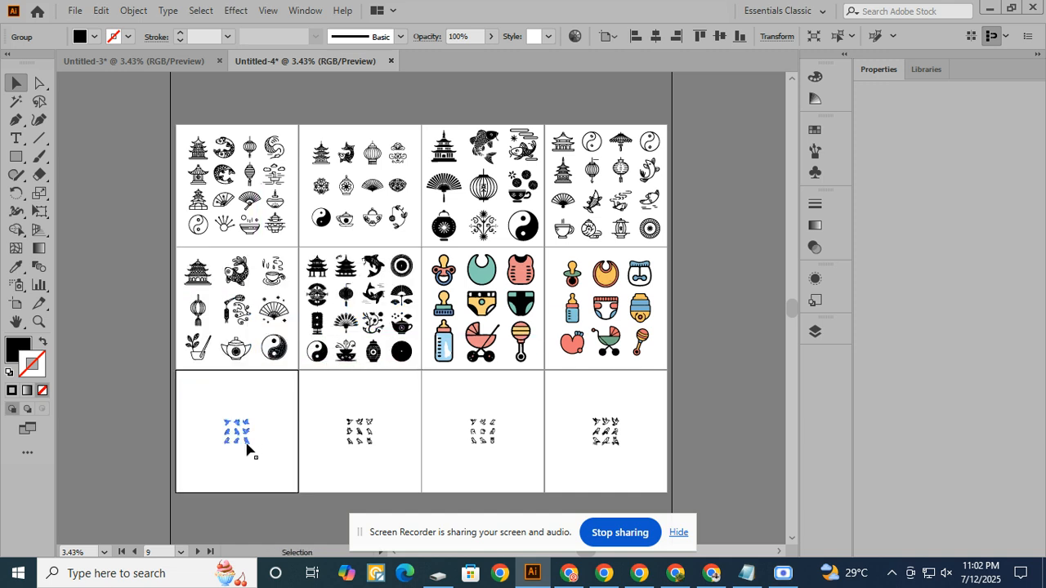
{"action": "left_click_drag", "start_coordinate": [249, 445], "coordinate": [289, 481]}
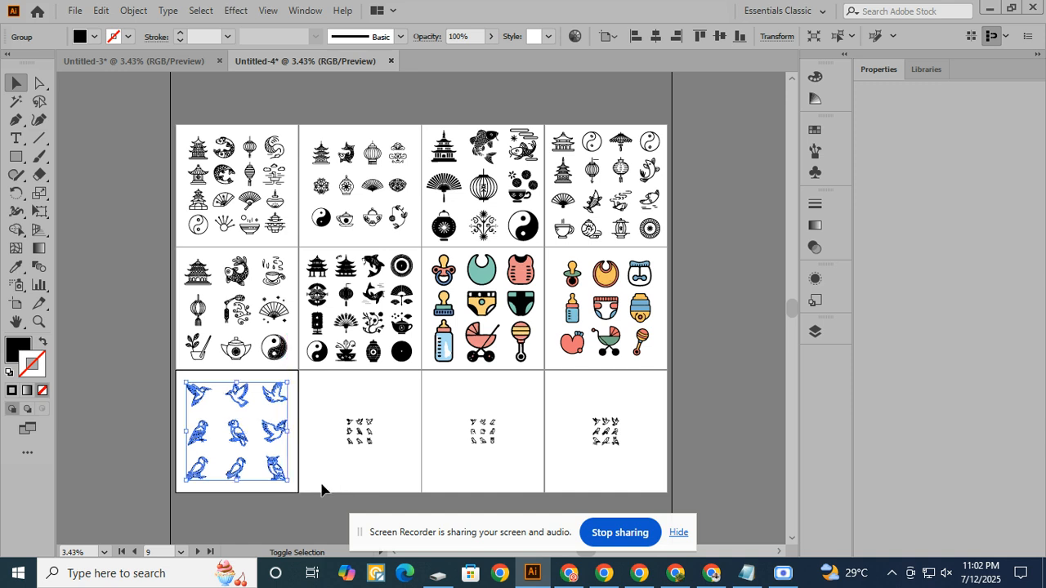
{"action": "left_click", "coordinate": [370, 442]}
{"action": "left_click_drag", "start_coordinate": [372, 445], "coordinate": [413, 482]}
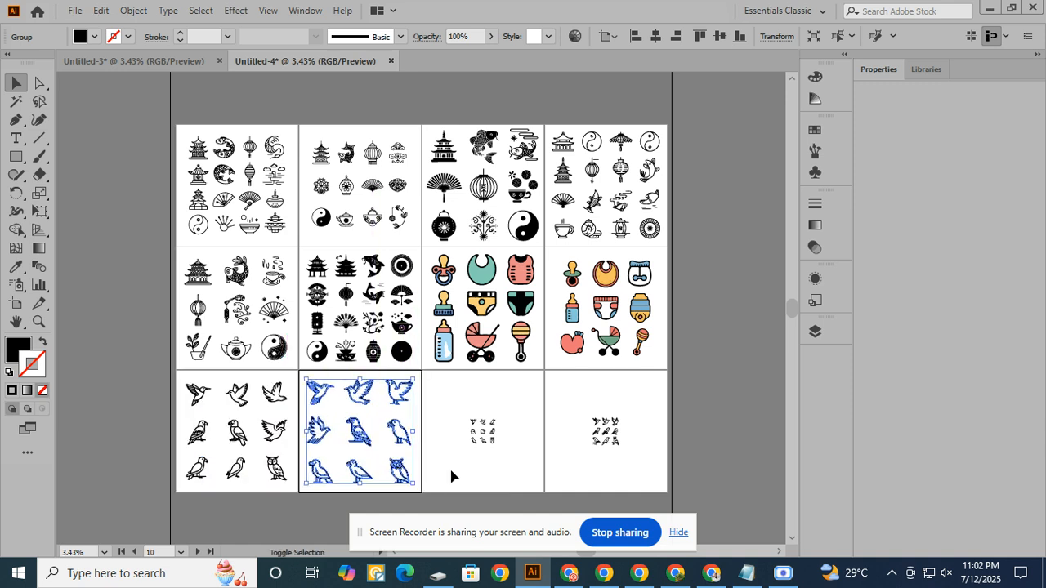
{"action": "left_click", "coordinate": [489, 435]}
{"action": "left_click_drag", "start_coordinate": [496, 445], "coordinate": [533, 496]}
{"action": "left_click", "coordinate": [619, 445]}
{"action": "left_click_drag", "start_coordinate": [620, 447], "coordinate": [662, 491]}
{"action": "left_click", "coordinate": [128, 155]}
Create and open a subfolder named New folder inside E: > Friday > New folder as the save location for the Untitled-3 document.
{"action": "left_click", "coordinate": [125, 60]}
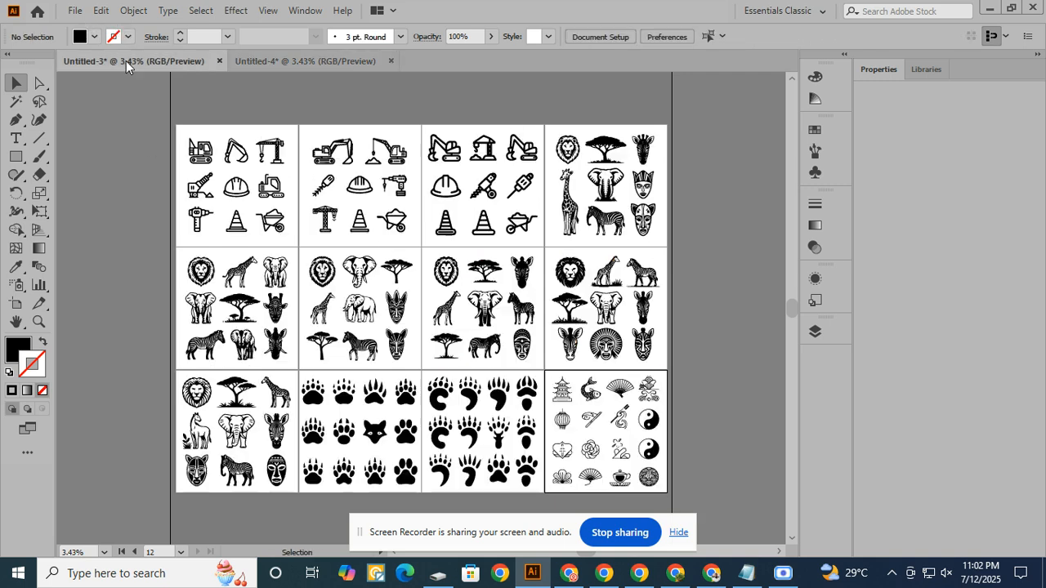
{"action": "left_click", "coordinate": [74, 10]}
{"action": "left_click", "coordinate": [106, 151]}
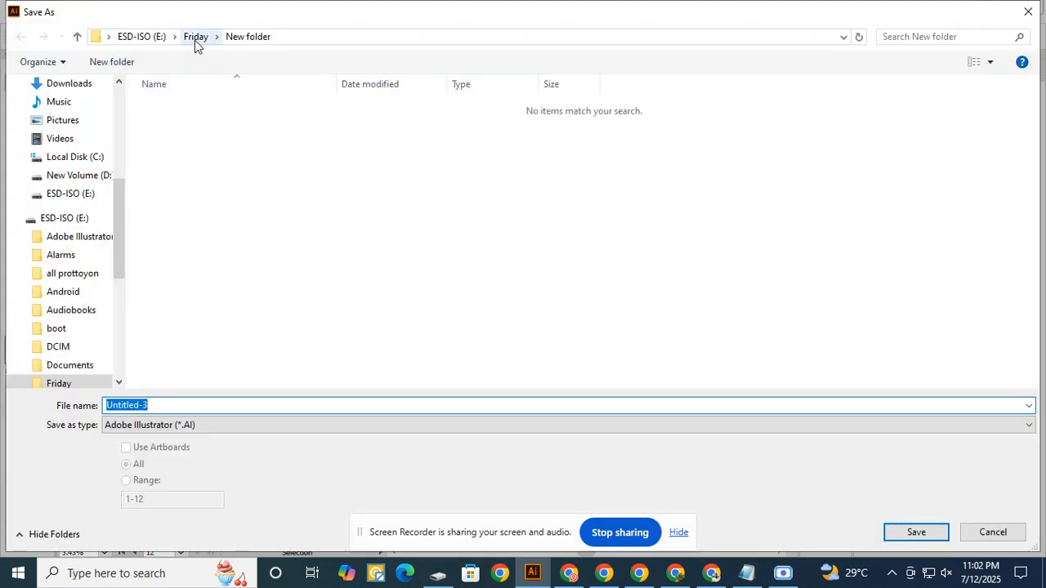
{"action": "right_click", "coordinate": [210, 135]}
{"action": "mouse_move", "coordinate": [267, 296]}
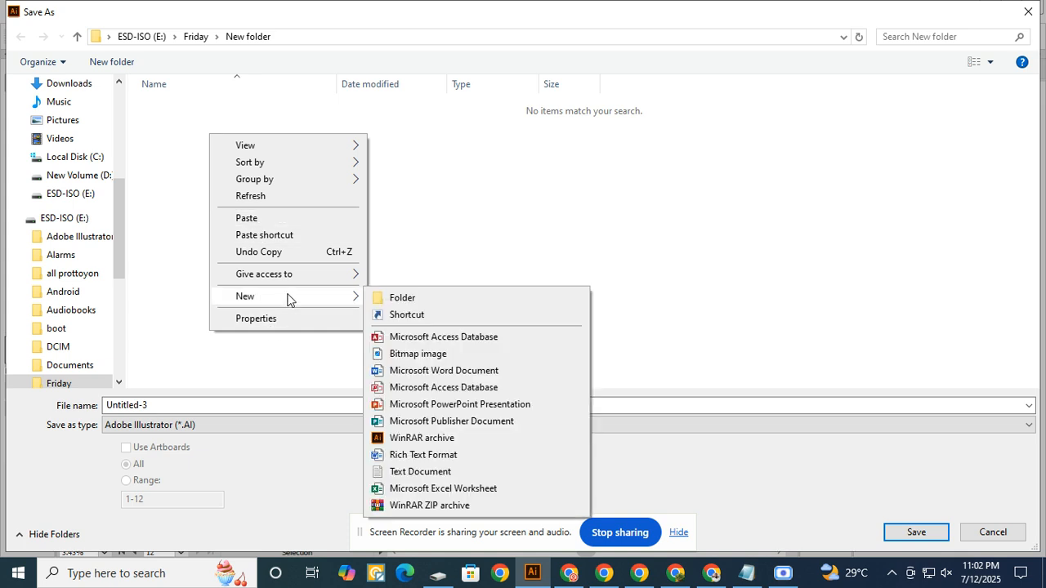
{"action": "left_click", "coordinate": [405, 299]}
{"action": "left_click", "coordinate": [214, 129]}
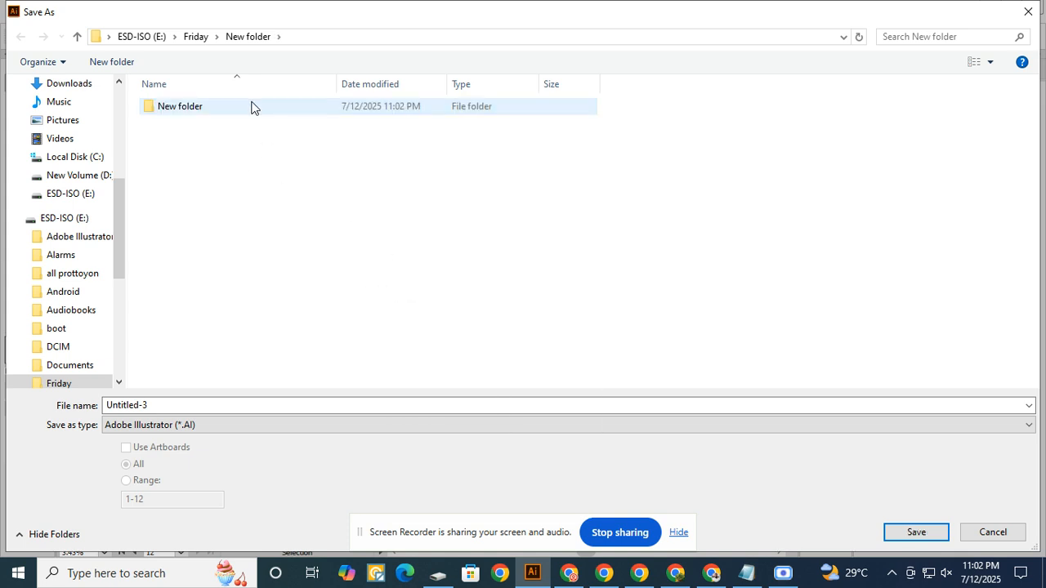
{"action": "double_click", "coordinate": [255, 107]}
Save the document under the name 1 as Illustrator EPS, using all artboards.
{"action": "double_click", "coordinate": [183, 406]}
{"action": "type", "text": "1"}
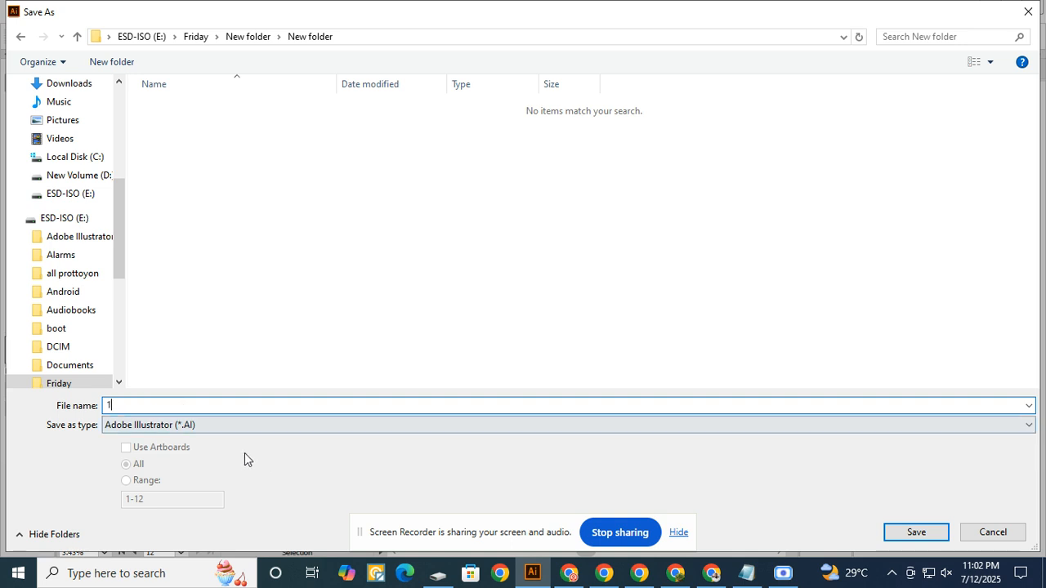
{"action": "left_click", "coordinate": [203, 433]}
{"action": "left_click", "coordinate": [201, 463]}
{"action": "left_click", "coordinate": [140, 450]}
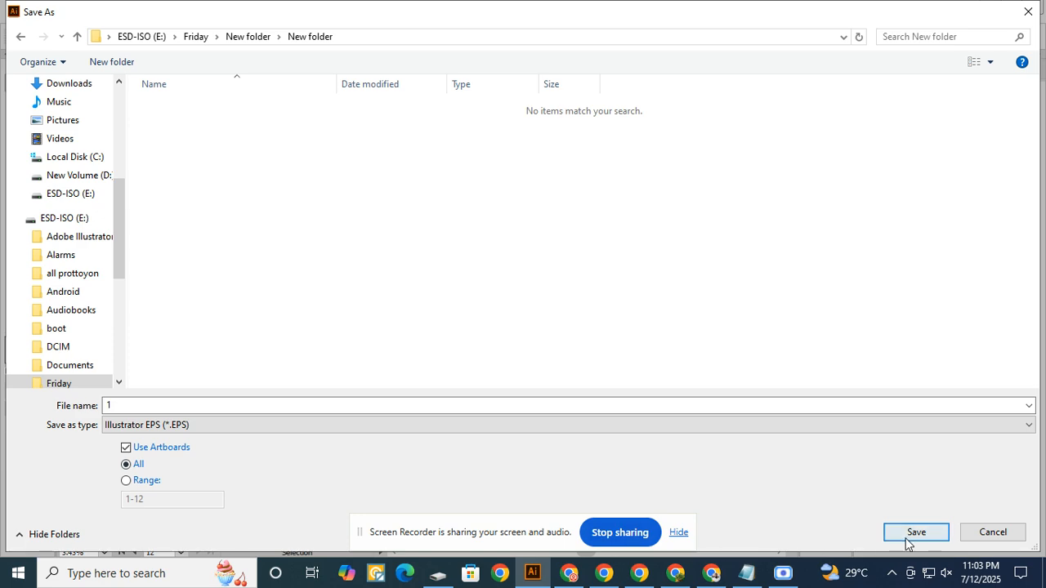
{"action": "left_click", "coordinate": [905, 541]}
Write the EPS files in the Illustrator 10 EPS version, and close the finished document.
{"action": "left_click", "coordinate": [382, 97]}
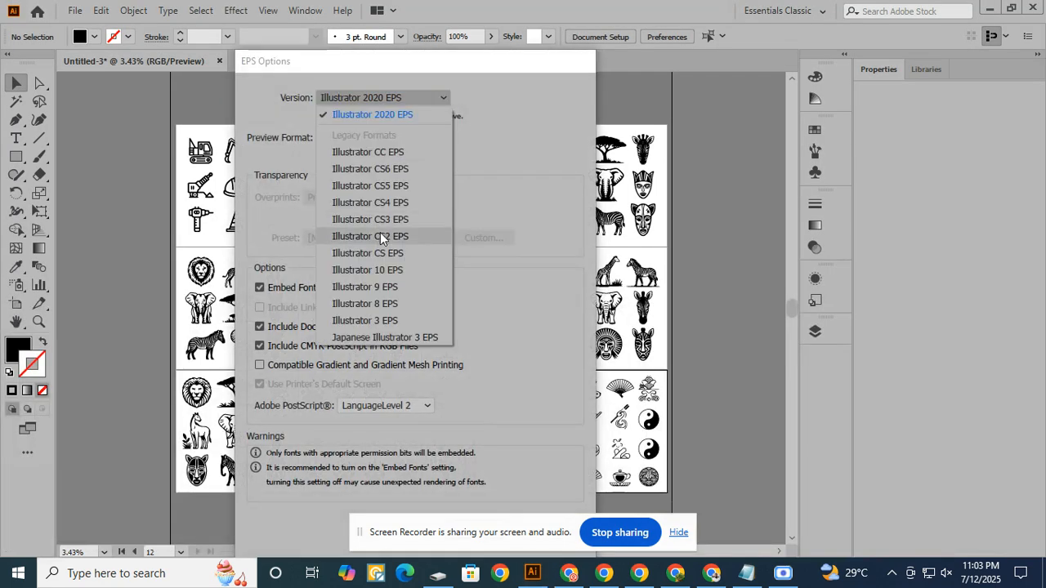
{"action": "left_click", "coordinate": [390, 270]}
{"action": "left_click", "coordinate": [477, 509]}
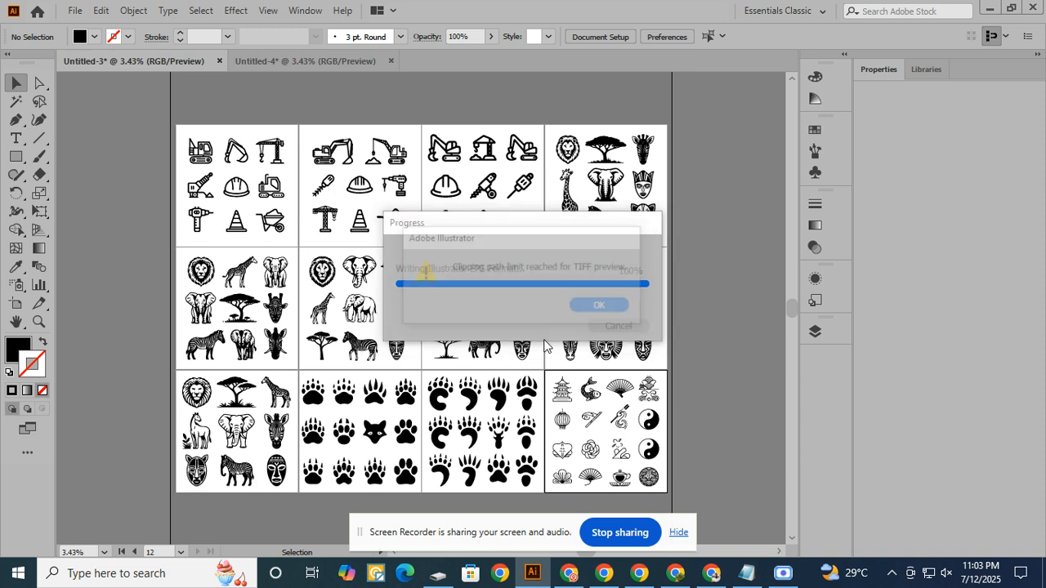
{"action": "left_click", "coordinate": [581, 309]}
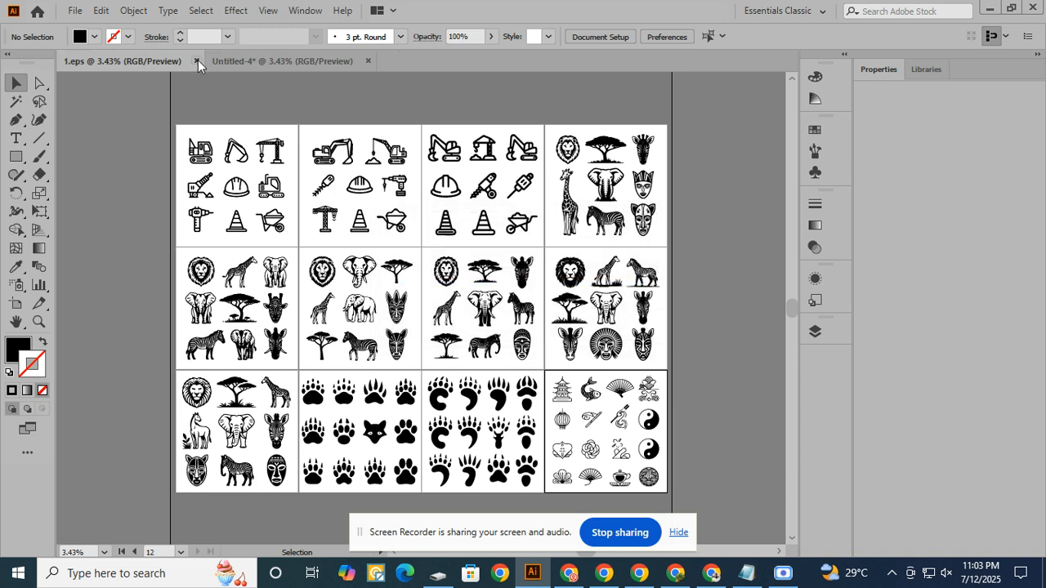
{"action": "left_click", "coordinate": [196, 60]}
Save the Untitled-4 document under the name 2 as Illustrator EPS in the same folder, using all artboards.
{"action": "left_click", "coordinate": [74, 10]}
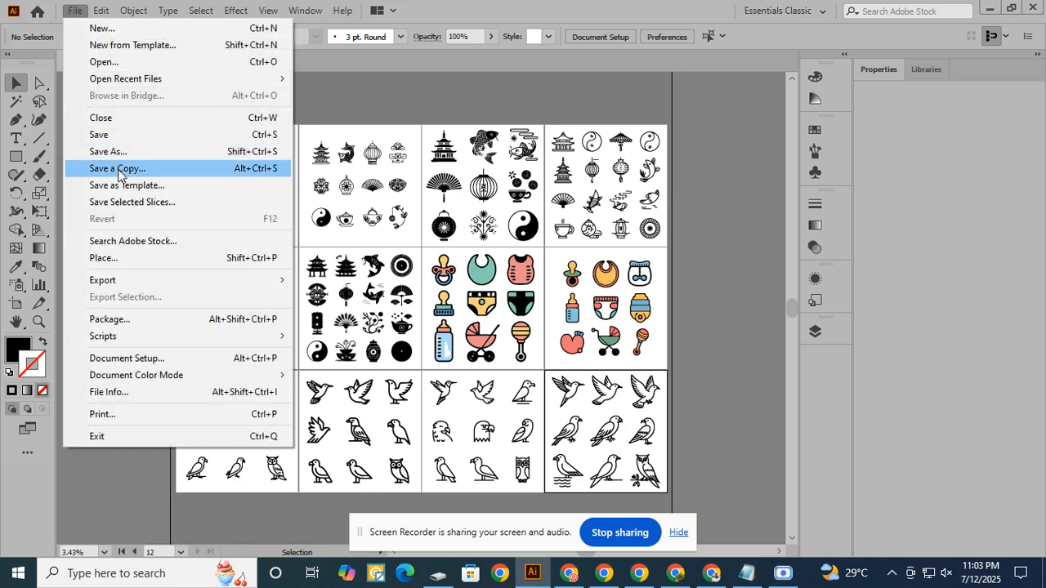
{"action": "left_click", "coordinate": [117, 169]}
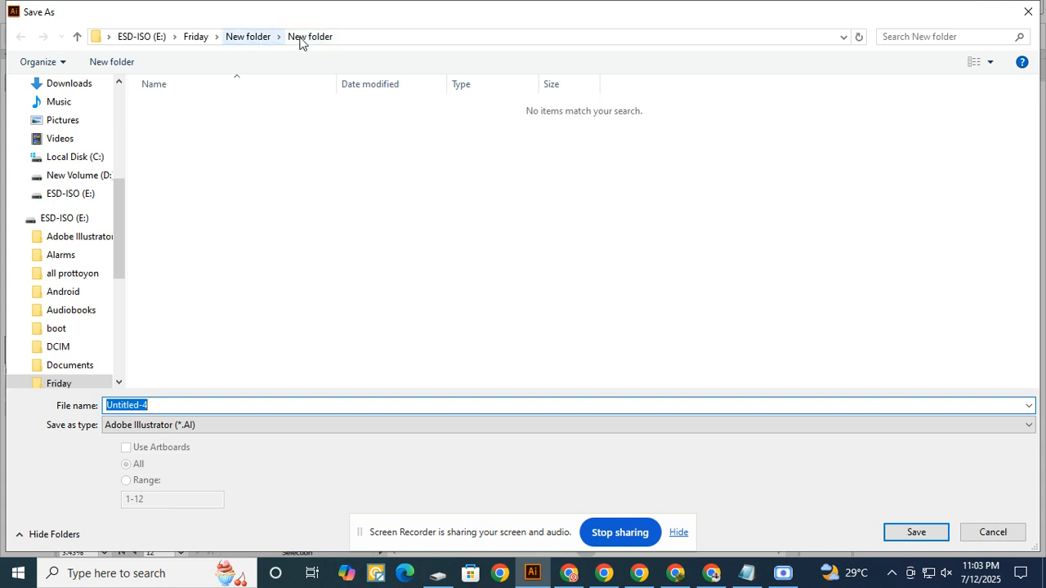
{"action": "type", "text": "2"}
{"action": "left_click", "coordinate": [173, 424]}
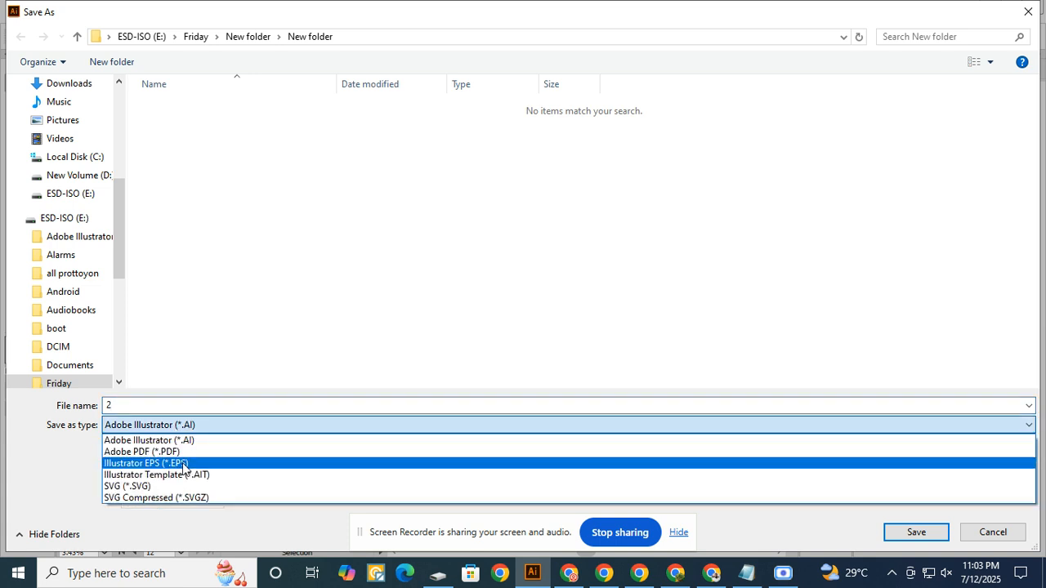
{"action": "left_click", "coordinate": [183, 464]}
{"action": "left_click", "coordinate": [126, 447]}
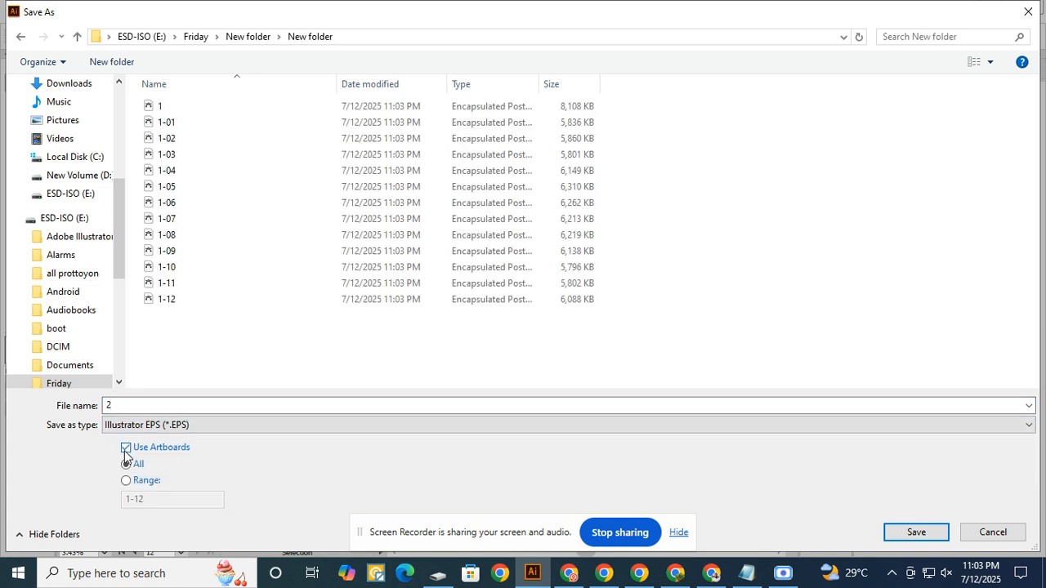
{"action": "left_click", "coordinate": [911, 537]}
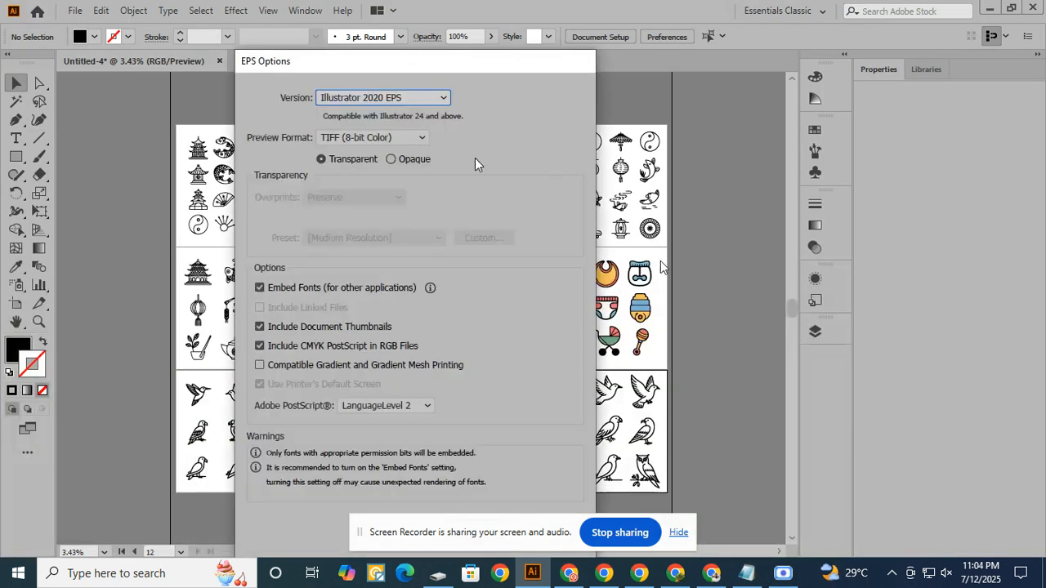
Set the second document's EPS version to Illustrator 10 EPS, complete the export and close the document.
{"action": "left_click", "coordinate": [395, 99]}
{"action": "left_click", "coordinate": [382, 266]}
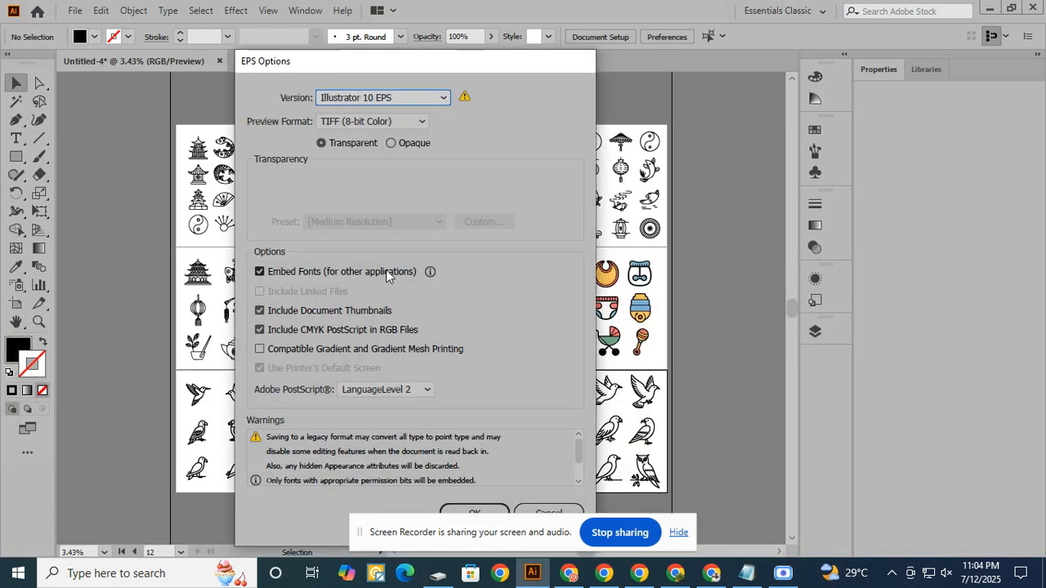
{"action": "left_click", "coordinate": [490, 507]}
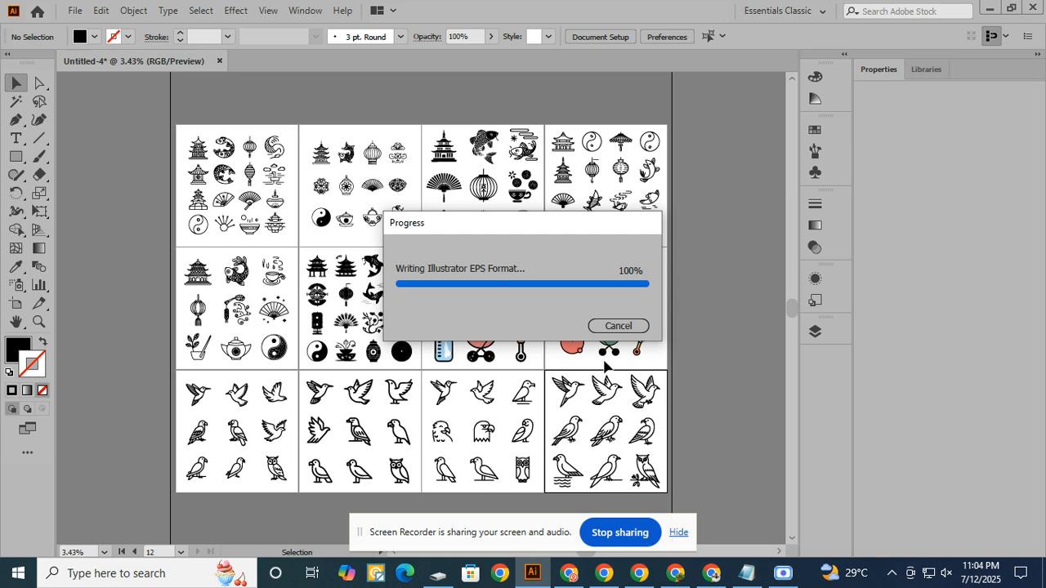
{"action": "left_click", "coordinate": [599, 307]}
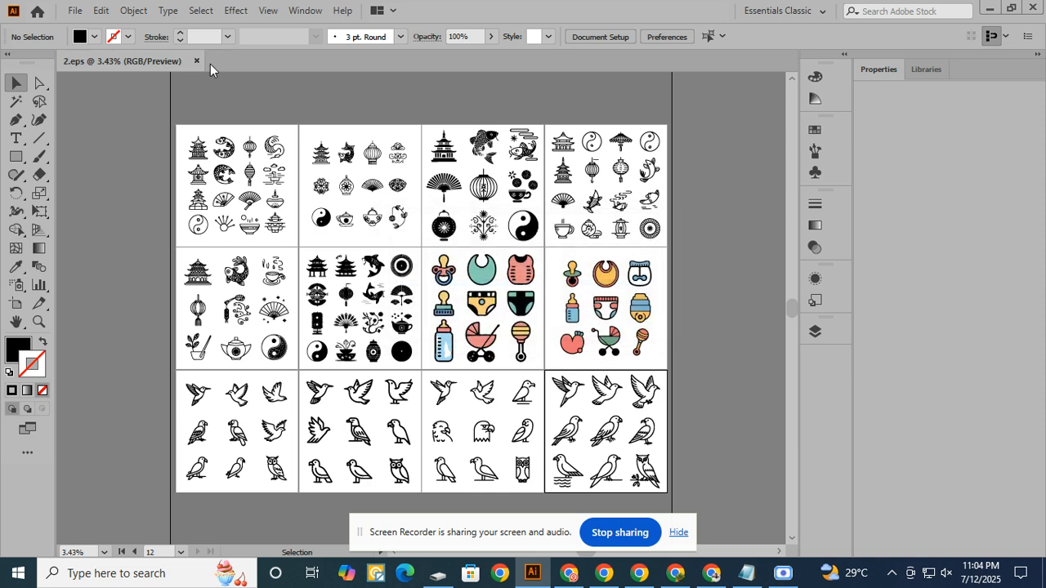
{"action": "left_click", "coordinate": [197, 61]}
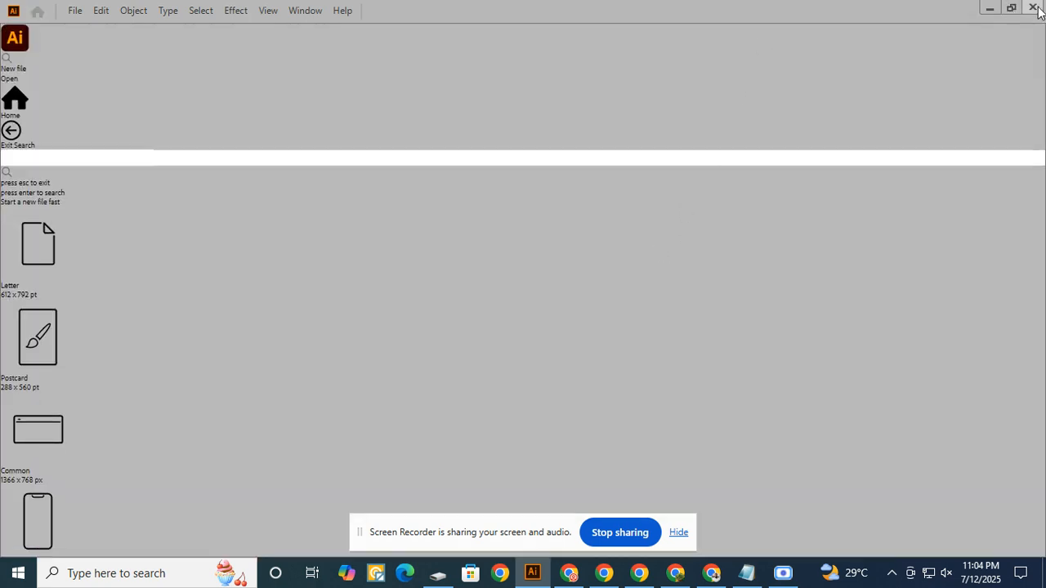
Exit Illustrator and open Friday > New folder on the E: drive in File Explorer.
{"action": "left_click", "coordinate": [1032, 7]}
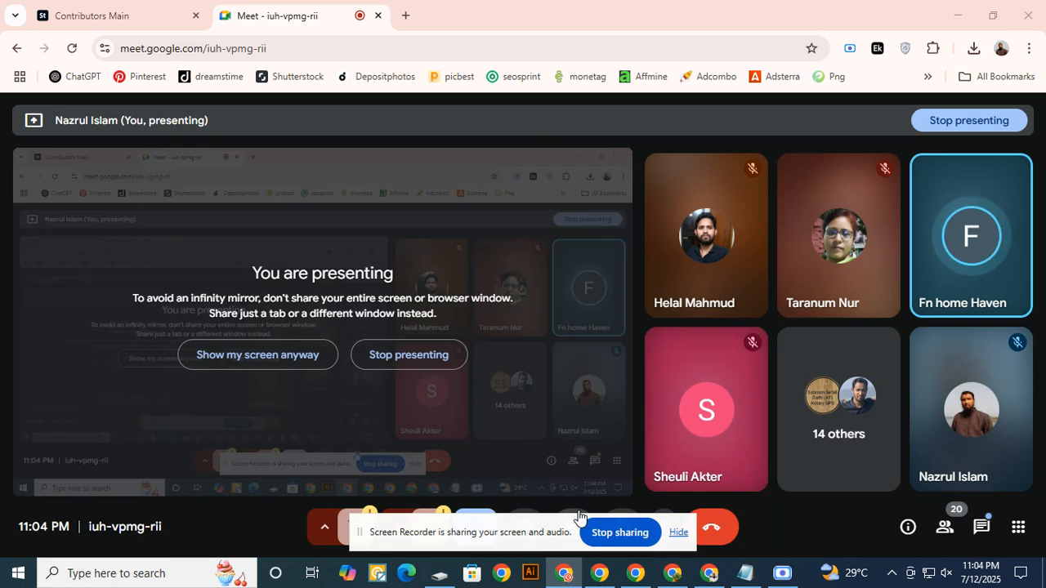
{"action": "left_click", "coordinate": [679, 536]}
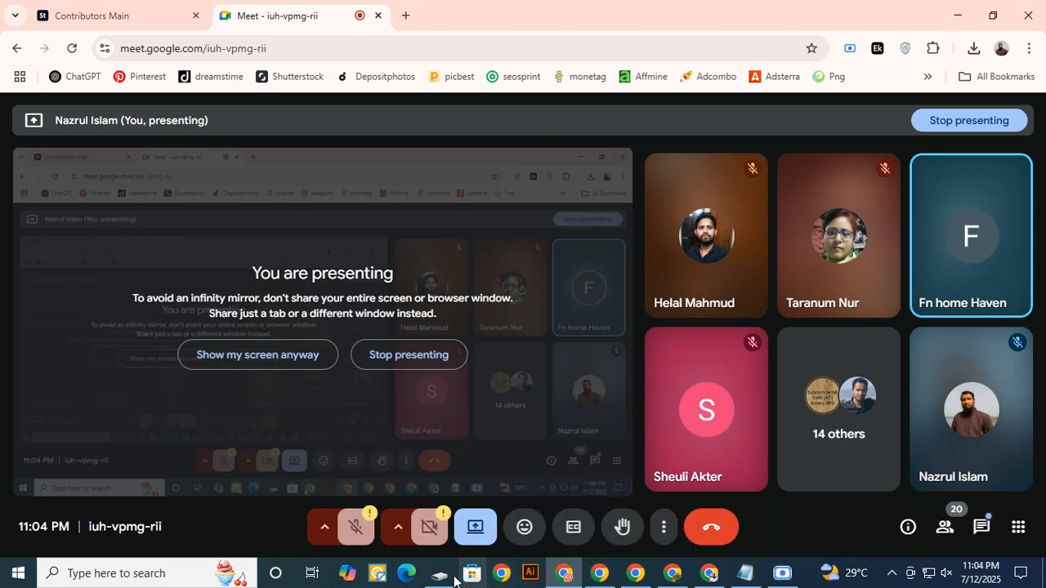
{"action": "left_click", "coordinate": [439, 574]}
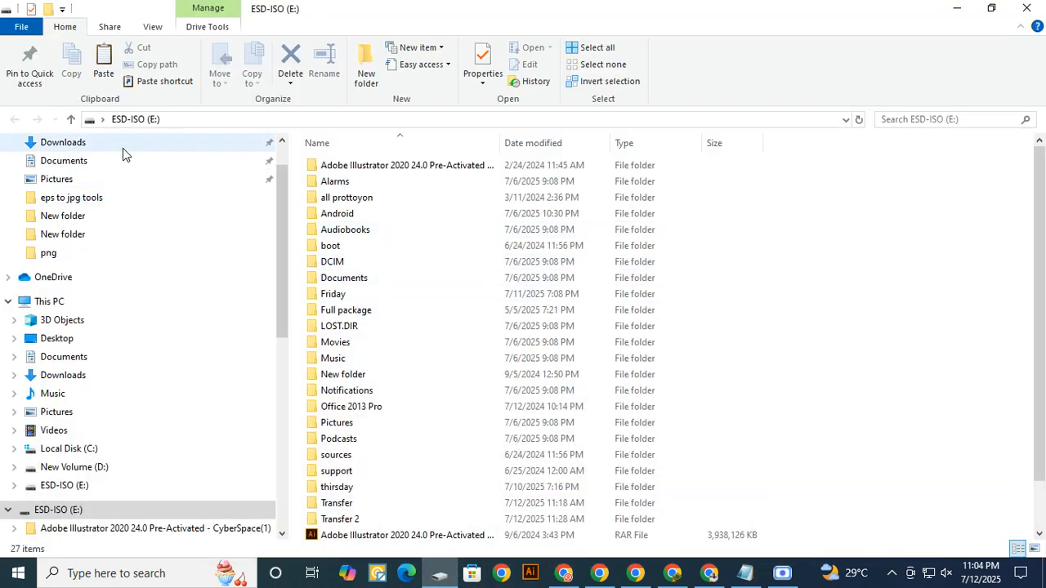
{"action": "double_click", "coordinate": [351, 294]}
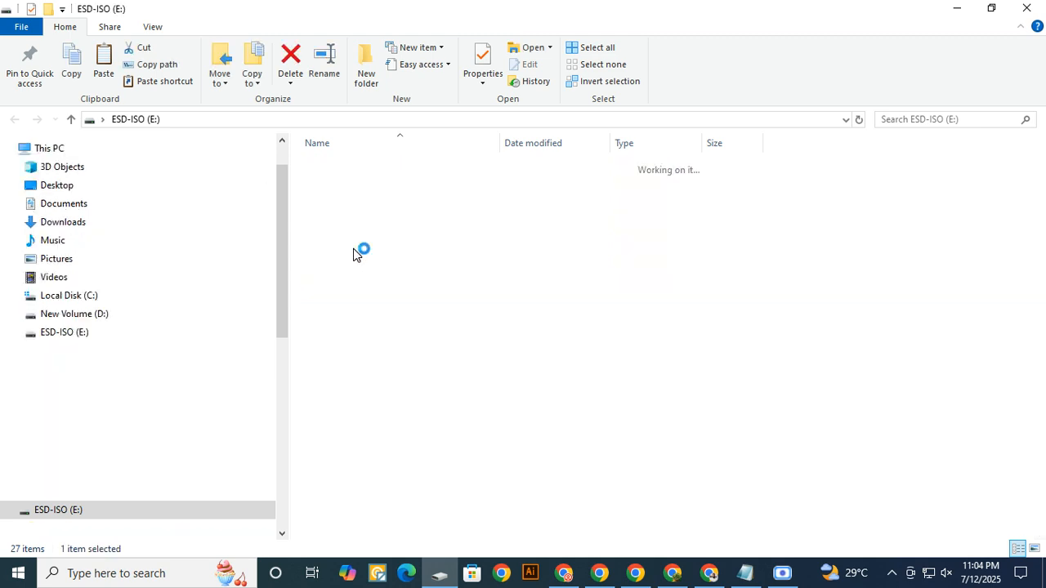
{"action": "double_click", "coordinate": [354, 247]}
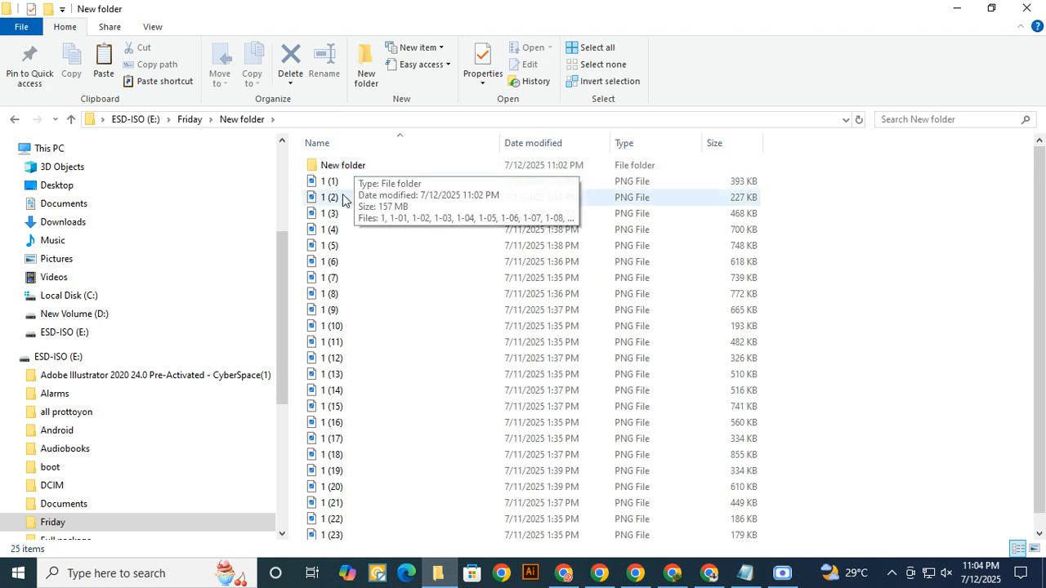
Select all source PNG files to check their count, and open the nested New folder with the EPS files.
{"action": "left_click", "coordinate": [348, 181]}
{"action": "left_click_drag", "start_coordinate": [383, 324], "coordinate": [432, 564]}
{"action": "scroll", "coordinate": [376, 204], "scroll_direction": "up", "scroll_amount": 1}
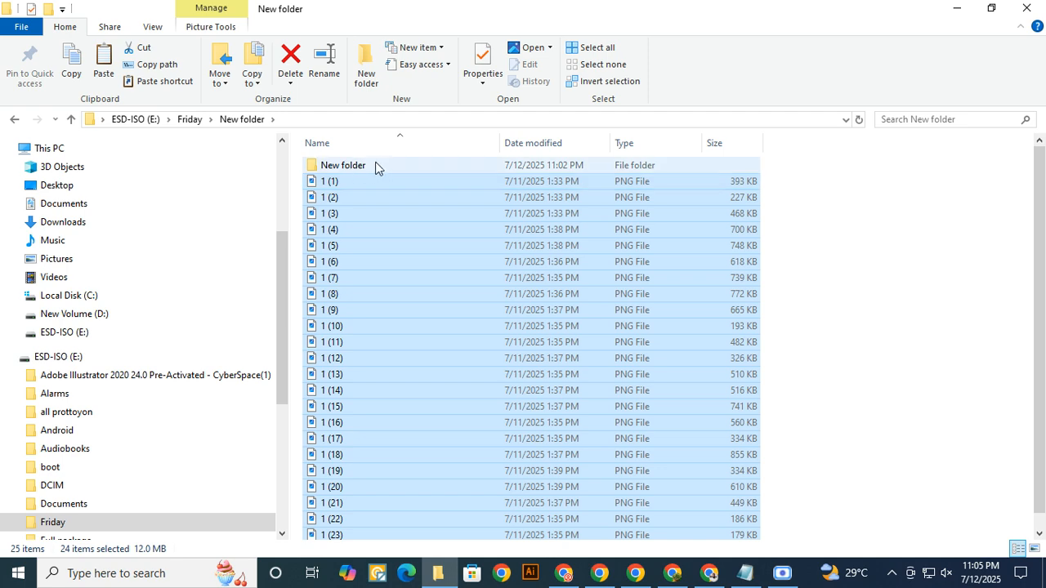
{"action": "double_click", "coordinate": [371, 166]}
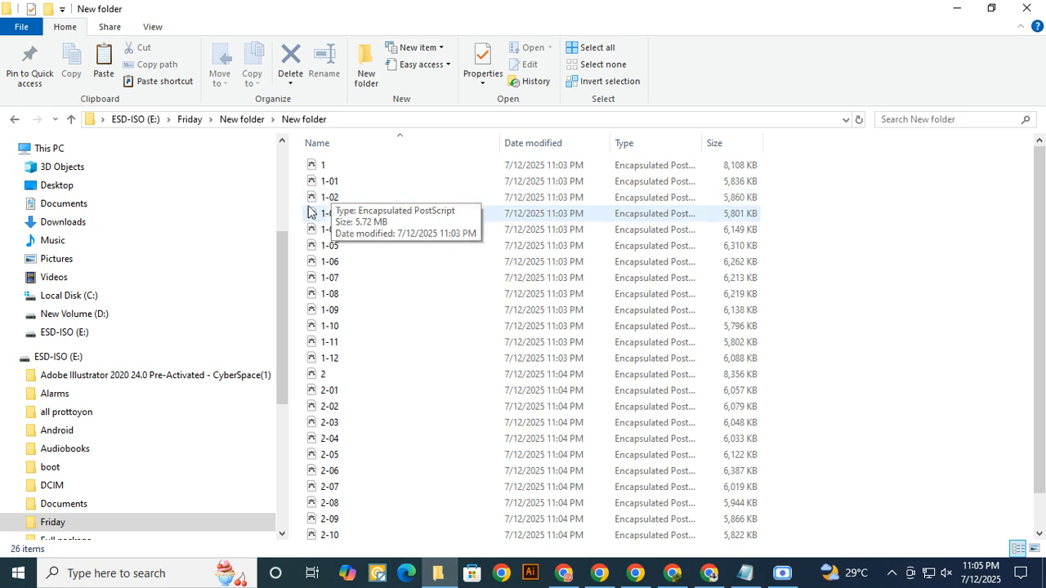
Permanently delete the two combined EPS files named 1 and 2, keeping the single-artboard files.
{"action": "left_click", "coordinate": [351, 167]}
{"action": "right_click", "coordinate": [351, 167]}
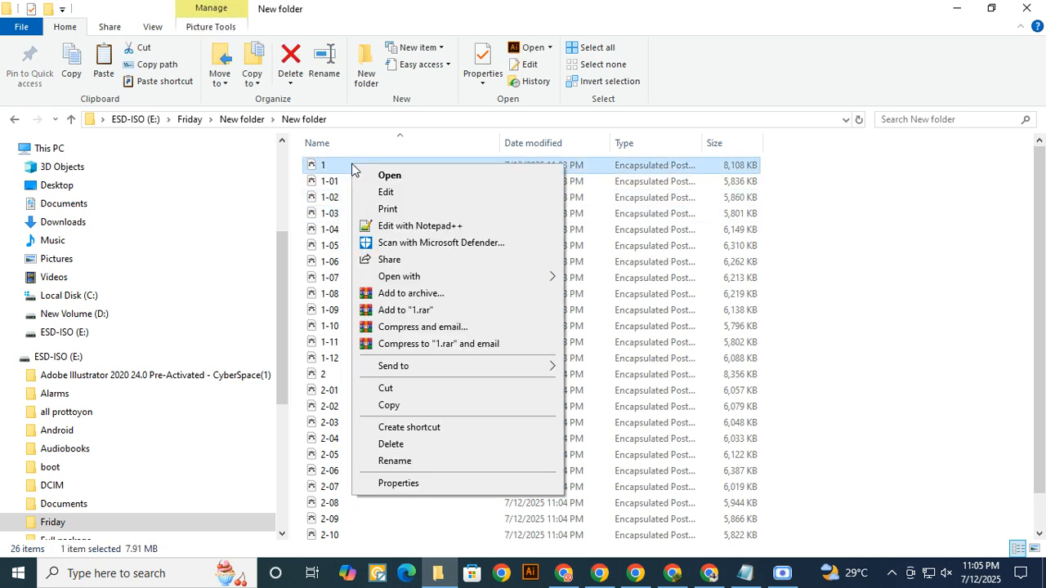
{"action": "left_click", "coordinate": [408, 446]}
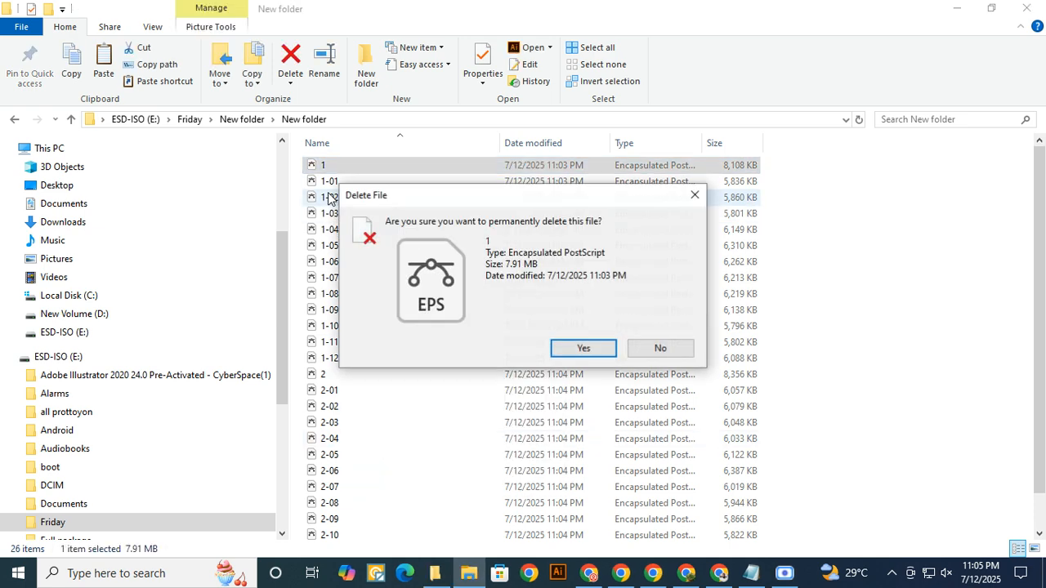
{"action": "left_click", "coordinate": [583, 348]}
{"action": "left_click", "coordinate": [327, 360]}
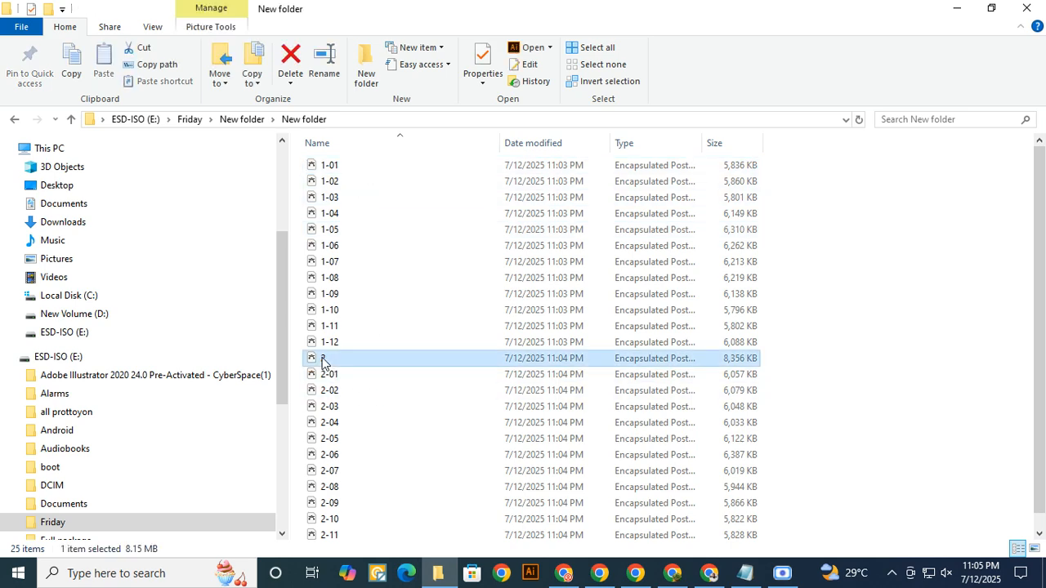
{"action": "right_click", "coordinate": [323, 358]}
{"action": "left_click", "coordinate": [364, 306]}
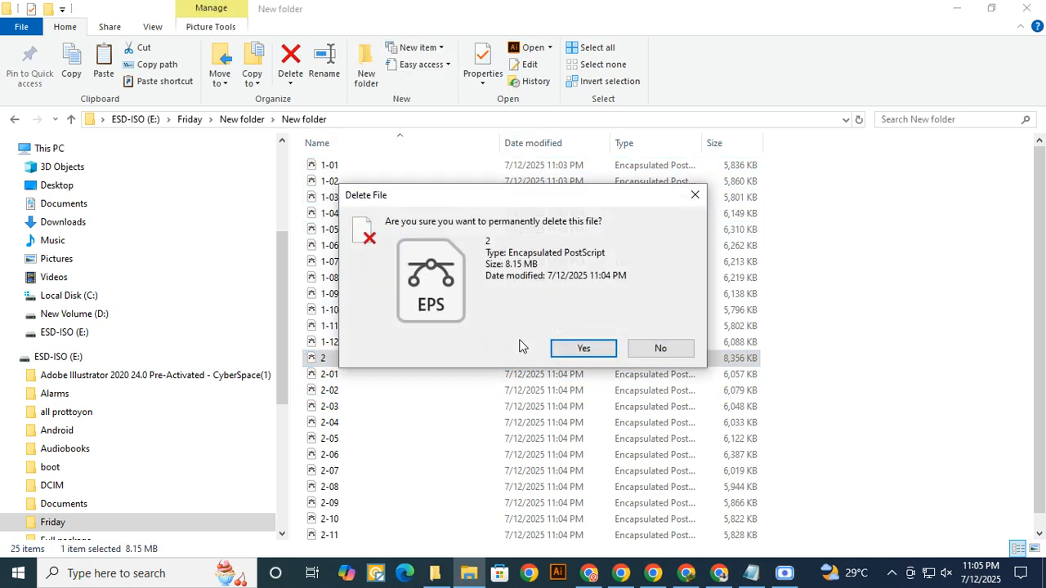
{"action": "left_click", "coordinate": [582, 350]}
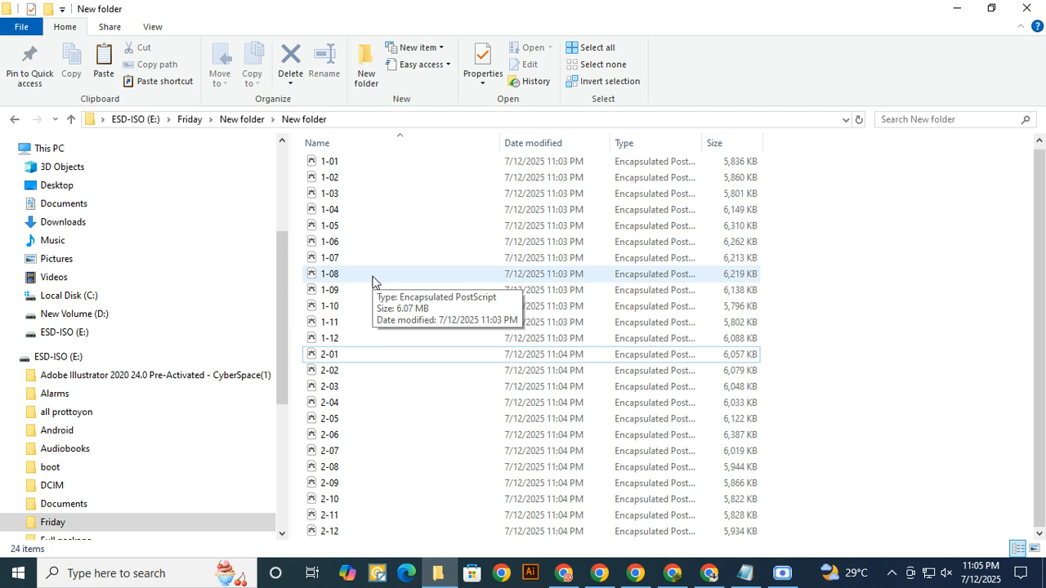
Rename all the remaining EPS files together with the base name 1 so they form one numbered series.
{"action": "scroll", "coordinate": [367, 281], "scroll_direction": "up", "scroll_amount": 1}
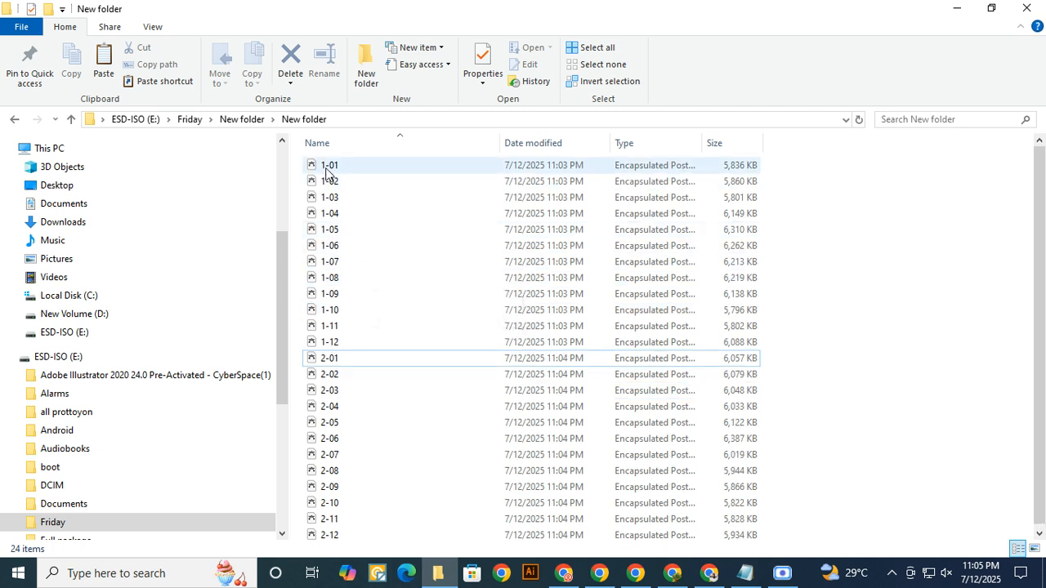
{"action": "key", "text": "ctrl+a"}
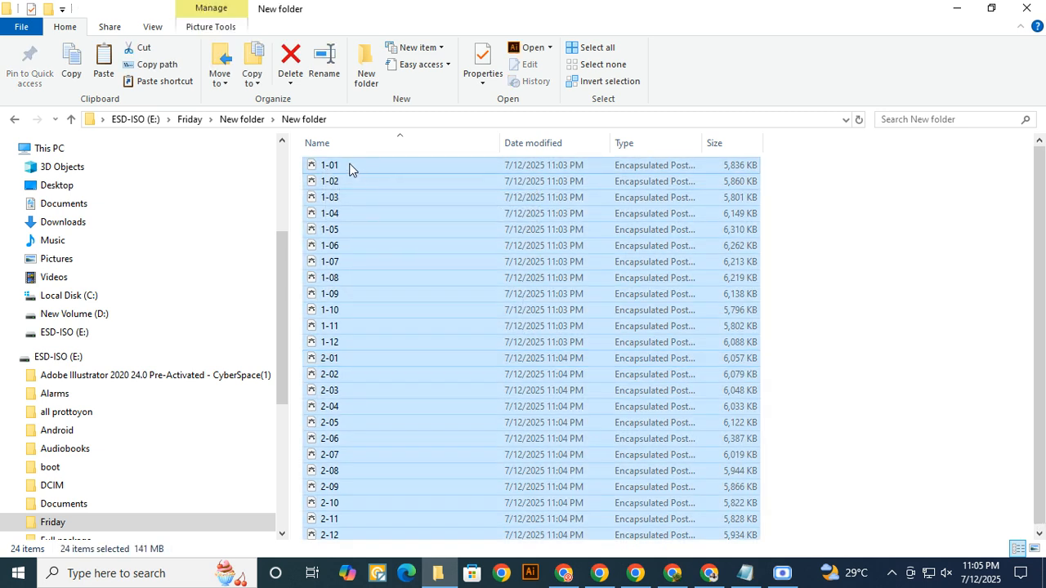
{"action": "right_click", "coordinate": [350, 167]}
{"action": "left_click", "coordinate": [416, 395]}
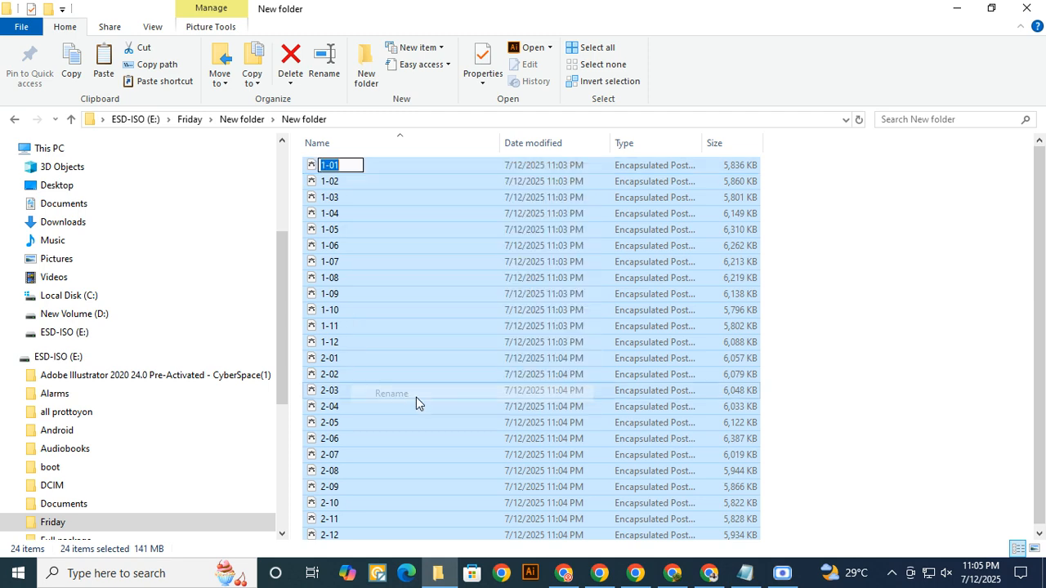
{"action": "type", "text": "1"}
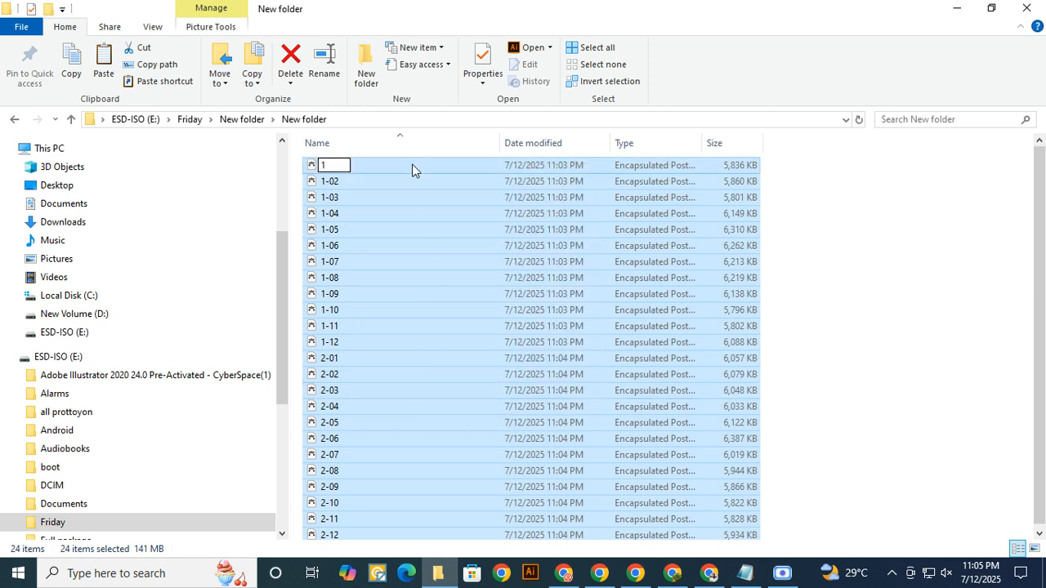
{"action": "key", "text": "Return"}
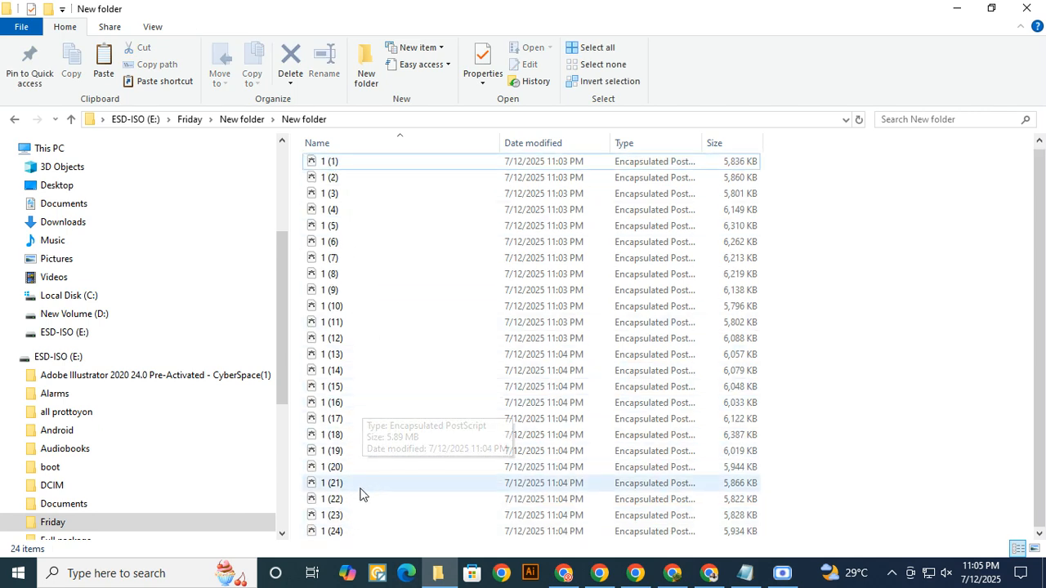
Launch Illustrator and run the eps_to_jpg script from sutter > New folder (2) > eps to jpg tools on the D: drive.
{"action": "left_click", "coordinate": [531, 575]}
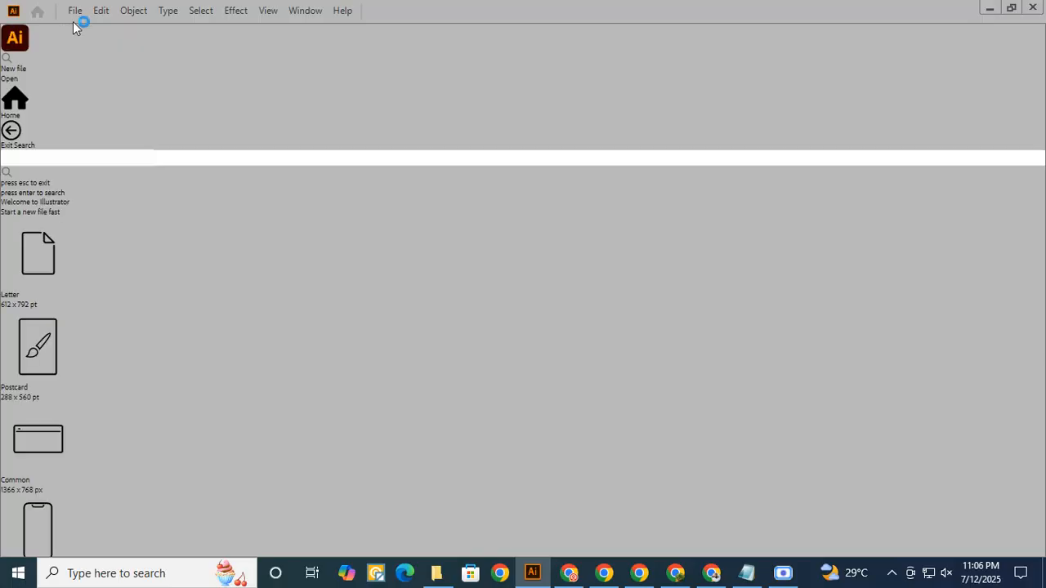
{"action": "left_click", "coordinate": [76, 11]}
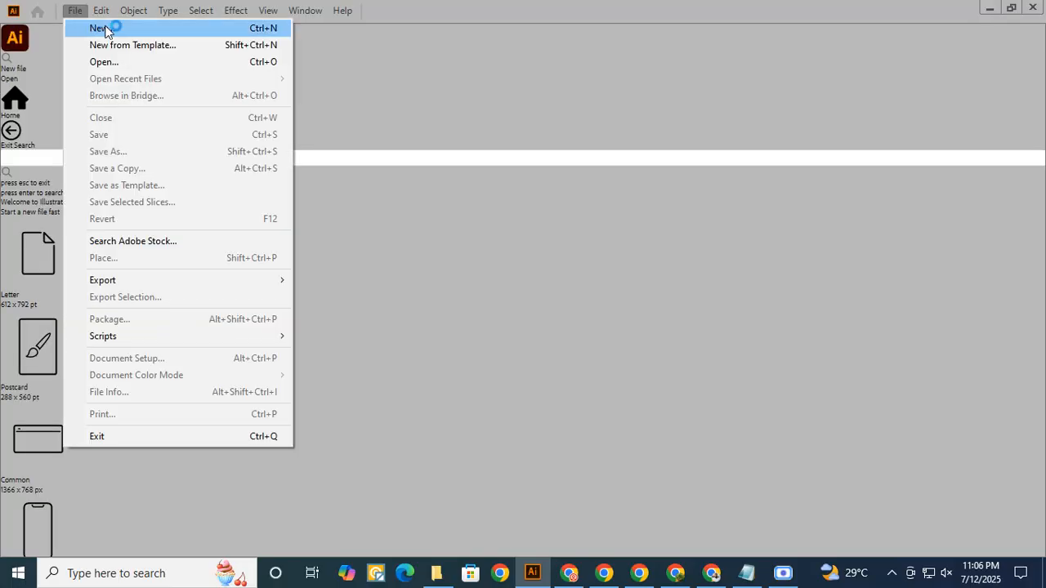
{"action": "left_click", "coordinate": [134, 342]}
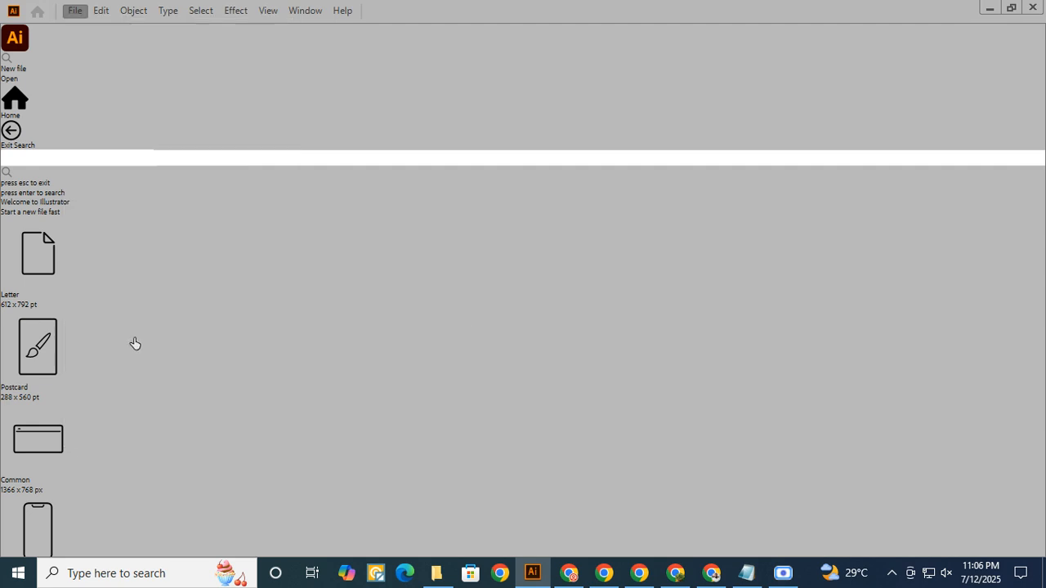
{"action": "left_click", "coordinate": [76, 11]}
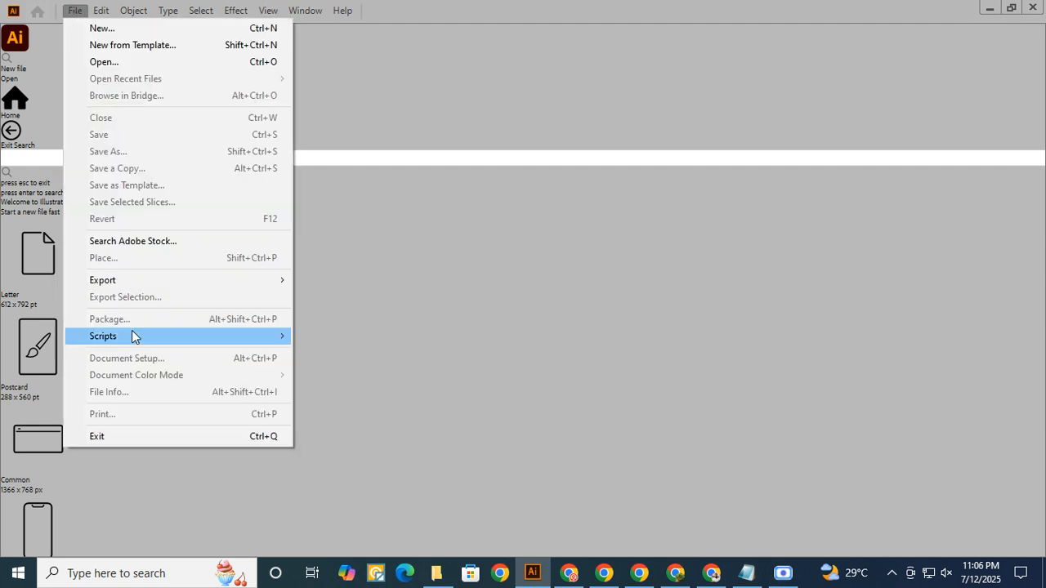
{"action": "left_click", "coordinate": [338, 409]}
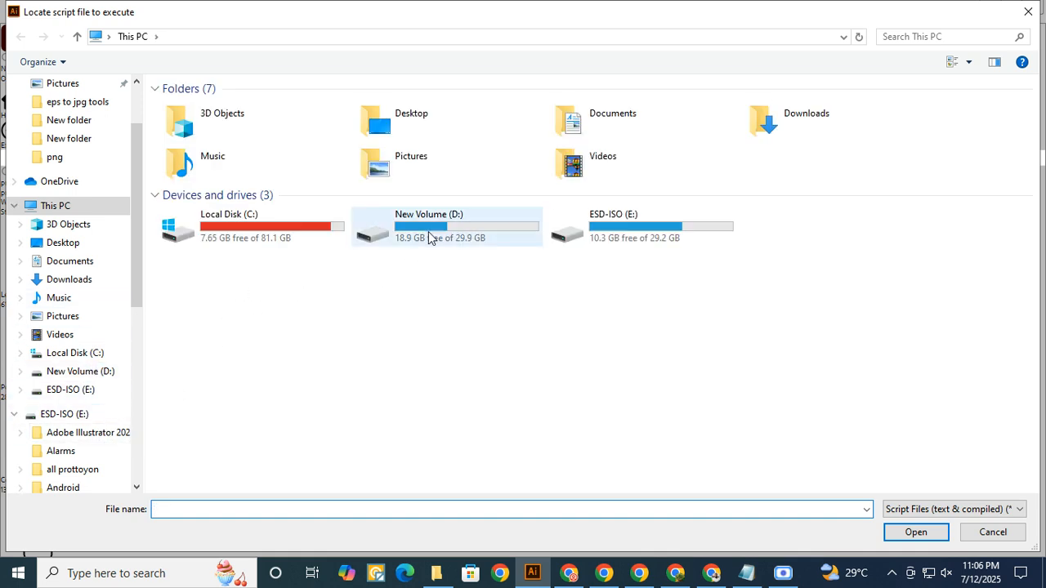
{"action": "double_click", "coordinate": [426, 235]}
{"action": "double_click", "coordinate": [197, 238]}
{"action": "double_click", "coordinate": [211, 125]}
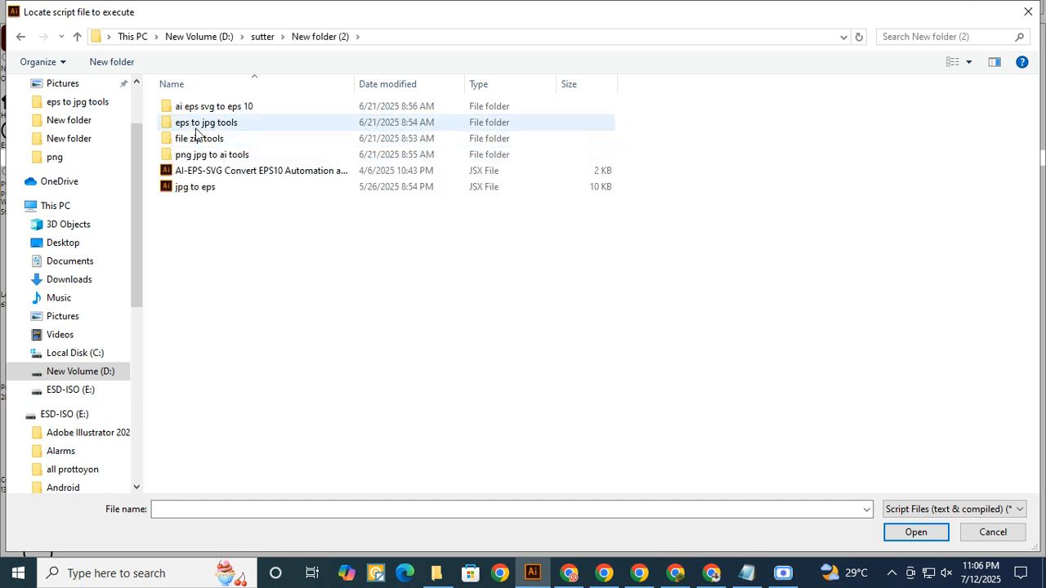
{"action": "double_click", "coordinate": [229, 124]}
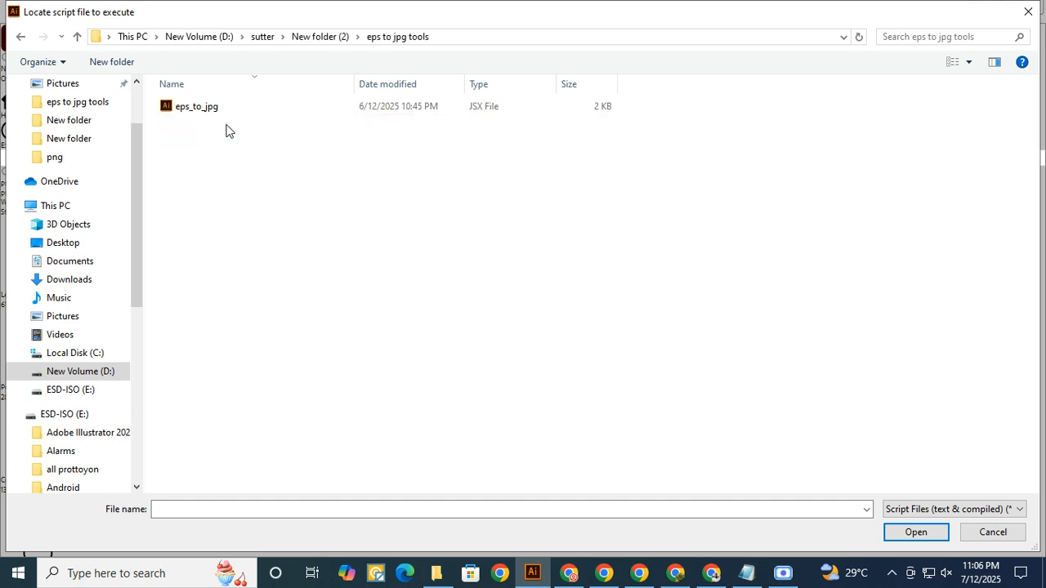
{"action": "double_click", "coordinate": [198, 112]}
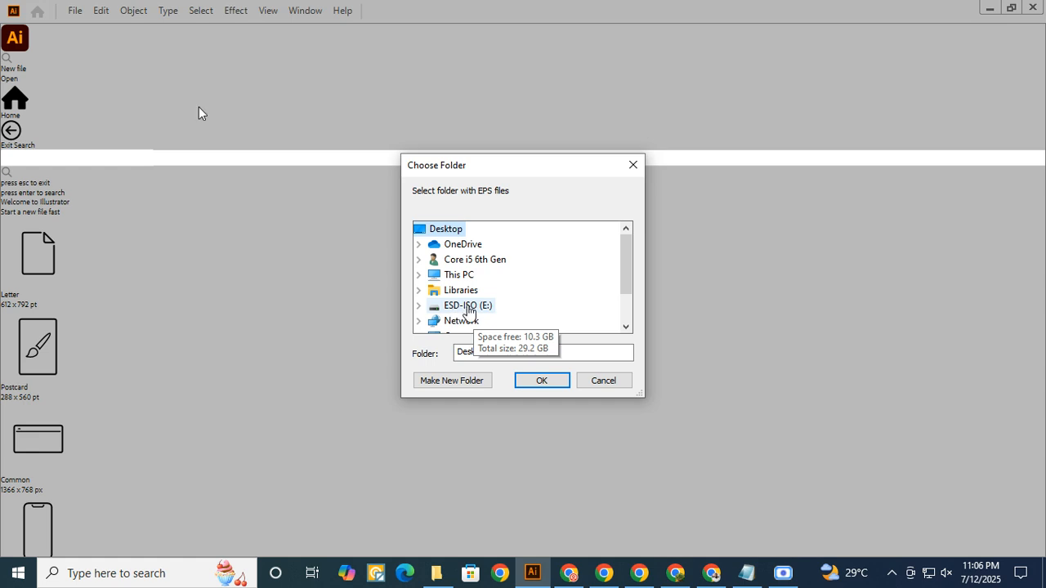
Export the EPS files in E: > Friday > New folder > New folder to JPG by choosing that folder for the script.
{"action": "left_click", "coordinate": [466, 311]}
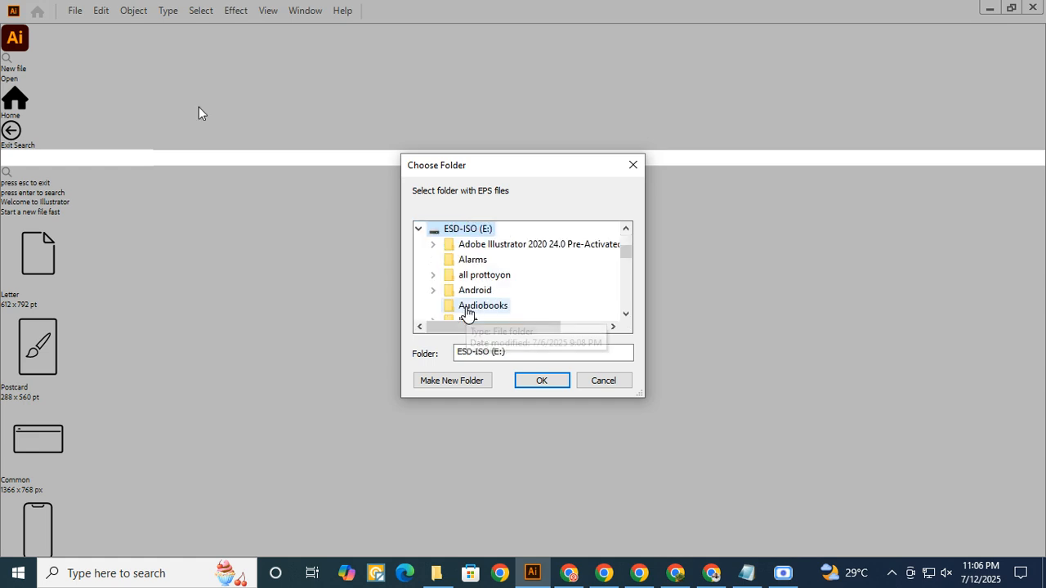
{"action": "scroll", "coordinate": [491, 306], "scroll_direction": "down", "scroll_amount": 1}
{"action": "scroll", "coordinate": [506, 303], "scroll_direction": "down", "scroll_amount": 2}
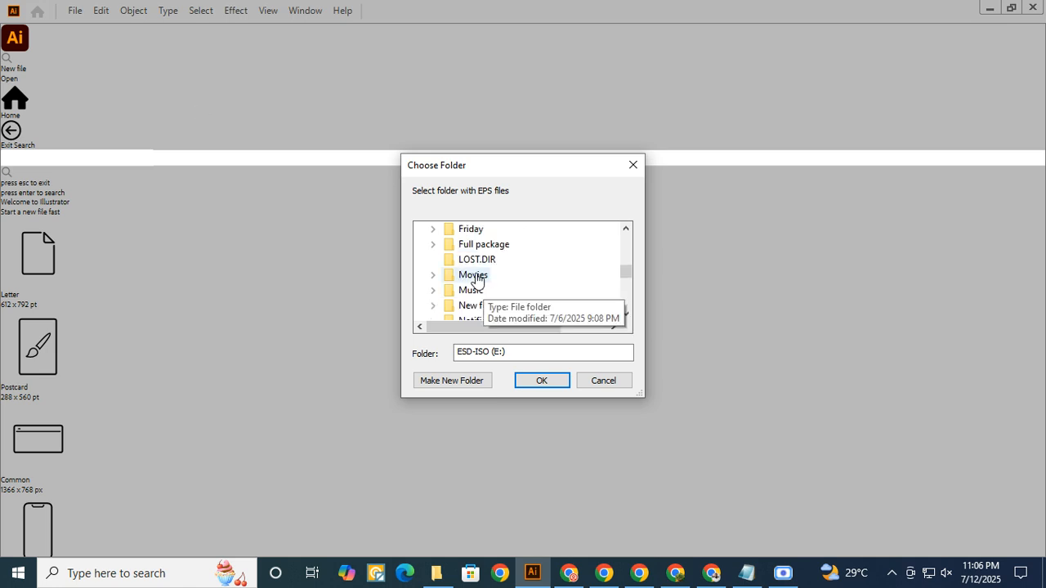
{"action": "scroll", "coordinate": [500, 261], "scroll_direction": "down", "scroll_amount": 1}
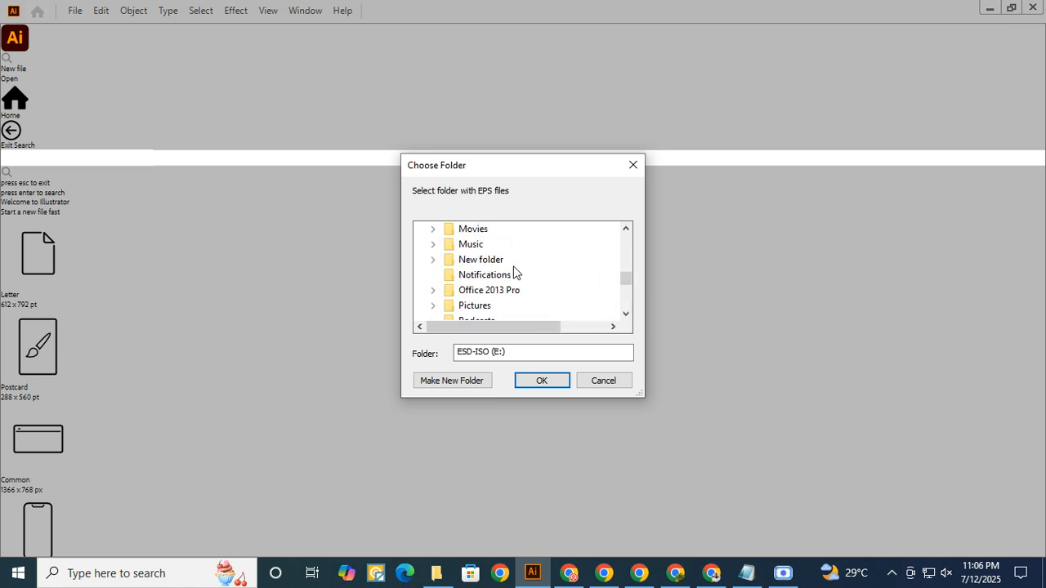
{"action": "scroll", "coordinate": [511, 269], "scroll_direction": "up", "scroll_amount": 2}
{"action": "left_click", "coordinate": [472, 276]}
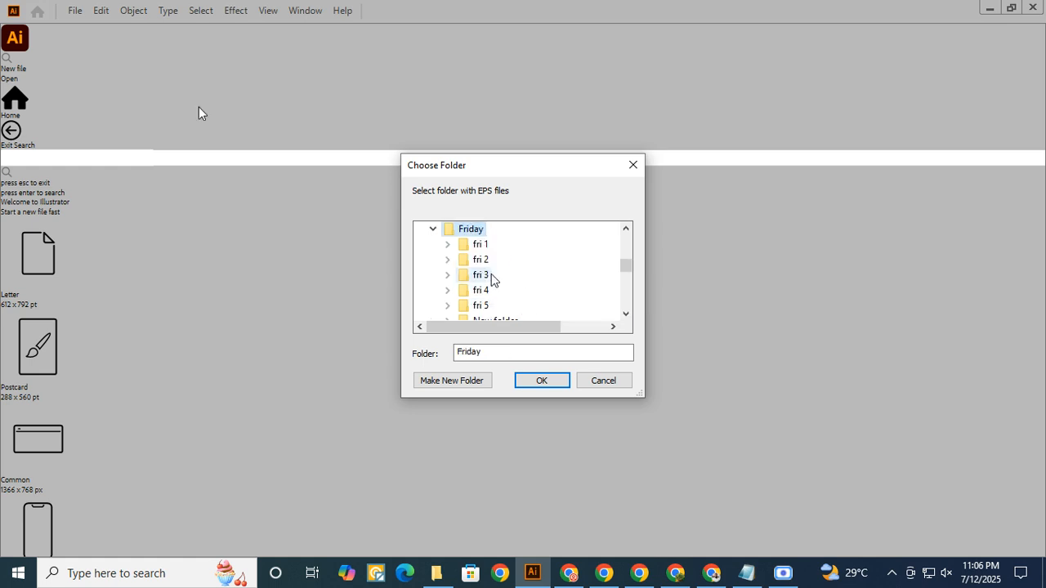
{"action": "scroll", "coordinate": [488, 277], "scroll_direction": "down", "scroll_amount": 1}
{"action": "left_click", "coordinate": [491, 277]}
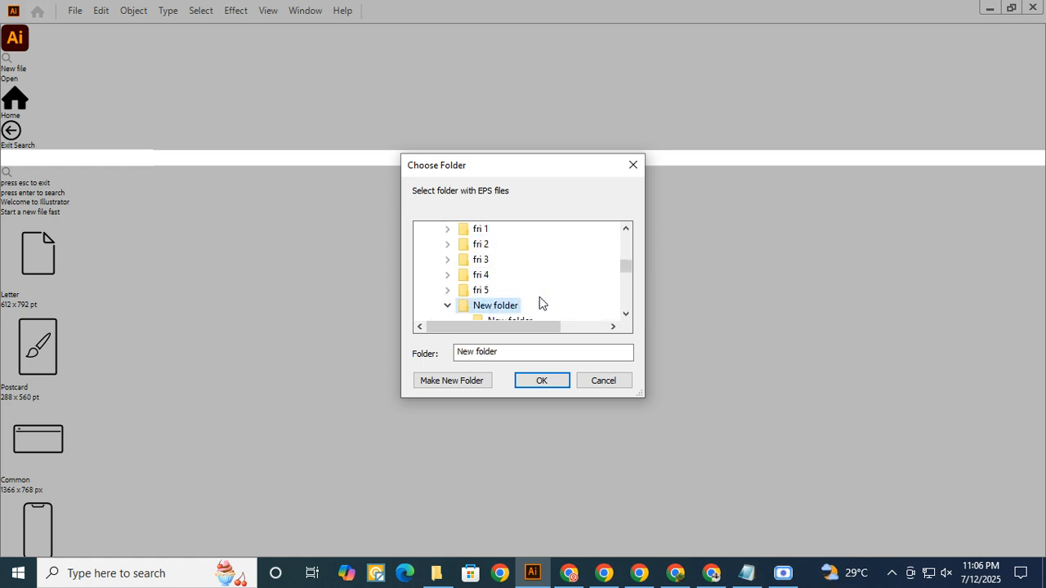
{"action": "scroll", "coordinate": [523, 294], "scroll_direction": "down", "scroll_amount": 1}
{"action": "left_click", "coordinate": [502, 277]}
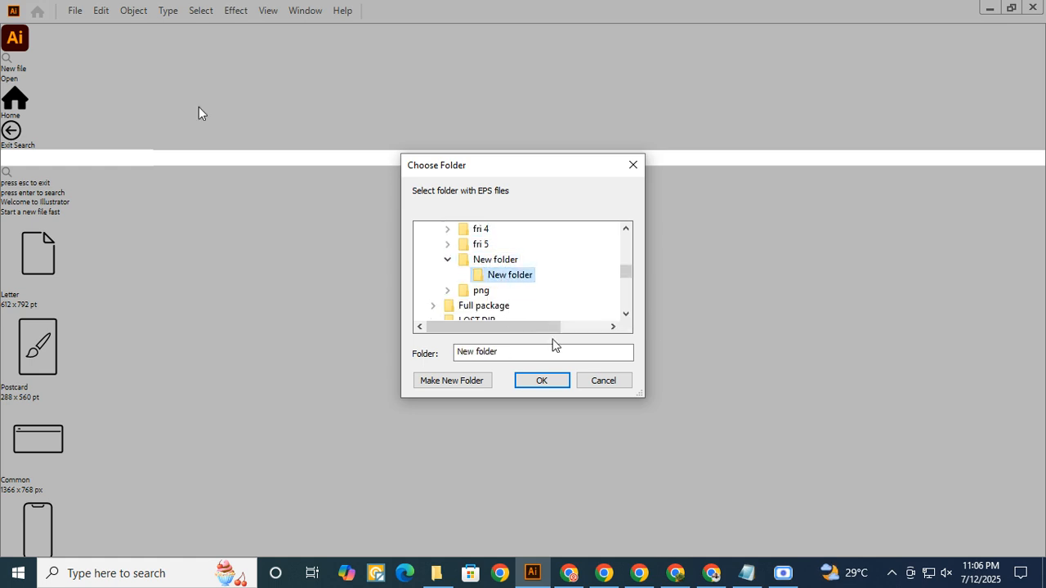
{"action": "left_click", "coordinate": [542, 382]}
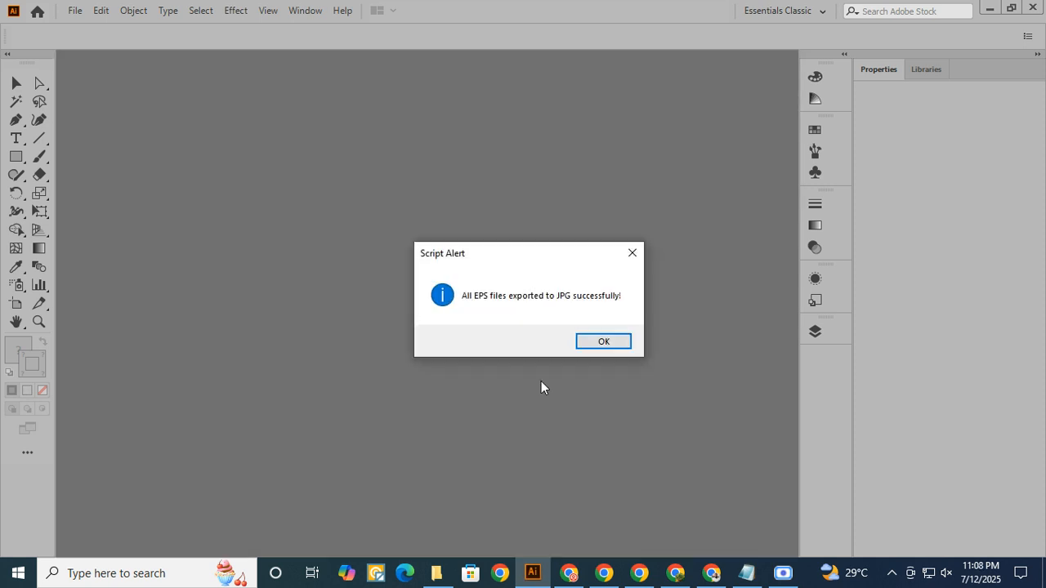
{"action": "left_click", "coordinate": [611, 344]}
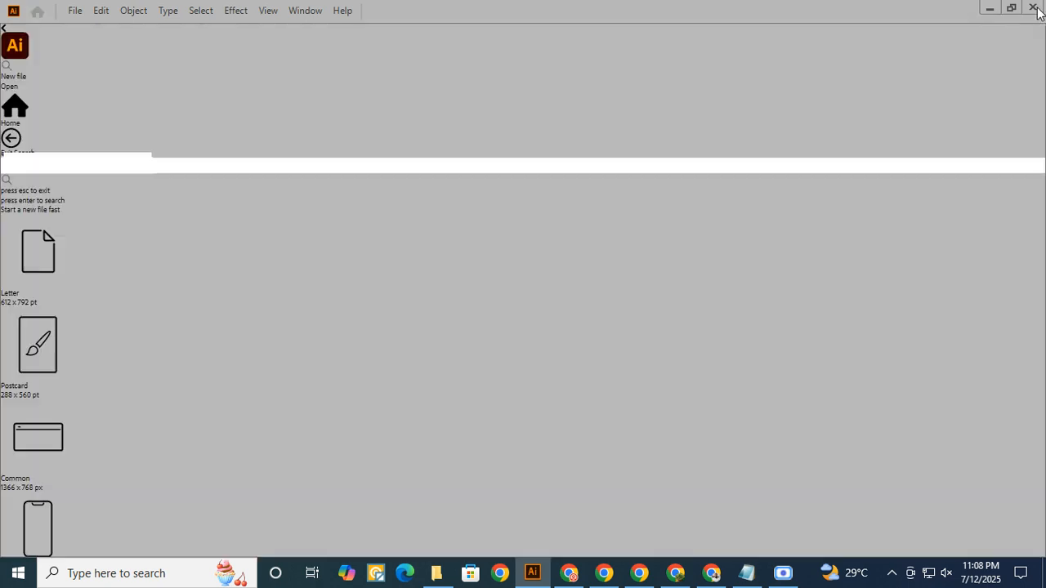
Exit Illustrator and open the JPG_Output folder inside the EPS folder in File Explorer.
{"action": "left_click", "coordinate": [1033, 8]}
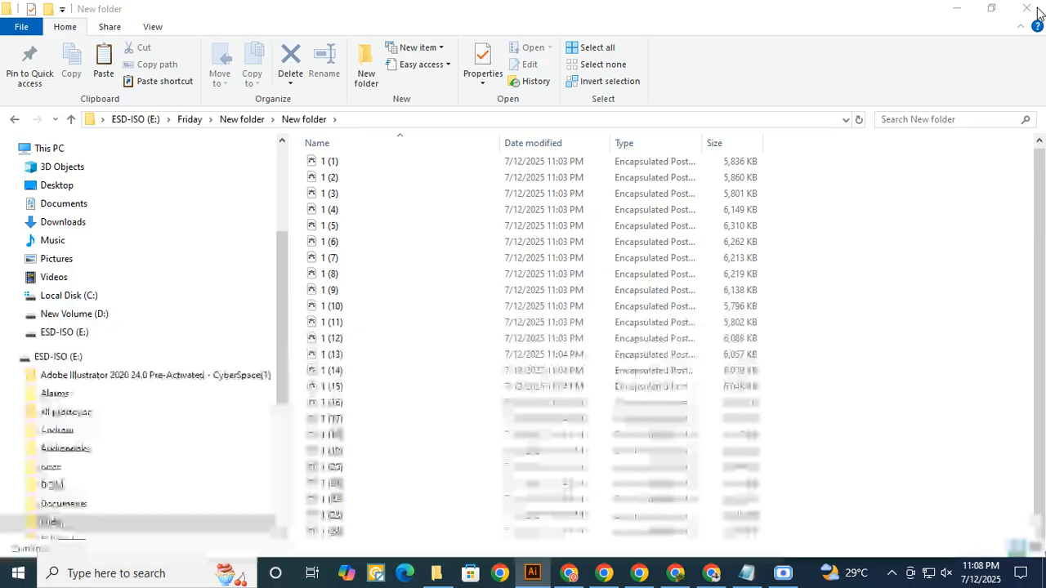
{"action": "left_click", "coordinate": [248, 126]}
{"action": "double_click", "coordinate": [327, 163]}
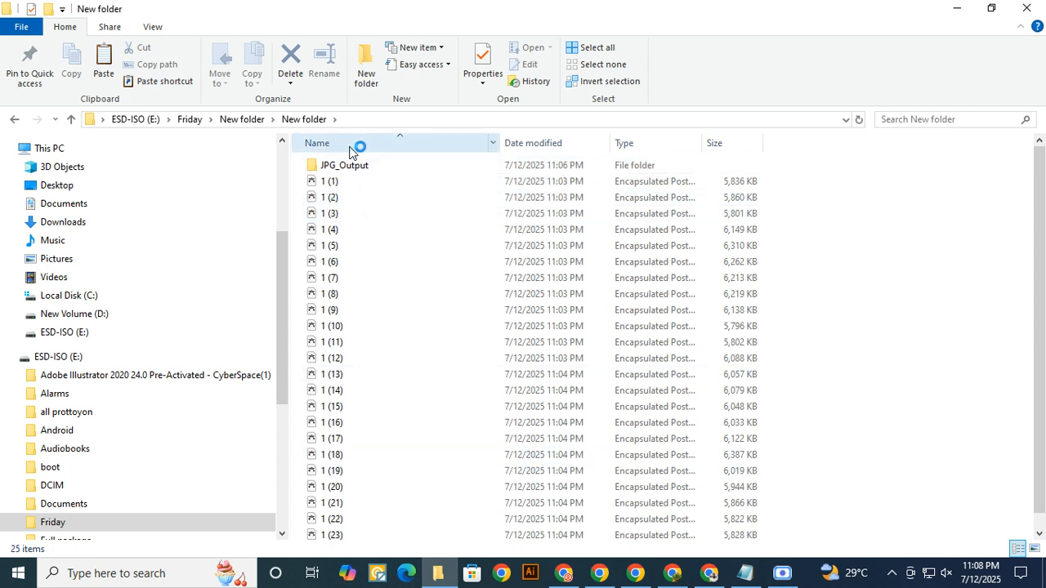
{"action": "double_click", "coordinate": [363, 169]}
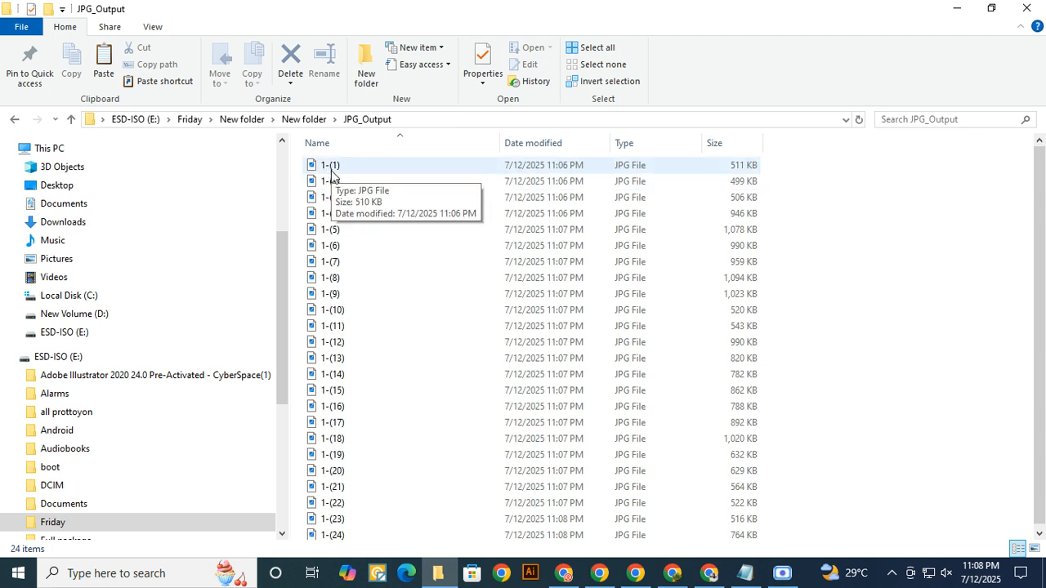
Rename all the JPG files in JPG_Output together with the base name 1 so they form one numbered series.
{"action": "left_click", "coordinate": [335, 167]}
{"action": "key", "text": "ctrl+a"}
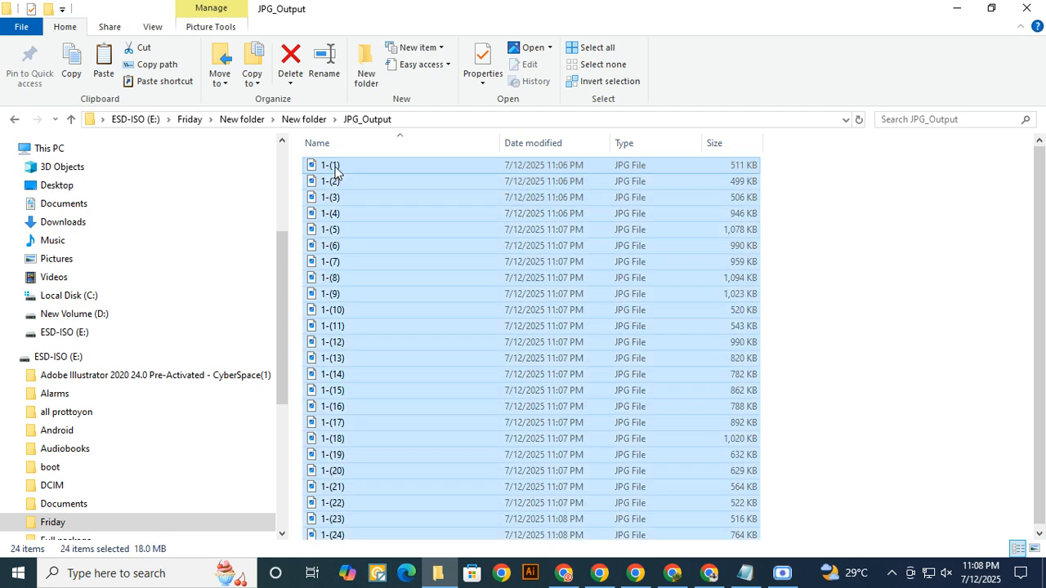
{"action": "right_click", "coordinate": [345, 200]}
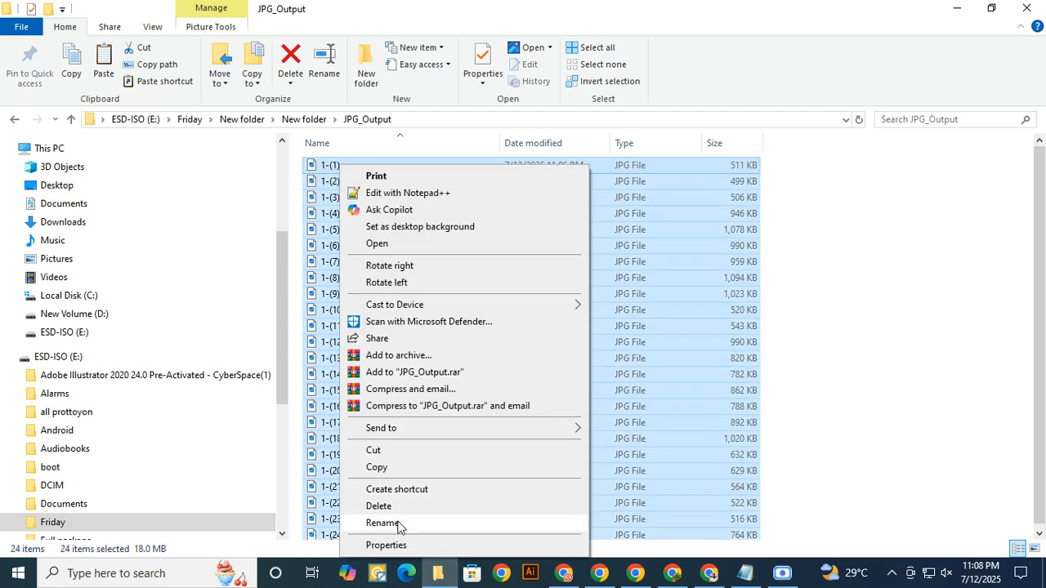
{"action": "left_click", "coordinate": [398, 525]}
{"action": "type", "text": "1"}
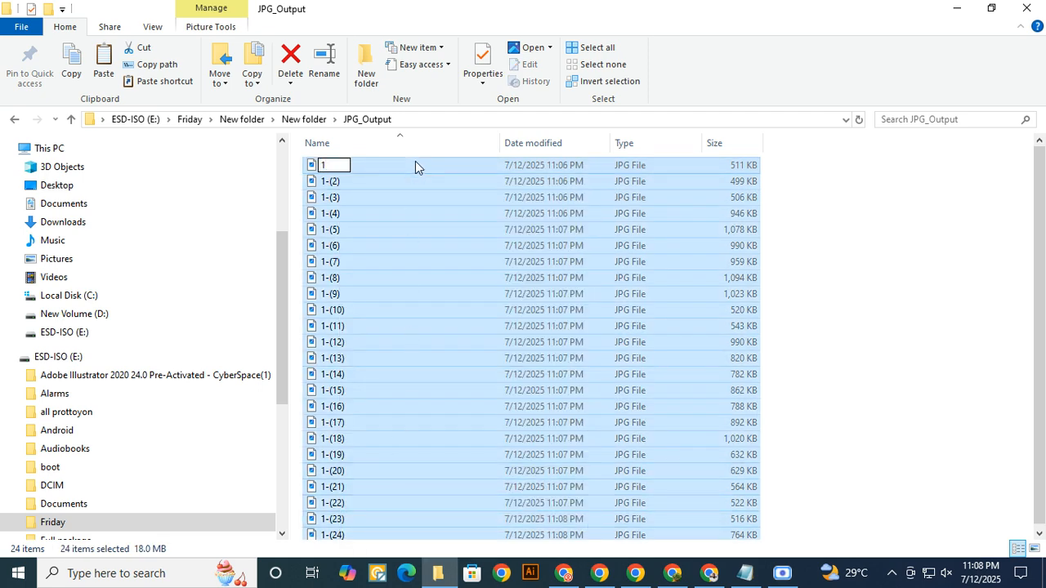
{"action": "left_click", "coordinate": [362, 174]}
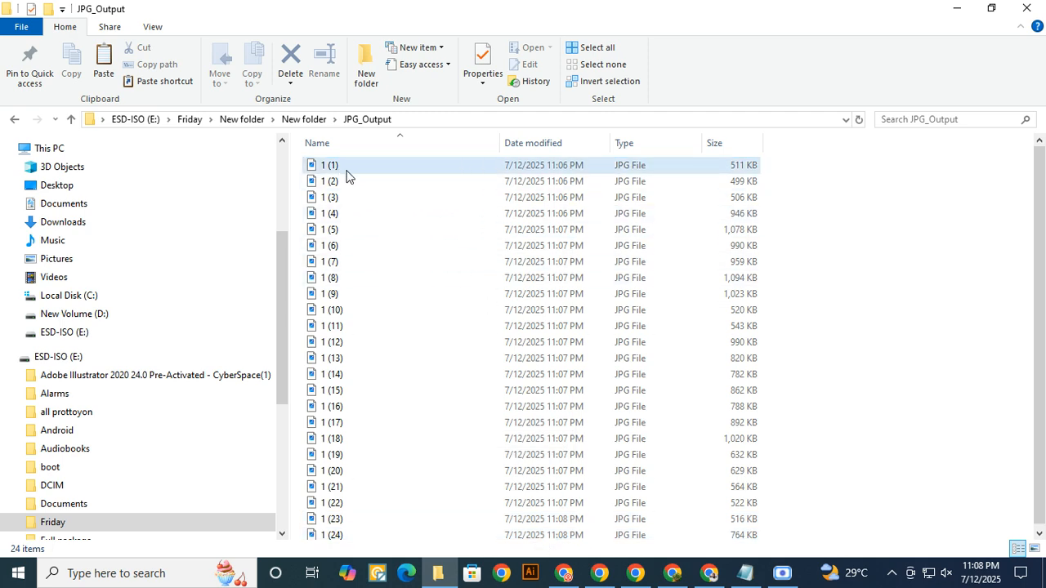
Switch to webrename.com in Chrome and reload the page to clear the previous file list.
{"action": "left_click", "coordinate": [708, 572]}
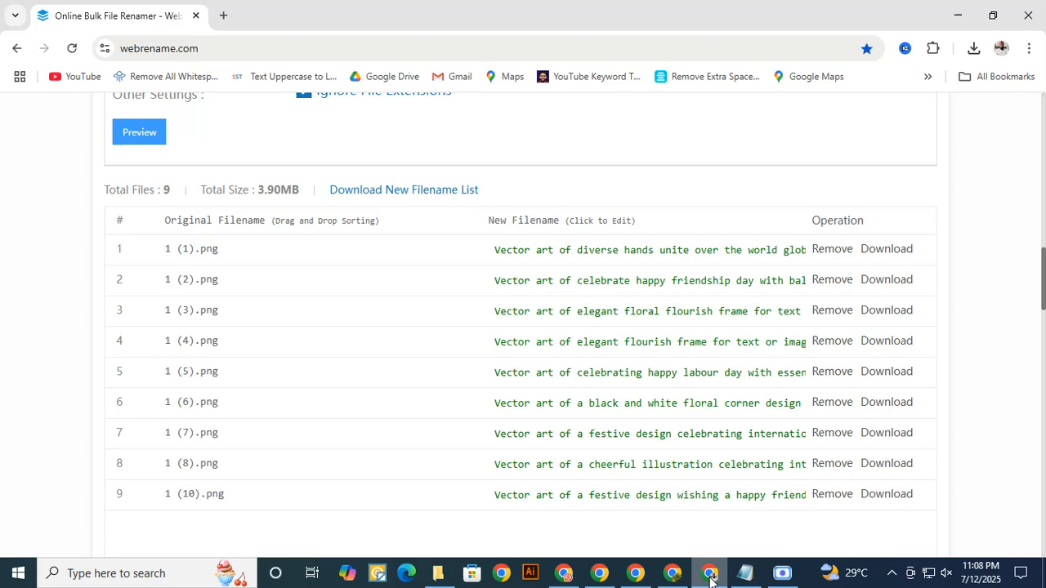
{"action": "left_click", "coordinate": [218, 50]}
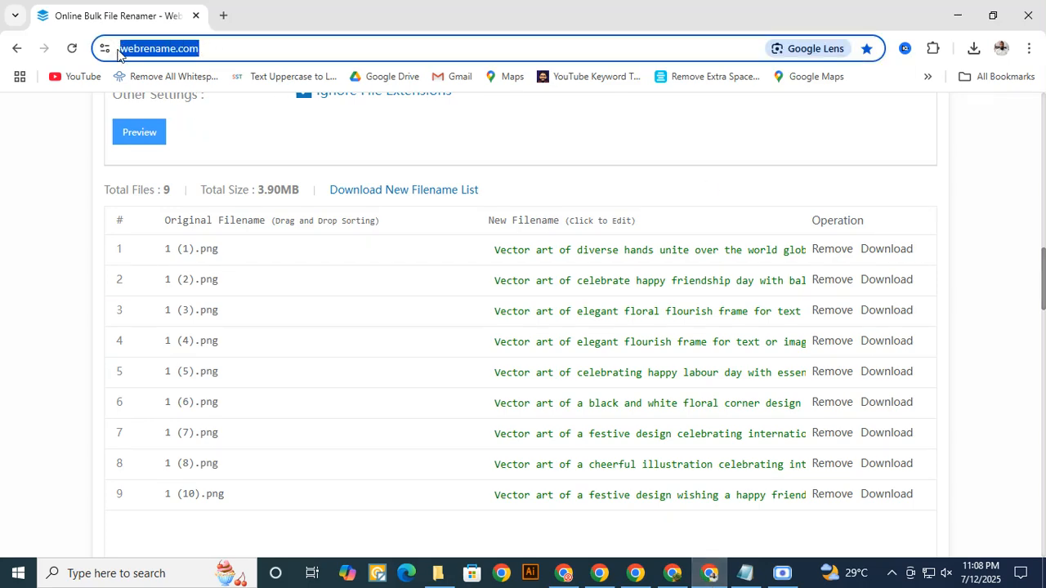
{"action": "scroll", "coordinate": [203, 176], "scroll_direction": "up", "scroll_amount": 5}
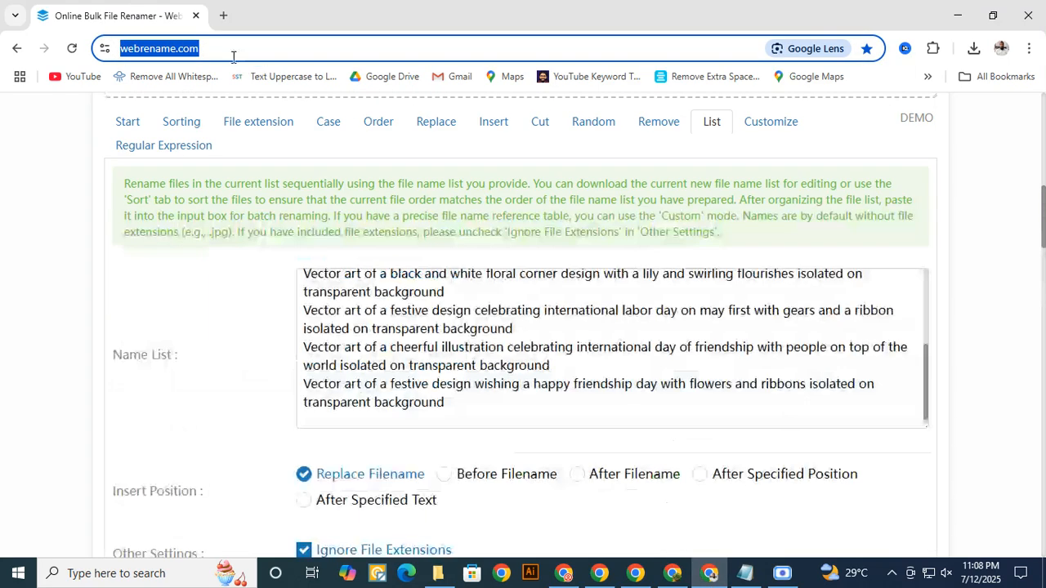
{"action": "left_click", "coordinate": [73, 51]}
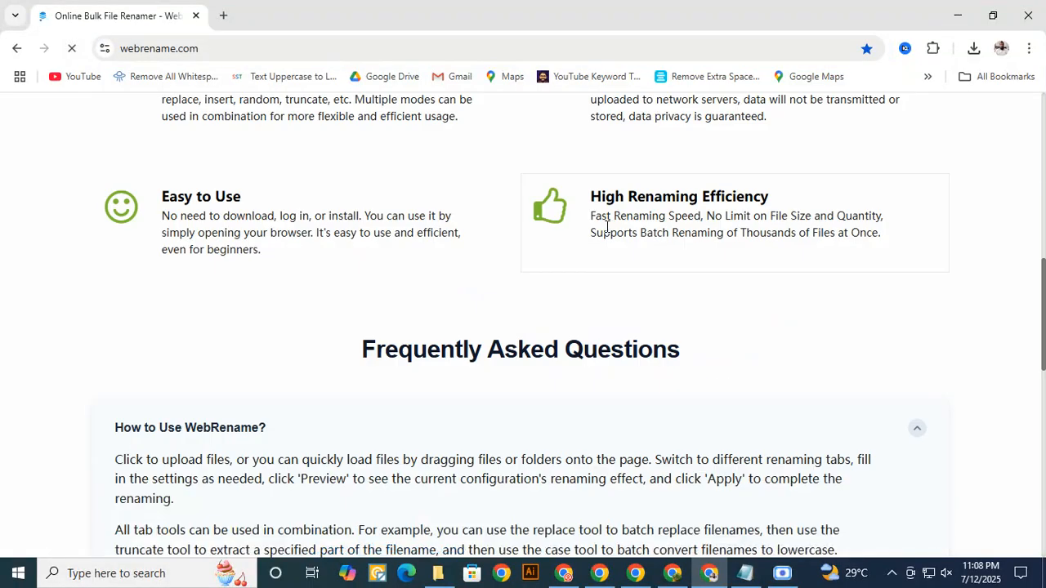
{"action": "scroll", "coordinate": [449, 248], "scroll_direction": "up", "scroll_amount": 10}
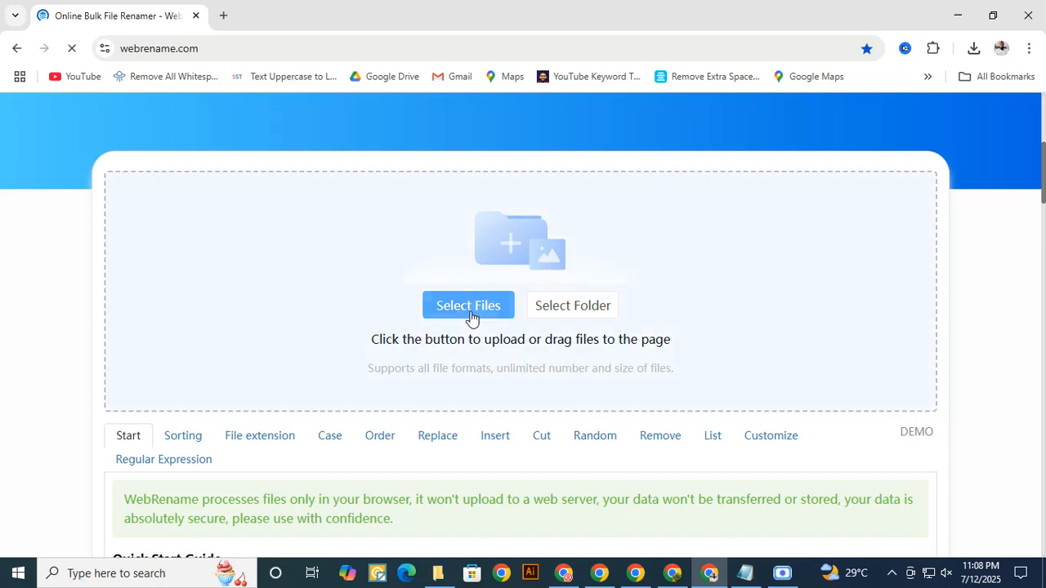
{"action": "left_click", "coordinate": [470, 314]}
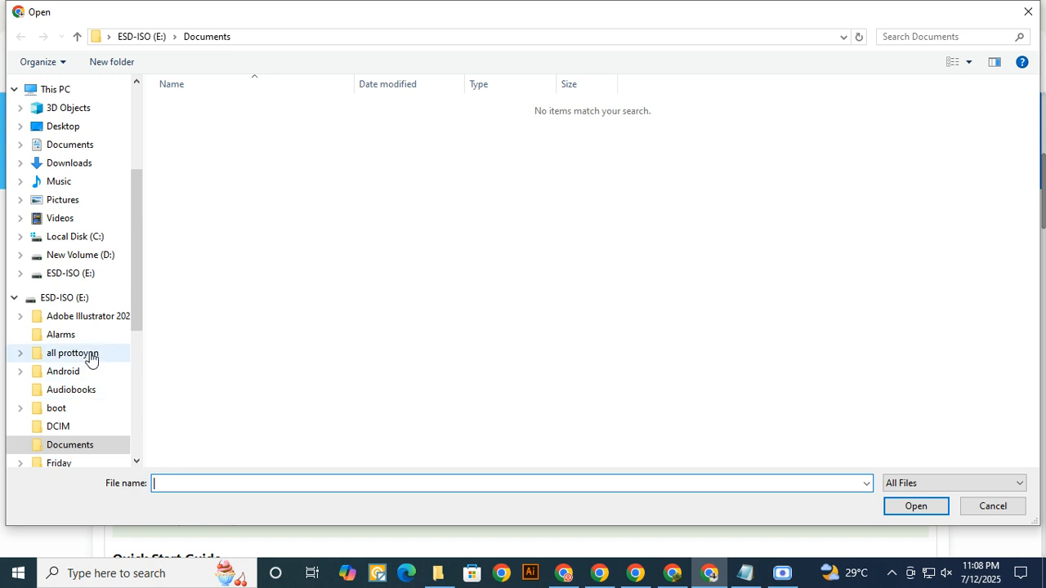
{"action": "left_click", "coordinate": [78, 448]}
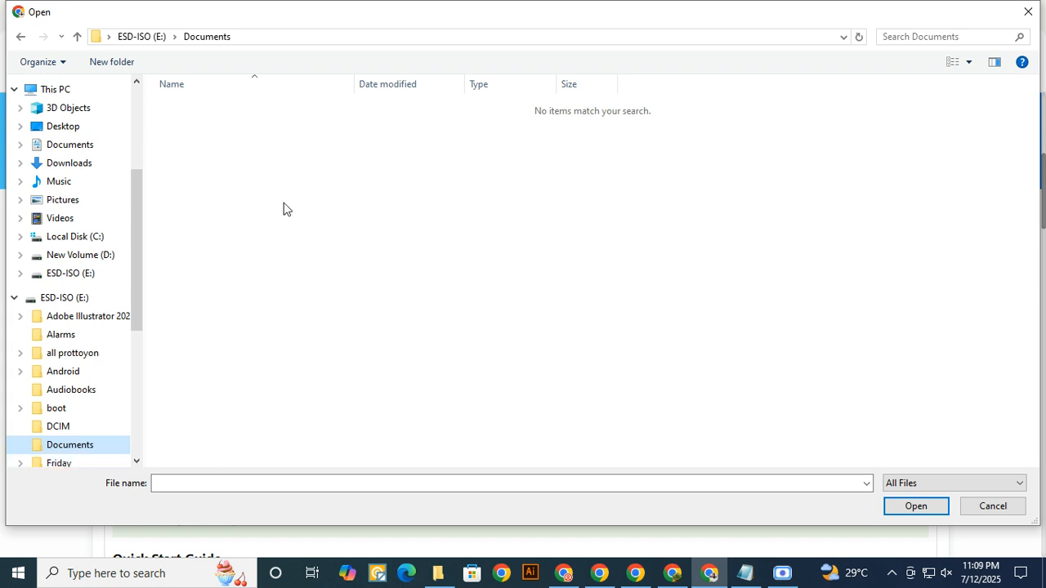
{"action": "left_click", "coordinate": [127, 38]}
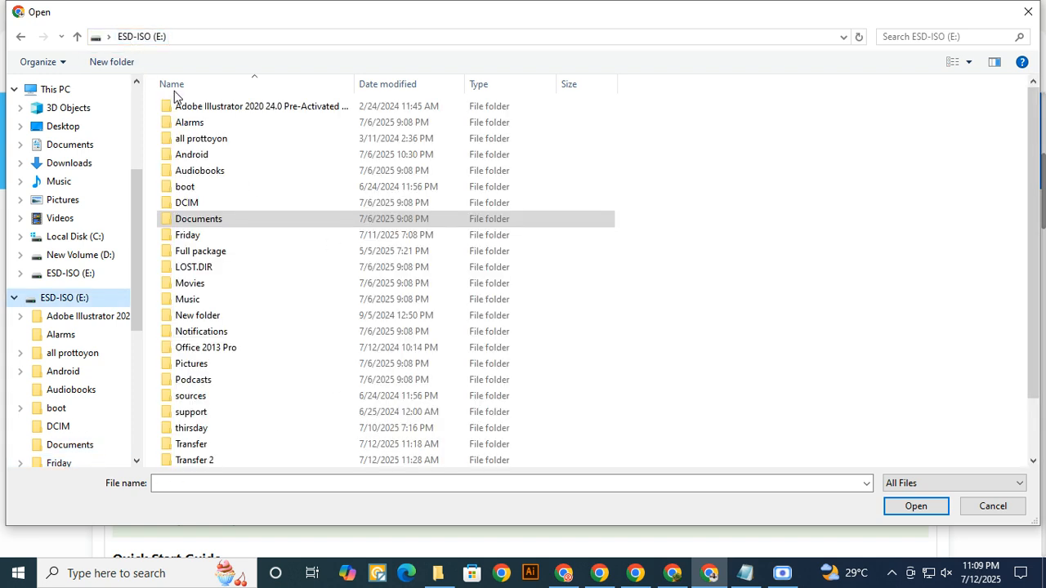
{"action": "left_click", "coordinate": [1028, 14]}
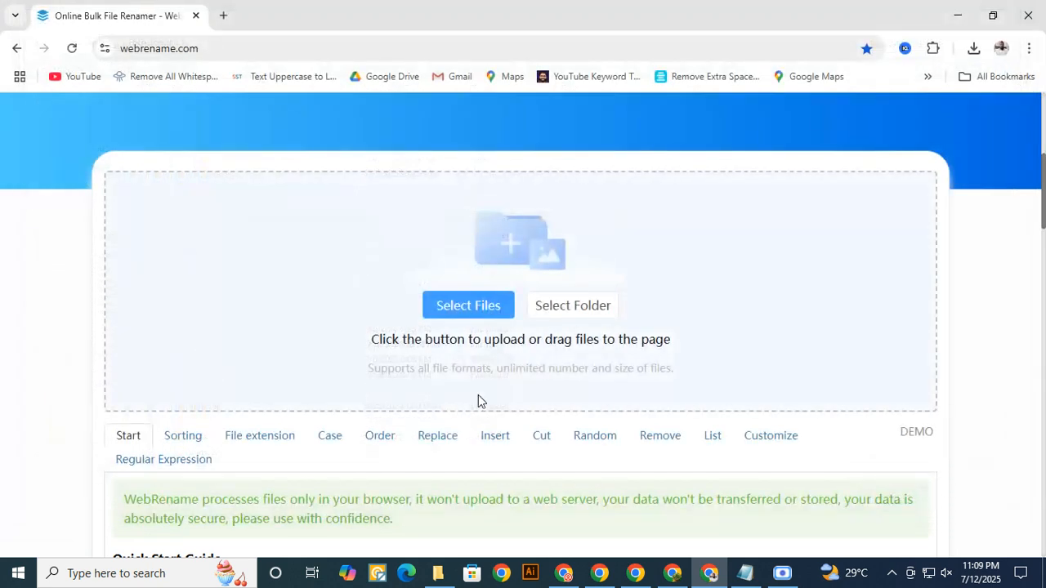
Switch to the CSV PRO page at csvpro.robitechnology.com and open the file picker for JPG/PNG uploads.
{"action": "left_click", "coordinate": [672, 574]}
{"action": "scroll", "coordinate": [646, 270], "scroll_direction": "up", "scroll_amount": 4}
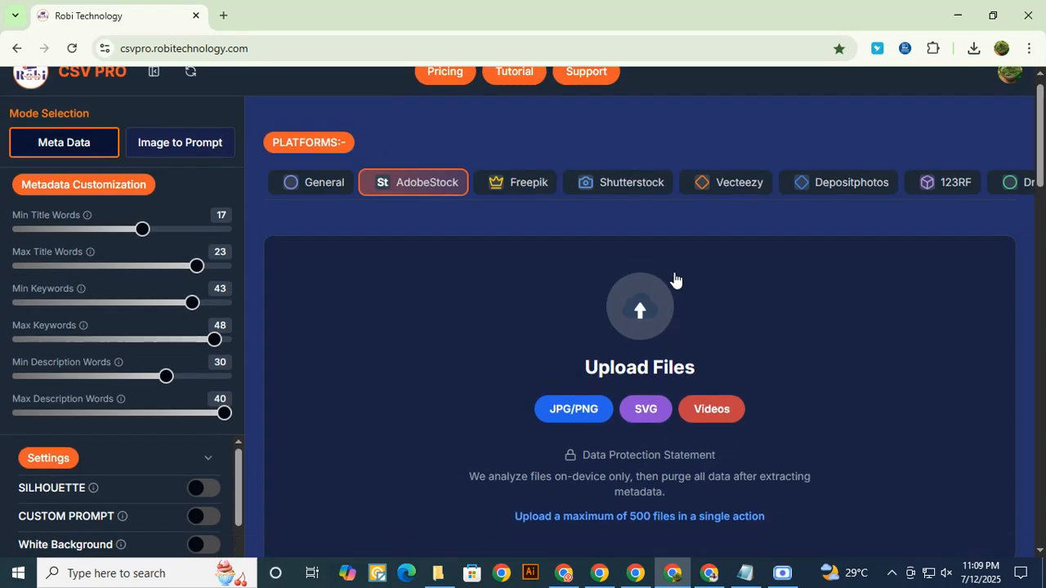
{"action": "scroll", "coordinate": [674, 280], "scroll_direction": "down", "scroll_amount": 2}
{"action": "scroll", "coordinate": [955, 409], "scroll_direction": "up", "scroll_amount": 2}
{"action": "left_click", "coordinate": [570, 353]}
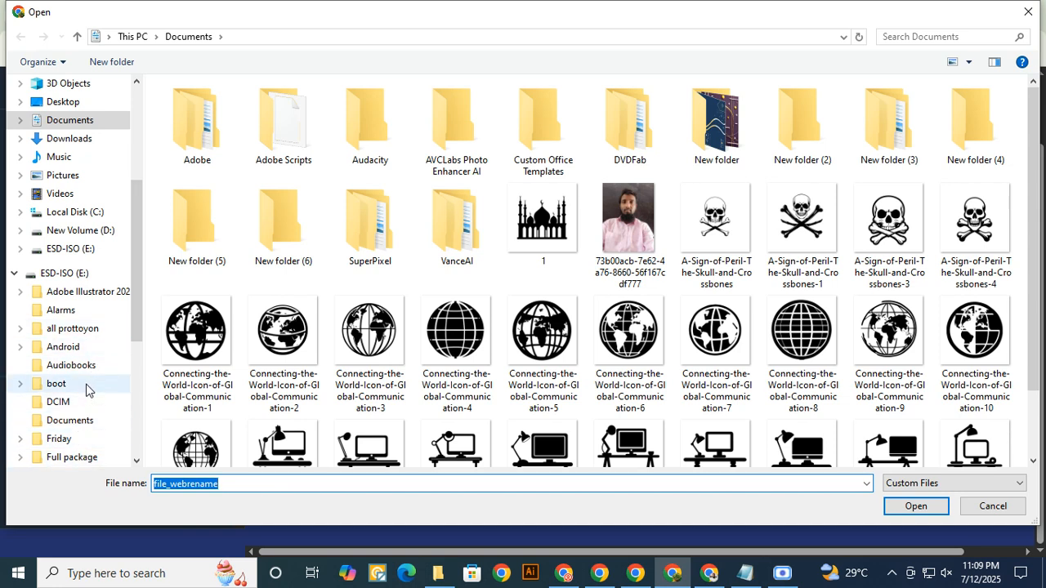
Upload all the JPG files from E: > Friday > New folder > New folder > JPG_Output to CSV PRO.
{"action": "scroll", "coordinate": [84, 371], "scroll_direction": "down", "scroll_amount": 1}
{"action": "scroll", "coordinate": [72, 435], "scroll_direction": "down", "scroll_amount": 1}
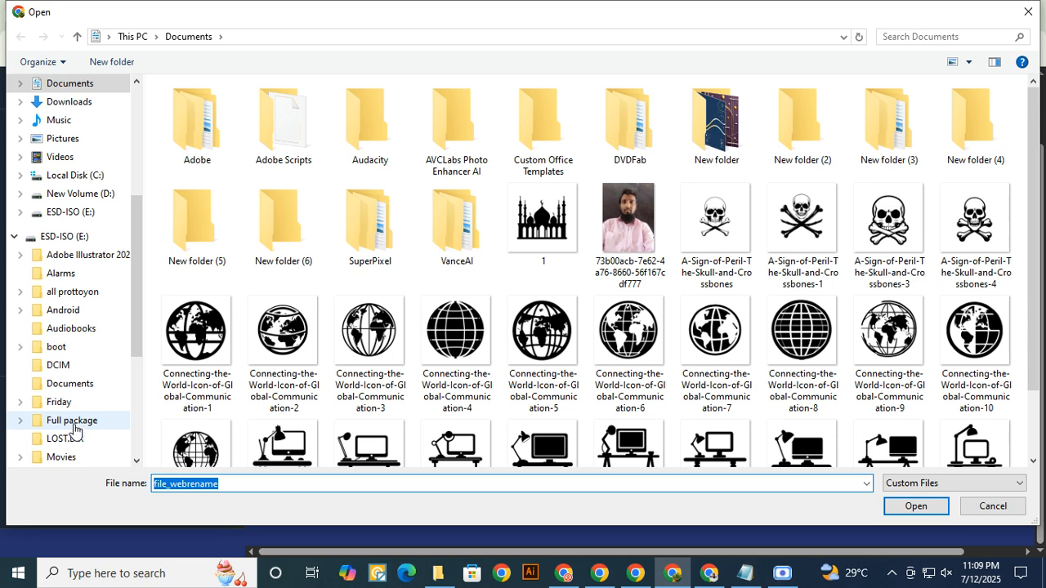
{"action": "scroll", "coordinate": [72, 432], "scroll_direction": "down", "scroll_amount": 1}
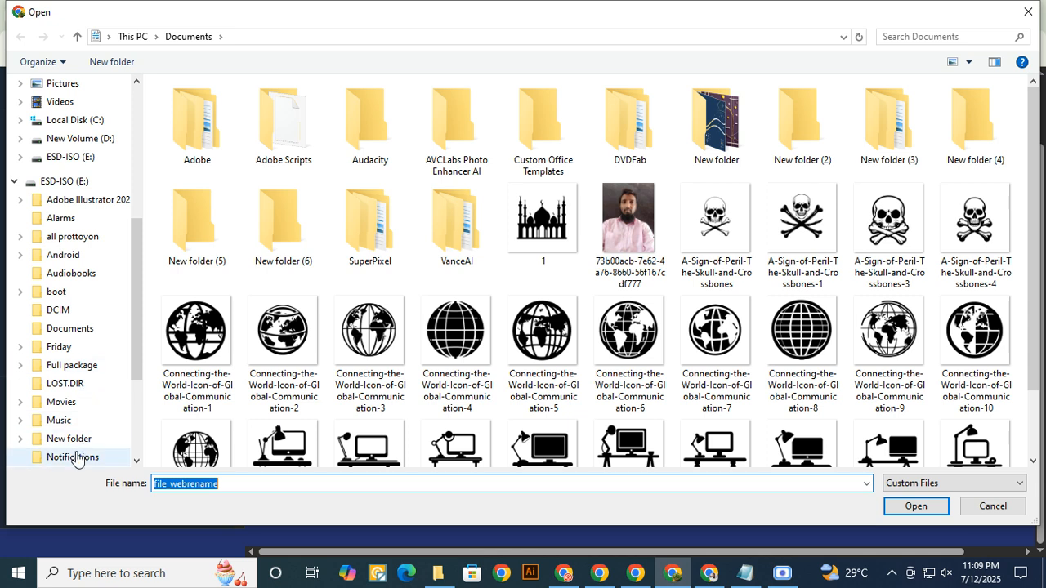
{"action": "scroll", "coordinate": [73, 343], "scroll_direction": "down", "scroll_amount": 1}
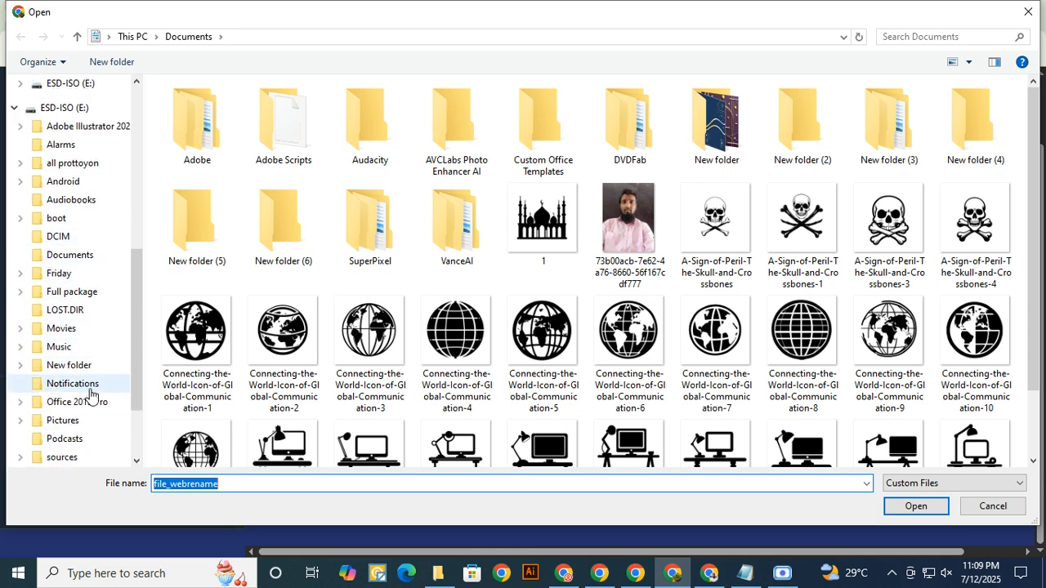
{"action": "scroll", "coordinate": [77, 421], "scroll_direction": "down", "scroll_amount": 2}
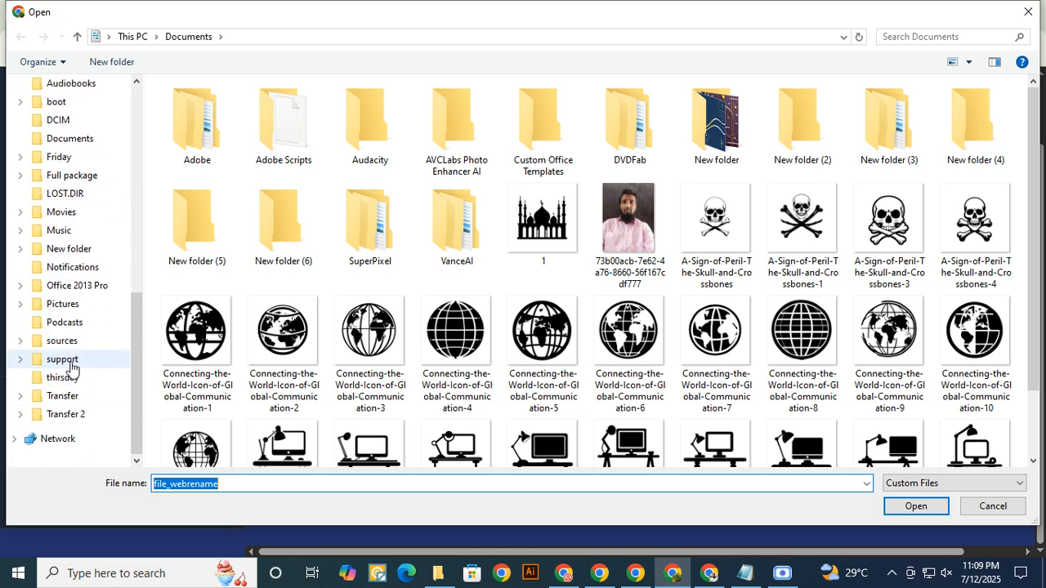
{"action": "left_click", "coordinate": [61, 160]}
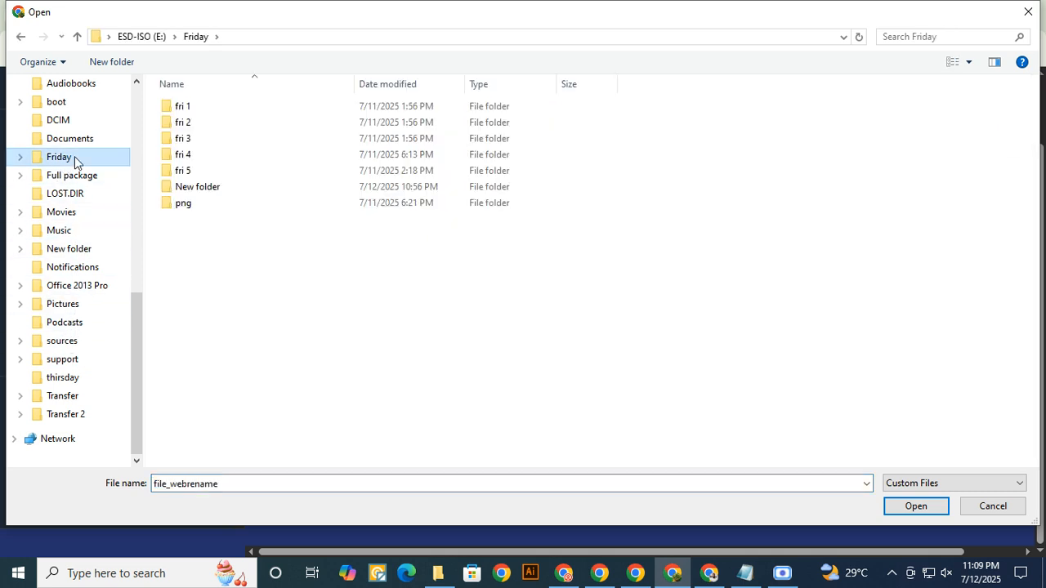
{"action": "double_click", "coordinate": [201, 186]}
{"action": "left_click", "coordinate": [207, 112]}
{"action": "double_click", "coordinate": [206, 112]}
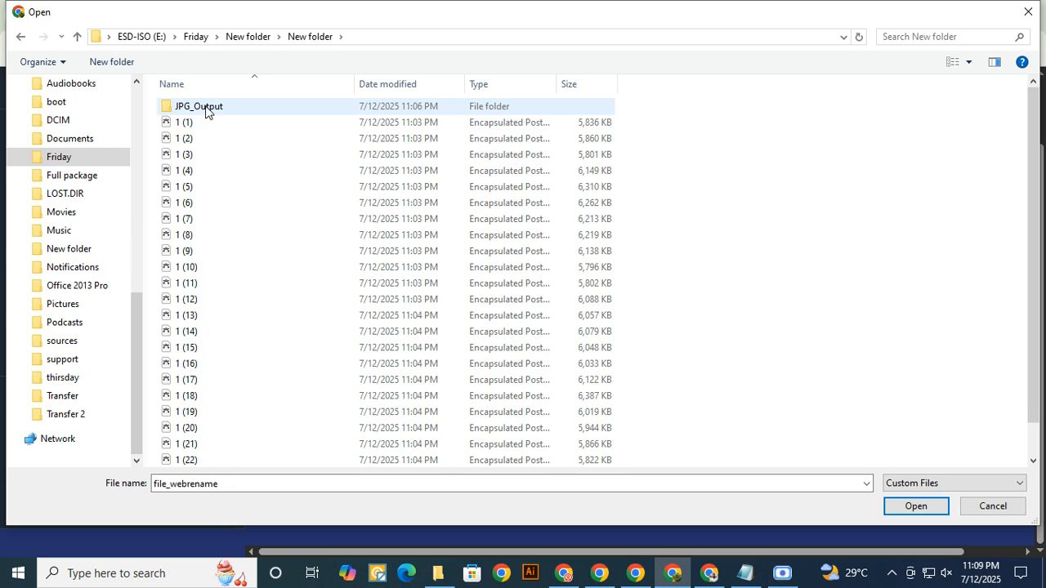
{"action": "double_click", "coordinate": [205, 108]}
{"action": "left_click_drag", "start_coordinate": [154, 103], "coordinate": [422, 572]}
{"action": "left_click", "coordinate": [907, 507]}
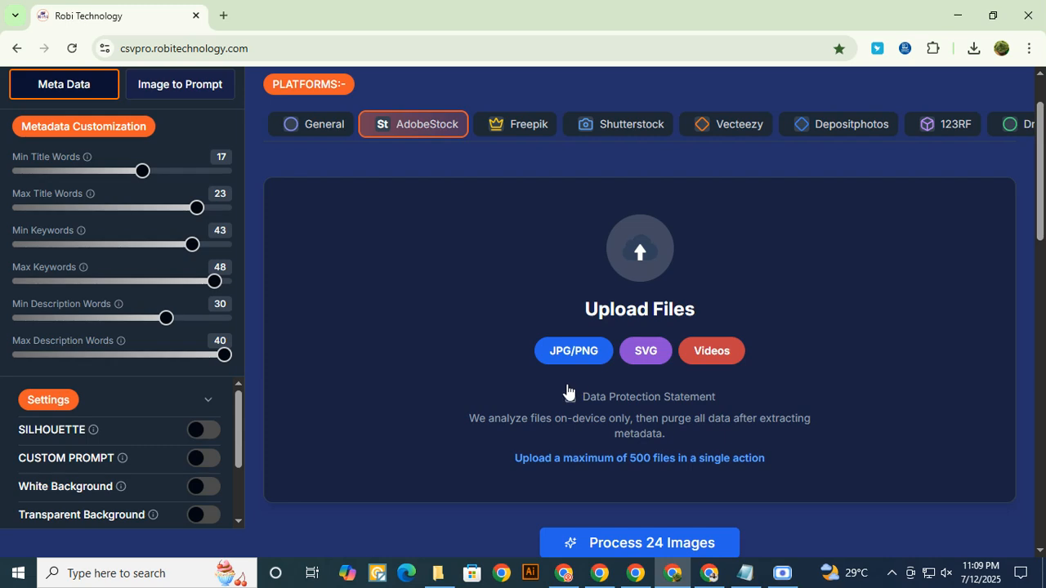
Start processing the 24 uploaded images in CSV PRO to generate their AdobeStock metadata.
{"action": "scroll", "coordinate": [513, 416], "scroll_direction": "down", "scroll_amount": 3}
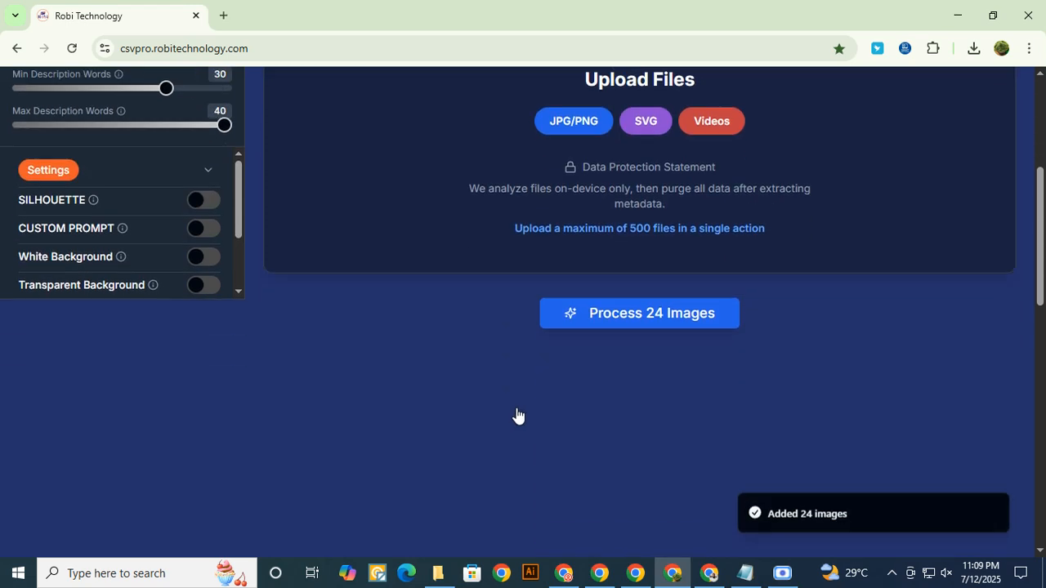
{"action": "left_click", "coordinate": [626, 319]}
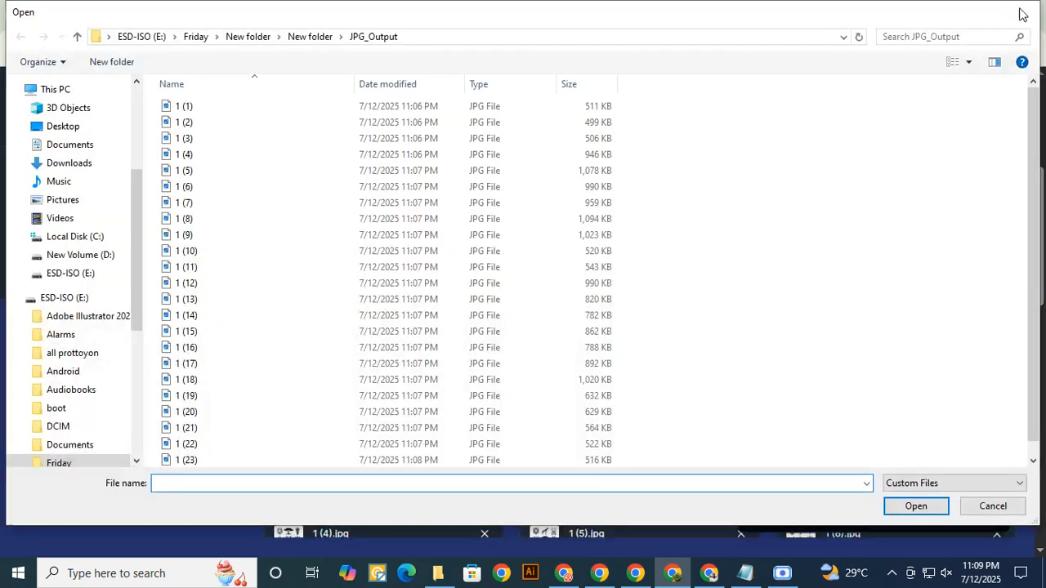
{"action": "key", "text": "Escape"}
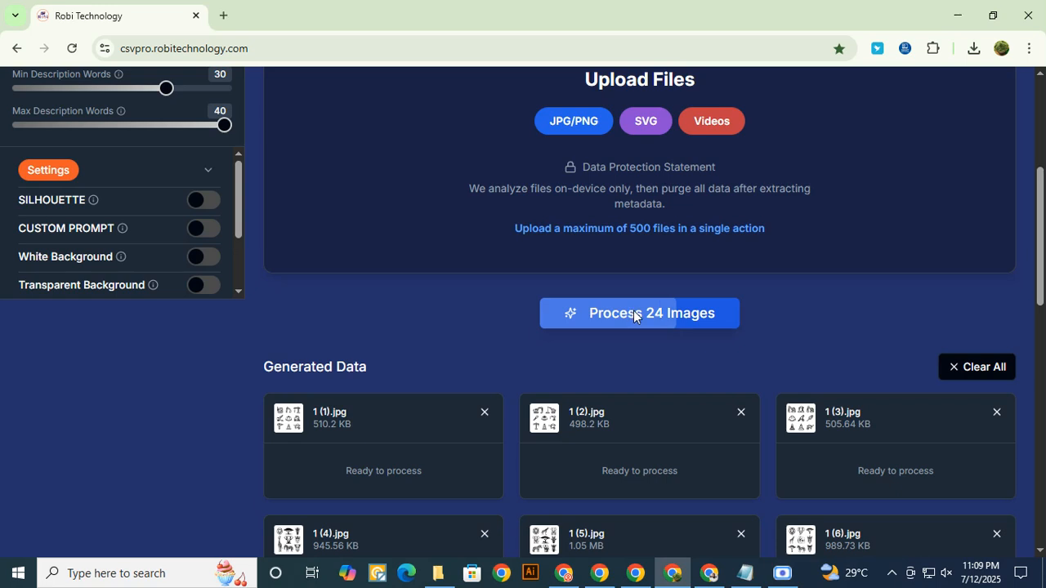
{"action": "left_click", "coordinate": [634, 312]}
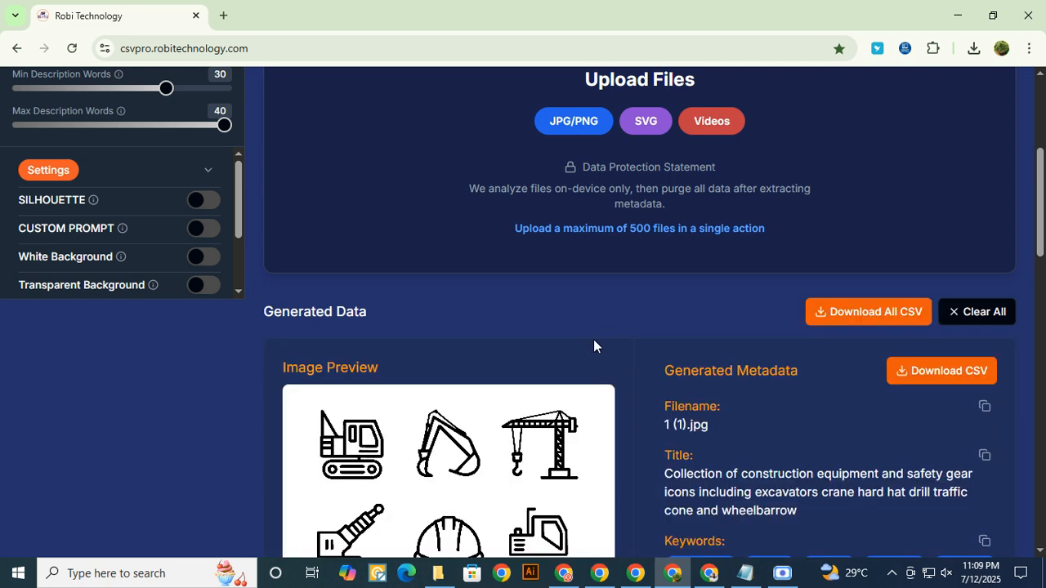
{"action": "scroll", "coordinate": [593, 339], "scroll_direction": "down", "scroll_amount": 7}
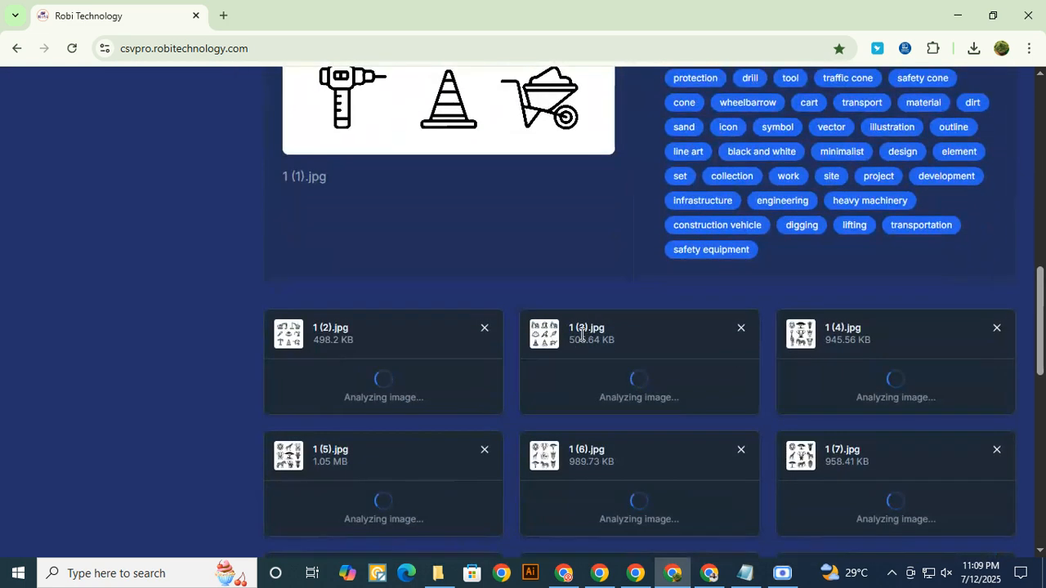
{"action": "scroll", "coordinate": [580, 334], "scroll_direction": "down", "scroll_amount": 1}
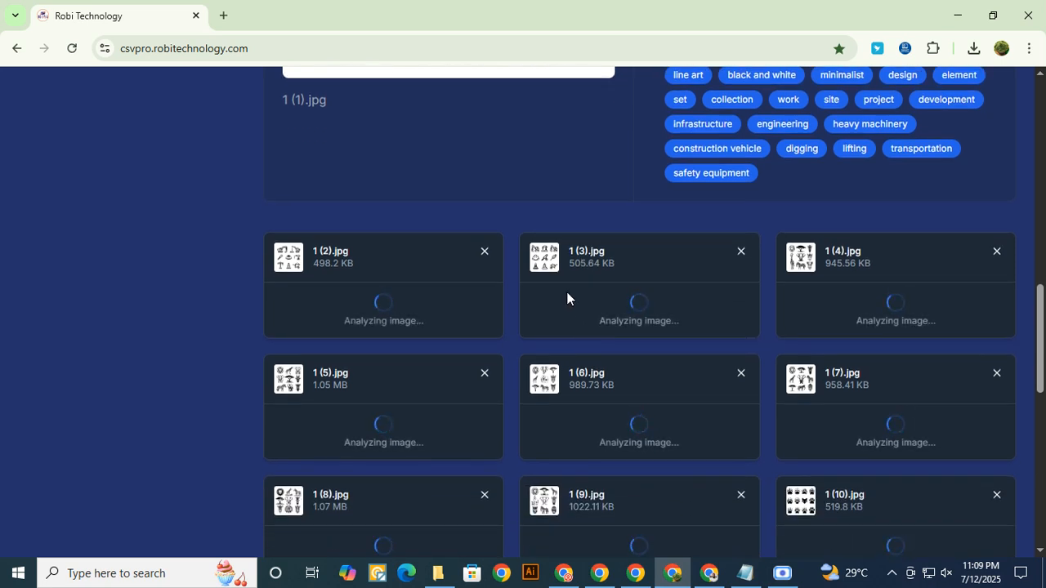
Open CSVNest in a new browser tab and upload all the JPG files from the JPG_Output folder.
{"action": "left_click", "coordinate": [223, 15]}
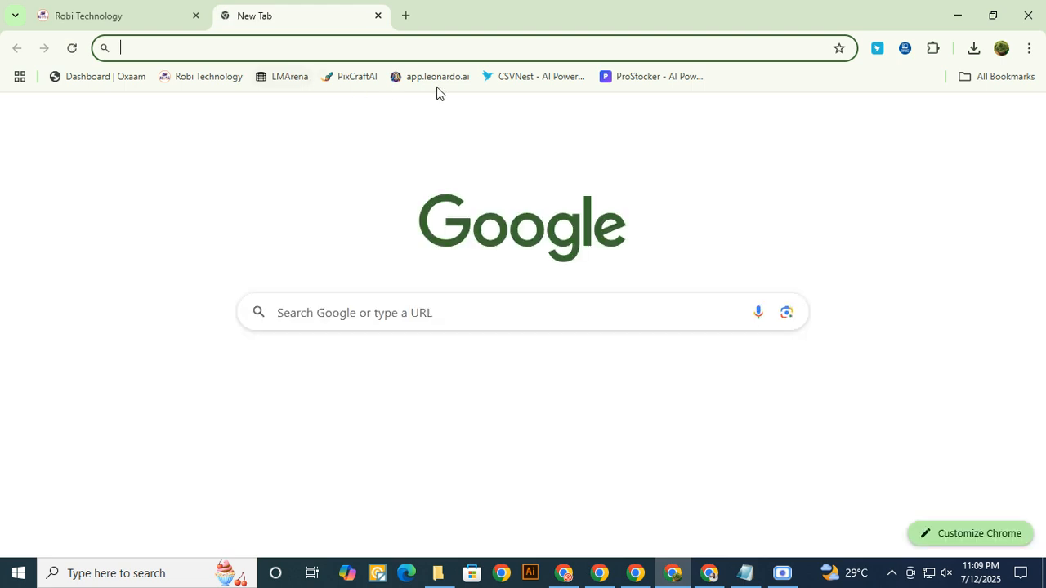
{"action": "left_click", "coordinate": [514, 77]}
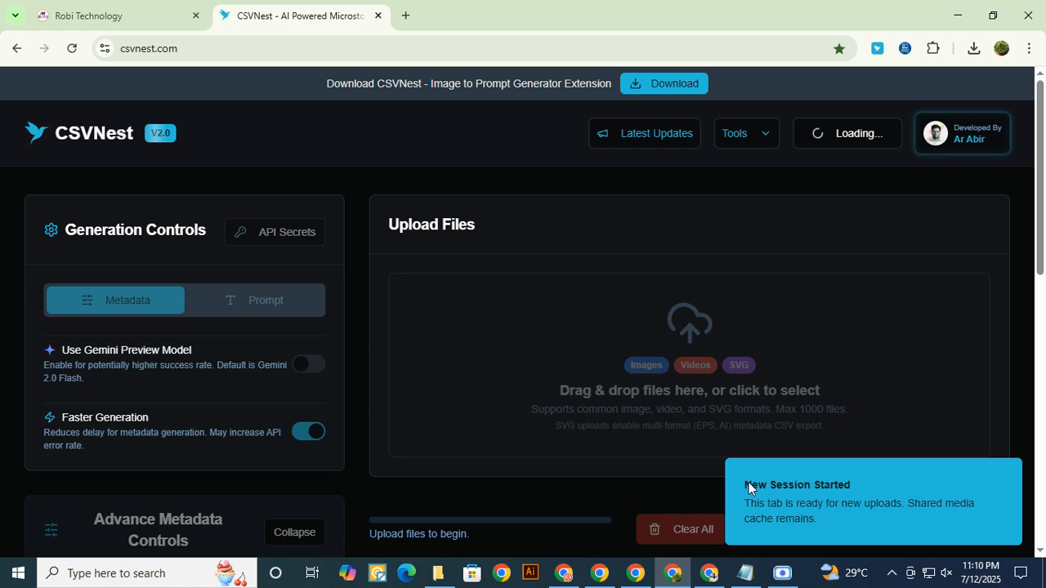
{"action": "scroll", "coordinate": [660, 230], "scroll_direction": "down", "scroll_amount": 3}
{"action": "left_click", "coordinate": [644, 145]}
{"action": "left_click_drag", "start_coordinate": [155, 105], "coordinate": [425, 511]}
{"action": "left_click", "coordinate": [915, 506]}
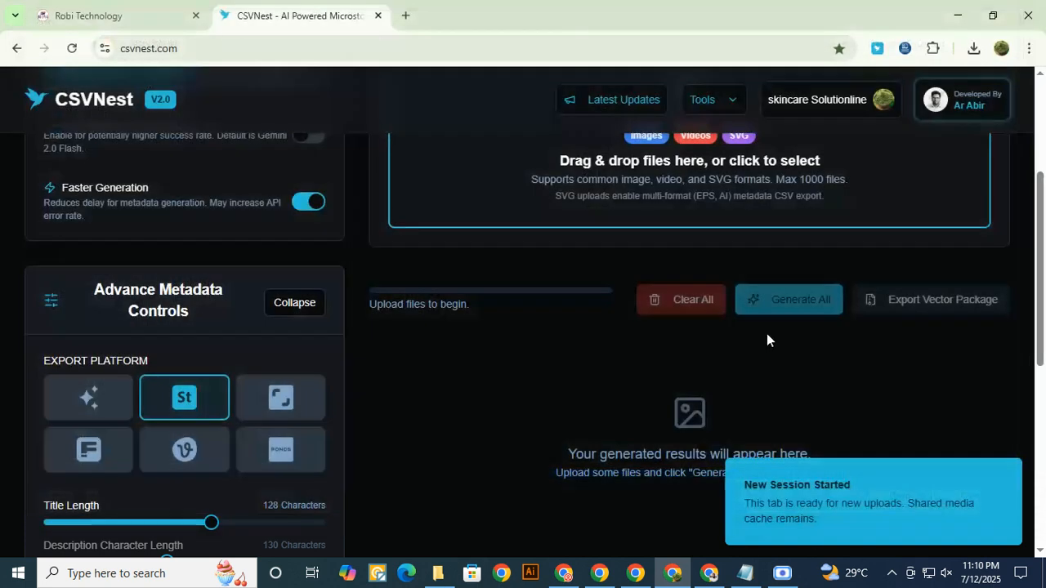
Return to CSV PRO and examine the titles and keywords generated so far for the uploaded images.
{"action": "left_click", "coordinate": [124, 17]}
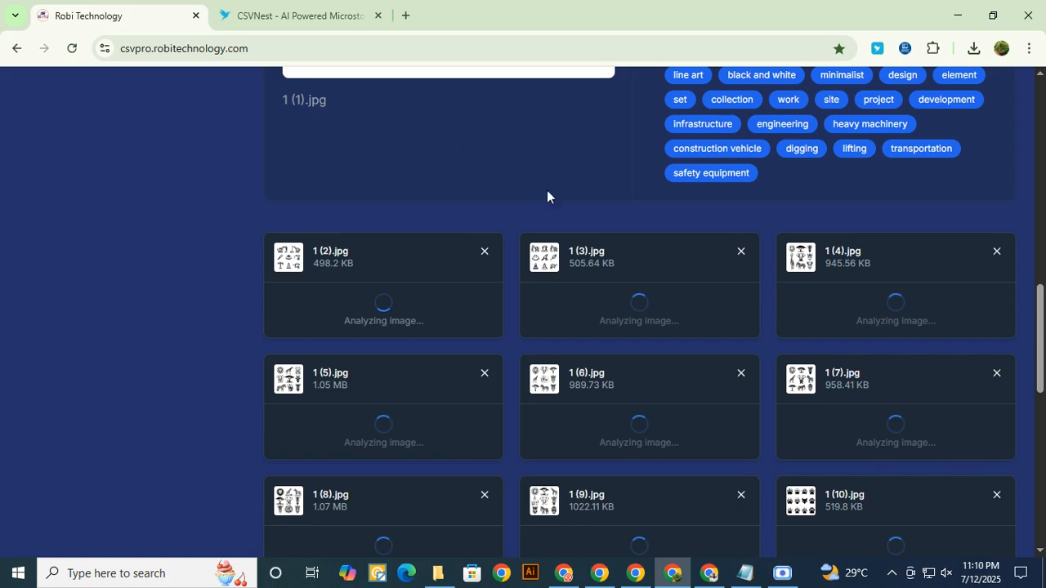
{"action": "scroll", "coordinate": [604, 281], "scroll_direction": "down", "scroll_amount": 15}
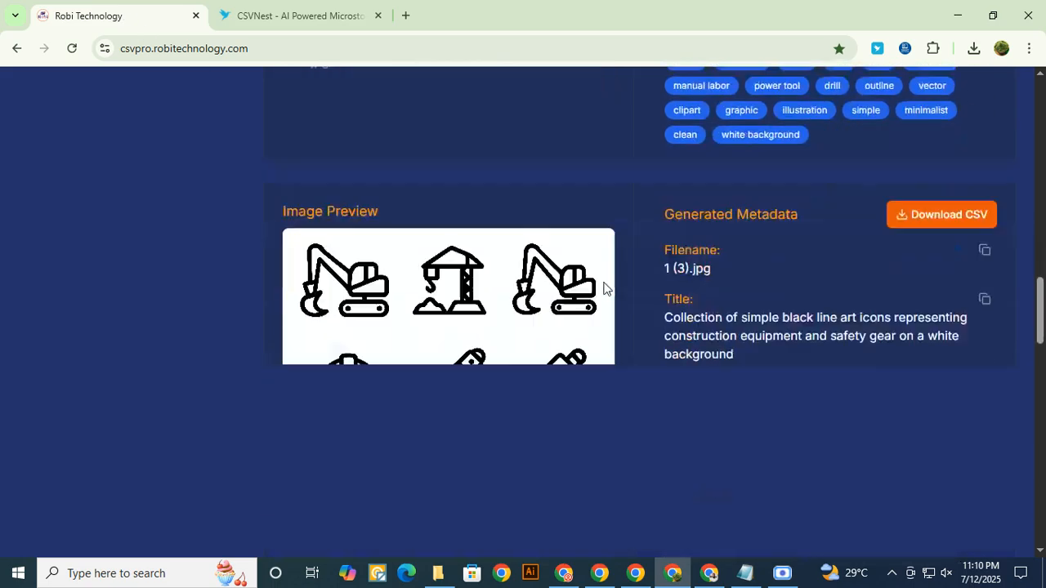
{"action": "scroll", "coordinate": [605, 289], "scroll_direction": "down", "scroll_amount": 8}
{"action": "scroll", "coordinate": [605, 289], "scroll_direction": "up", "scroll_amount": 5}
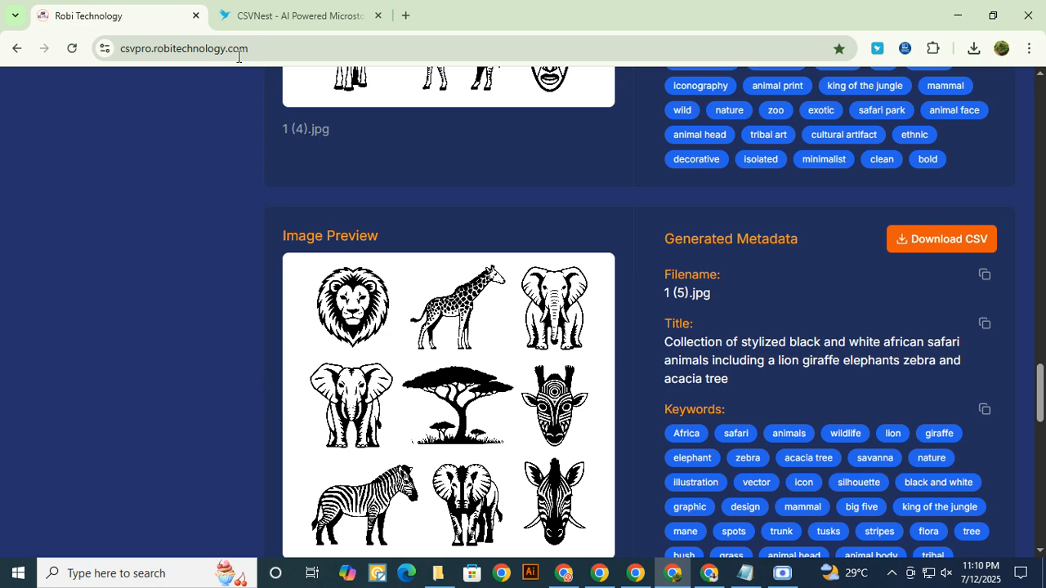
{"action": "scroll", "coordinate": [219, 189], "scroll_direction": "down", "scroll_amount": 4}
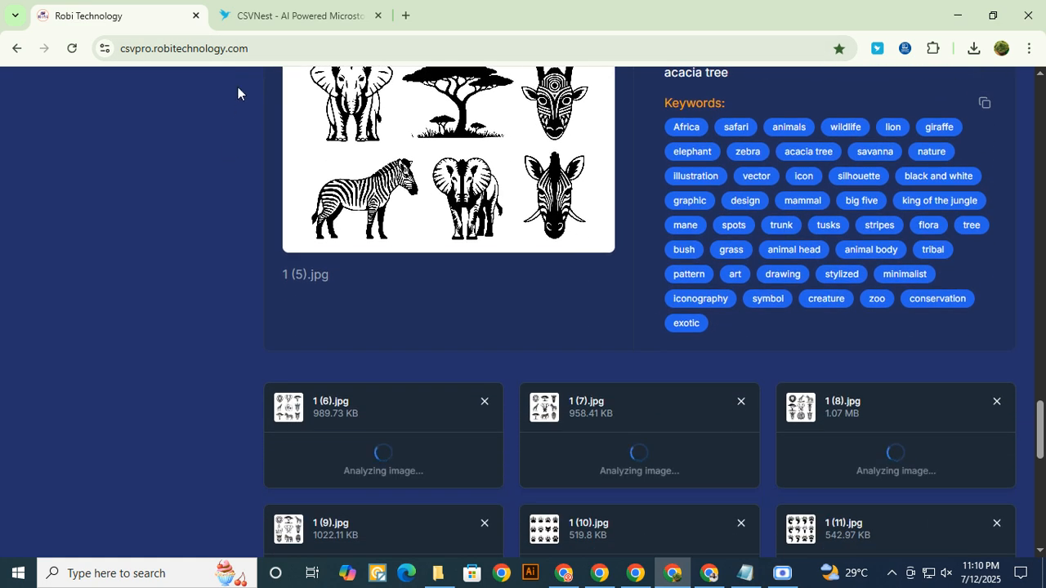
Switch back to CSVNest and generate metadata for all 24 uploaded files.
{"action": "left_click", "coordinate": [304, 16]}
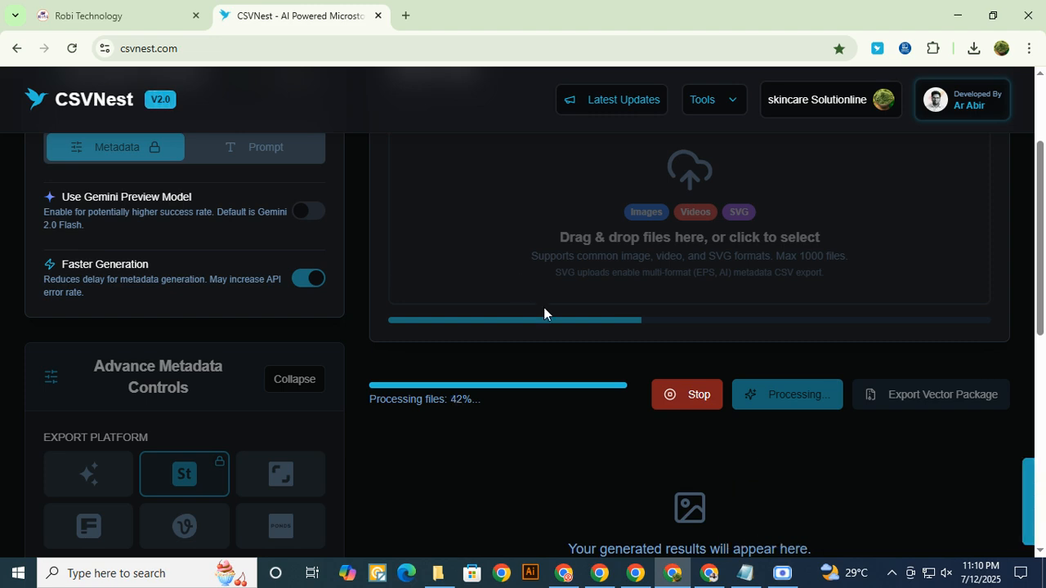
{"action": "scroll", "coordinate": [588, 398], "scroll_direction": "down", "scroll_amount": 3}
{"action": "scroll", "coordinate": [578, 380], "scroll_direction": "up", "scroll_amount": 2}
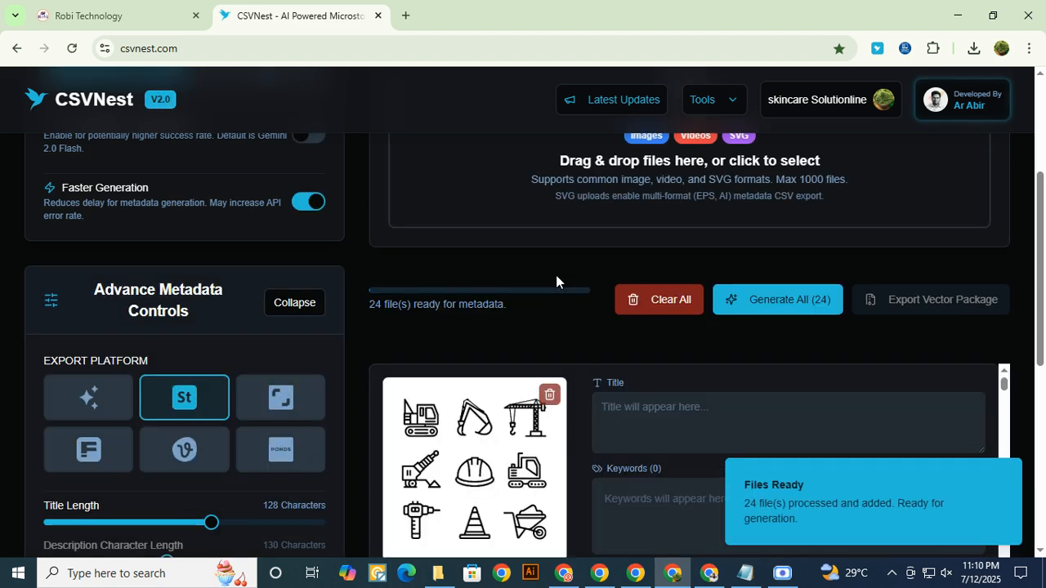
{"action": "scroll", "coordinate": [458, 268], "scroll_direction": "down", "scroll_amount": 4}
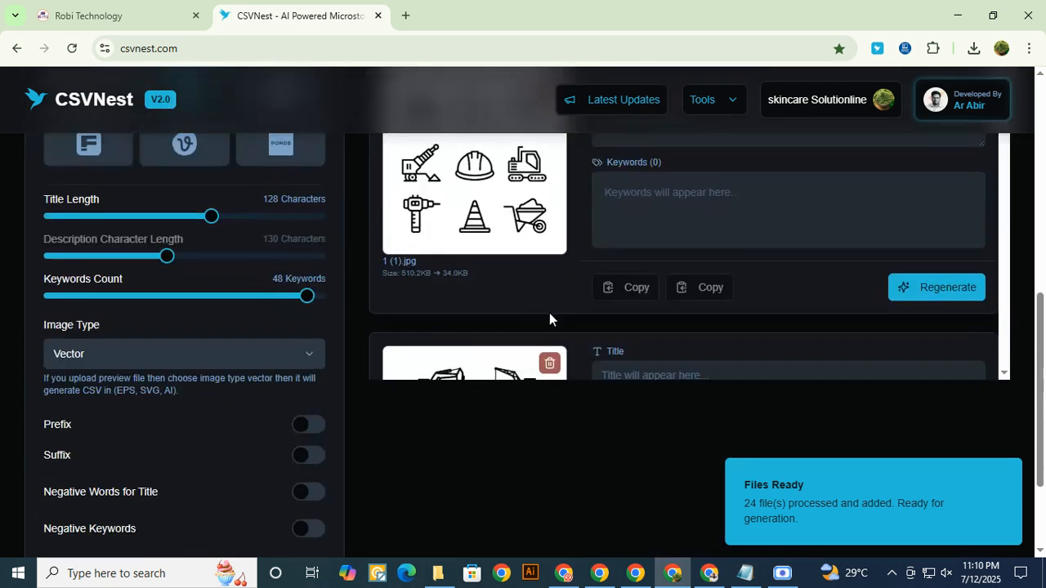
{"action": "scroll", "coordinate": [362, 219], "scroll_direction": "up", "scroll_amount": 4}
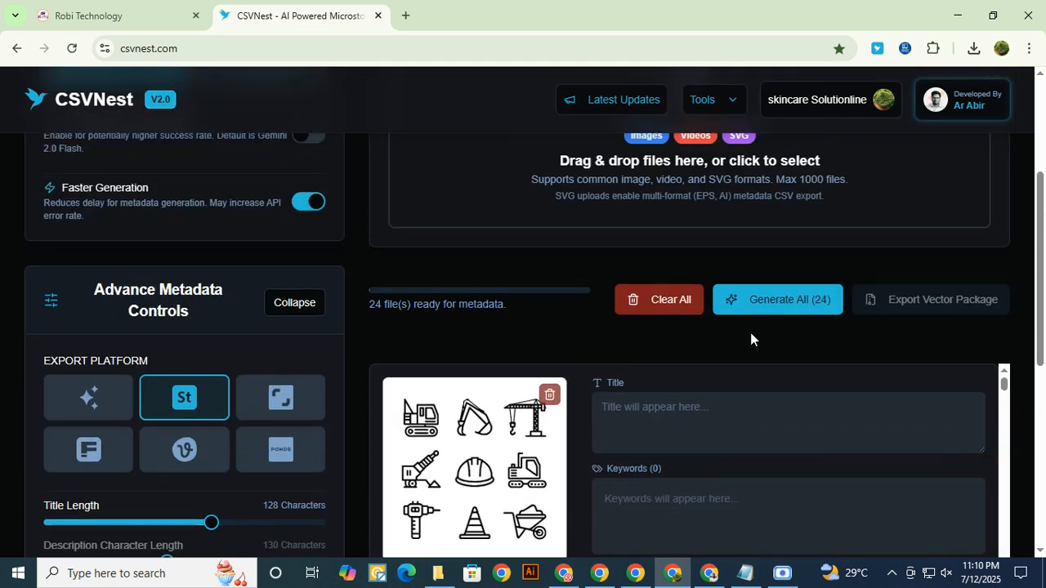
{"action": "left_click", "coordinate": [778, 309]}
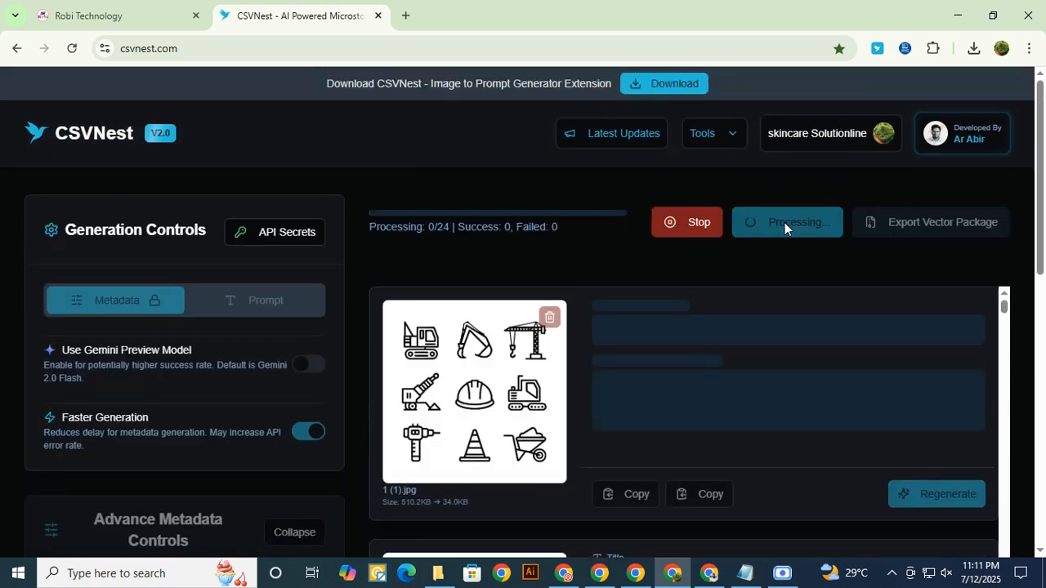
Check CSV PRO's progress briefly, and review the stored Gemini API keys in CSVNest before closing the key manager.
{"action": "left_click", "coordinate": [130, 24]}
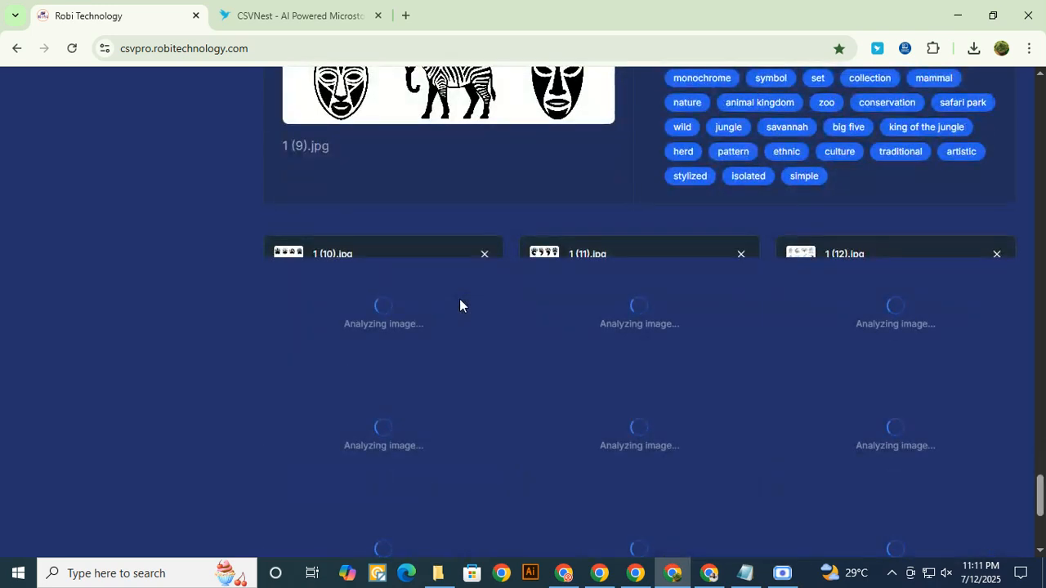
{"action": "left_click", "coordinate": [290, 15]}
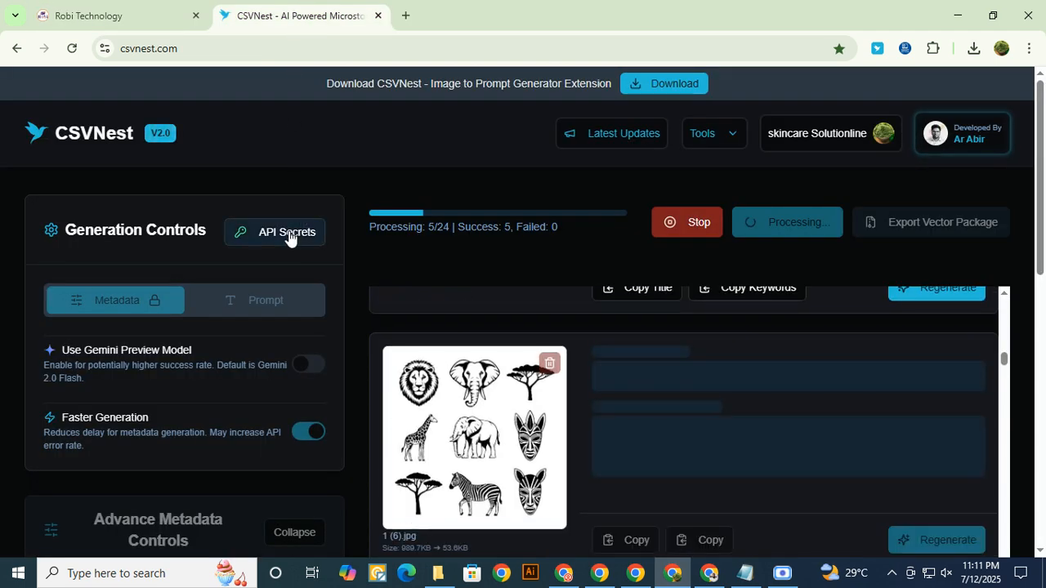
{"action": "left_click", "coordinate": [289, 233]}
{"action": "scroll", "coordinate": [520, 372], "scroll_direction": "down", "scroll_amount": 3}
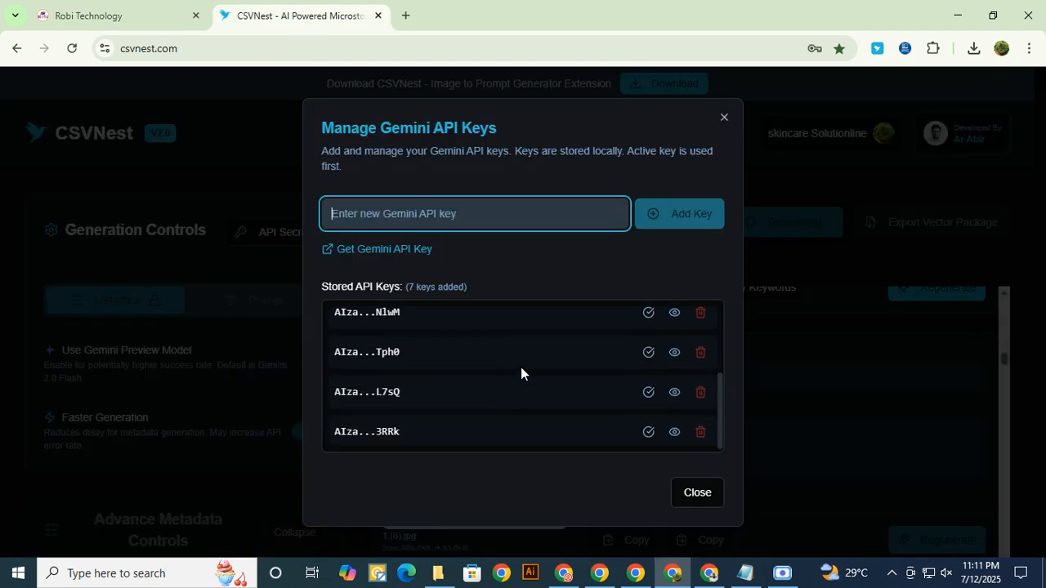
{"action": "scroll", "coordinate": [411, 348], "scroll_direction": "up", "scroll_amount": 3}
{"action": "scroll", "coordinate": [415, 415], "scroll_direction": "down", "scroll_amount": 2}
{"action": "scroll", "coordinate": [424, 434], "scroll_direction": "down", "scroll_amount": 1}
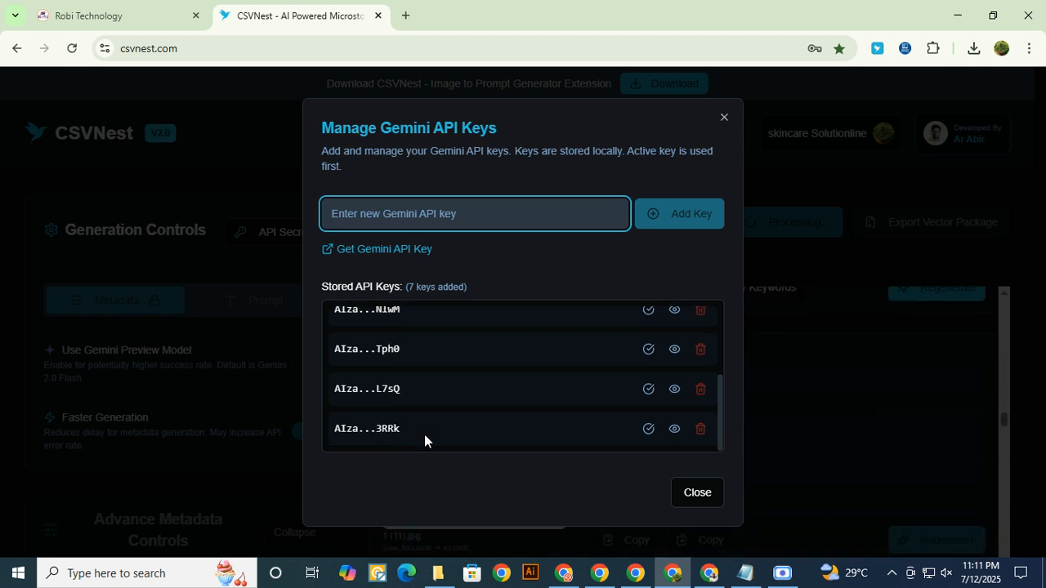
{"action": "scroll", "coordinate": [507, 373], "scroll_direction": "up", "scroll_amount": 2}
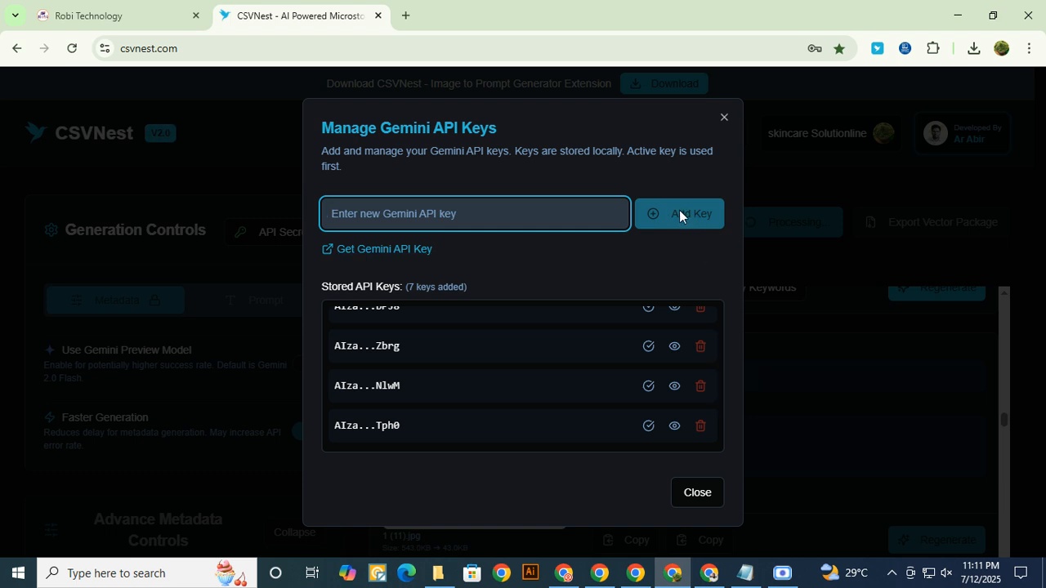
{"action": "left_click", "coordinate": [724, 123]}
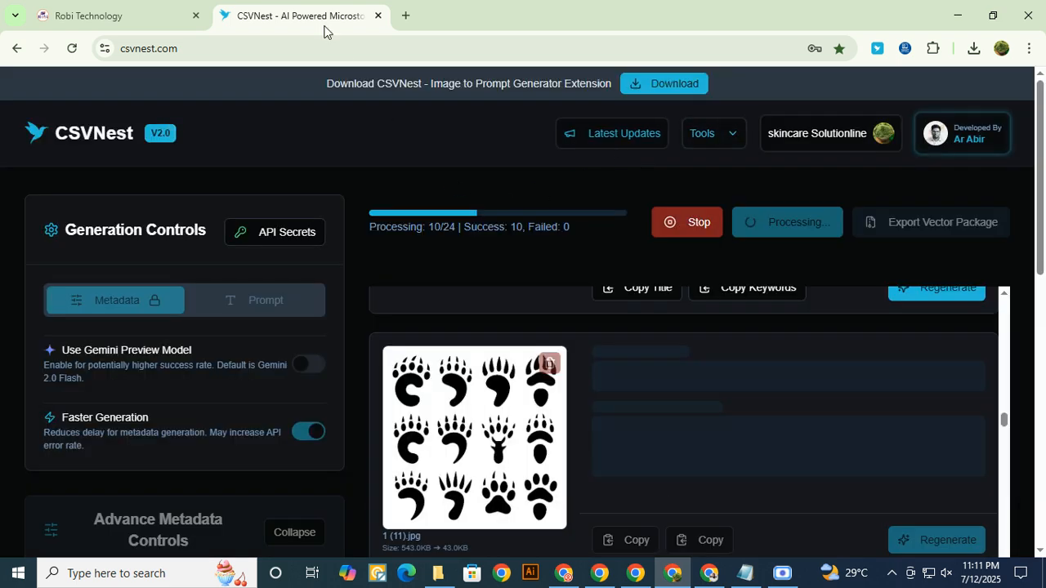
Go back to CSV PRO and check the processing status of the remaining images through 1 (24).jpg.
{"action": "left_click", "coordinate": [120, 19]}
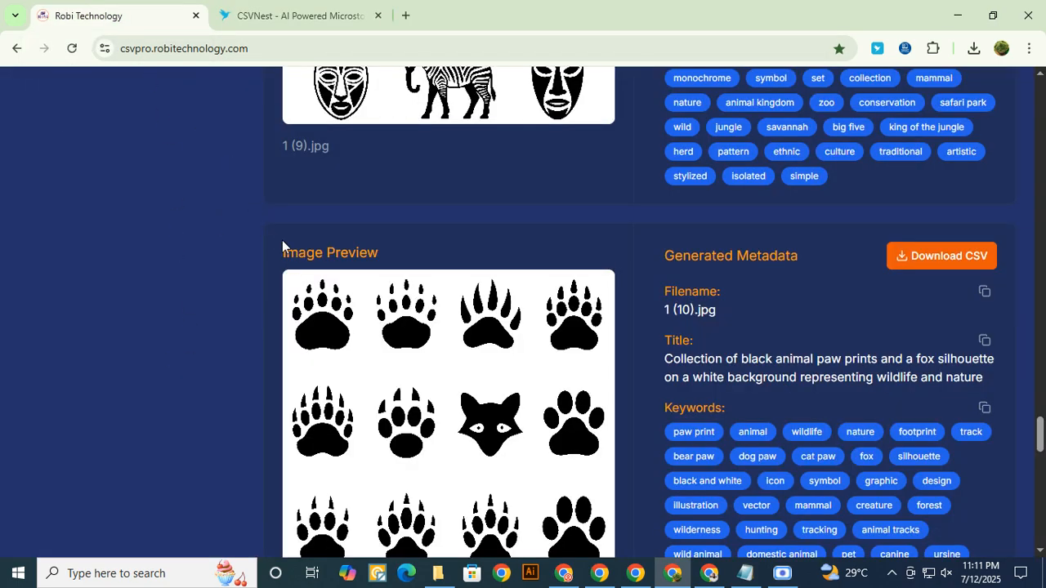
{"action": "scroll", "coordinate": [219, 238], "scroll_direction": "up", "scroll_amount": 1}
{"action": "scroll", "coordinate": [219, 238], "scroll_direction": "down", "scroll_amount": 2}
{"action": "scroll", "coordinate": [575, 381], "scroll_direction": "down", "scroll_amount": 15}
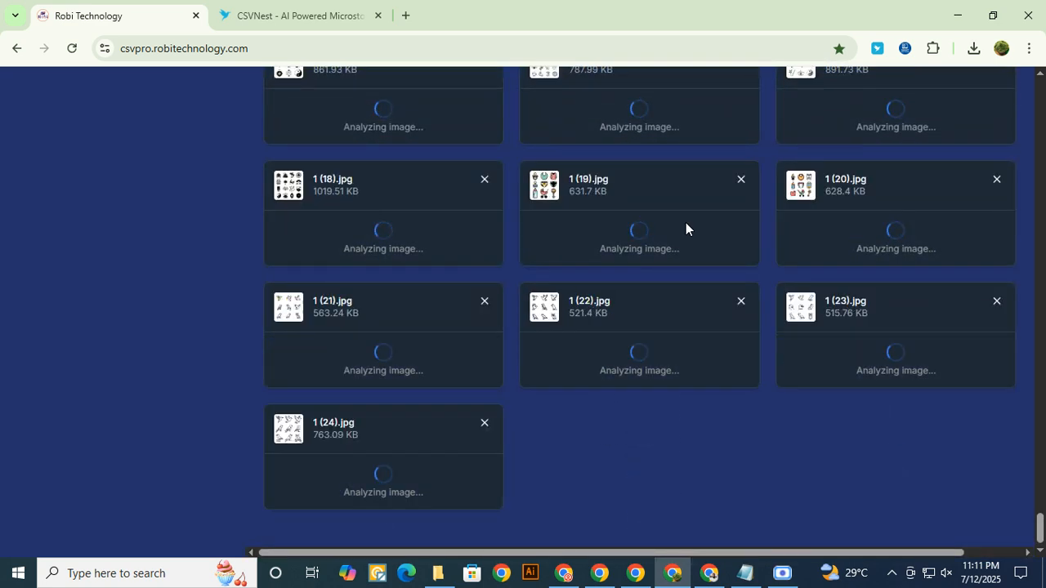
Examine the generated titles and keywords and follow the analysis of the remaining images through 1 (24).jpg.
{"action": "scroll", "coordinate": [522, 236], "scroll_direction": "up", "scroll_amount": 4}
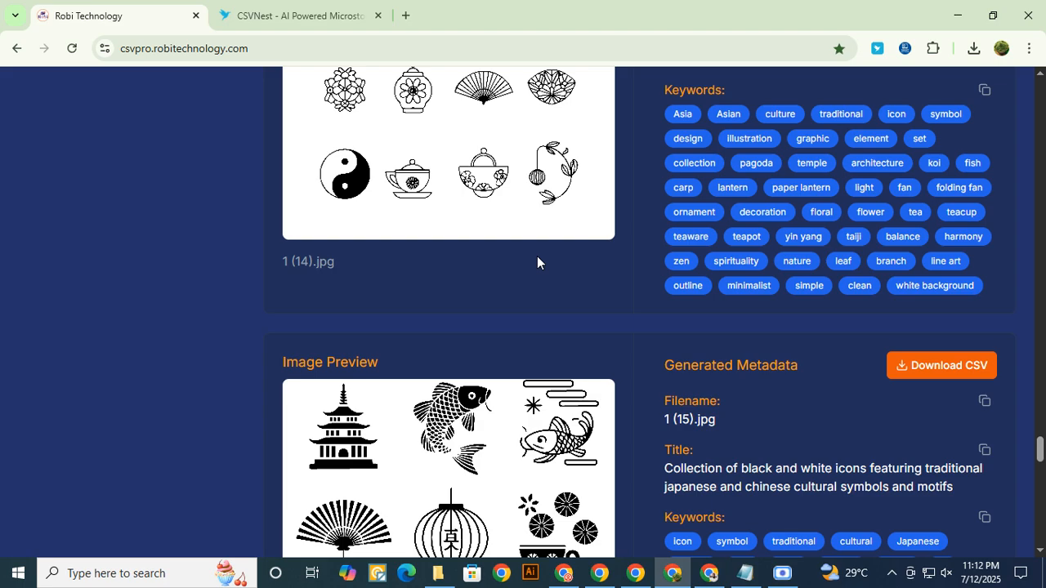
{"action": "scroll", "coordinate": [523, 327], "scroll_direction": "down", "scroll_amount": 12}
{"action": "scroll", "coordinate": [512, 345], "scroll_direction": "down", "scroll_amount": 12}
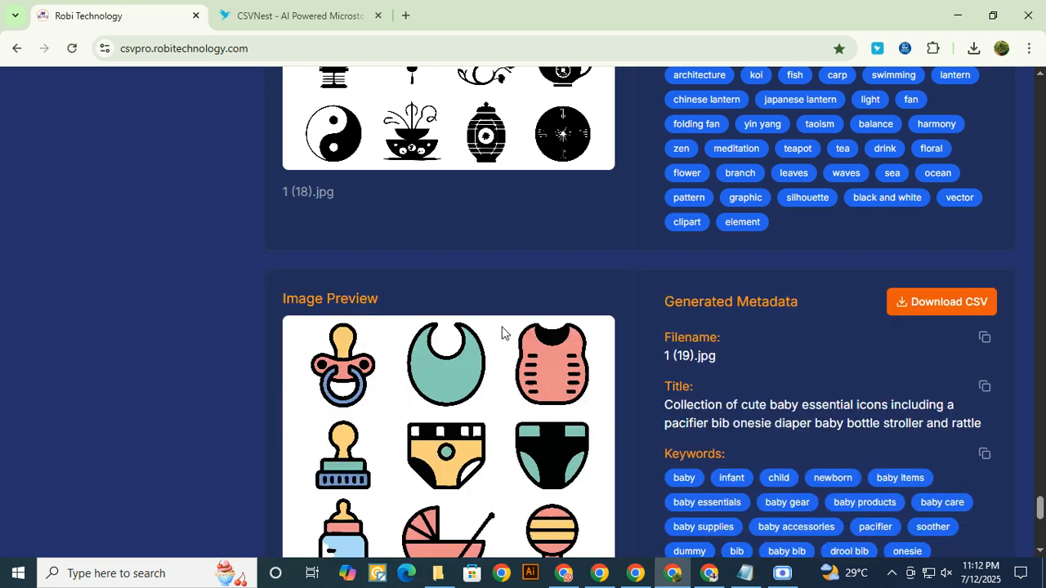
{"action": "scroll", "coordinate": [494, 359], "scroll_direction": "down", "scroll_amount": 5}
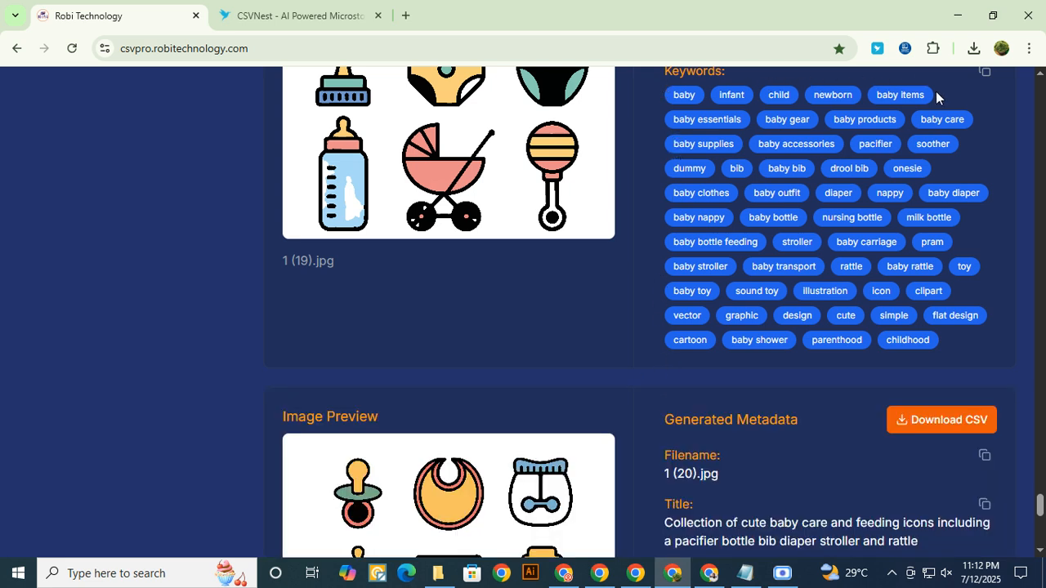
{"action": "scroll", "coordinate": [397, 446], "scroll_direction": "down", "scroll_amount": 8}
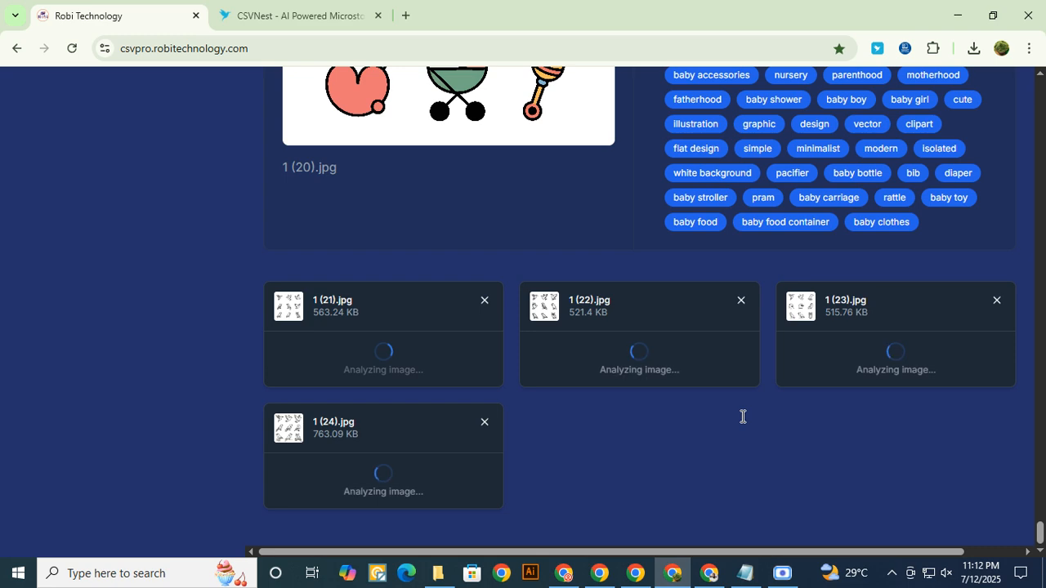
{"action": "scroll", "coordinate": [615, 433], "scroll_direction": "down", "scroll_amount": 4}
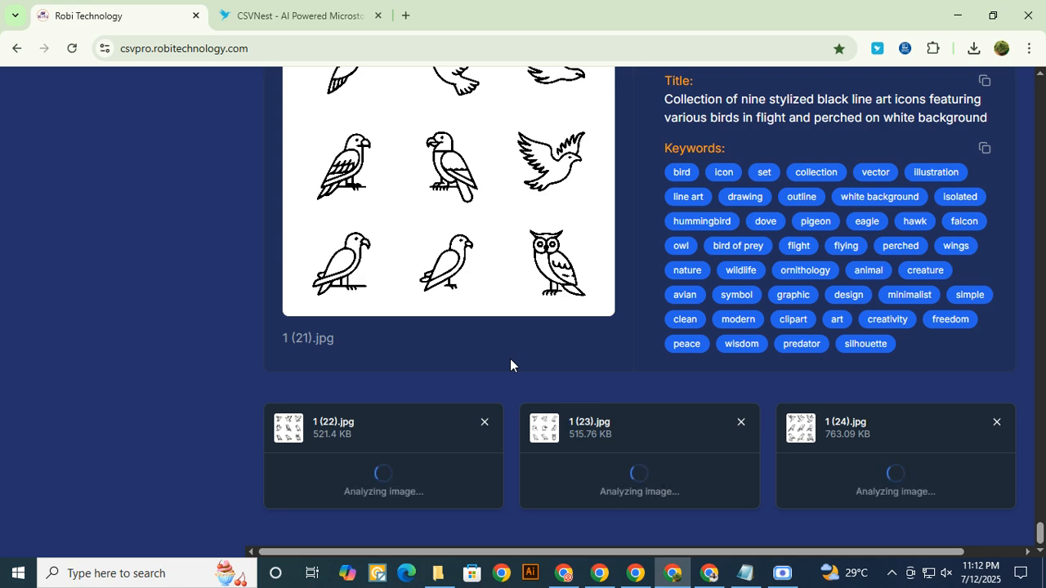
{"action": "scroll", "coordinate": [544, 359], "scroll_direction": "down", "scroll_amount": 4}
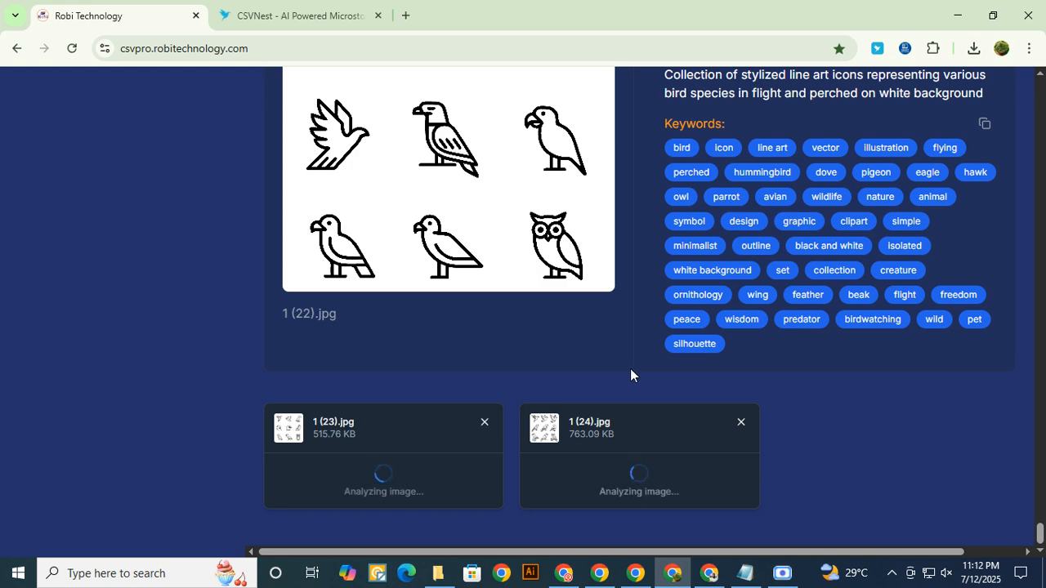
{"action": "scroll", "coordinate": [436, 389], "scroll_direction": "down", "scroll_amount": 5}
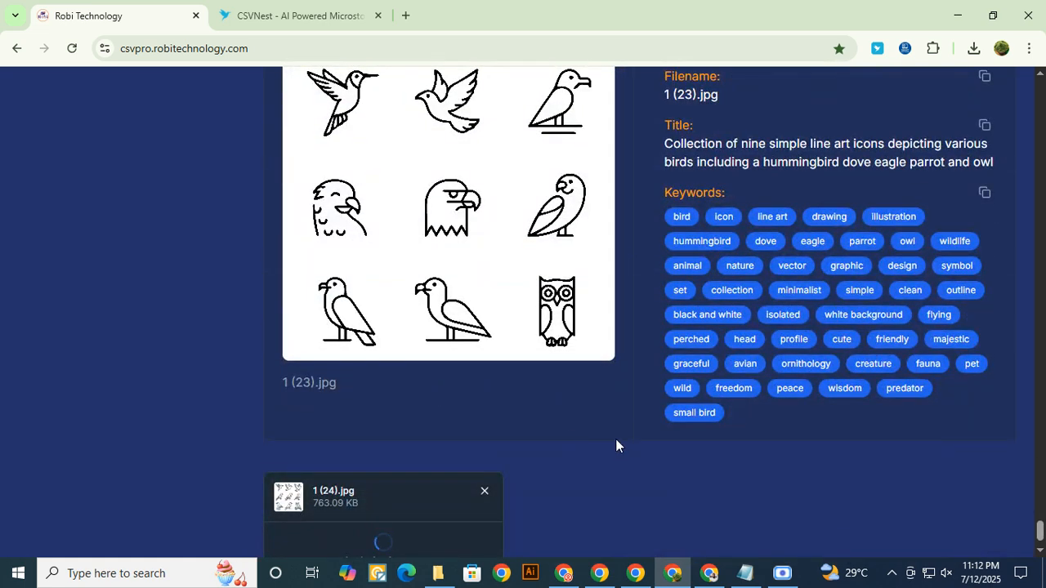
{"action": "scroll", "coordinate": [588, 449], "scroll_direction": "down", "scroll_amount": 1}
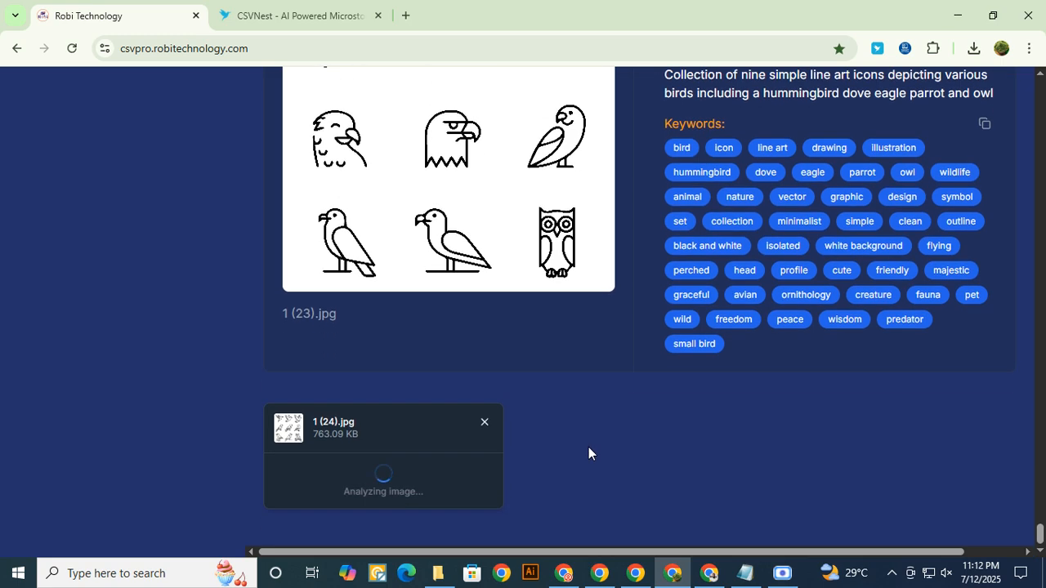
{"action": "scroll", "coordinate": [555, 425], "scroll_direction": "down", "scroll_amount": 5}
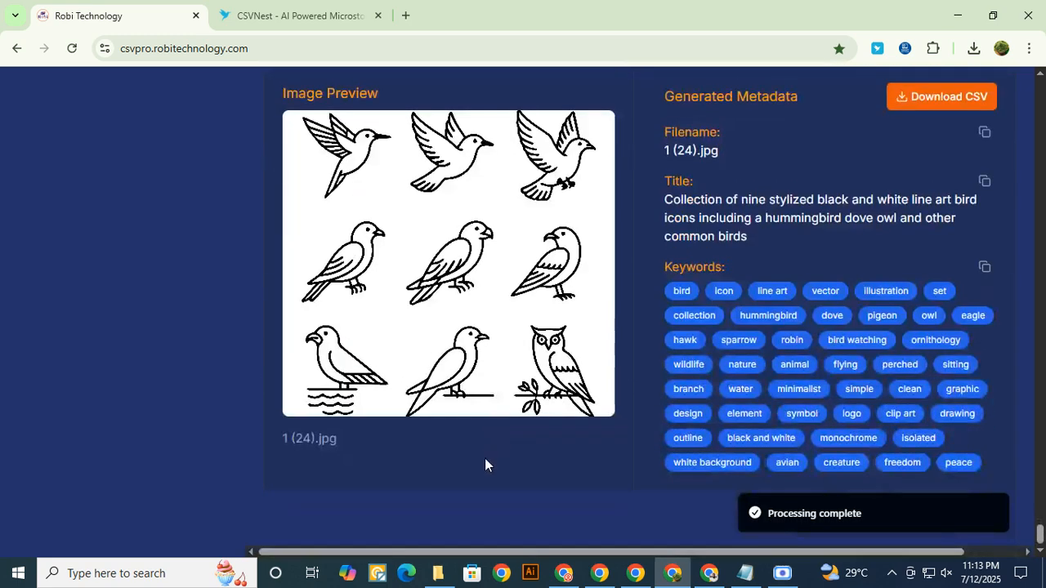
Download the generated metadata of all images as a CSV and open the AdobeStock-metadata_image-metadata file in Excel.
{"action": "scroll", "coordinate": [597, 416], "scroll_direction": "up", "scroll_amount": 15}
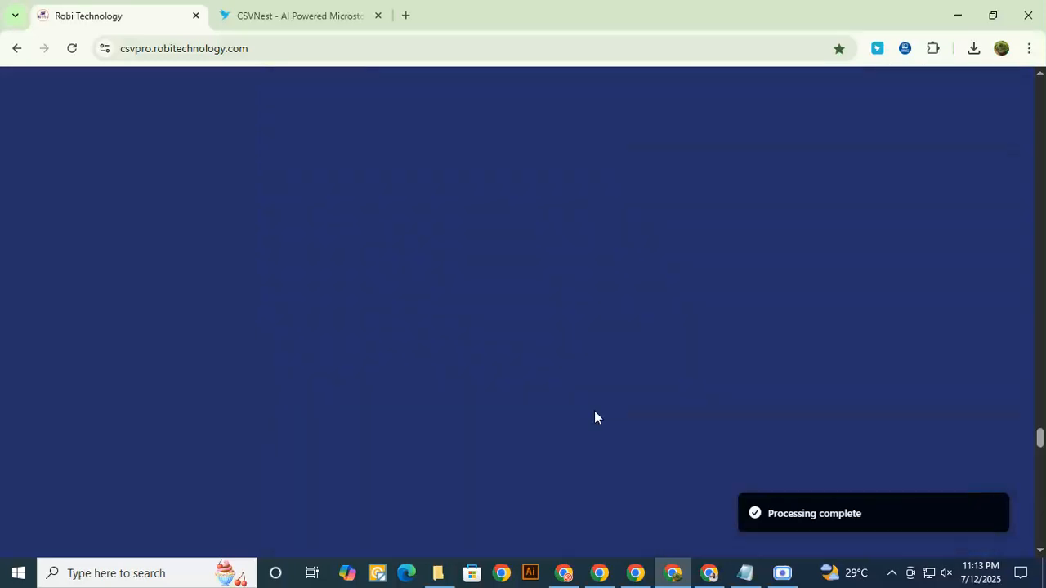
{"action": "left_click_drag", "start_coordinate": [1041, 375], "coordinate": [1041, 101]}
{"action": "scroll", "coordinate": [495, 351], "scroll_direction": "down", "scroll_amount": 8}
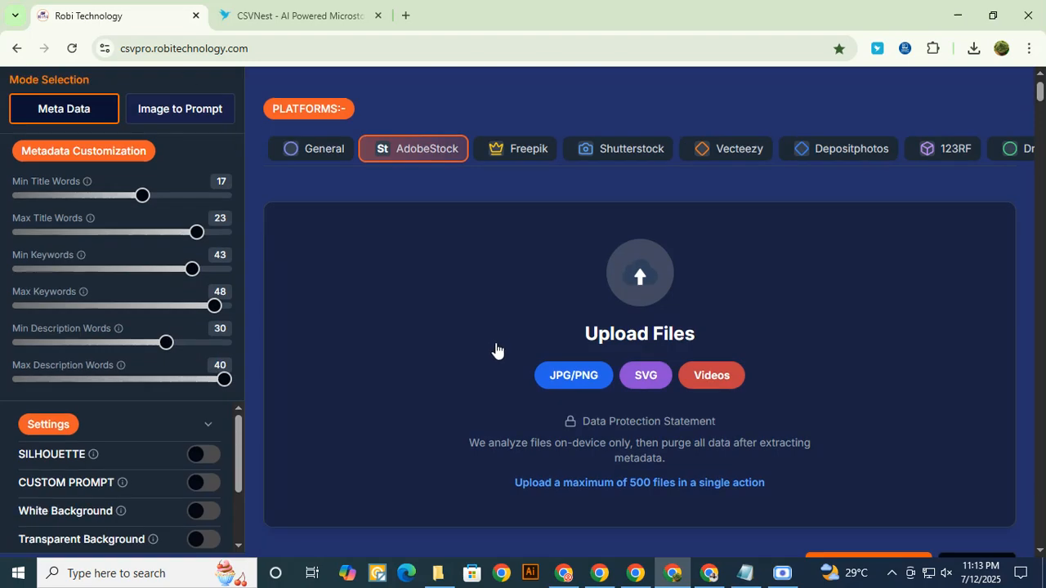
{"action": "scroll", "coordinate": [584, 385], "scroll_direction": "up", "scroll_amount": 5}
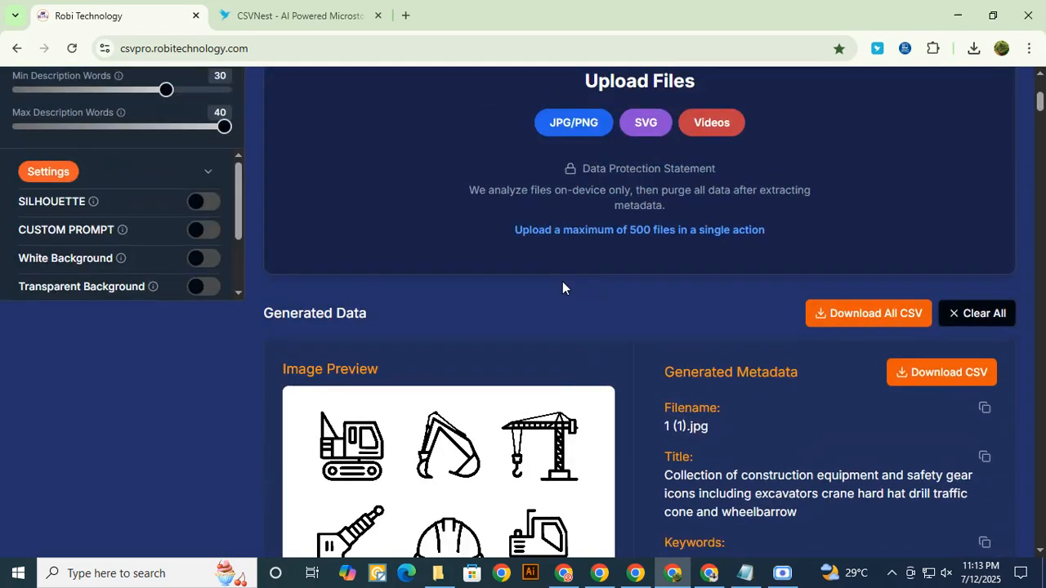
{"action": "scroll", "coordinate": [565, 287], "scroll_direction": "up", "scroll_amount": 2}
{"action": "scroll", "coordinate": [624, 443], "scroll_direction": "down", "scroll_amount": 3}
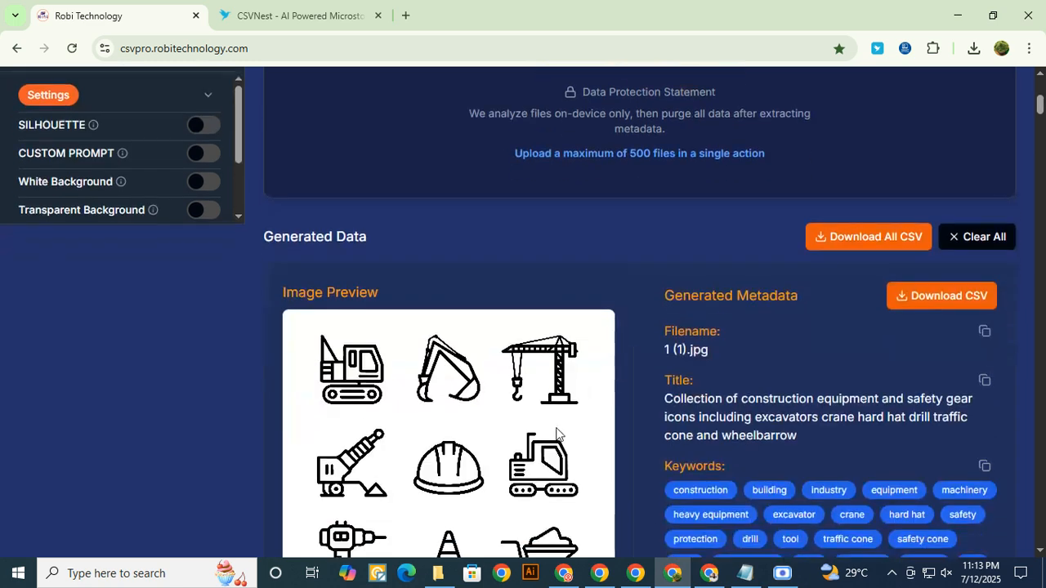
{"action": "left_click", "coordinate": [889, 239]}
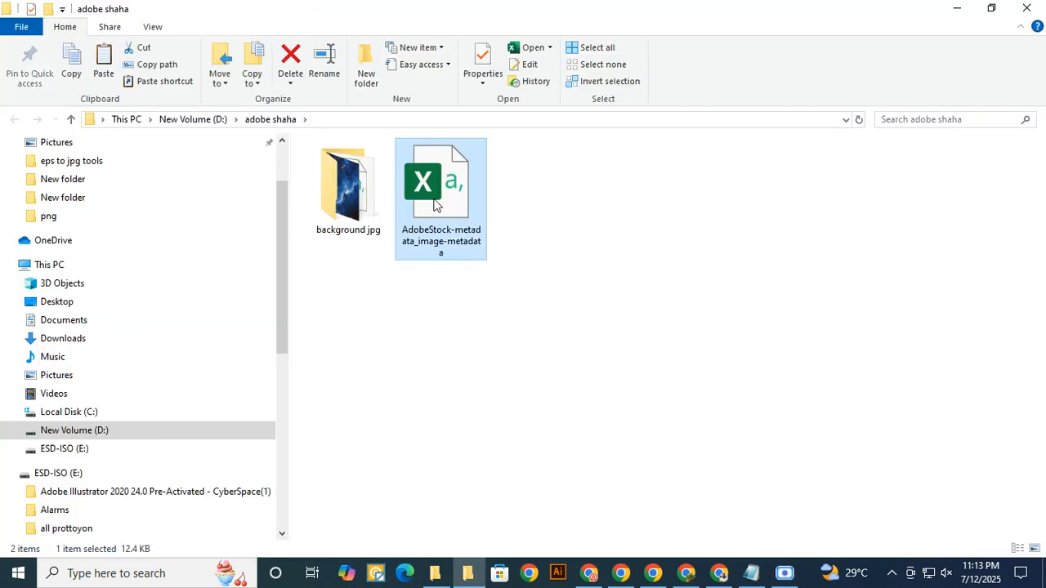
{"action": "double_click", "coordinate": [435, 204]}
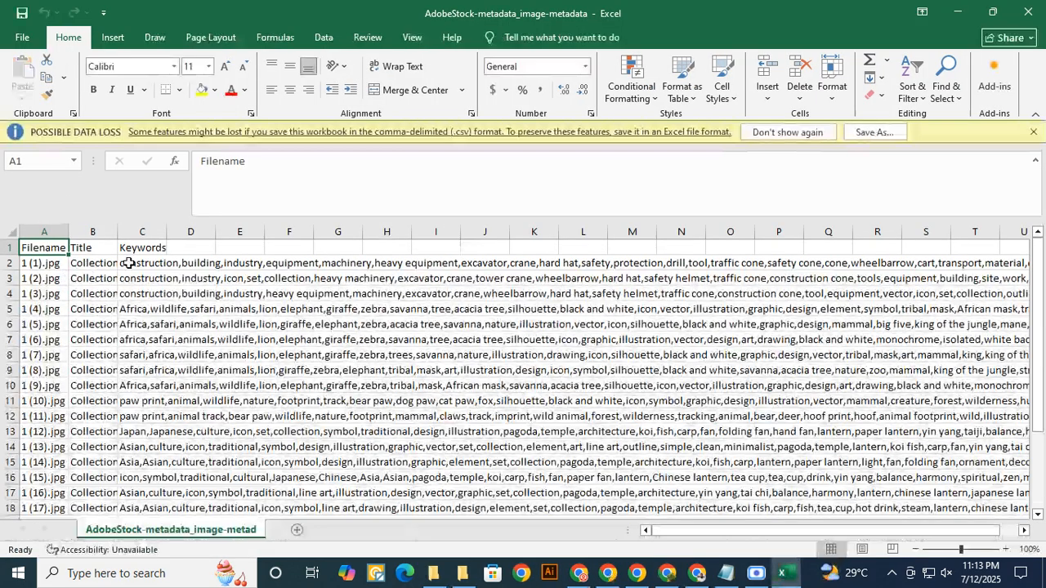
Widen the Title column and copy all image titles from B2 to B25.
{"action": "left_click_drag", "start_coordinate": [118, 233], "coordinate": [612, 235]}
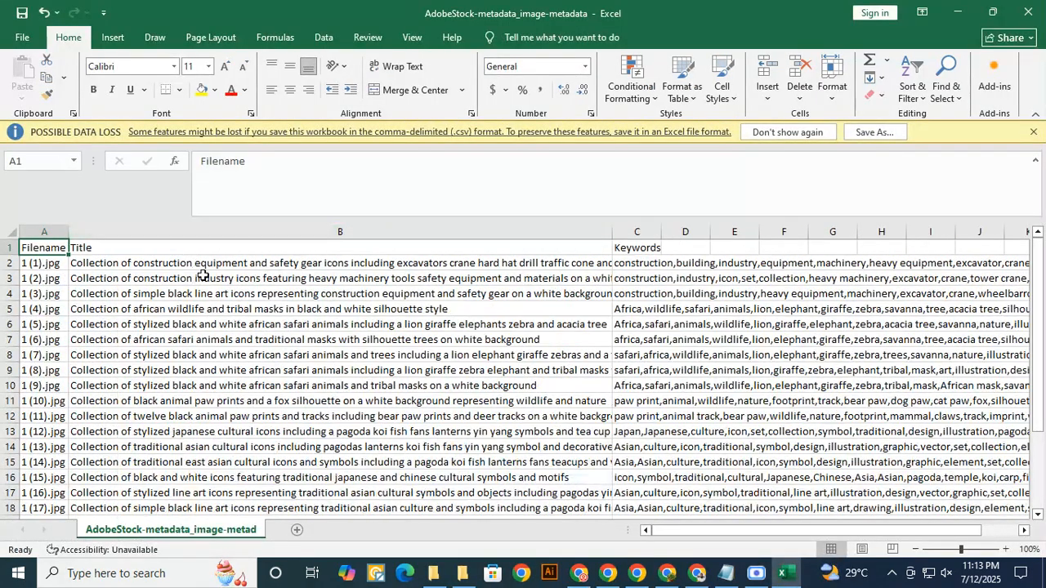
{"action": "left_click_drag", "start_coordinate": [197, 267], "coordinate": [303, 464]}
{"action": "right_click", "coordinate": [291, 339]}
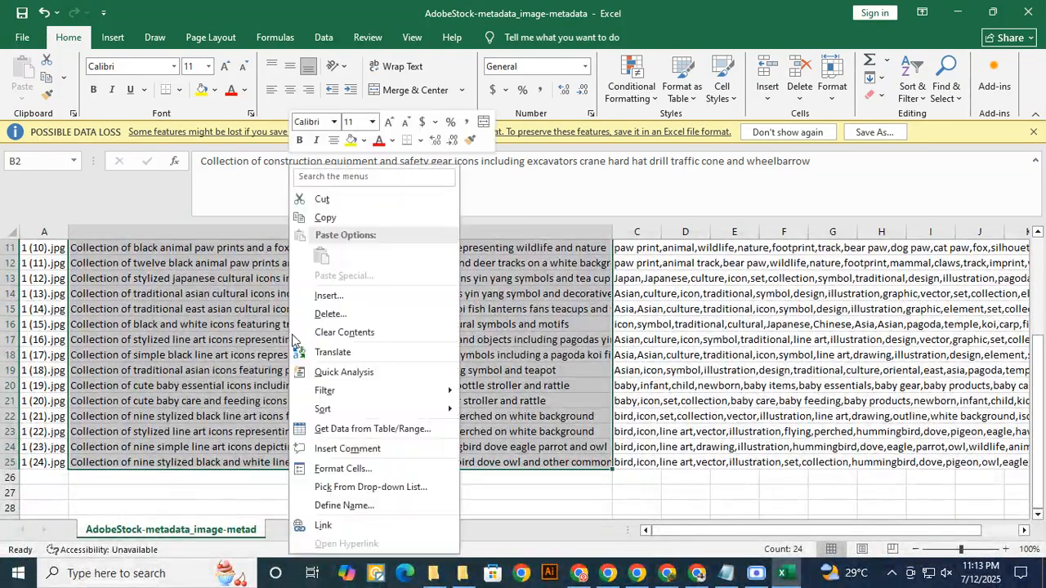
{"action": "left_click", "coordinate": [345, 219]}
{"action": "scroll", "coordinate": [345, 222], "scroll_direction": "up", "scroll_amount": 4}
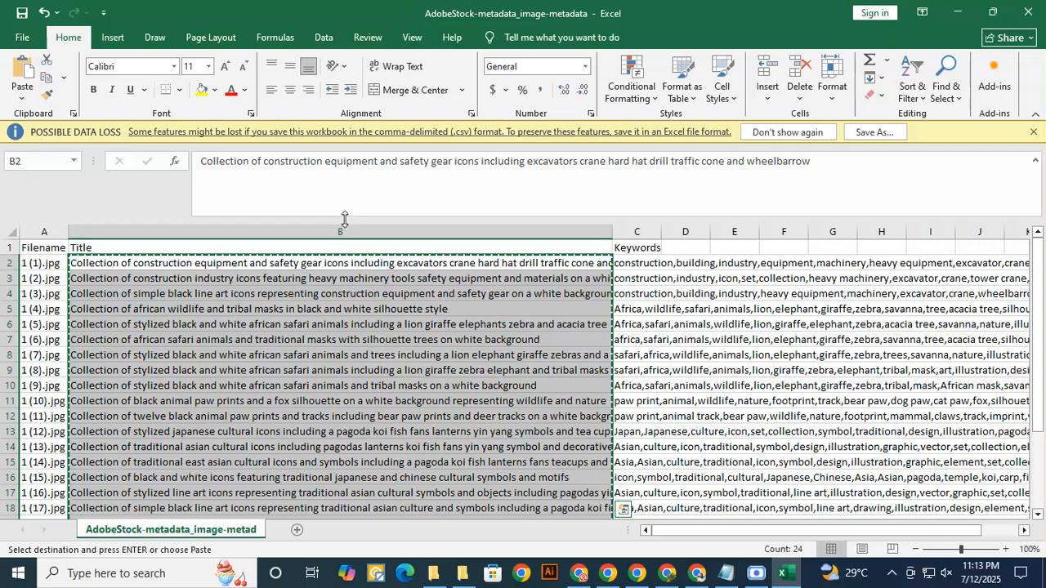
Switch to WebRename and load the EPS files 1 (1) to 1 (24) from the nested New folder inside Friday on drive E.
{"action": "left_click", "coordinate": [697, 573]}
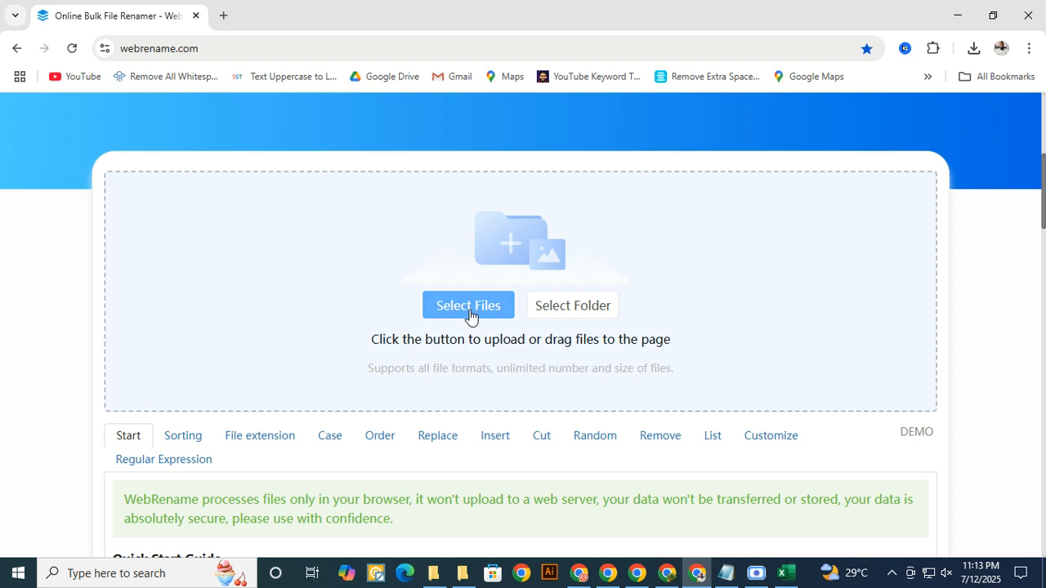
{"action": "scroll", "coordinate": [458, 352], "scroll_direction": "down", "scroll_amount": 4}
{"action": "scroll", "coordinate": [436, 340], "scroll_direction": "up", "scroll_amount": 3}
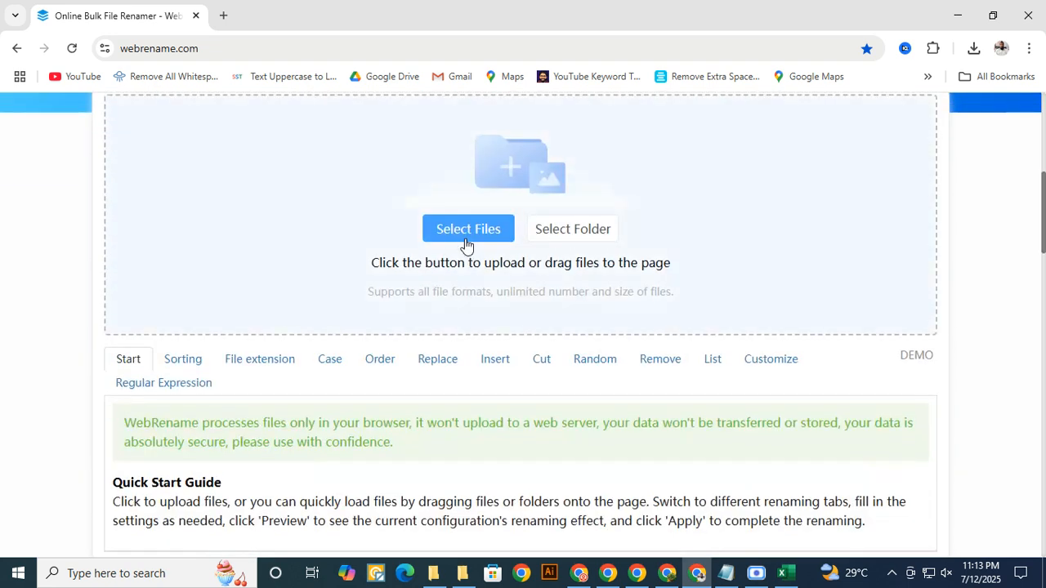
{"action": "left_click", "coordinate": [467, 235]}
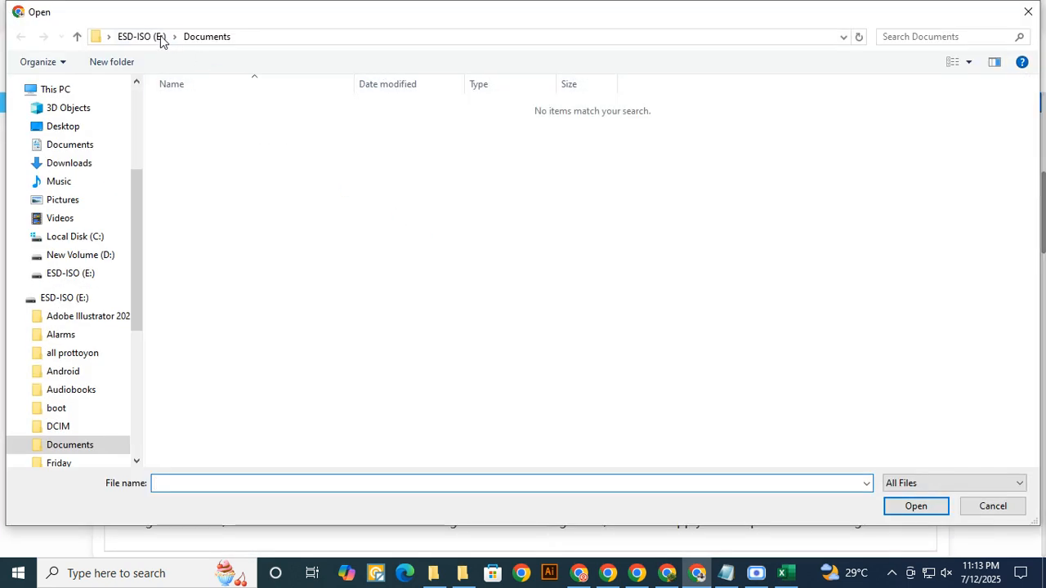
{"action": "left_click", "coordinate": [152, 38]}
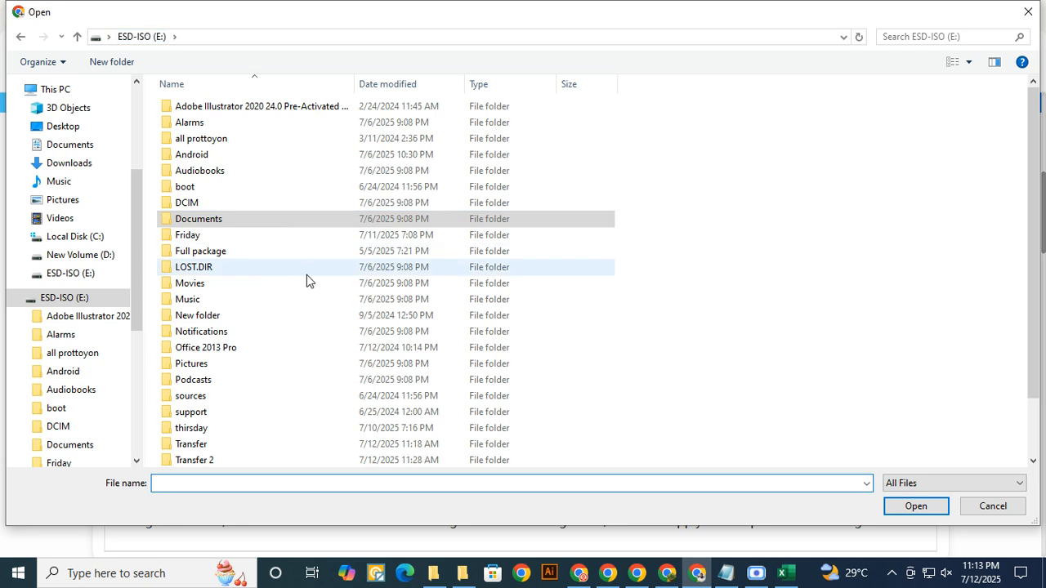
{"action": "double_click", "coordinate": [197, 236]}
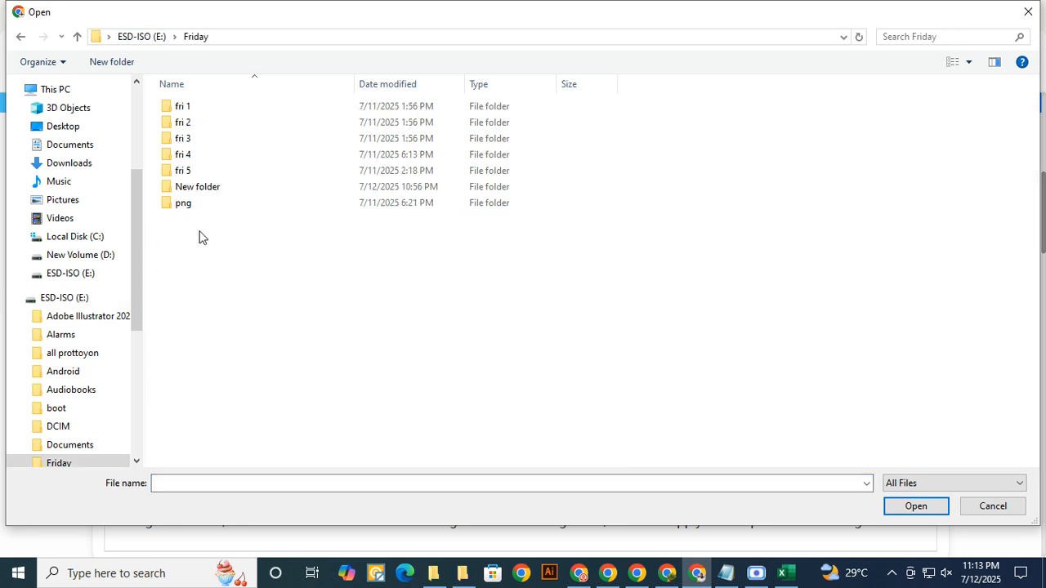
{"action": "double_click", "coordinate": [212, 187]}
{"action": "double_click", "coordinate": [204, 106]}
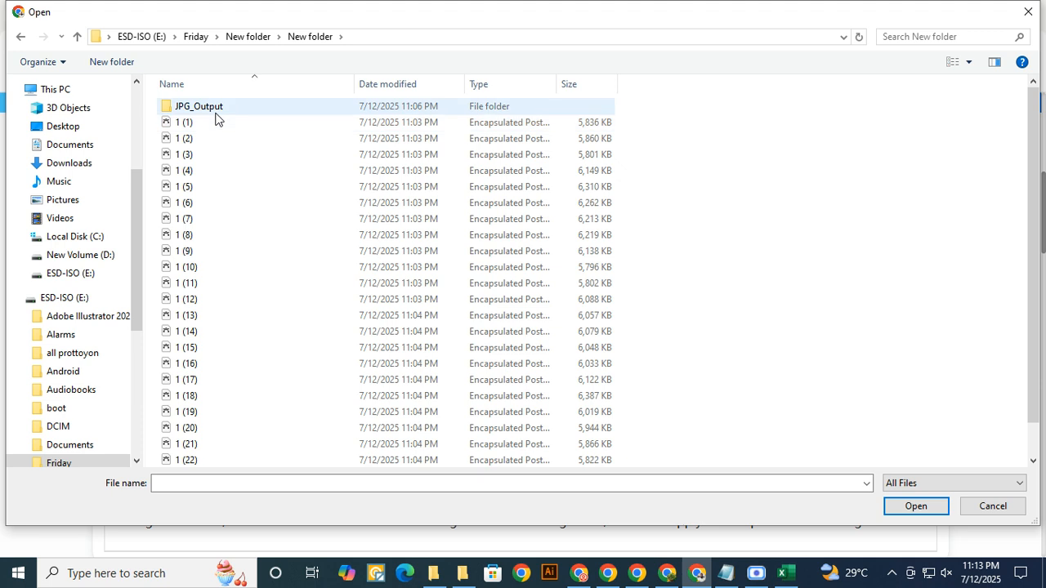
{"action": "left_click_drag", "start_coordinate": [152, 124], "coordinate": [345, 517]}
{"action": "left_click", "coordinate": [887, 504]}
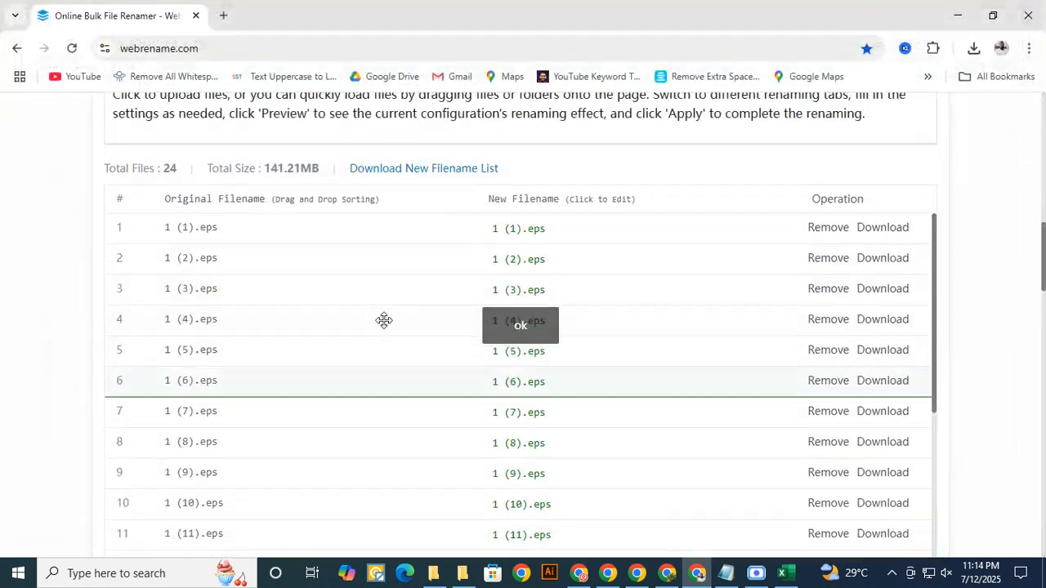
Paste the copied titles as the name list to replace the EPS filenames, then preview and apply the renaming.
{"action": "scroll", "coordinate": [384, 320], "scroll_direction": "up", "scroll_amount": 3}
{"action": "left_click", "coordinate": [717, 201]}
{"action": "left_click", "coordinate": [431, 378]}
{"action": "key", "text": "ctrl+v"}
{"action": "scroll", "coordinate": [254, 377], "scroll_direction": "down", "scroll_amount": 3}
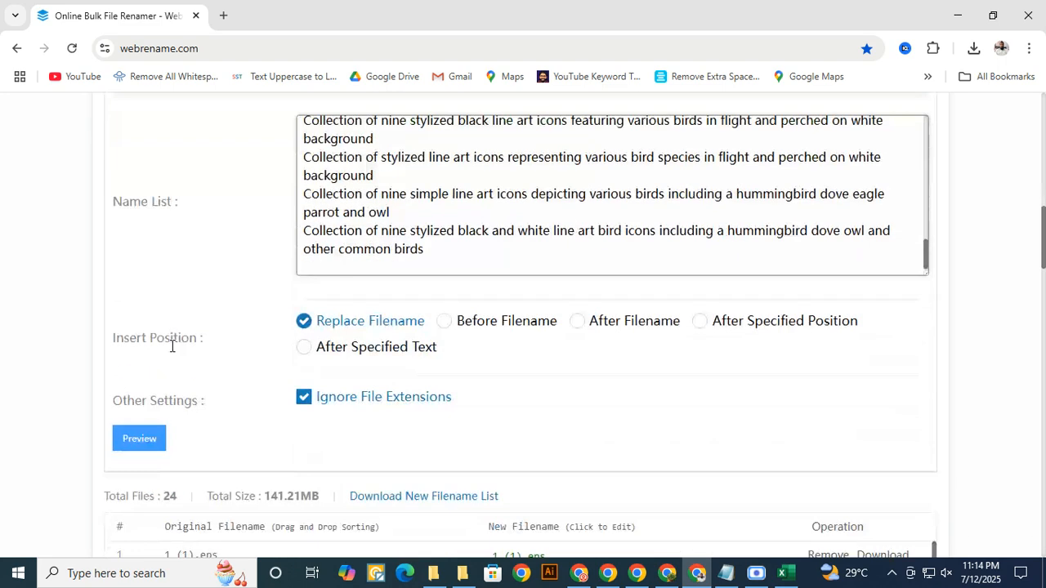
{"action": "left_click", "coordinate": [139, 439]}
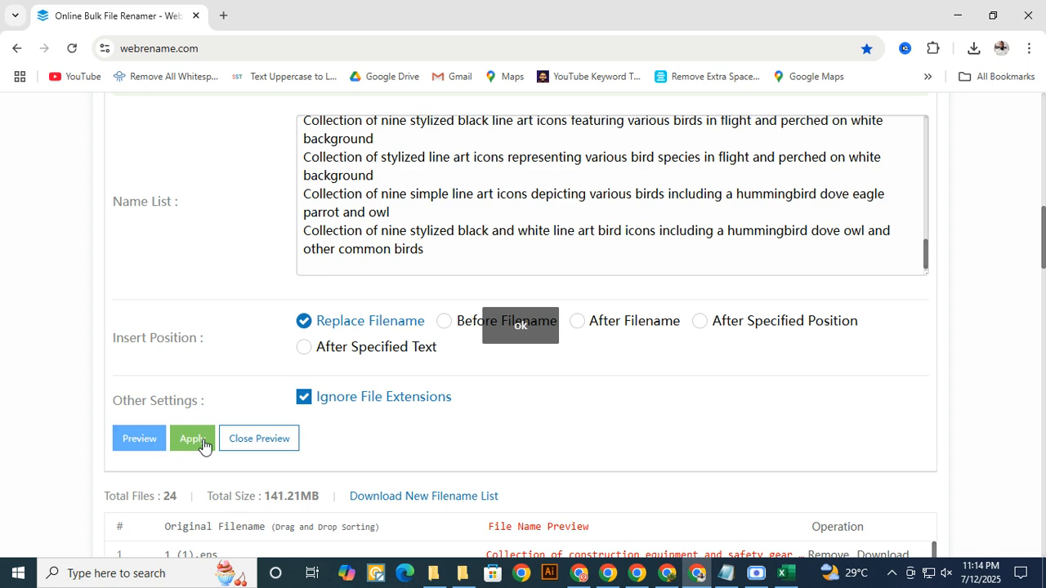
{"action": "left_click", "coordinate": [203, 443]}
Download all renamed EPS files together and check the progress of all_file_webrename (1).zip.
{"action": "scroll", "coordinate": [684, 395], "scroll_direction": "down", "scroll_amount": 7}
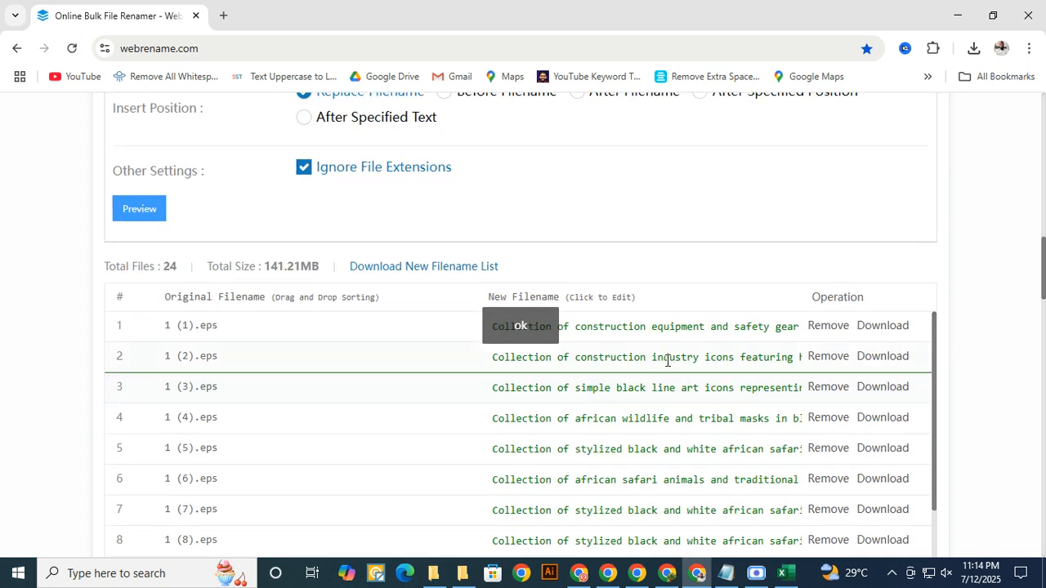
{"action": "left_click", "coordinate": [748, 341]}
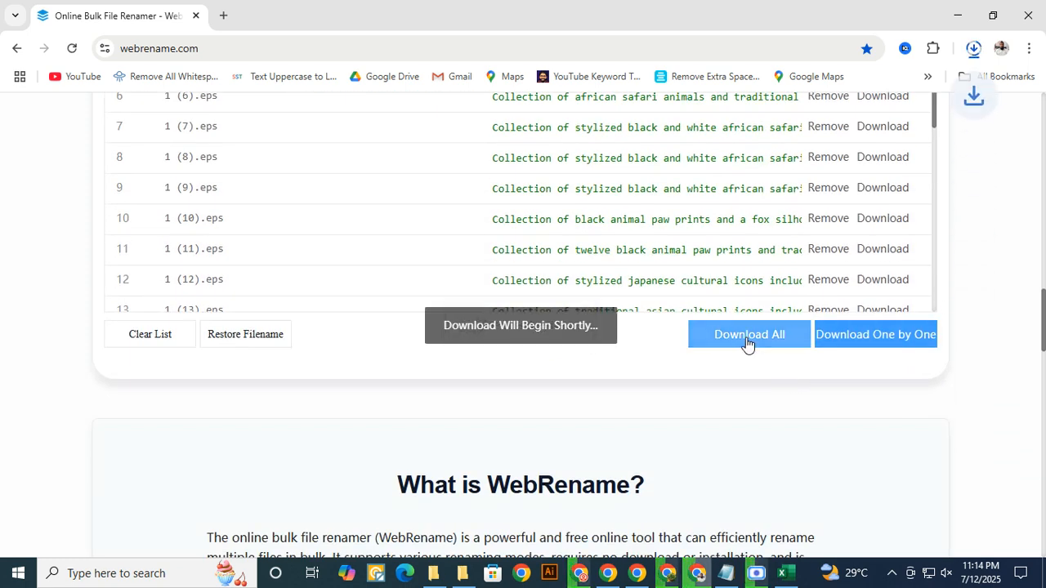
{"action": "left_click", "coordinate": [973, 52]}
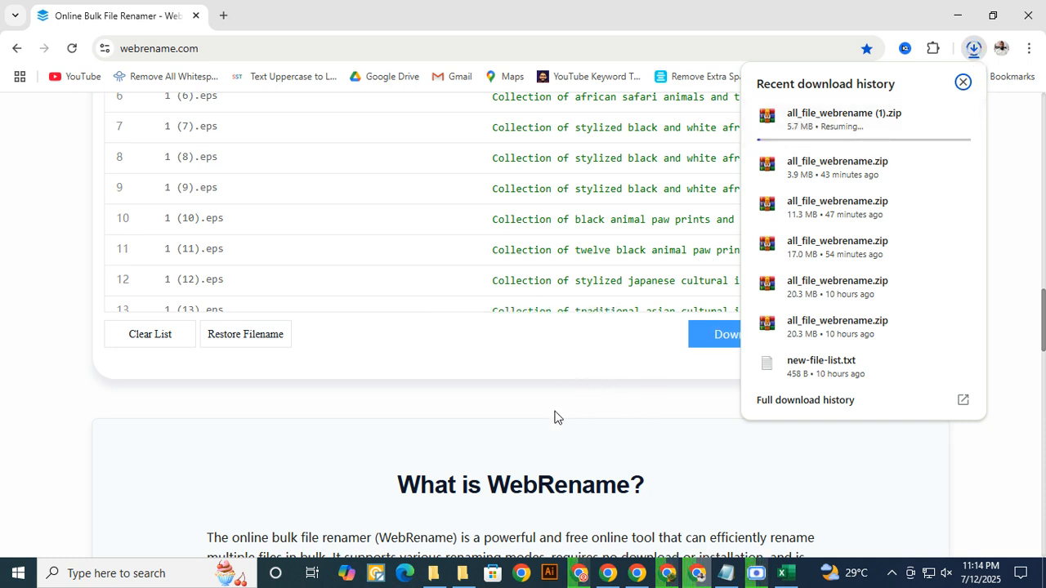
{"action": "mouse_move", "coordinate": [880, 131]}
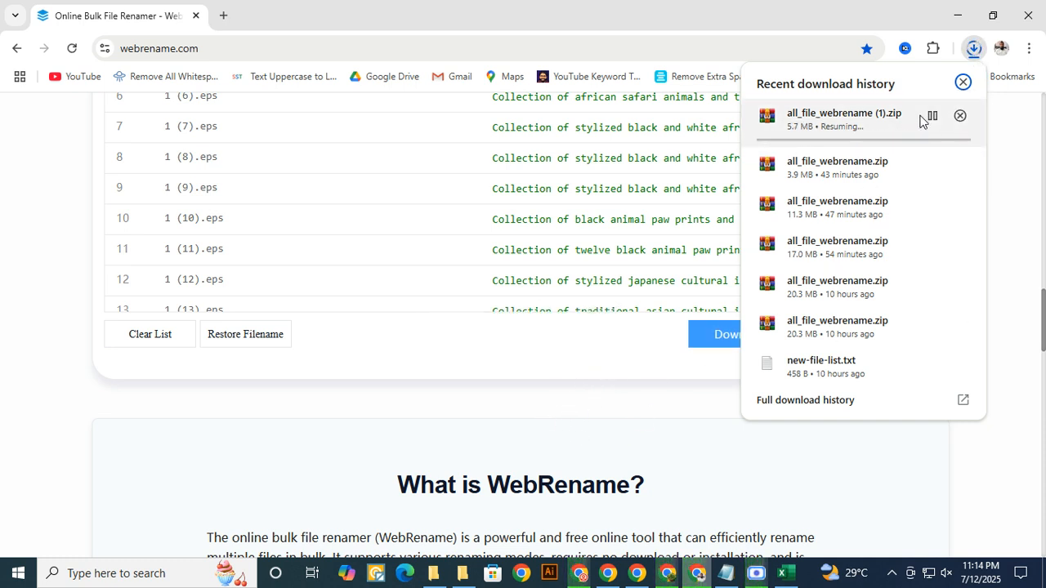
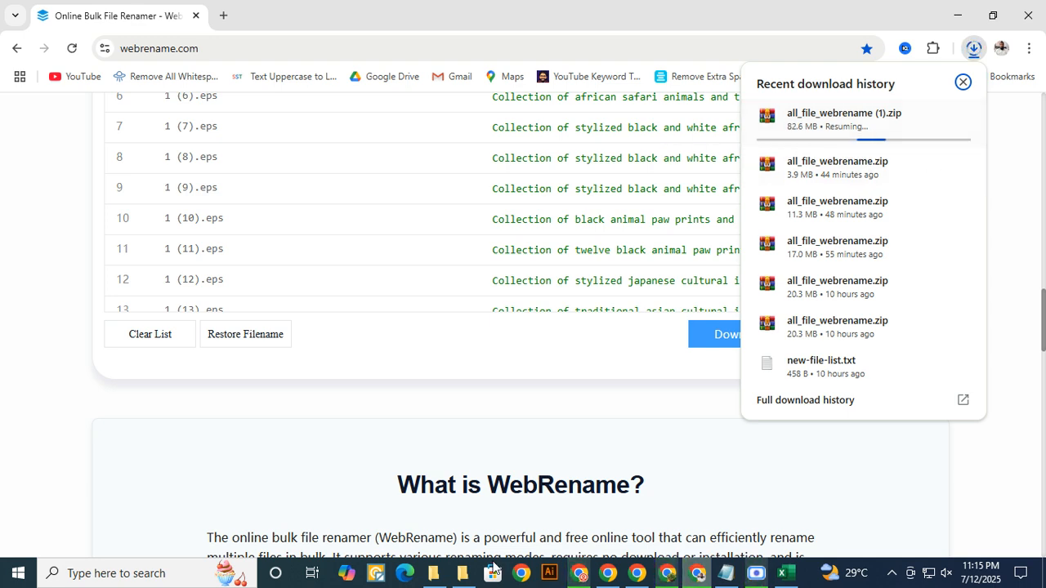
Check the CSV PRO page briefly and return to WebRename.
{"action": "left_click", "coordinate": [666, 576]}
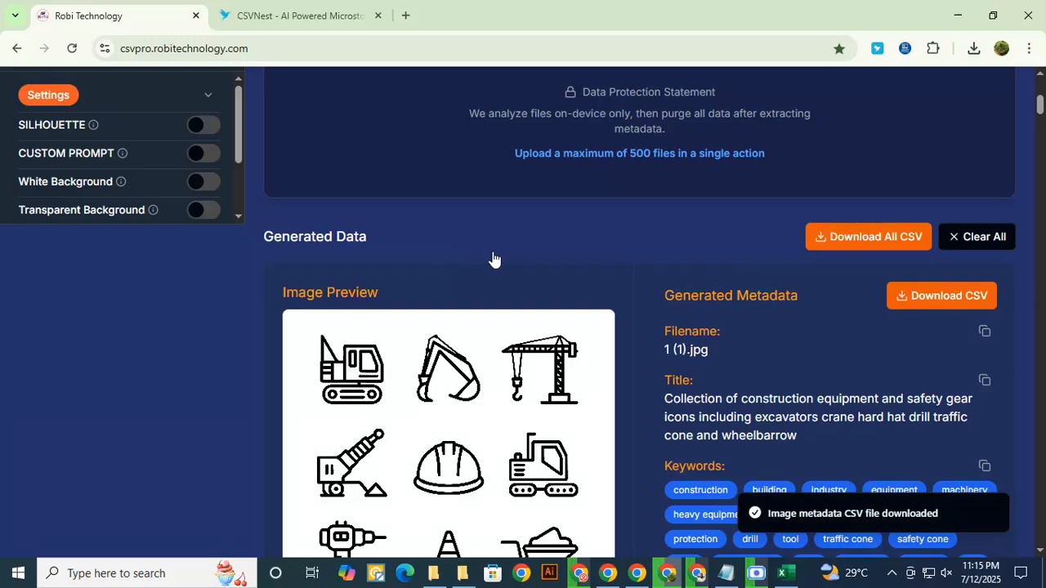
{"action": "mouse_move", "coordinate": [699, 580]}
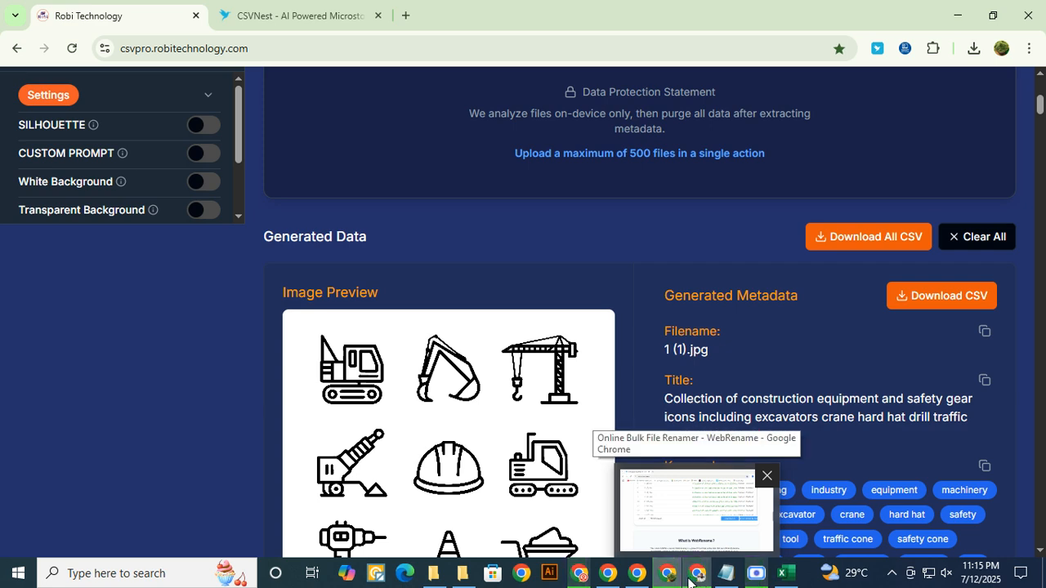
{"action": "left_click", "coordinate": [701, 578]}
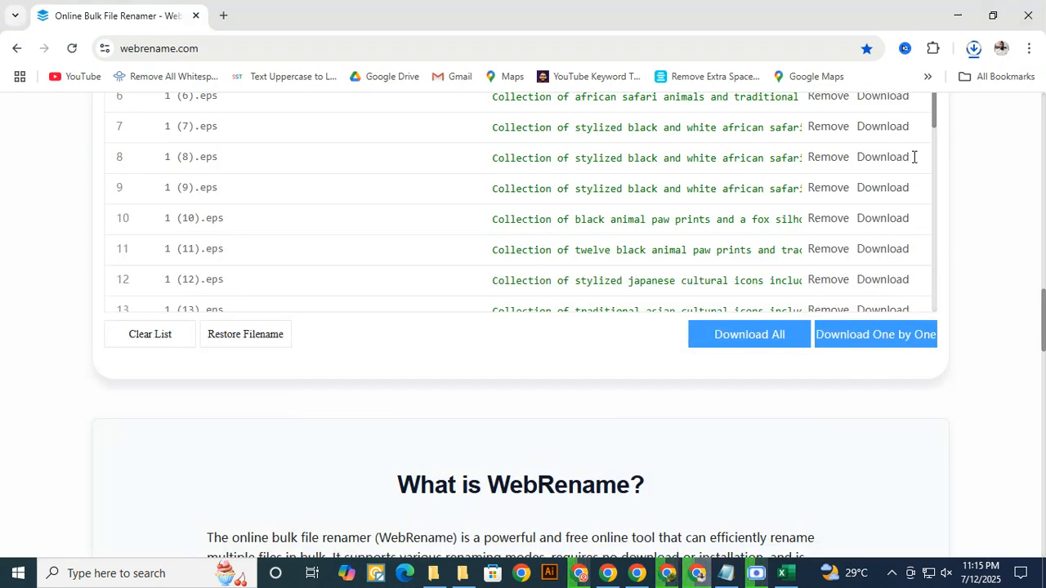
Open the Downloads folder from the finished EPS download and delete the old all_file_webrename archive and folder.
{"action": "left_click", "coordinate": [973, 48]}
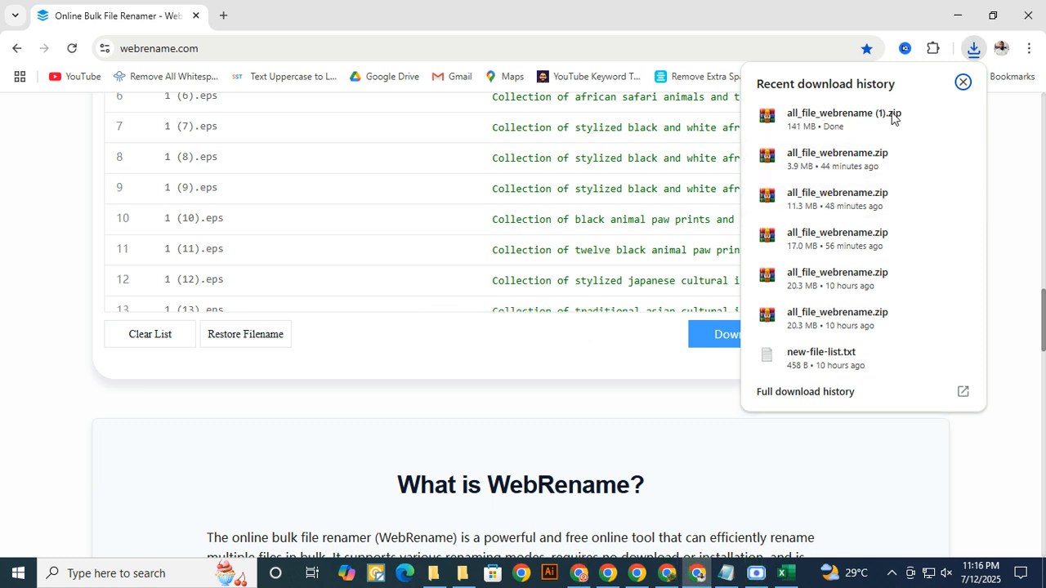
{"action": "left_click", "coordinate": [932, 116]}
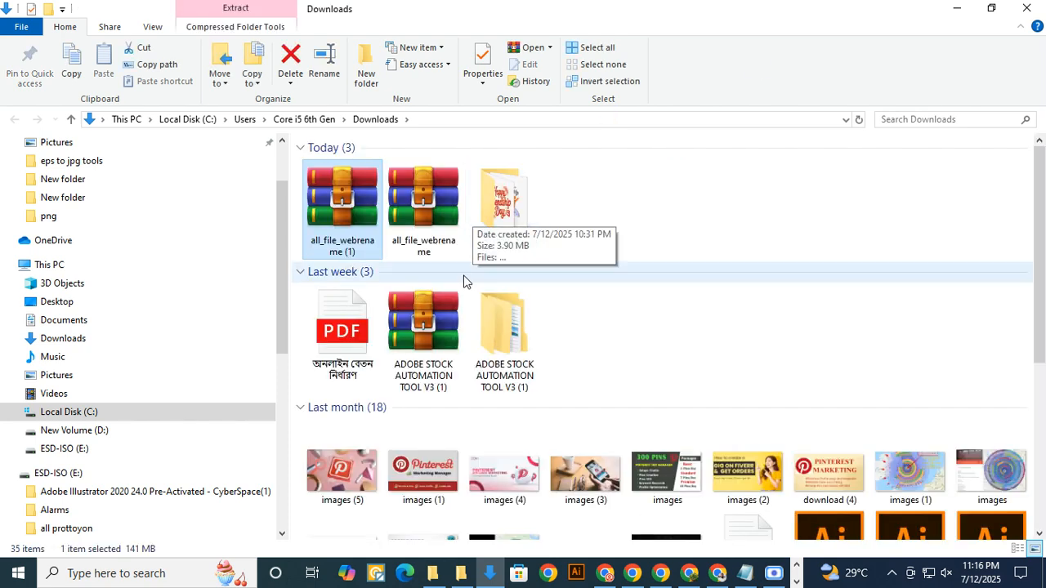
{"action": "right_click", "coordinate": [419, 201]}
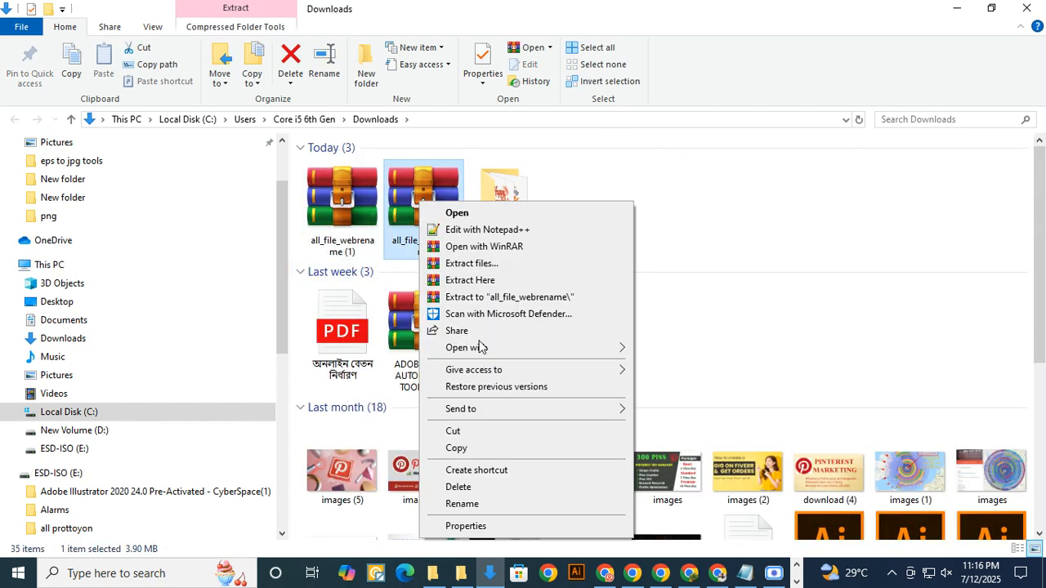
{"action": "left_click", "coordinate": [464, 490]}
{"action": "left_click", "coordinate": [436, 223]}
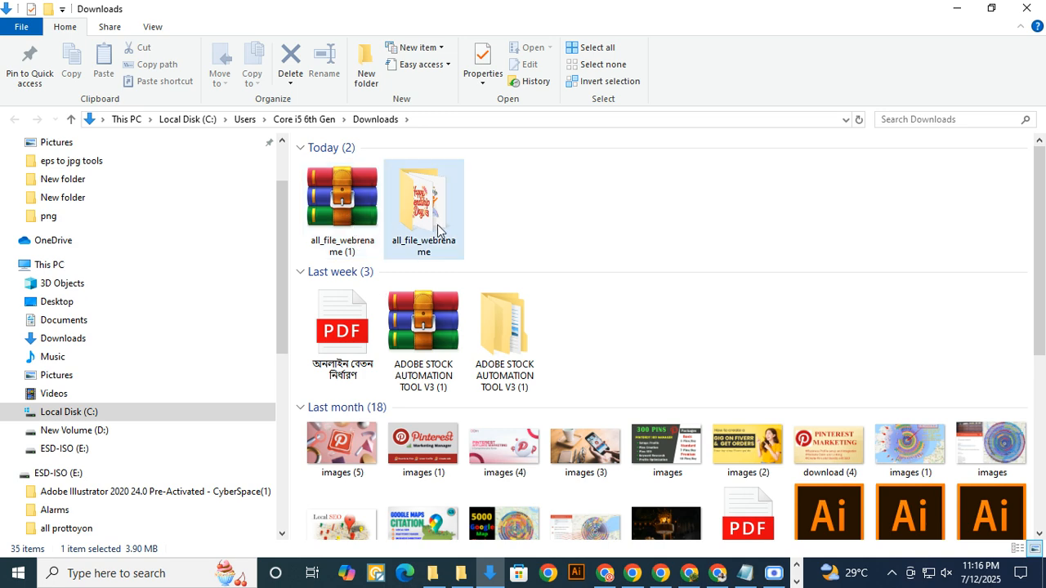
{"action": "right_click", "coordinate": [433, 223]}
{"action": "left_click", "coordinate": [466, 507]}
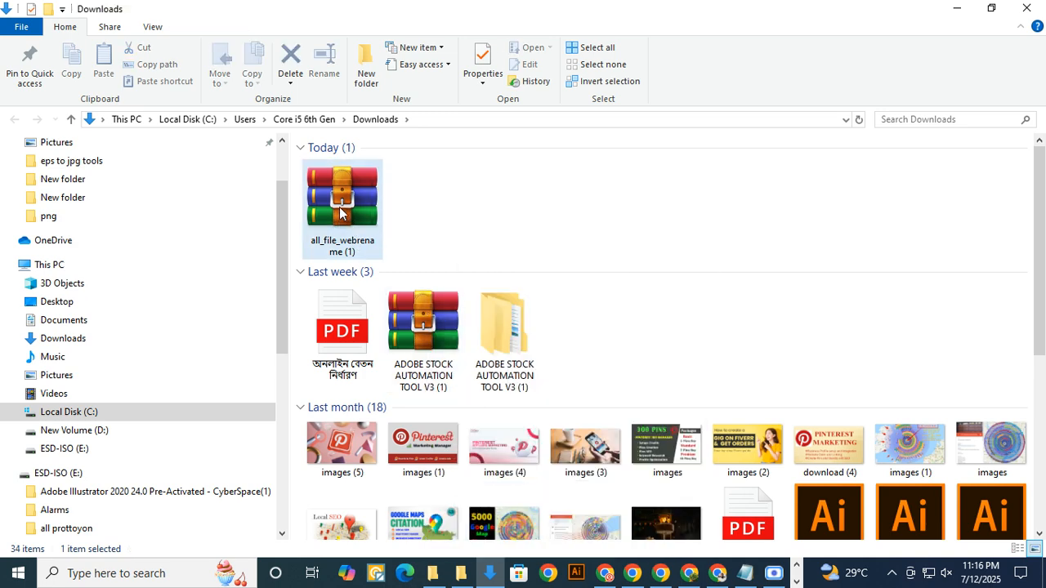
Extract the all_file_webrename (1) archive into its own folder in Downloads, then delete the archive.
{"action": "right_click", "coordinate": [344, 200]}
{"action": "left_click", "coordinate": [408, 262]}
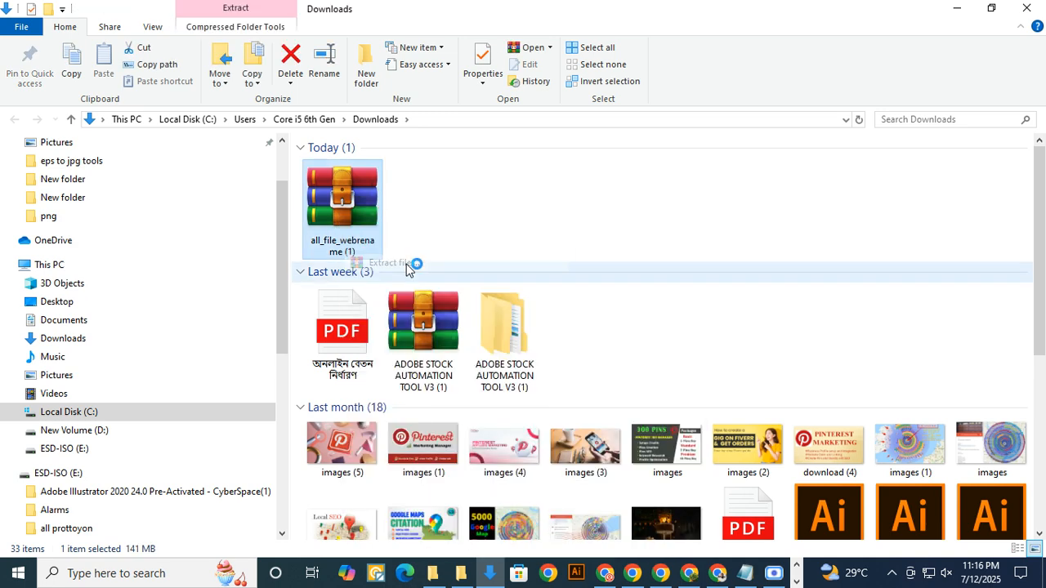
{"action": "left_click", "coordinate": [571, 457]}
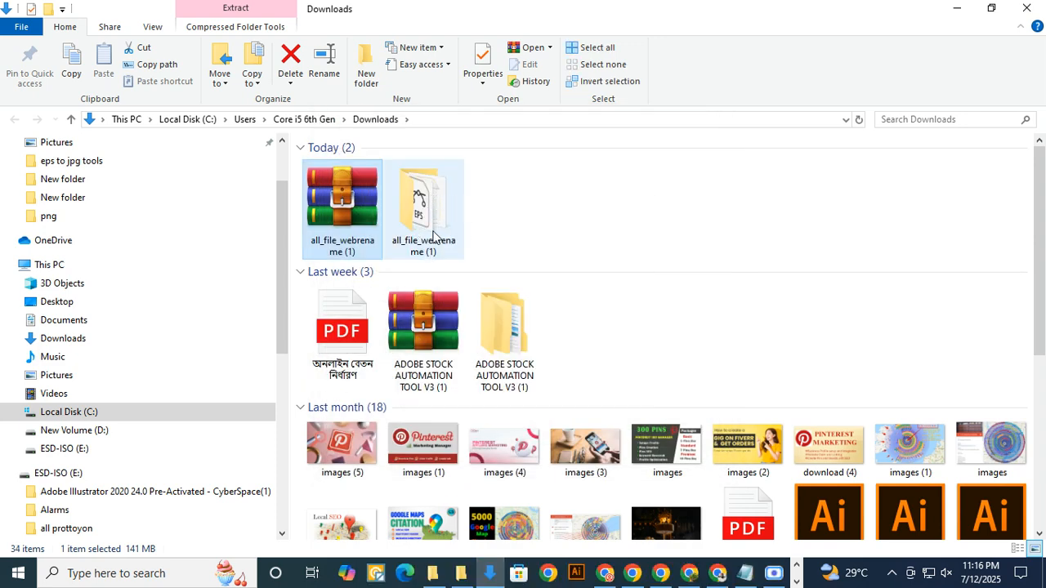
{"action": "right_click", "coordinate": [342, 202]}
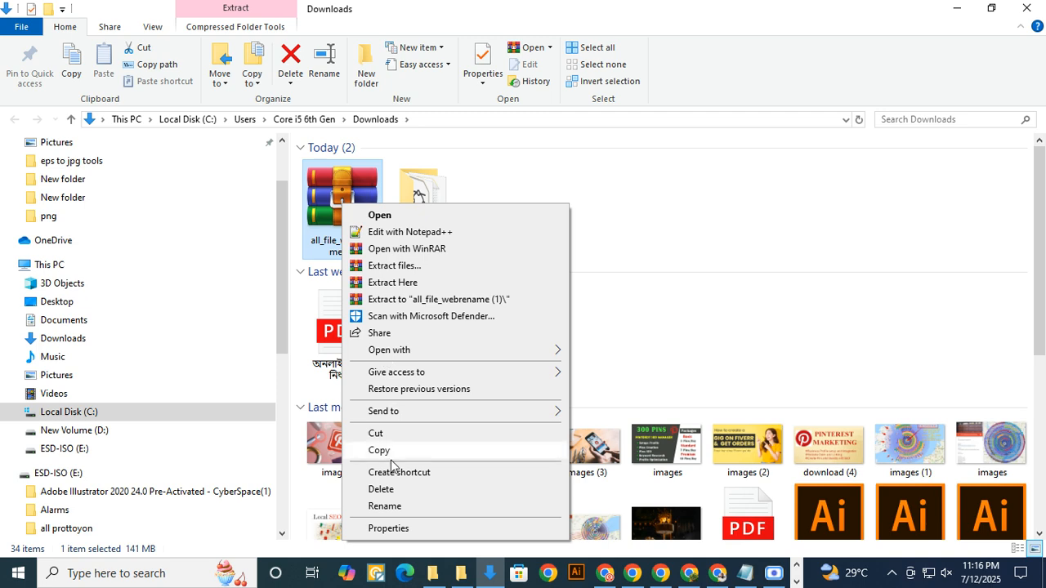
{"action": "left_click", "coordinate": [390, 490]}
Delete the cheat-sheet text file from the extracted all_file_webrename (1) folder.
{"action": "double_click", "coordinate": [345, 205]}
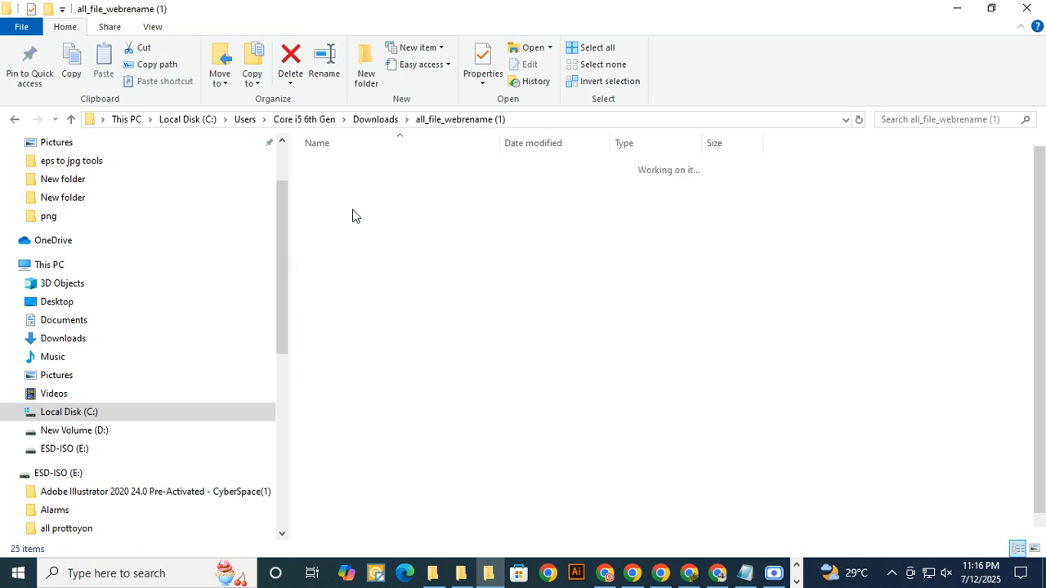
{"action": "left_click", "coordinate": [330, 167]}
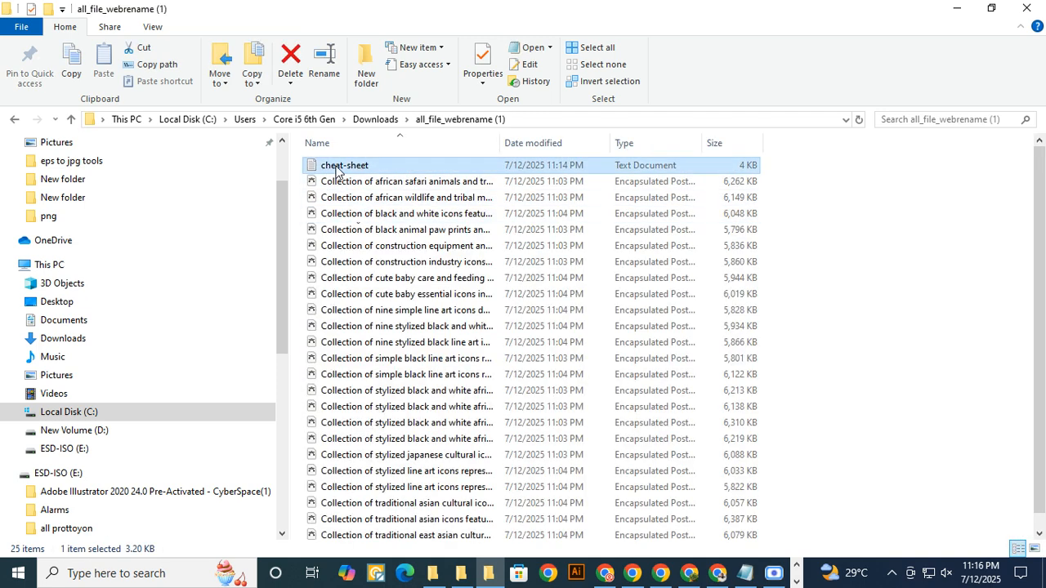
{"action": "right_click", "coordinate": [359, 167]}
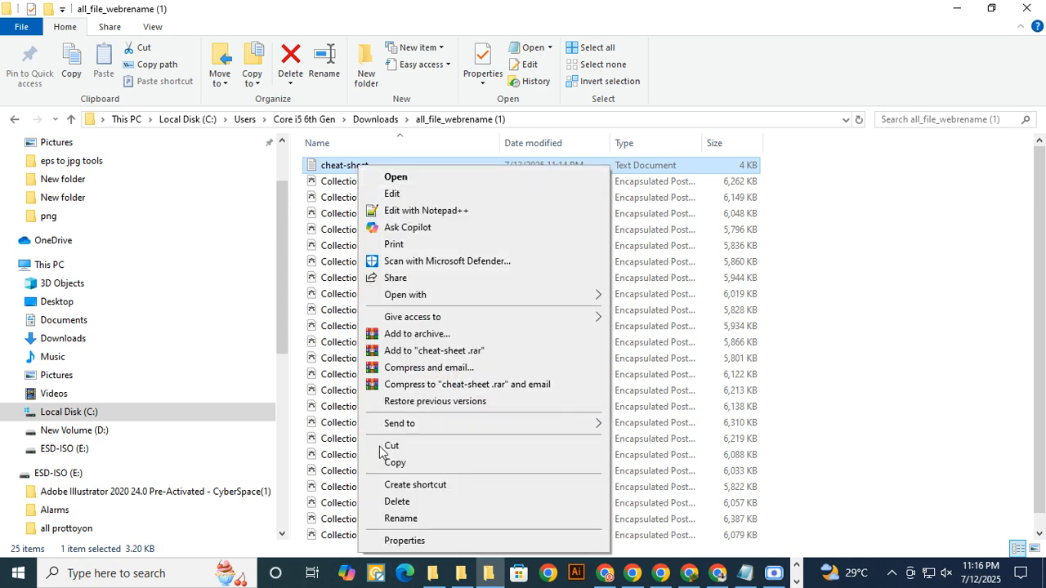
{"action": "left_click", "coordinate": [397, 501]}
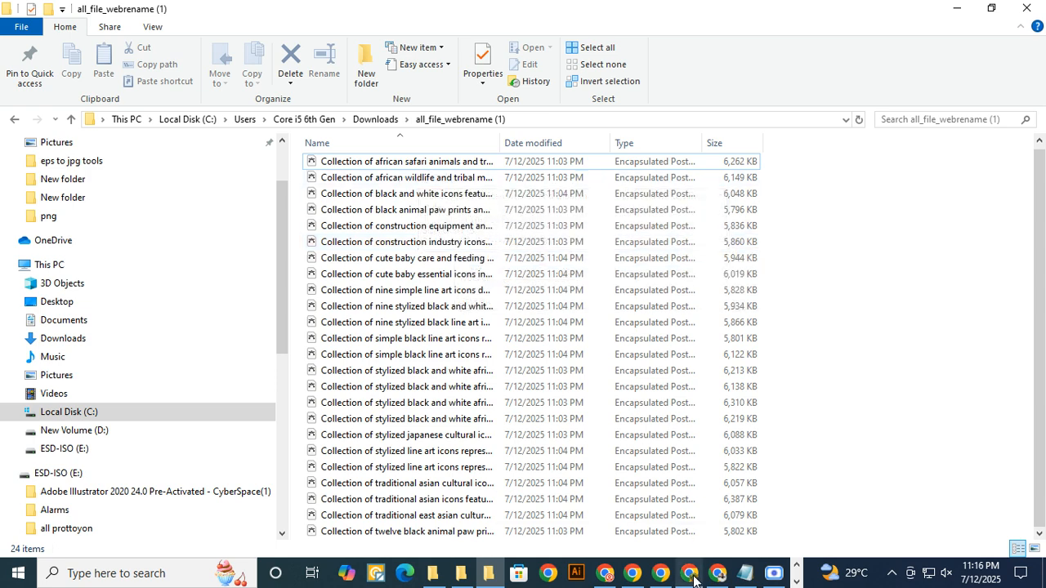
Switch back to WebRename and copy all the titles in the name list.
{"action": "mouse_move", "coordinate": [694, 579]}
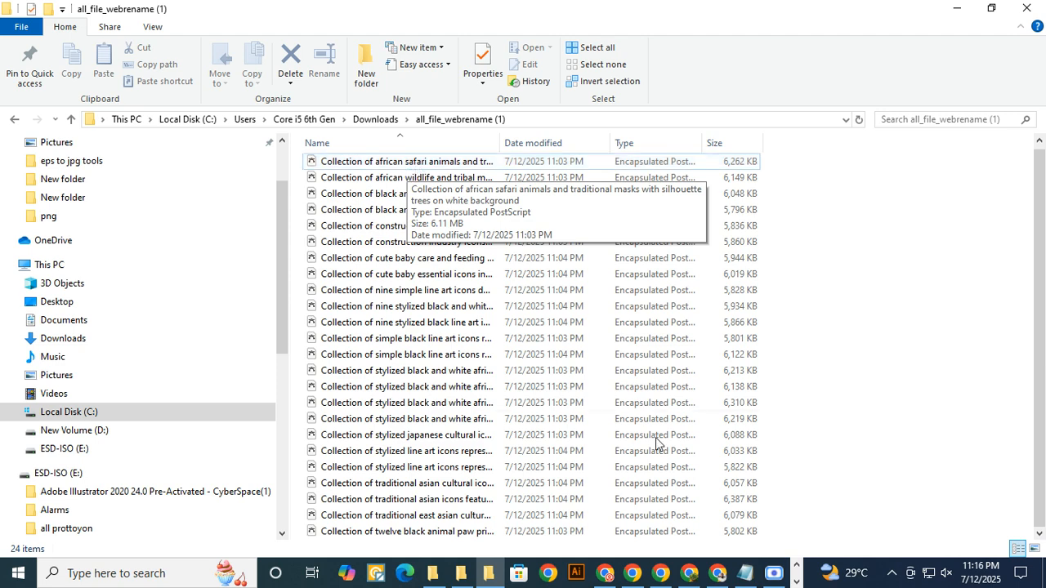
{"action": "left_click", "coordinate": [689, 574]}
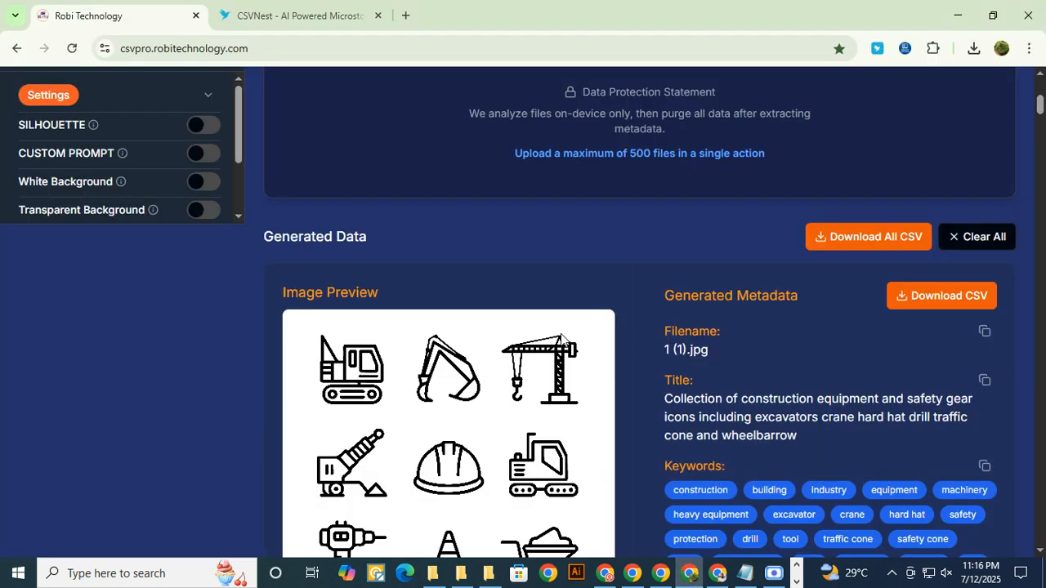
{"action": "left_click", "coordinate": [719, 577]}
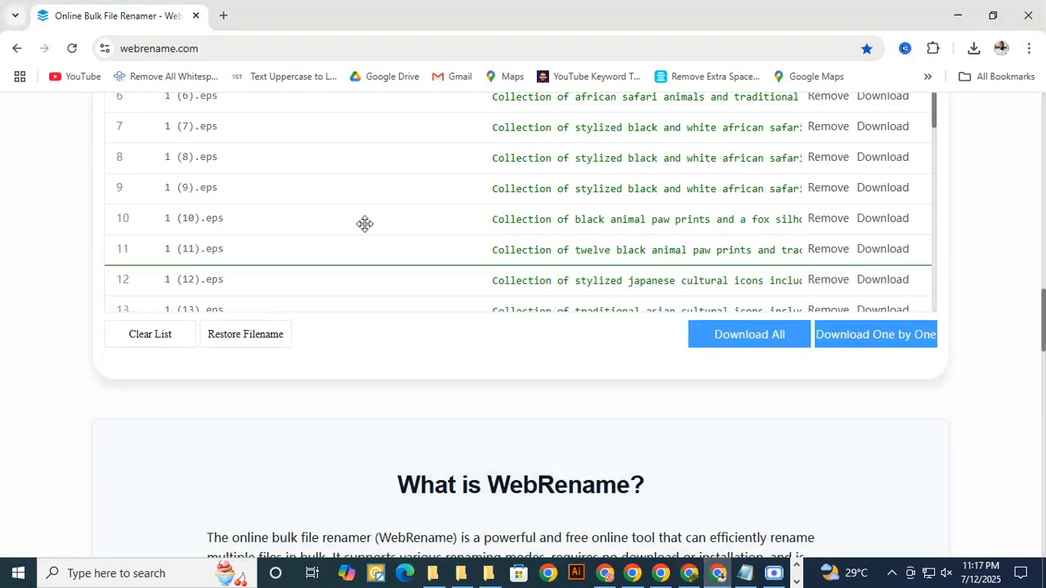
{"action": "scroll", "coordinate": [163, 270], "scroll_direction": "up", "scroll_amount": 10}
{"action": "scroll", "coordinate": [478, 245], "scroll_direction": "down", "scroll_amount": 2}
{"action": "scroll", "coordinate": [490, 251], "scroll_direction": "up", "scroll_amount": 1}
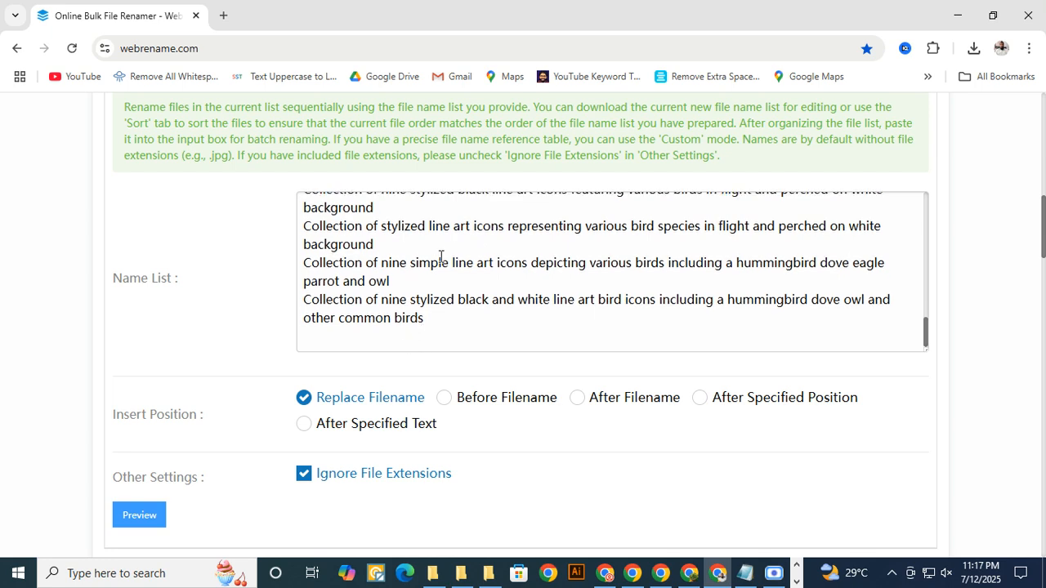
{"action": "scroll", "coordinate": [403, 327], "scroll_direction": "up", "scroll_amount": 2}
{"action": "triple_click", "coordinate": [415, 263]}
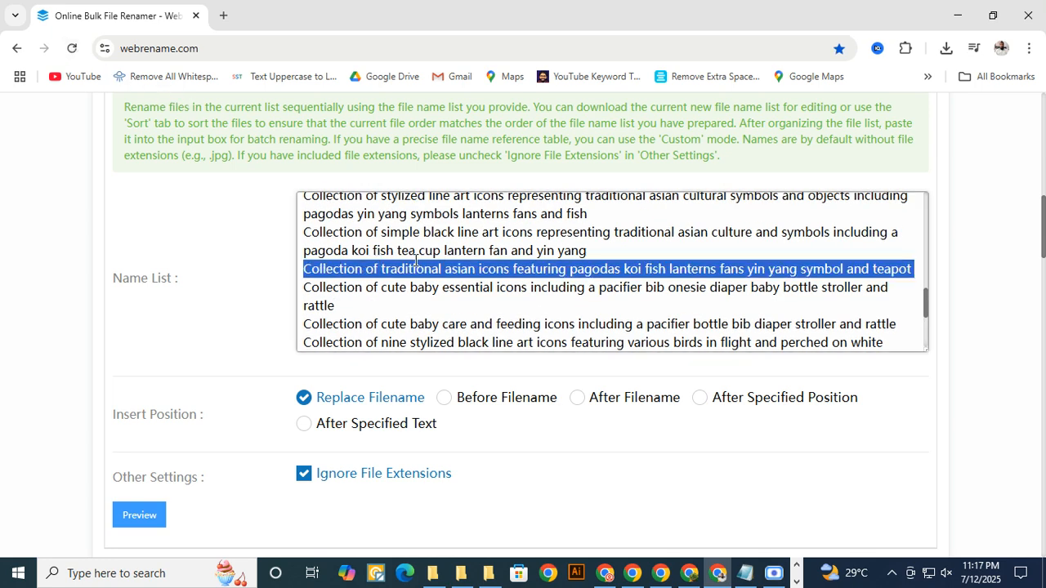
{"action": "key", "text": "ctrl+a"}
{"action": "right_click", "coordinate": [415, 260]}
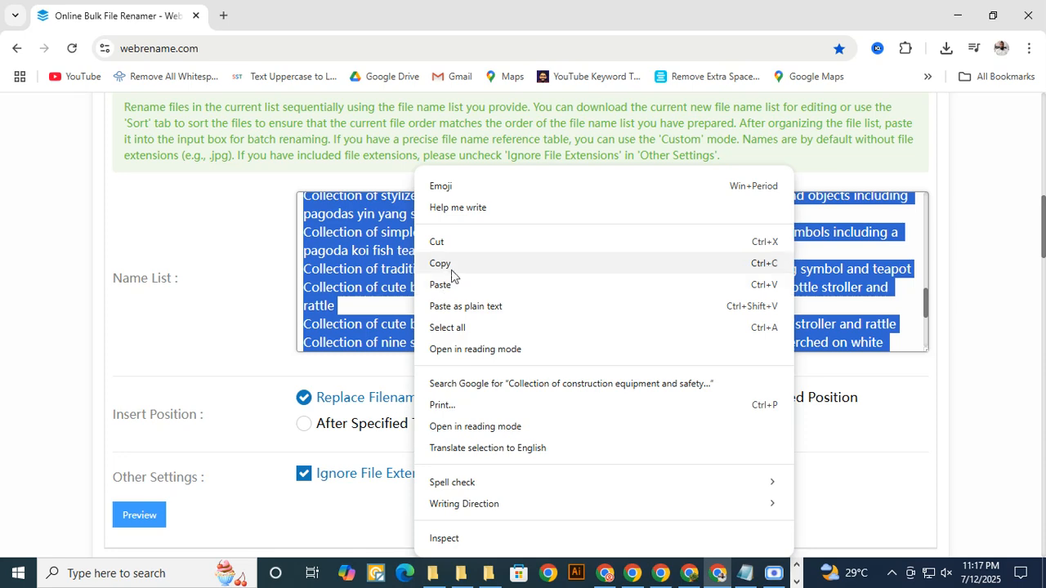
{"action": "left_click", "coordinate": [441, 263]}
Reload WebRename and load all the JPG files from the JPG_Output folder.
{"action": "left_click", "coordinate": [73, 49]}
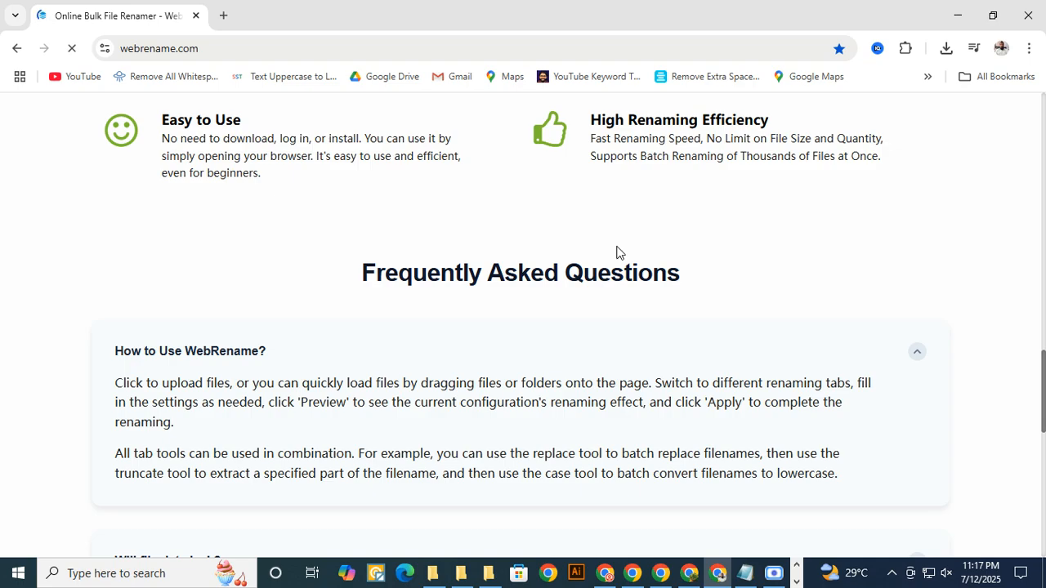
{"action": "scroll", "coordinate": [645, 261], "scroll_direction": "up", "scroll_amount": 10}
{"action": "scroll", "coordinate": [665, 272], "scroll_direction": "up", "scroll_amount": 3}
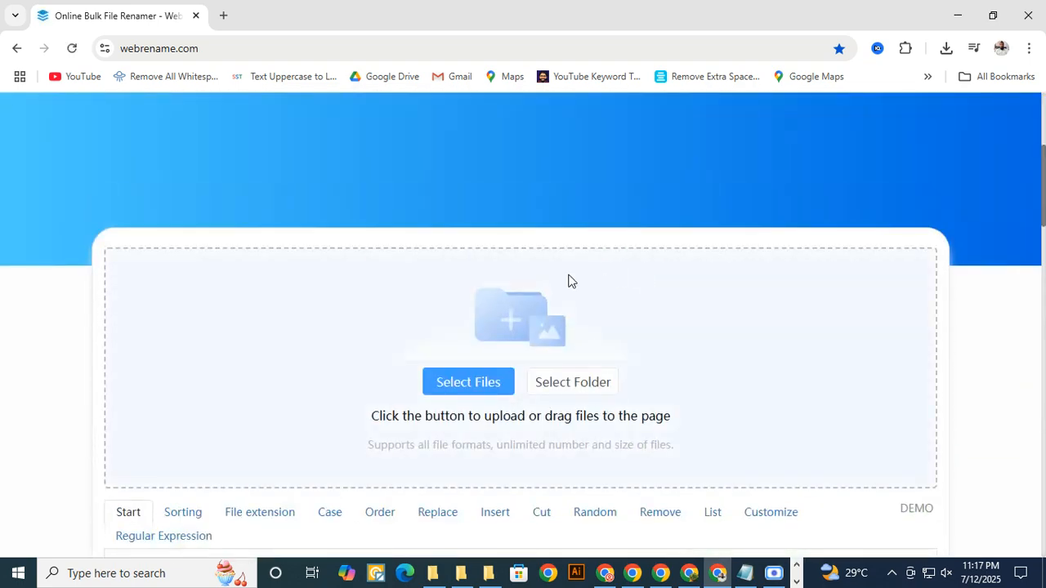
{"action": "scroll", "coordinate": [316, 156], "scroll_direction": "down", "scroll_amount": 2}
{"action": "left_click", "coordinate": [464, 232]}
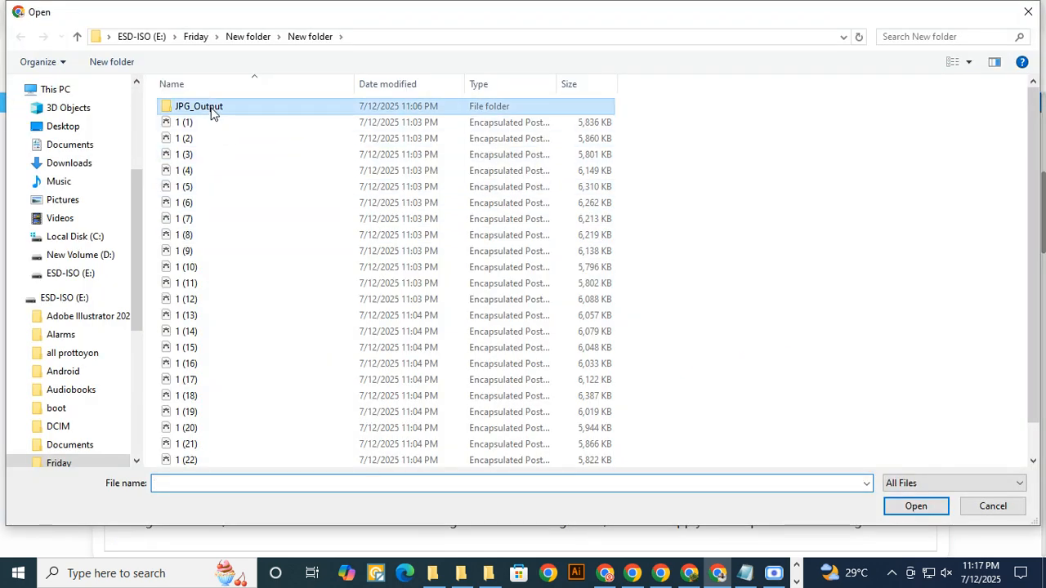
{"action": "double_click", "coordinate": [210, 107]}
{"action": "left_click_drag", "start_coordinate": [154, 107], "coordinate": [406, 582]}
{"action": "left_click", "coordinate": [915, 507]}
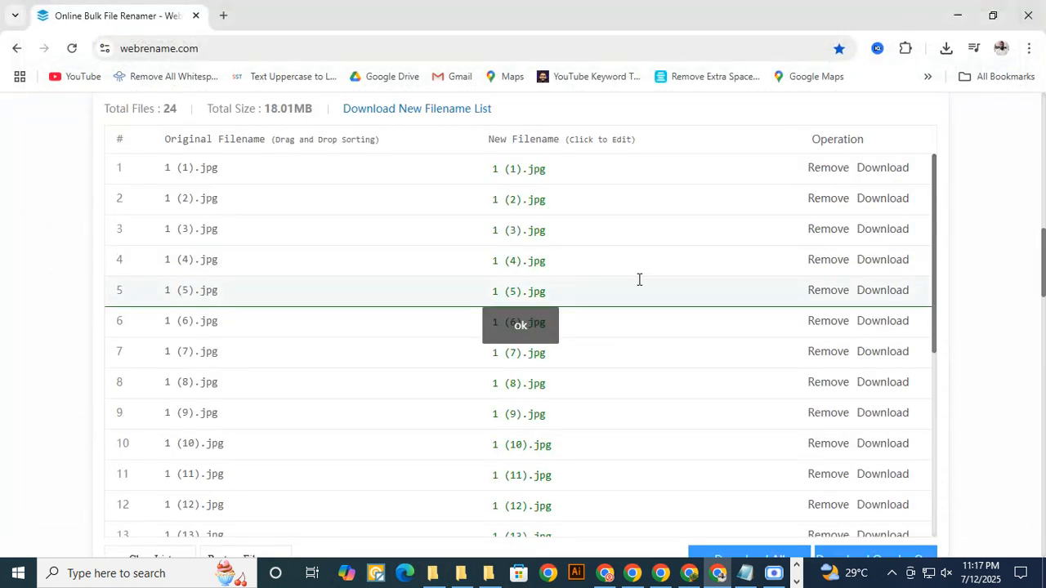
Paste the copied titles as the name list to replace the JPG filenames, then preview and apply the renaming.
{"action": "scroll", "coordinate": [639, 279], "scroll_direction": "up", "scroll_amount": 5}
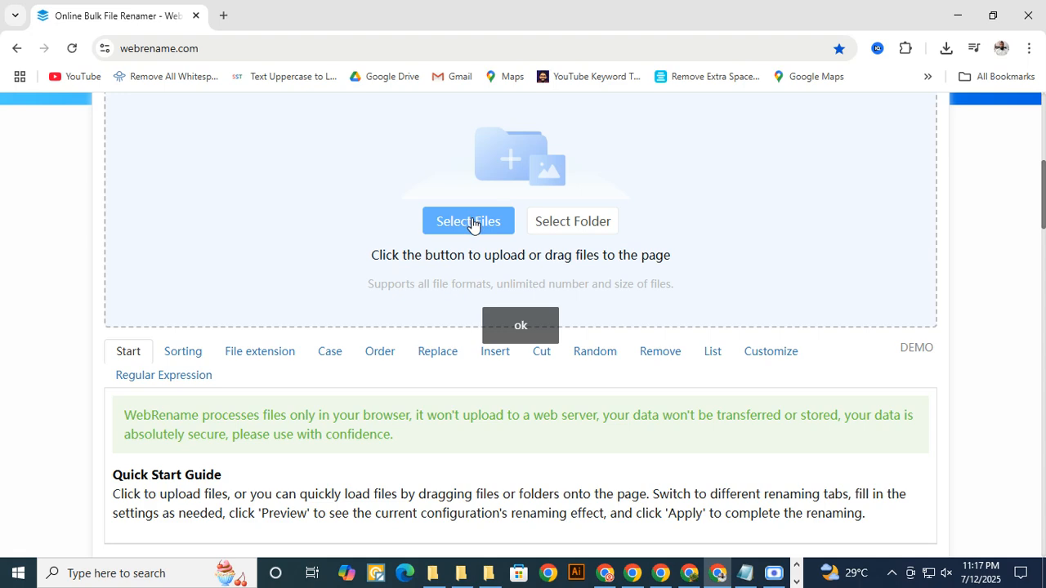
{"action": "scroll", "coordinate": [530, 341], "scroll_direction": "down", "scroll_amount": 2}
{"action": "left_click", "coordinate": [712, 199]}
{"action": "left_click", "coordinate": [368, 376]}
{"action": "key", "text": "ctrl+v"}
{"action": "scroll", "coordinate": [210, 357], "scroll_direction": "down", "scroll_amount": 3}
{"action": "left_click", "coordinate": [149, 365]}
{"action": "left_click", "coordinate": [194, 369]}
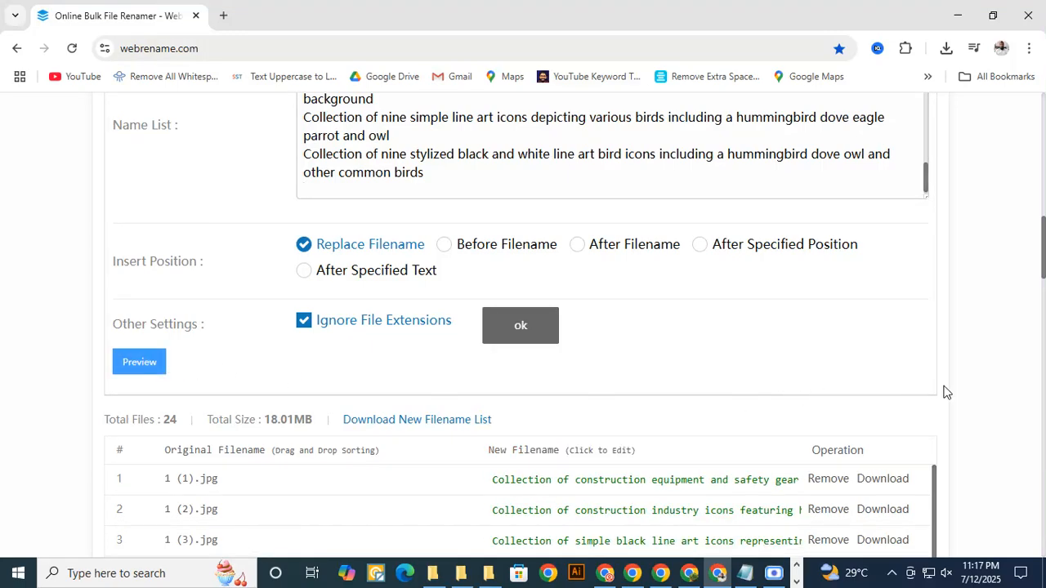
Download all renamed JPG files together and show all_file_webrename.zip in its folder.
{"action": "scroll", "coordinate": [943, 392], "scroll_direction": "down", "scroll_amount": 5}
{"action": "left_click", "coordinate": [752, 492]}
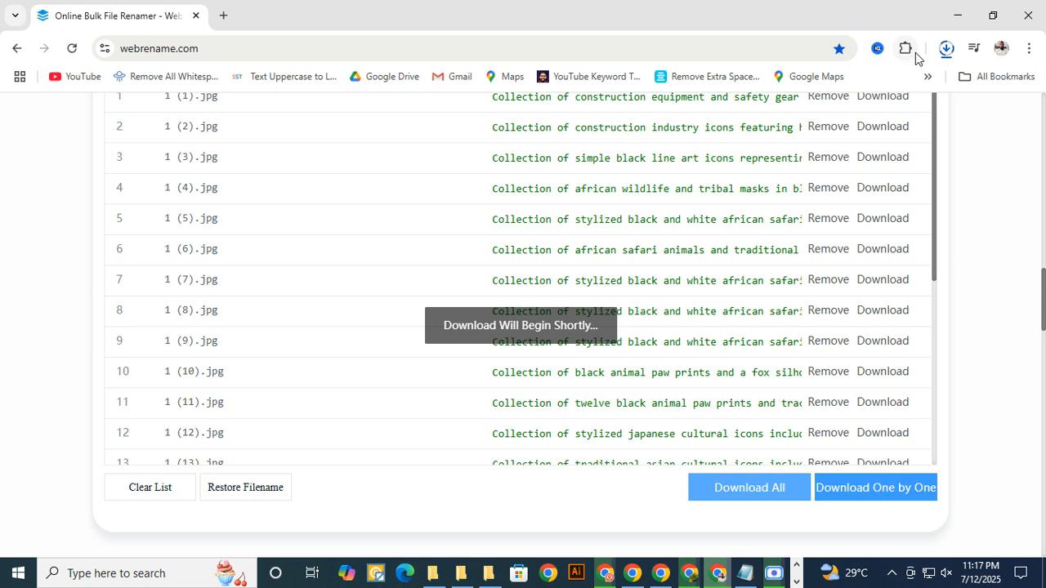
{"action": "left_click", "coordinate": [946, 55]}
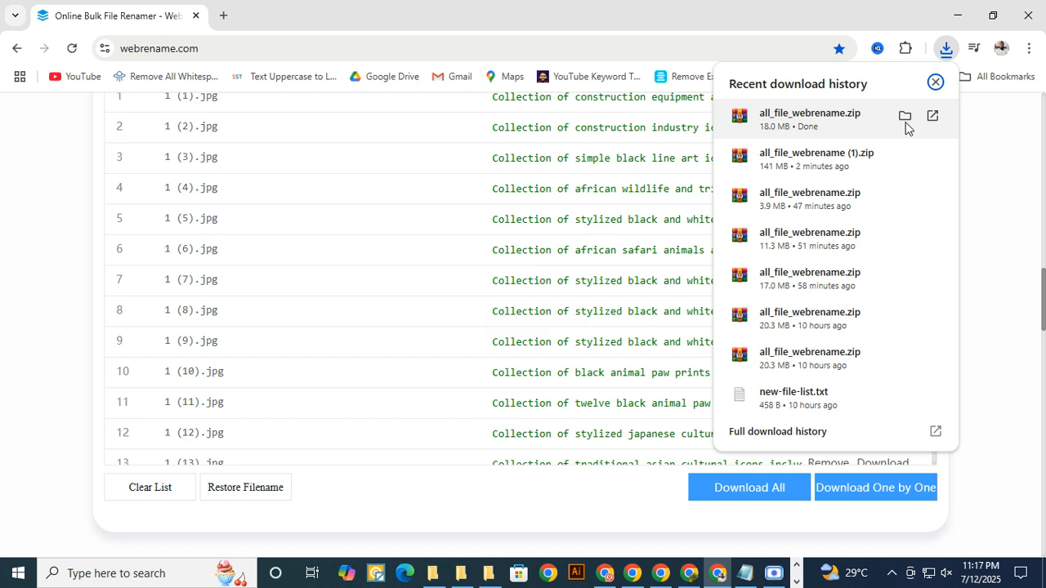
{"action": "left_click", "coordinate": [905, 117]}
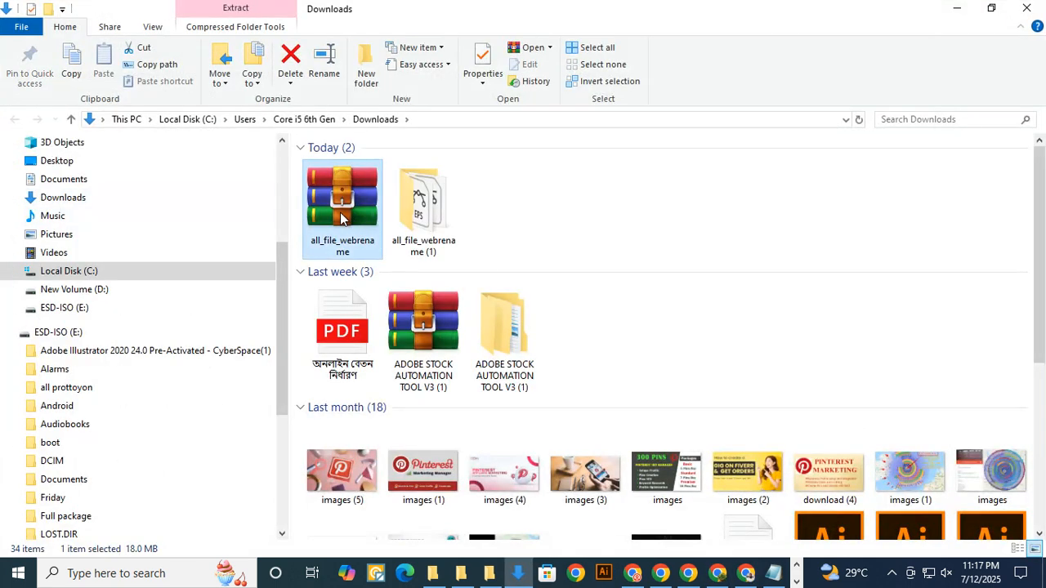
Rename the extracted all_file_webrename (1) folder as eps and return to the Downloads folder.
{"action": "right_click", "coordinate": [416, 197]}
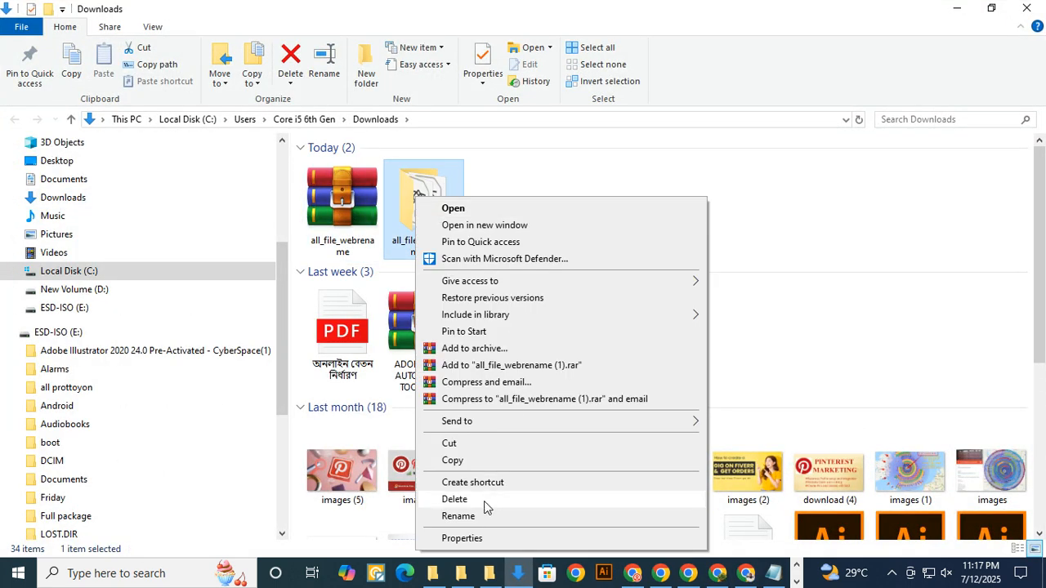
{"action": "left_click", "coordinate": [396, 183]}
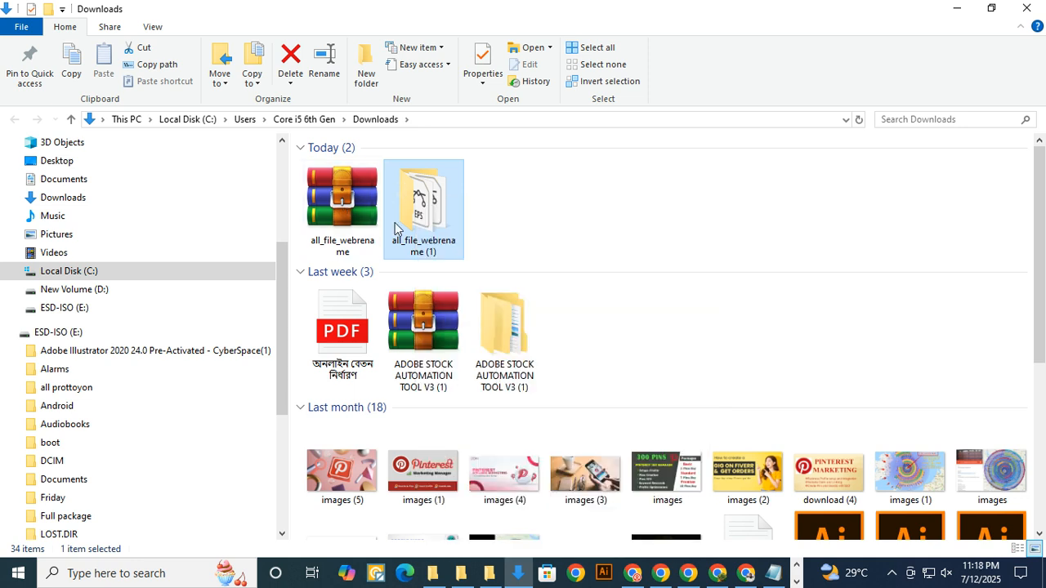
{"action": "right_click", "coordinate": [392, 227]}
{"action": "left_click", "coordinate": [446, 523]}
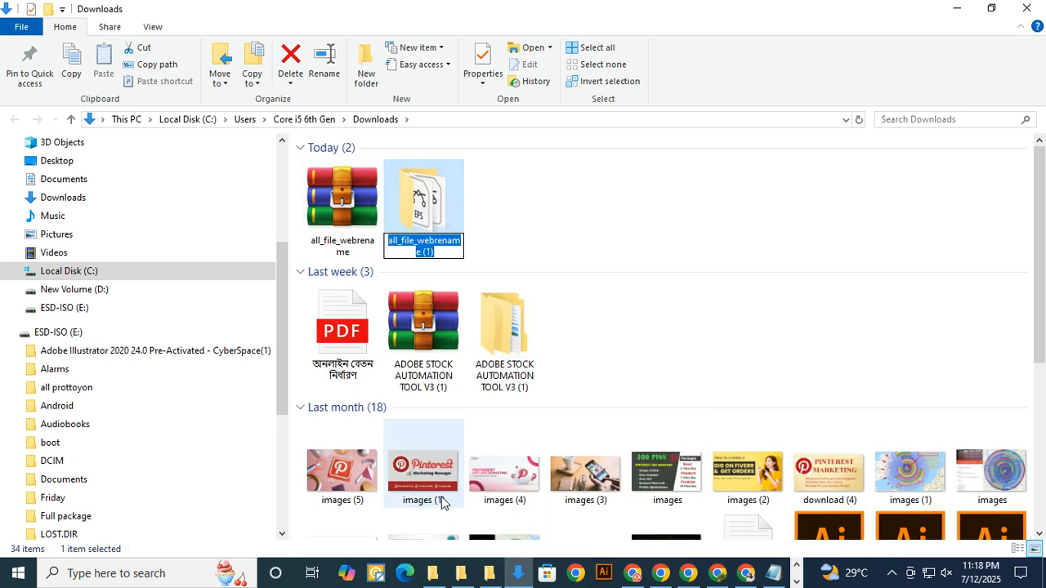
{"action": "type", "text": "eps"}
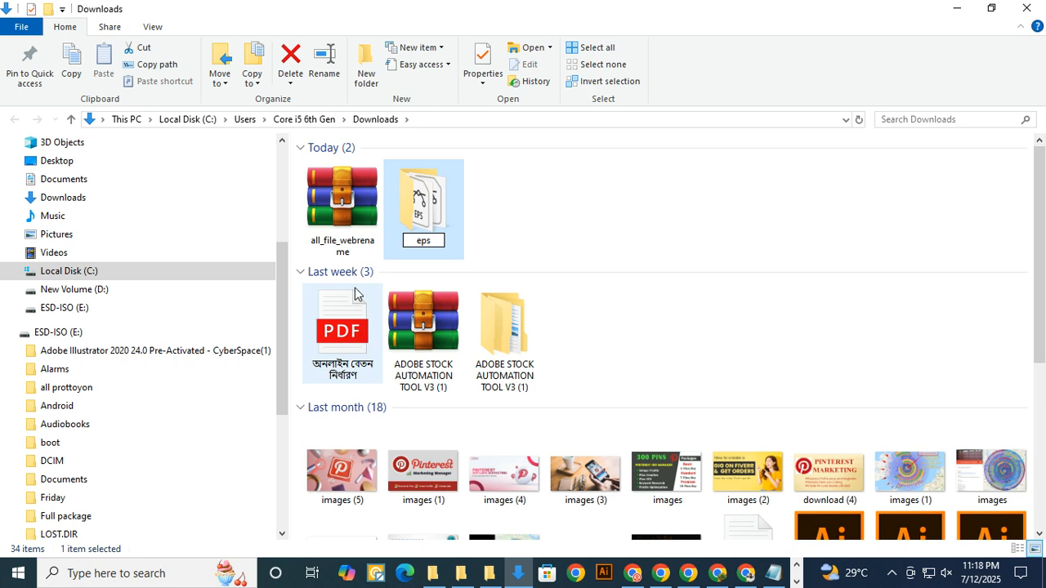
{"action": "key", "text": "Return"}
{"action": "key", "text": "Return"}
{"action": "right_click", "coordinate": [327, 199]}
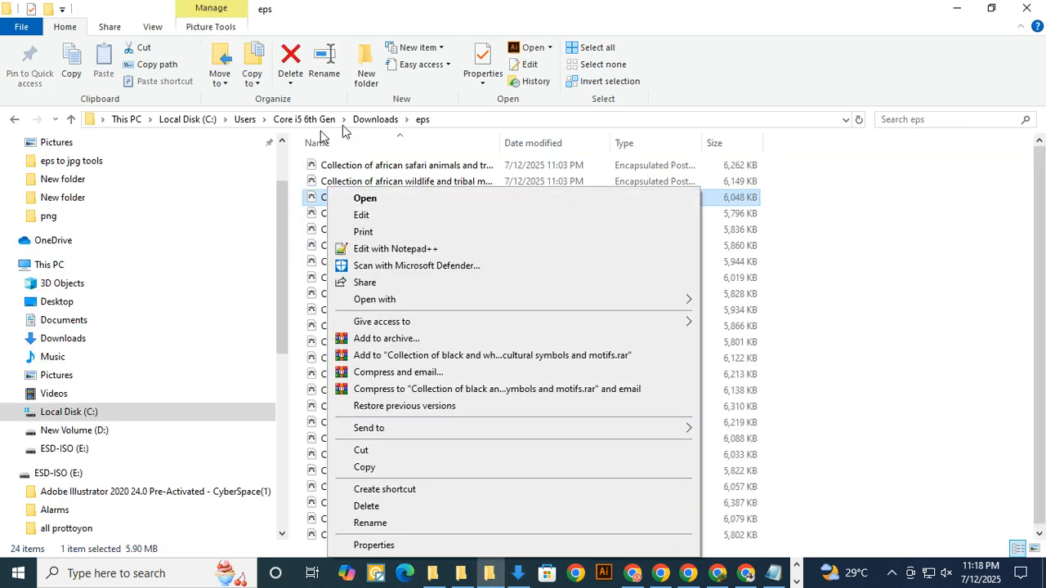
{"action": "left_click", "coordinate": [369, 120]}
Extract the all_file_webrename archive into its own all_file_webrename folder in Downloads, then delete the archive.
{"action": "left_click", "coordinate": [342, 208]}
{"action": "right_click", "coordinate": [337, 211]}
{"action": "left_click", "coordinate": [394, 278]}
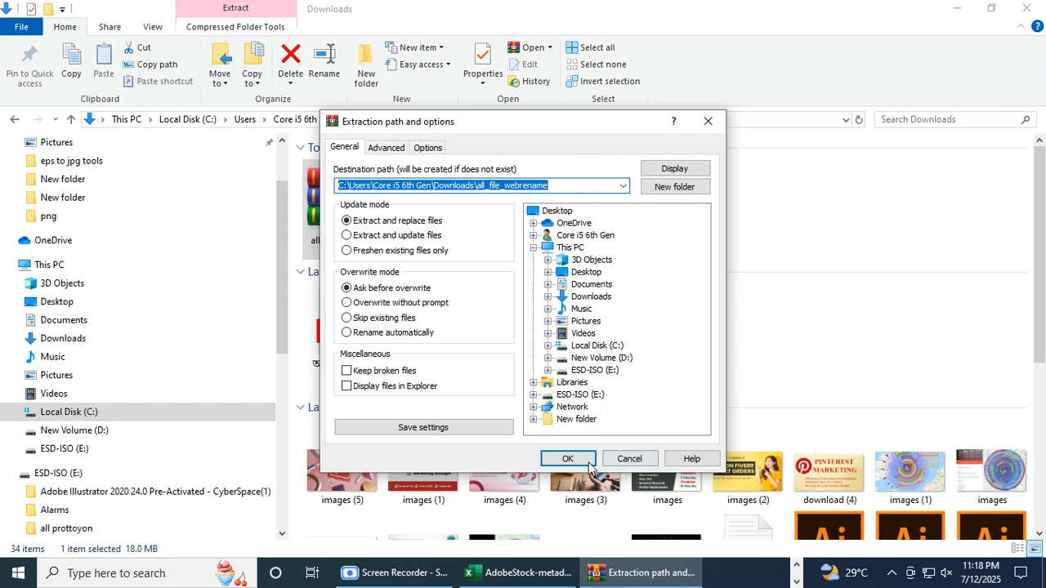
{"action": "left_click", "coordinate": [576, 459]}
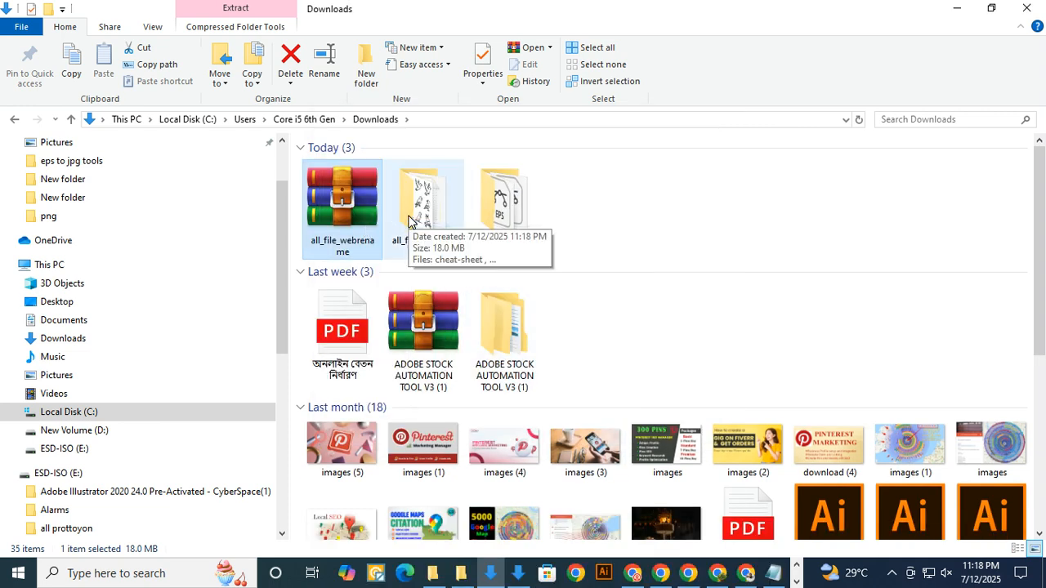
{"action": "right_click", "coordinate": [339, 206]}
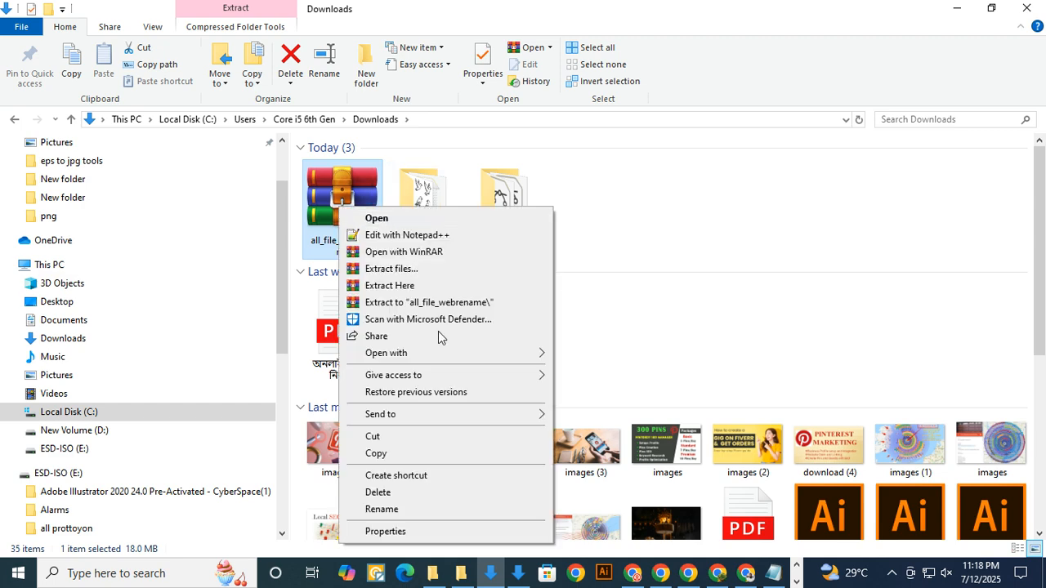
{"action": "left_click", "coordinate": [379, 493]}
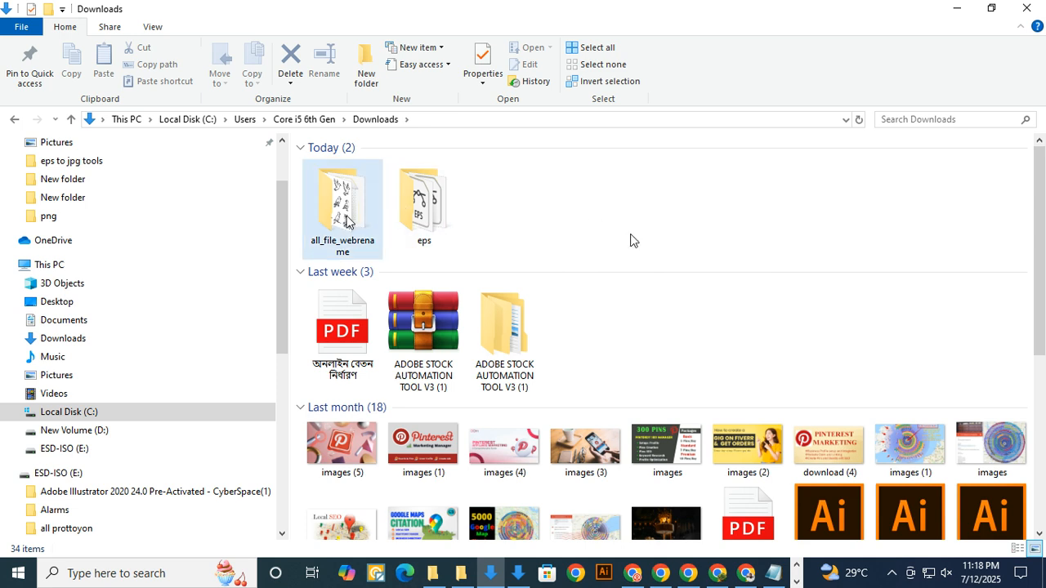
Rename the extracted all_file_webrename folder as jps.
{"action": "right_click", "coordinate": [347, 219]}
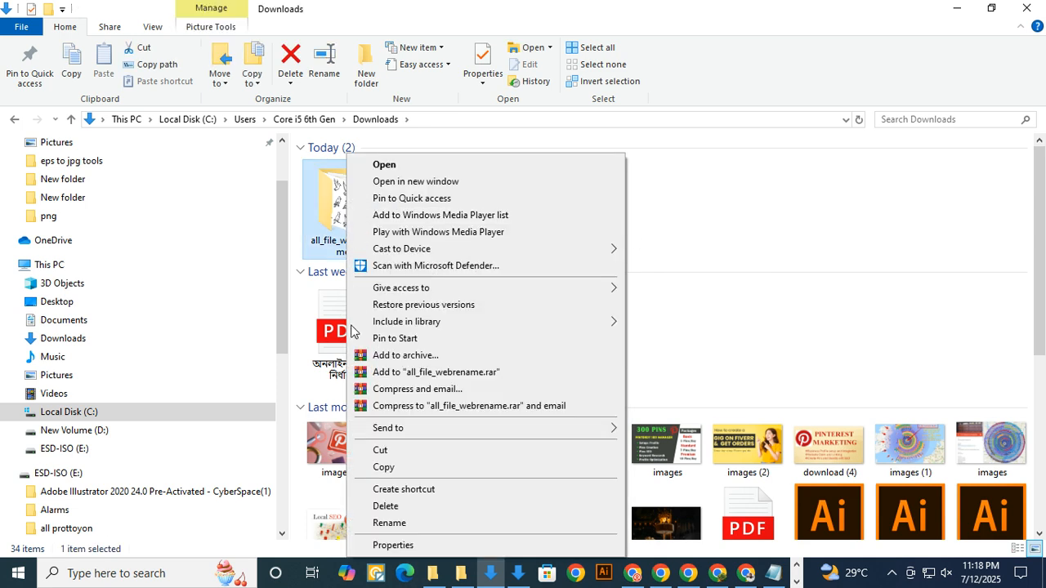
{"action": "left_click", "coordinate": [408, 524]}
{"action": "type", "text": "jps"}
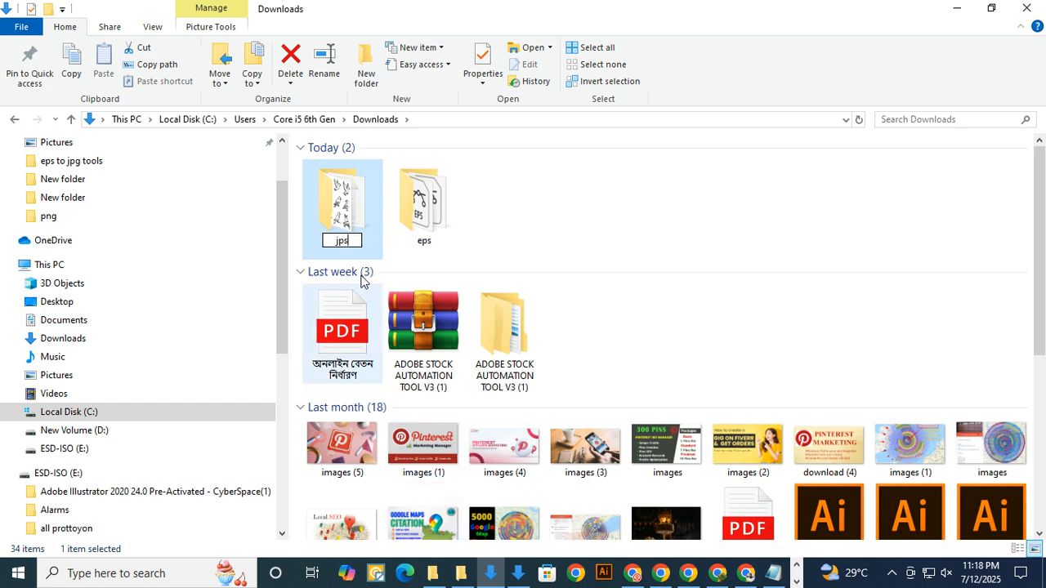
{"action": "left_click", "coordinate": [332, 192]}
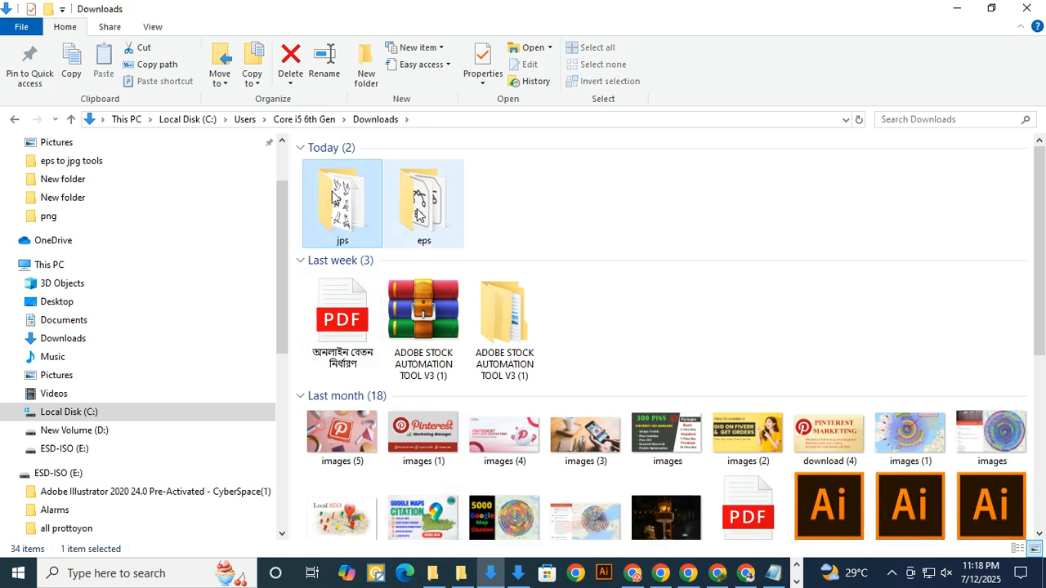
Delete the cheat-sheet text file from inside the jps folder.
{"action": "double_click", "coordinate": [339, 199]}
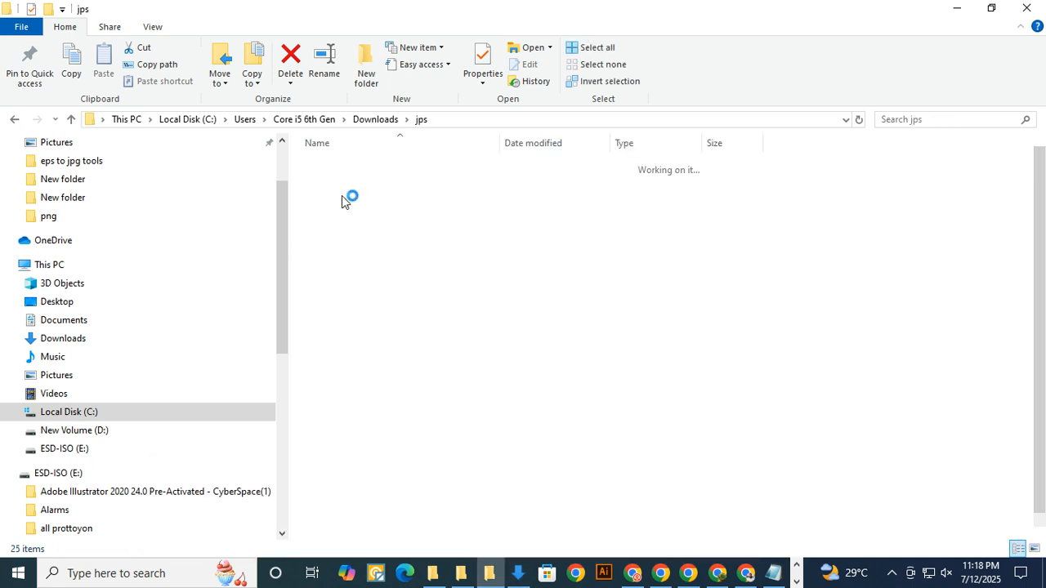
{"action": "right_click", "coordinate": [340, 214]}
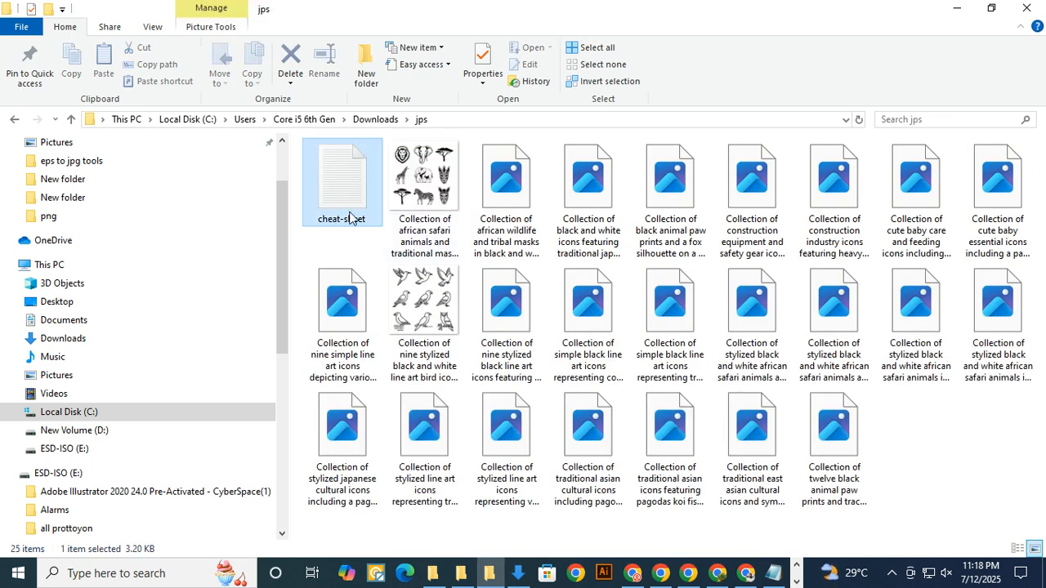
{"action": "left_click", "coordinate": [374, 506]}
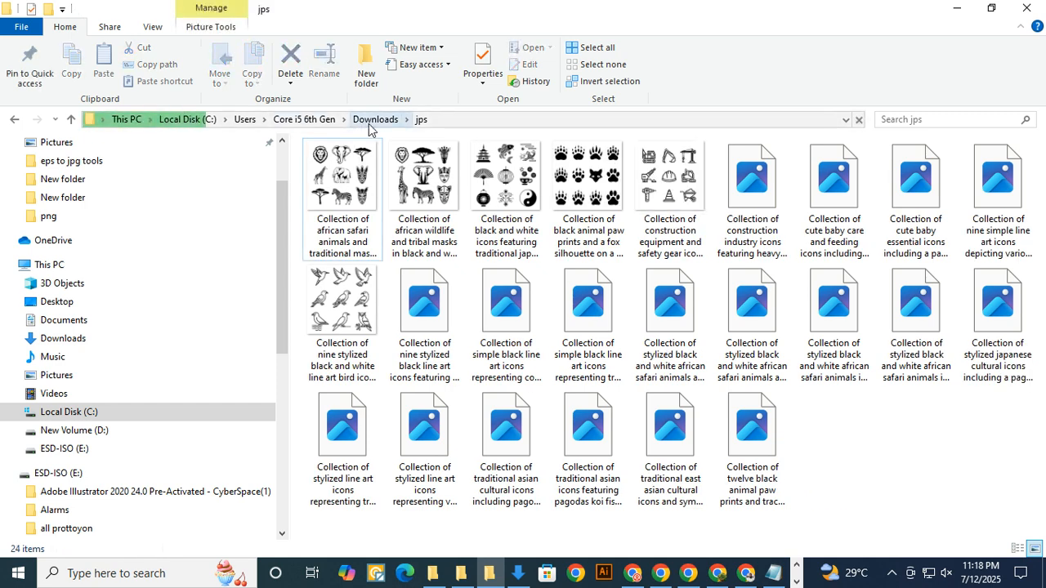
Check the renamed EPS files in the eps folder under Downloads, and return to Downloads.
{"action": "left_click", "coordinate": [323, 123]}
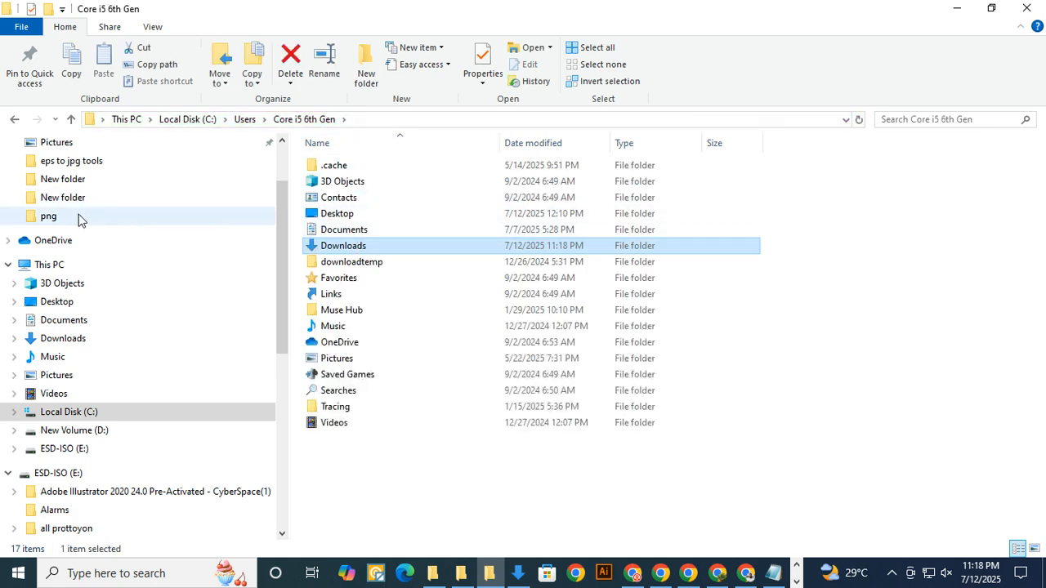
{"action": "left_click", "coordinate": [73, 338]}
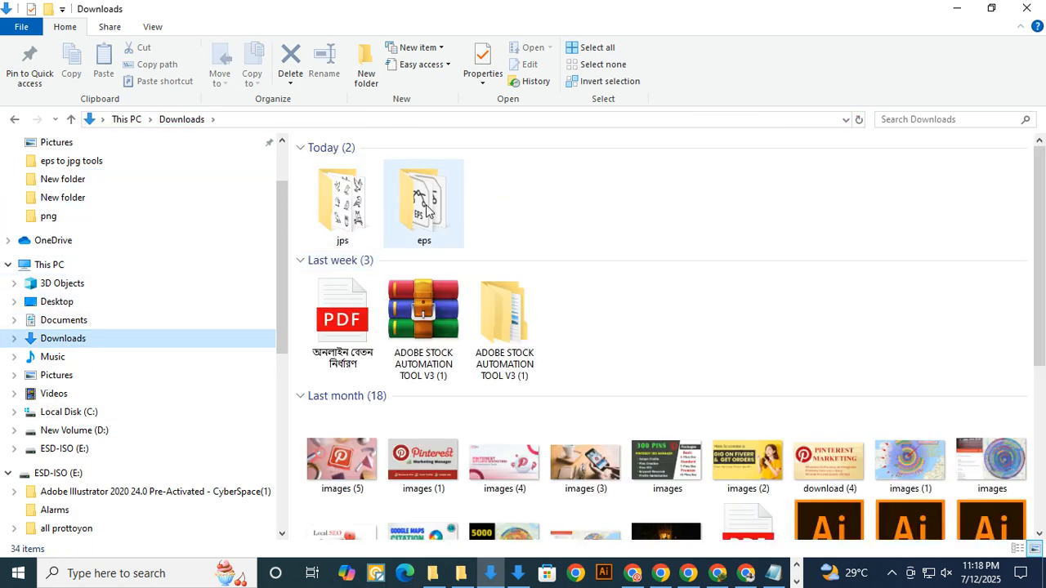
{"action": "double_click", "coordinate": [424, 211]}
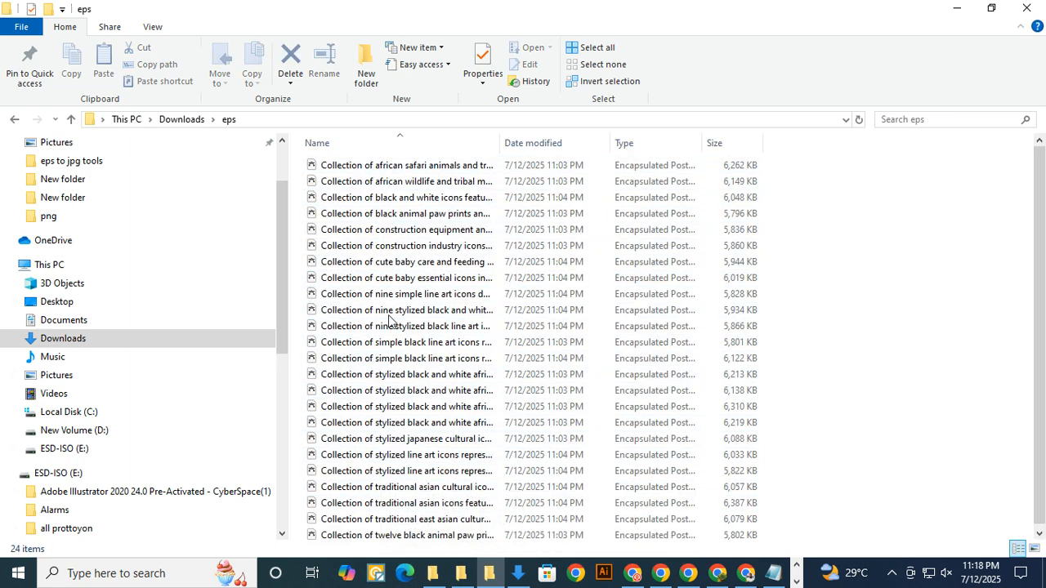
{"action": "left_click", "coordinate": [196, 119]}
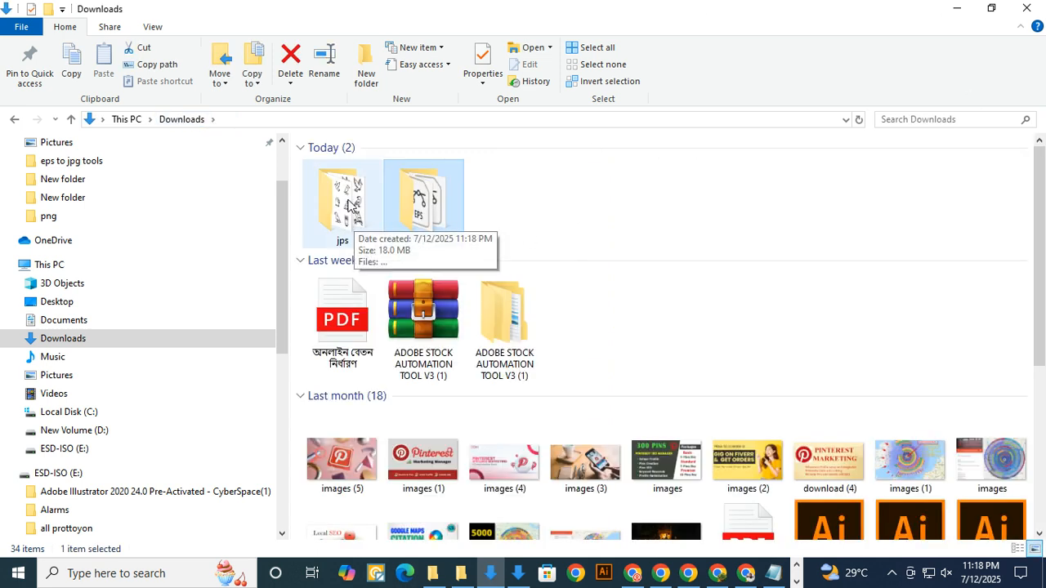
Switch to CSVNest in Chrome, dismiss the sharing dialog and clear all files, results and the shared media cache.
{"action": "left_click", "coordinate": [717, 573]}
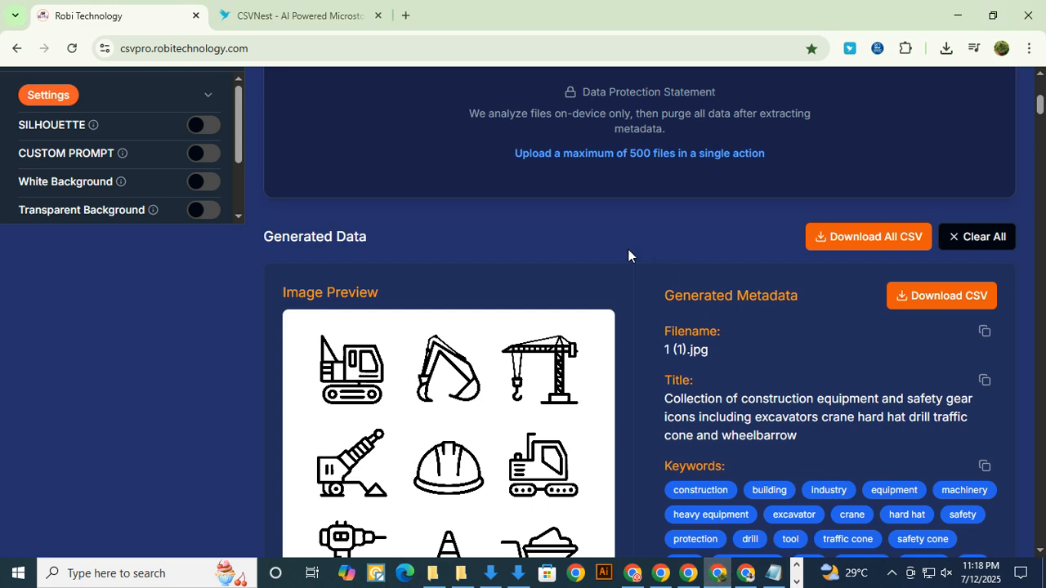
{"action": "scroll", "coordinate": [602, 263], "scroll_direction": "up", "scroll_amount": 5}
{"action": "scroll", "coordinate": [598, 205], "scroll_direction": "down", "scroll_amount": 2}
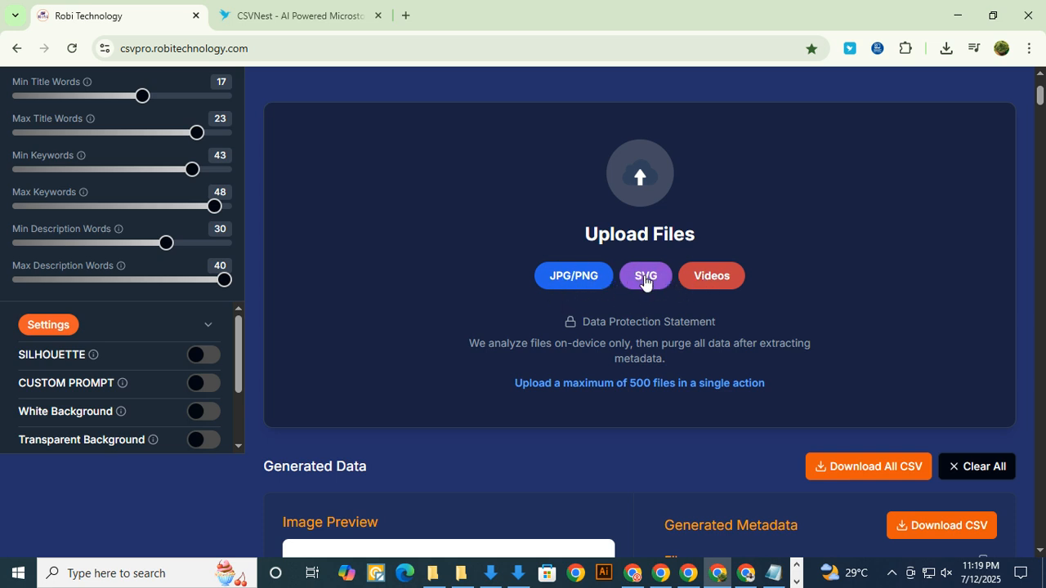
{"action": "left_click", "coordinate": [286, 27]}
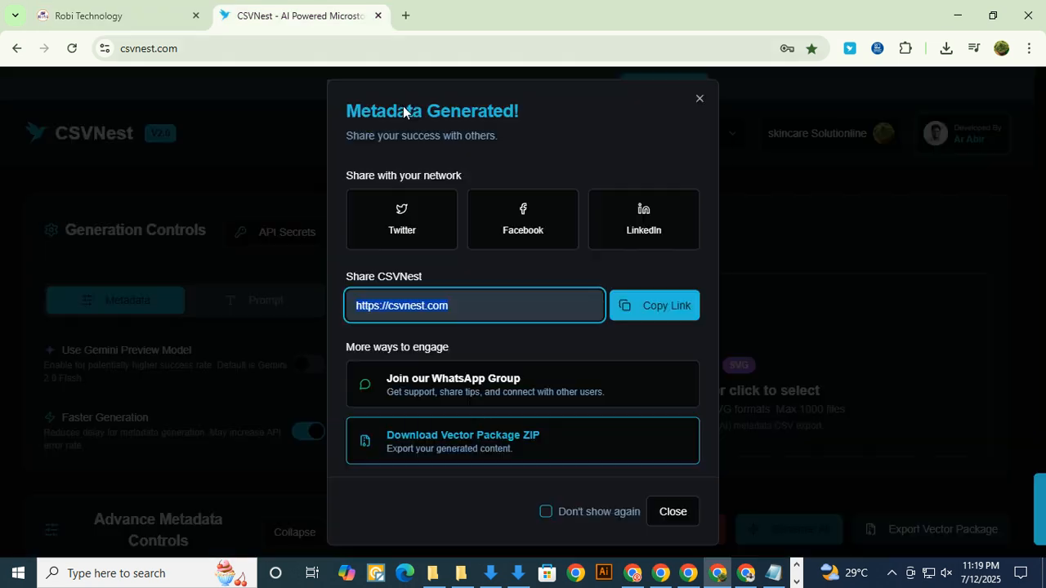
{"action": "left_click", "coordinate": [699, 99]}
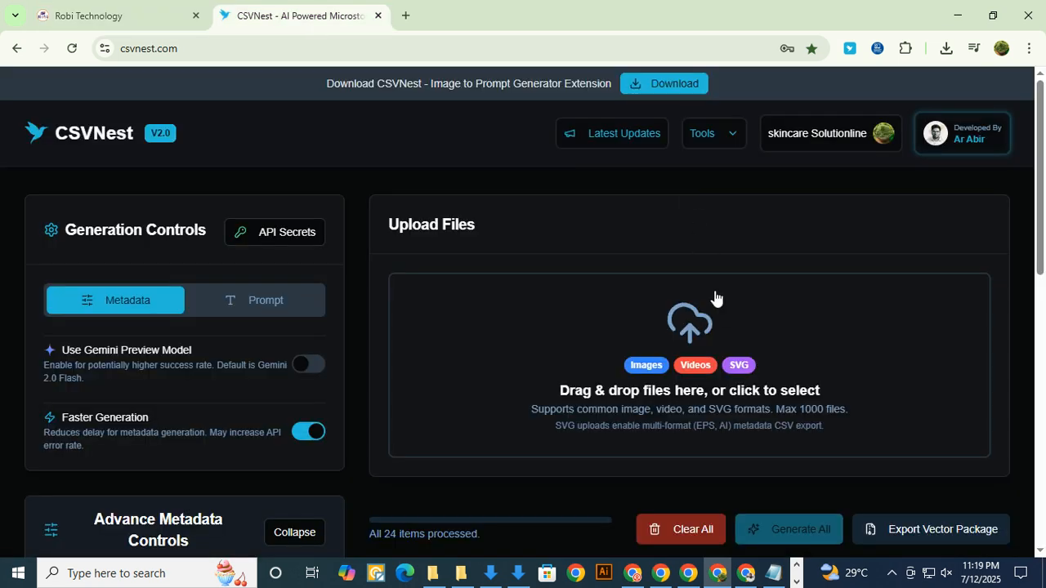
{"action": "left_click", "coordinate": [711, 527]}
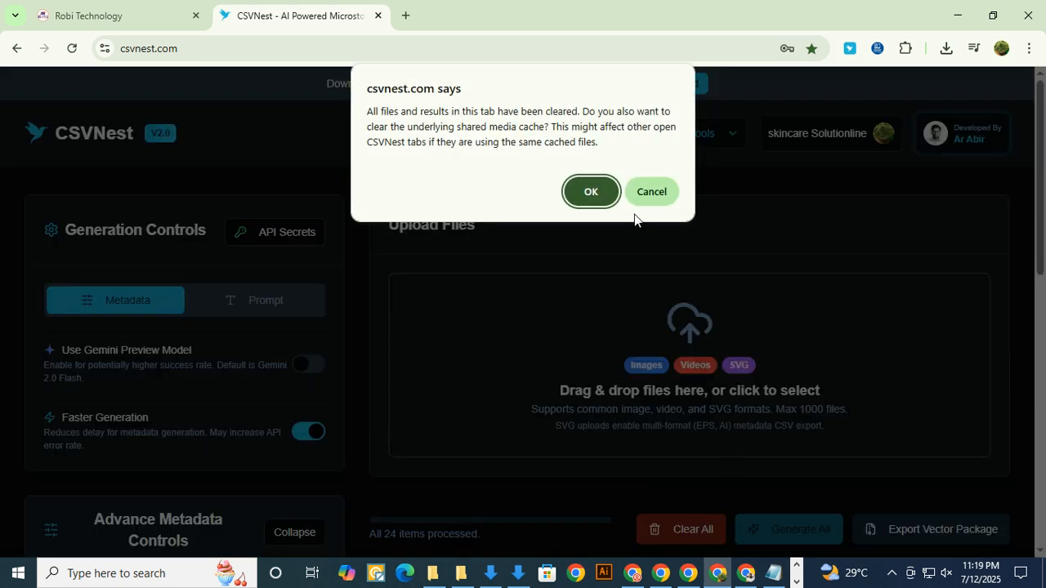
{"action": "left_click", "coordinate": [592, 191]}
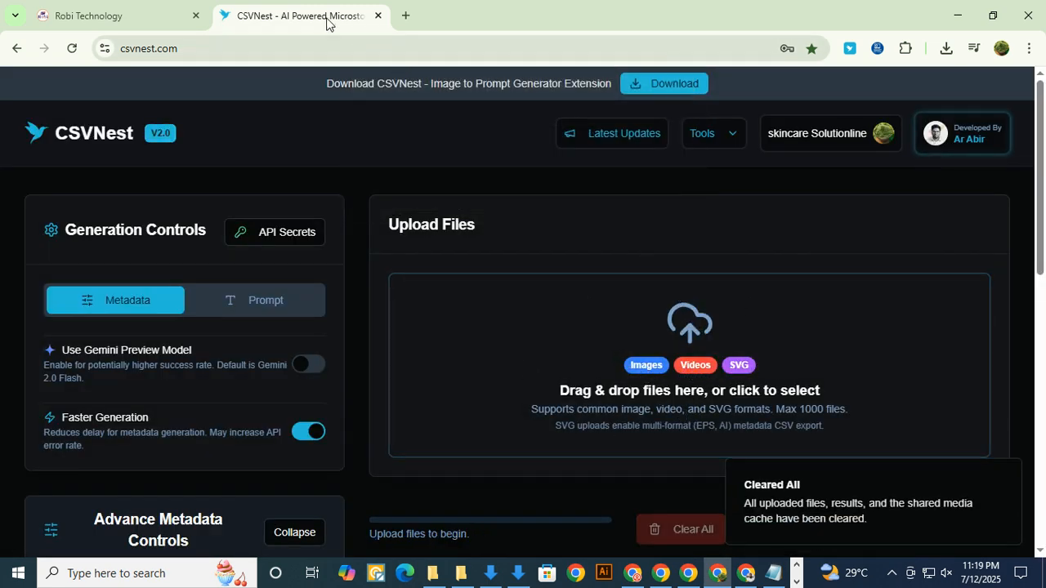
{"action": "left_click", "coordinate": [158, 12]}
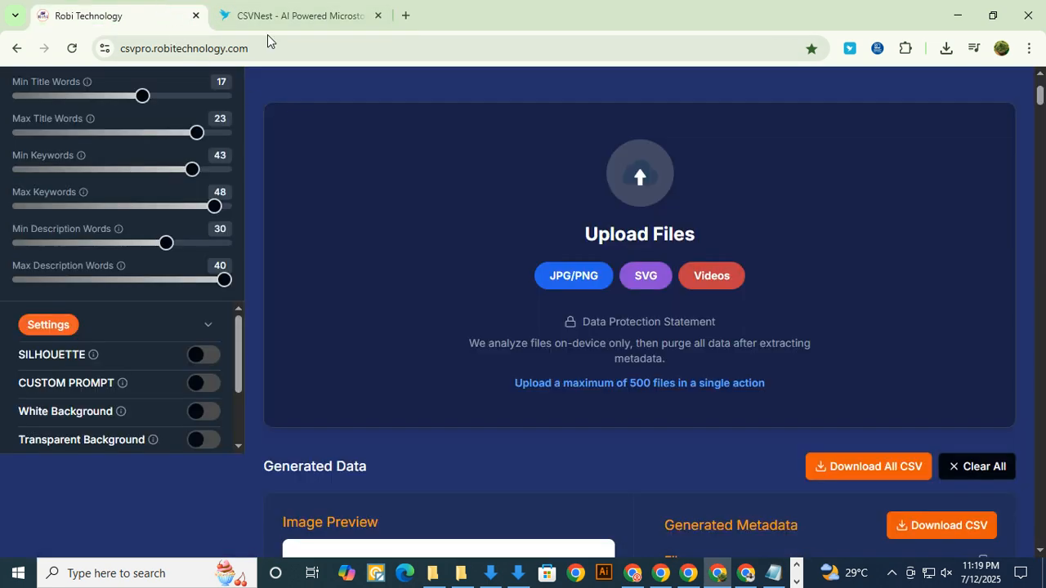
{"action": "left_click", "coordinate": [595, 281]}
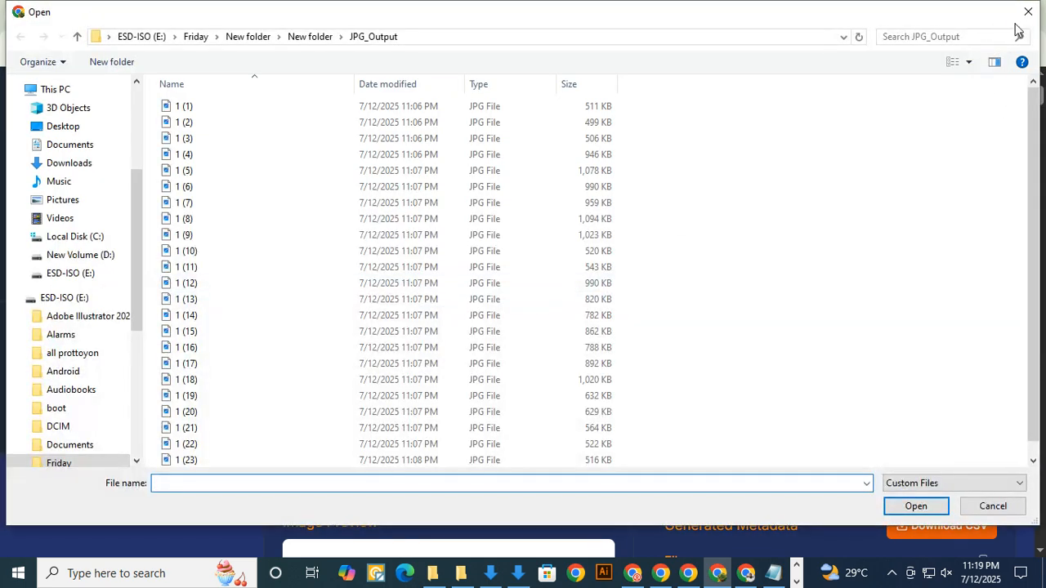
{"action": "left_click", "coordinate": [1026, 16]}
{"action": "scroll", "coordinate": [629, 344], "scroll_direction": "down", "scroll_amount": 3}
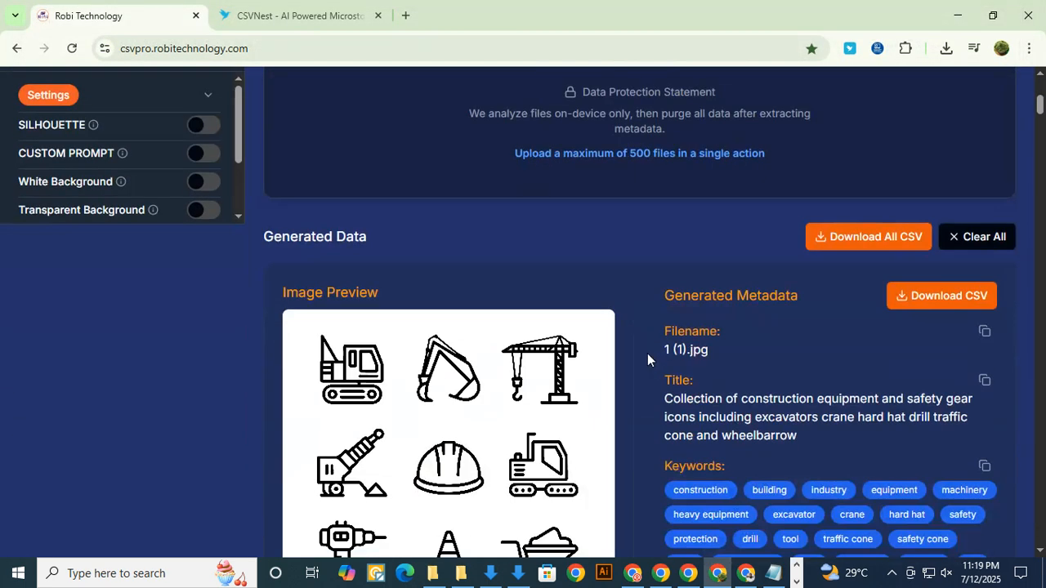
{"action": "scroll", "coordinate": [658, 342], "scroll_direction": "up", "scroll_amount": 2}
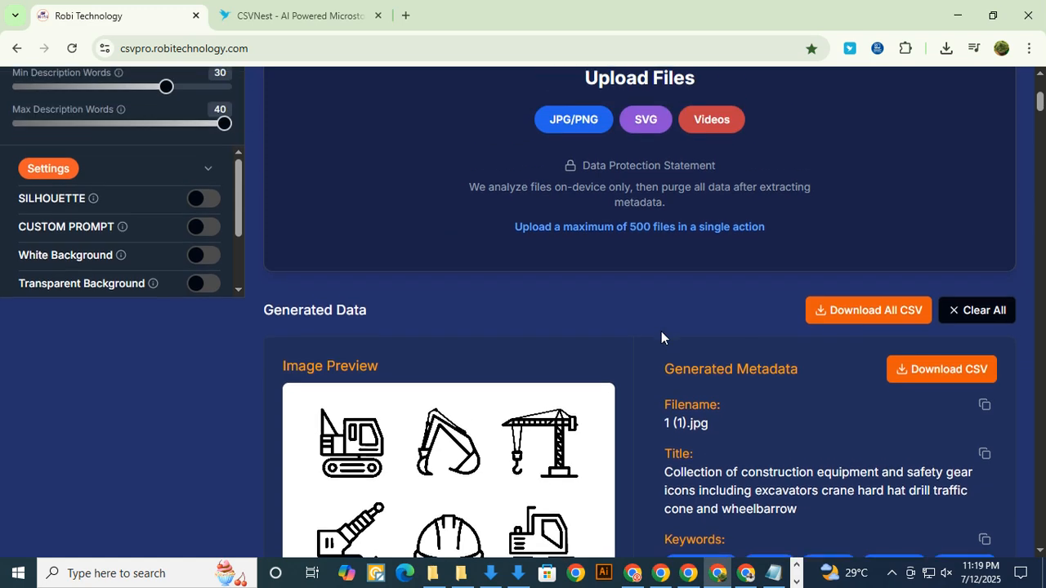
Clear the previously generated data in CSV PRO and load all 24 JPG files from the JPG_Output folder.
{"action": "left_click", "coordinate": [960, 392]}
{"action": "left_click", "coordinate": [581, 352]}
{"action": "left_click", "coordinate": [199, 108]}
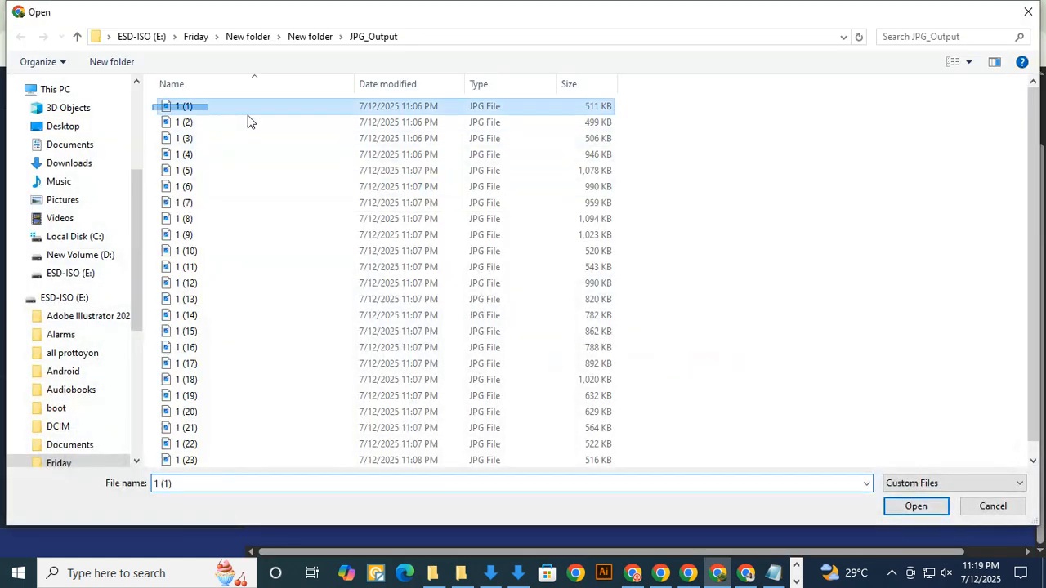
{"action": "key", "text": "ctrl+a"}
{"action": "scroll", "coordinate": [198, 108], "scroll_direction": "down", "scroll_amount": 1}
{"action": "left_click", "coordinate": [916, 506]}
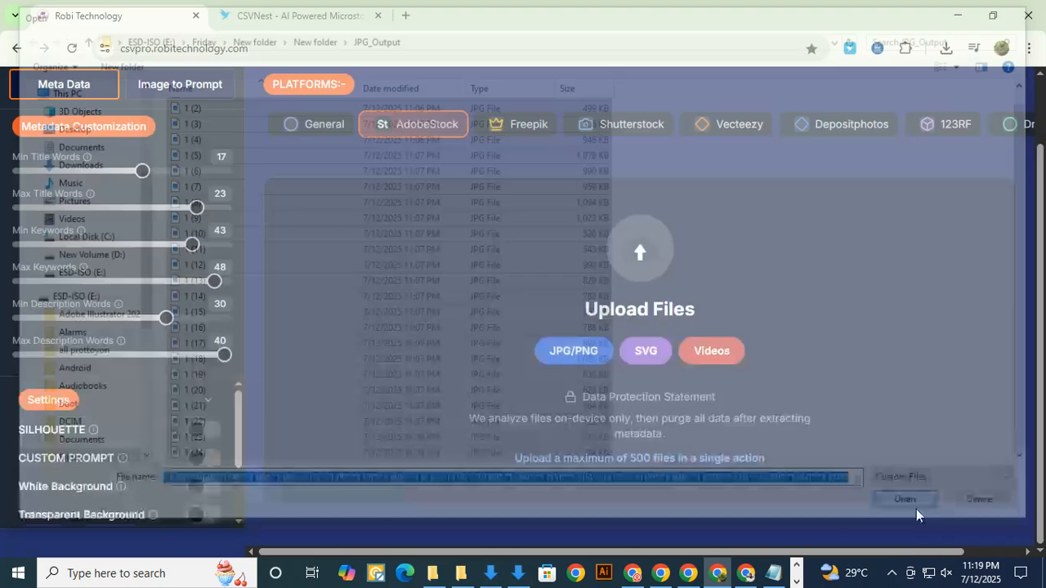
Process the 24 loaded images to generate their metadata.
{"action": "scroll", "coordinate": [692, 384], "scroll_direction": "down", "scroll_amount": 4}
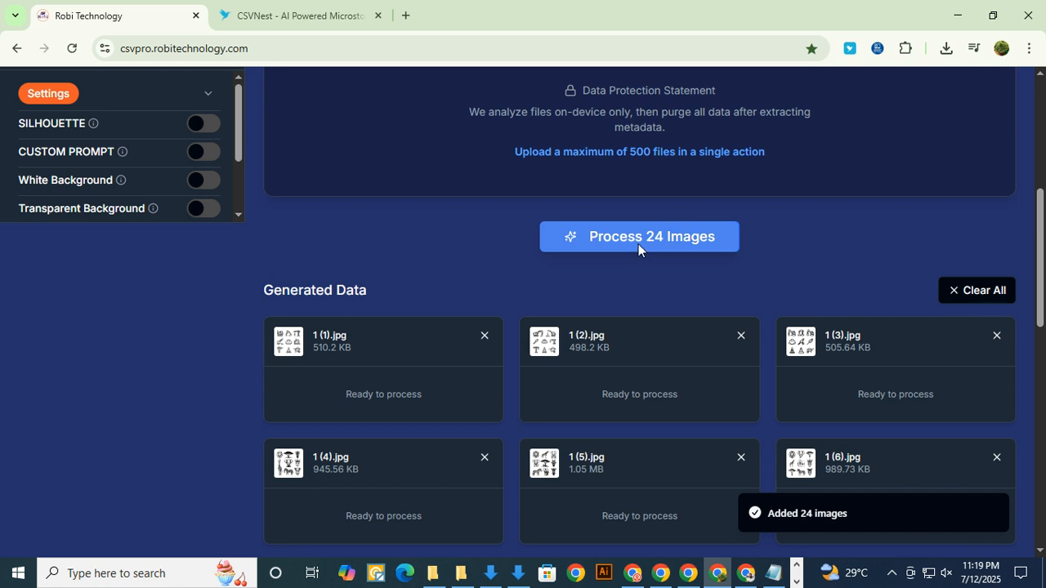
{"action": "left_click", "coordinate": [638, 244]}
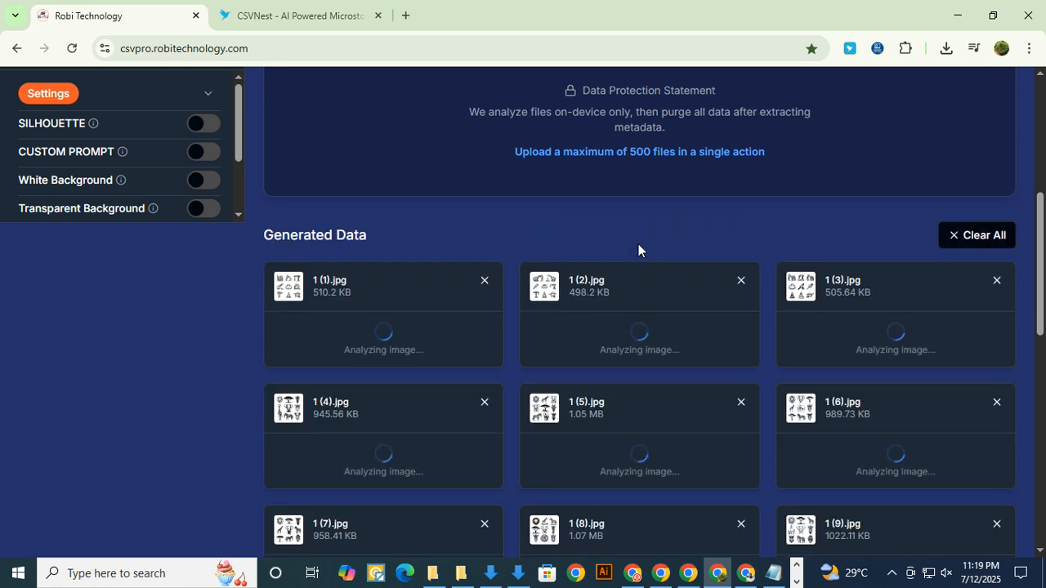
{"action": "scroll", "coordinate": [476, 289], "scroll_direction": "down", "scroll_amount": 1}
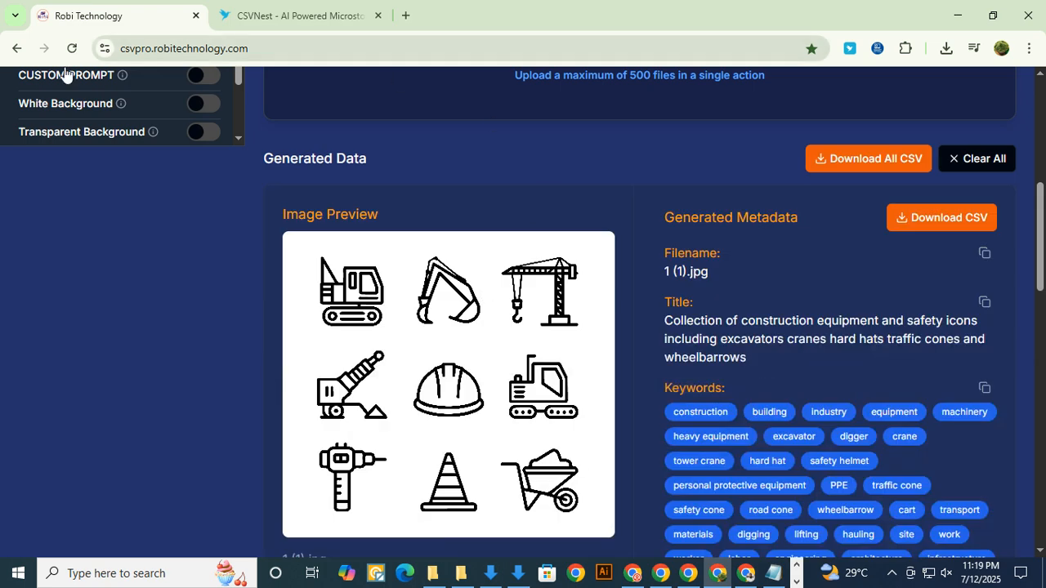
Clear all the generated data and reload the CSV PRO page.
{"action": "left_click", "coordinate": [977, 159]}
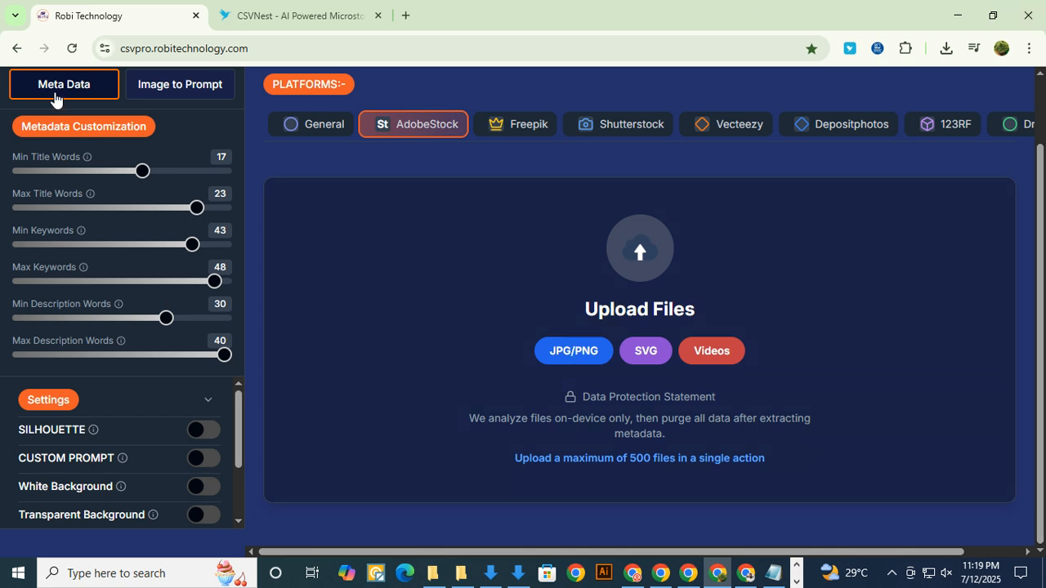
{"action": "left_click", "coordinate": [73, 48]}
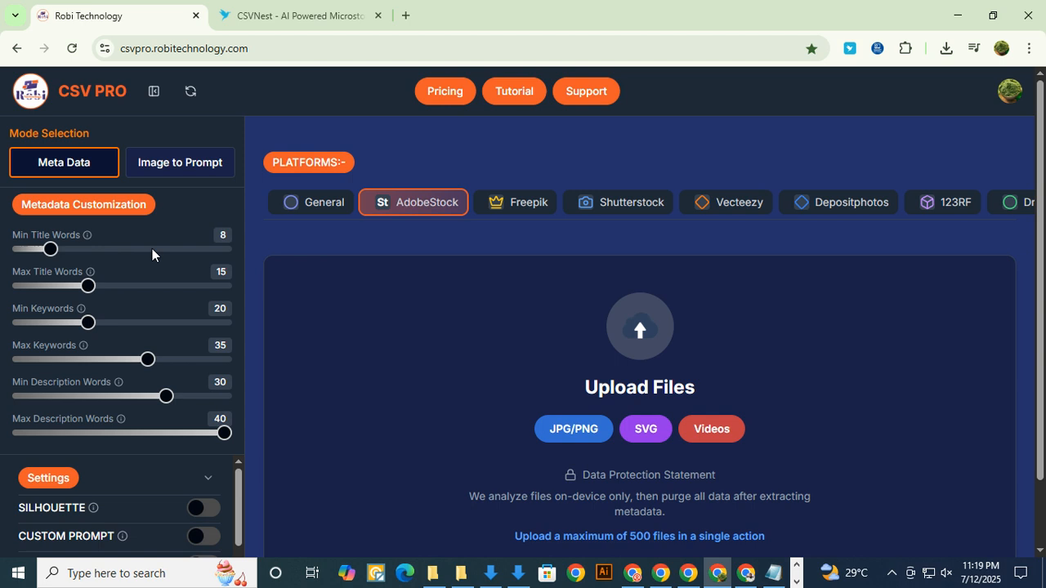
Set the title word limits to minimum 17 and maximum 23, the minimum keywords to 42, and raise the maximum keywords.
{"action": "left_click", "coordinate": [143, 249]}
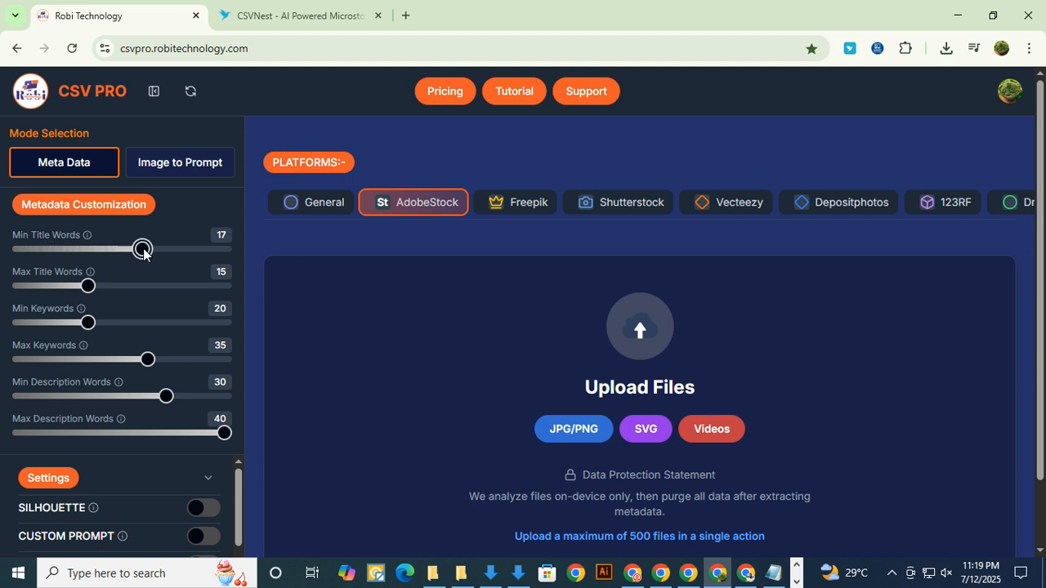
{"action": "left_click", "coordinate": [203, 286]}
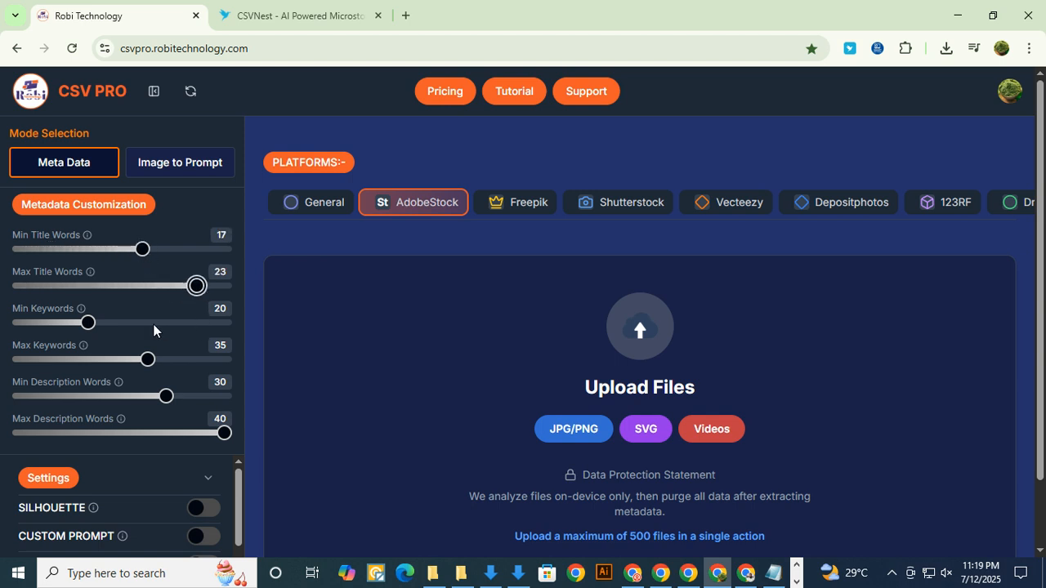
{"action": "left_click_drag", "start_coordinate": [179, 321], "coordinate": [190, 323]}
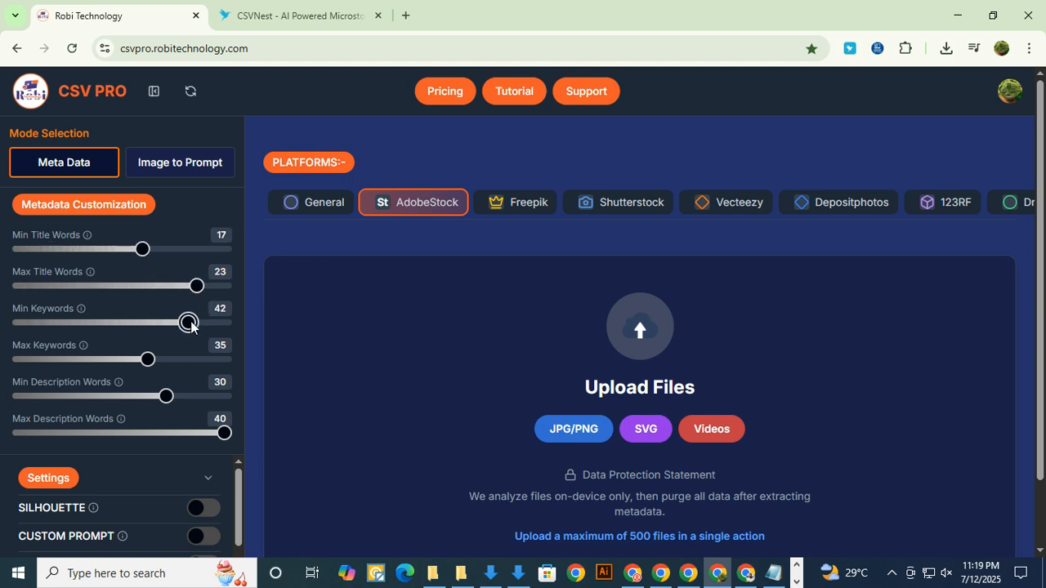
{"action": "left_click", "coordinate": [214, 359]}
Load all 24 renamed JPG files from the jps folder in Downloads into CSV PRO.
{"action": "left_click", "coordinate": [575, 428]}
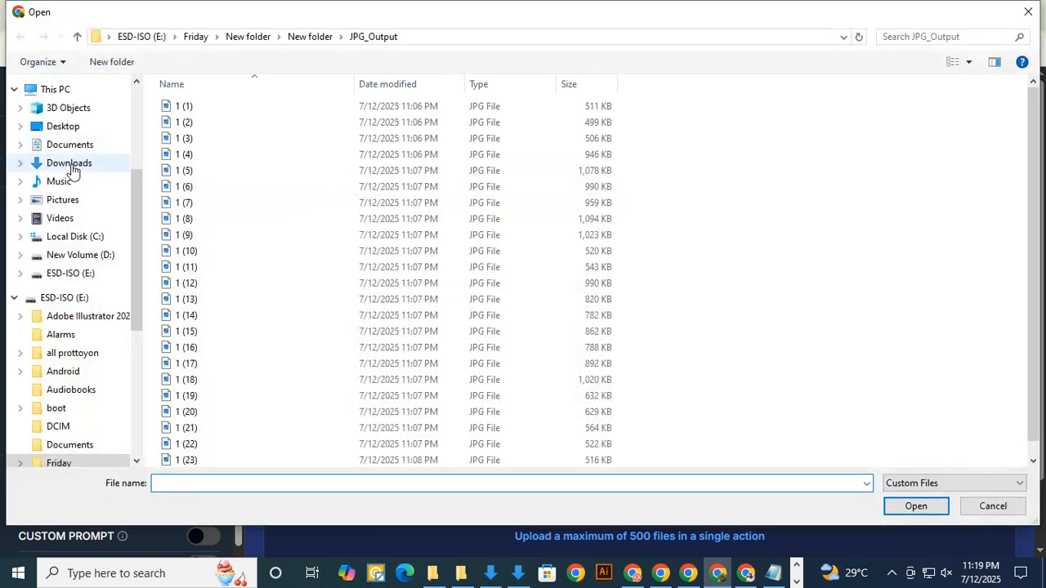
{"action": "left_click", "coordinate": [70, 163]}
{"action": "double_click", "coordinate": [204, 152]}
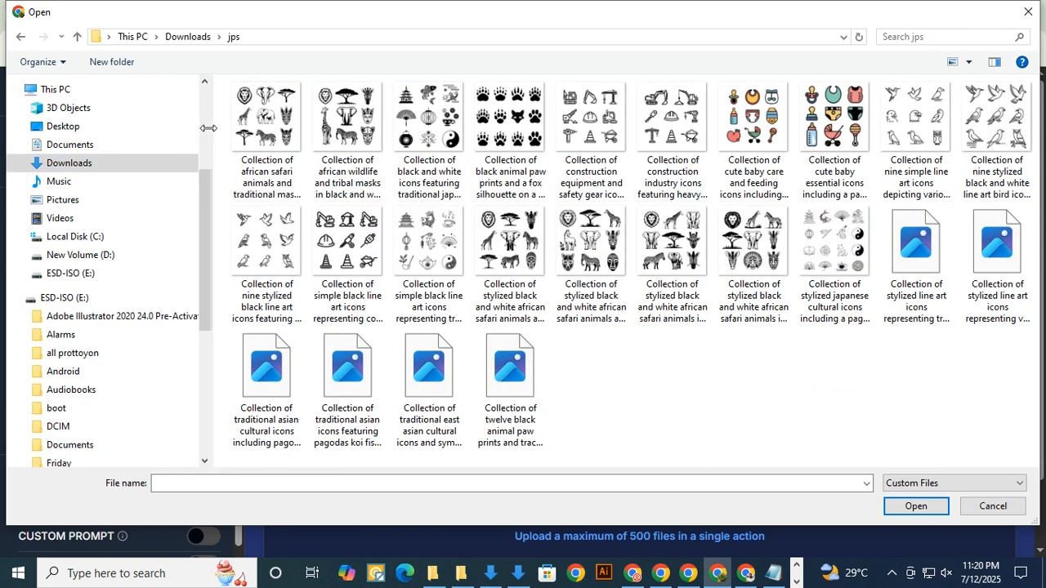
{"action": "left_click", "coordinate": [182, 136]}
{"action": "key", "text": "ctrl+a"}
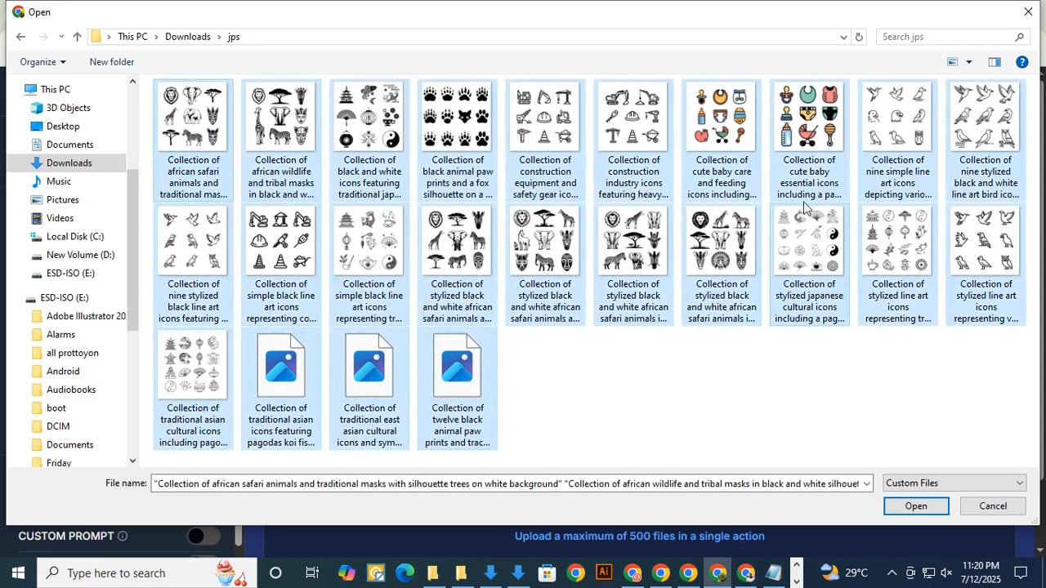
{"action": "left_click", "coordinate": [916, 506]}
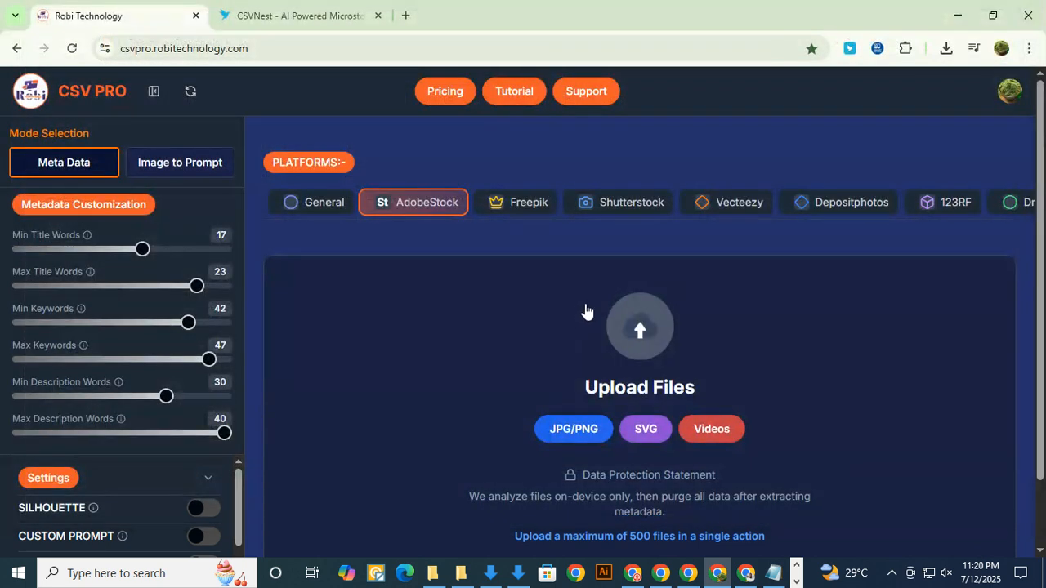
Try to generate metadata for the 24 loaded images with CSV PRO.
{"action": "scroll", "coordinate": [592, 307], "scroll_direction": "down", "scroll_amount": 3}
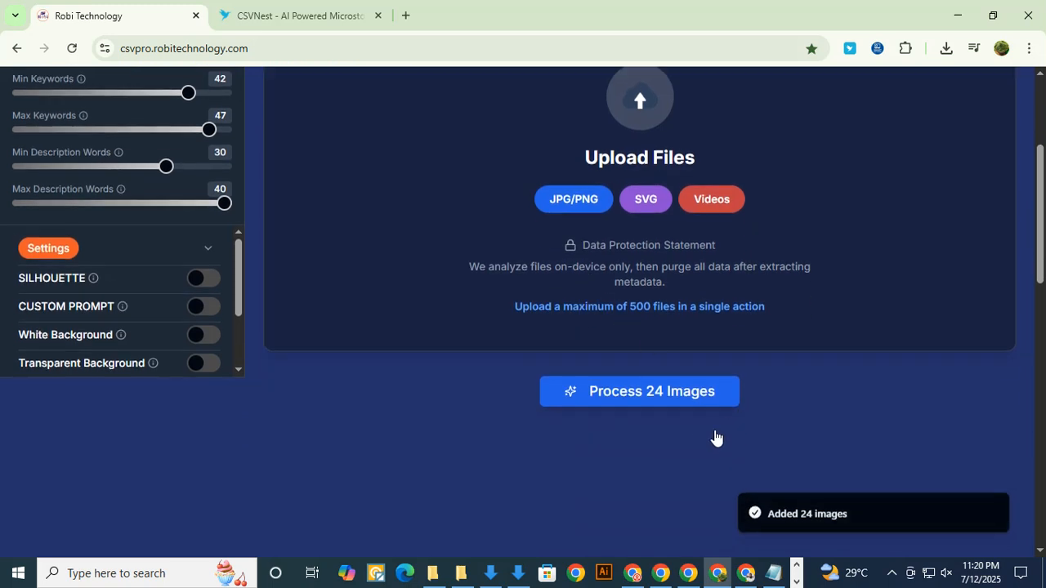
{"action": "left_click", "coordinate": [664, 397]}
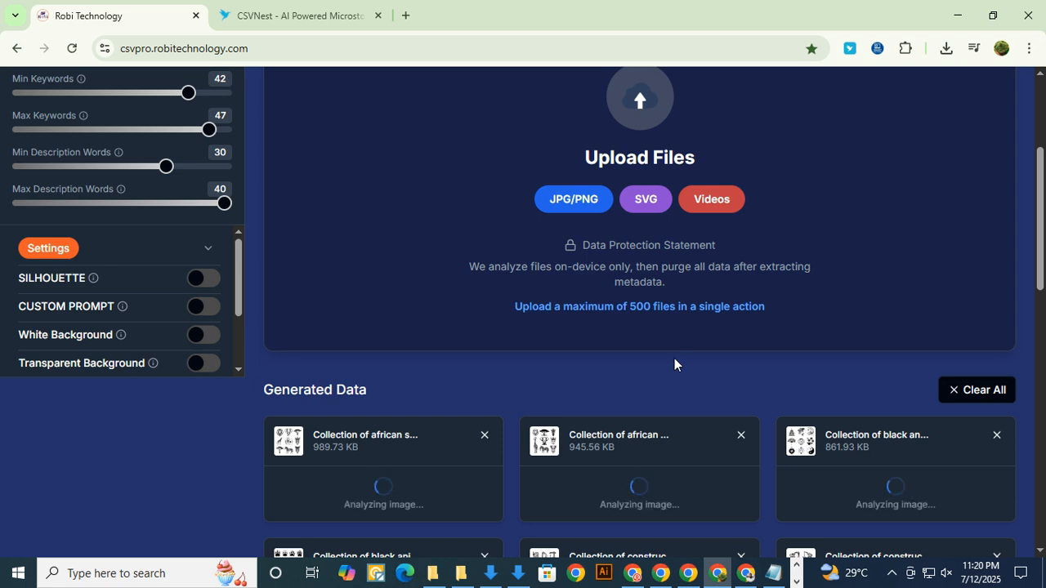
{"action": "scroll", "coordinate": [426, 472], "scroll_direction": "down", "scroll_amount": 2}
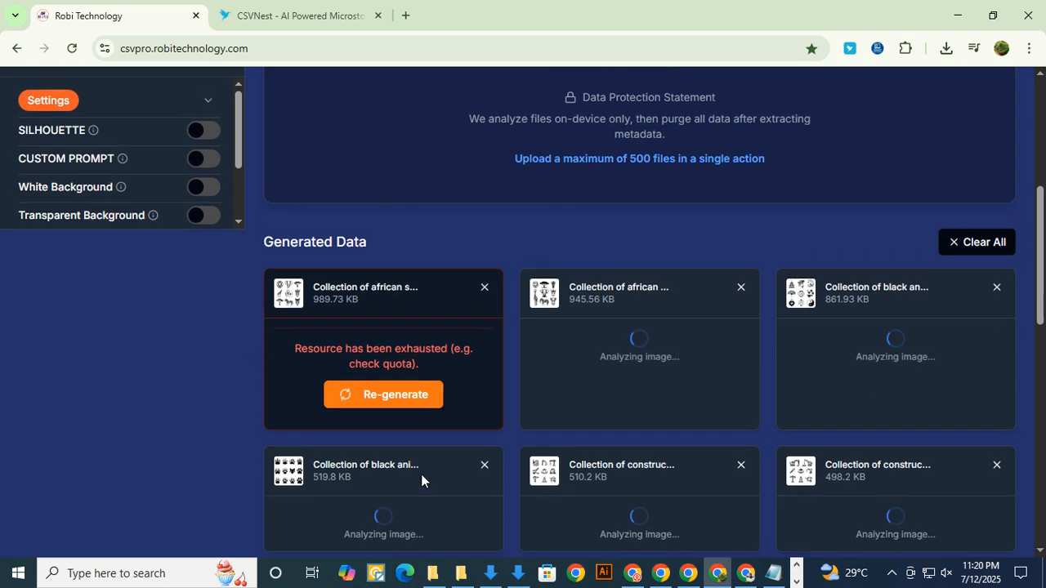
Switch to CSVNest, close the CSV PRO page, and upload all 24 JPG files from the jps folder.
{"action": "left_click", "coordinate": [320, 16]}
{"action": "left_click", "coordinate": [196, 17]}
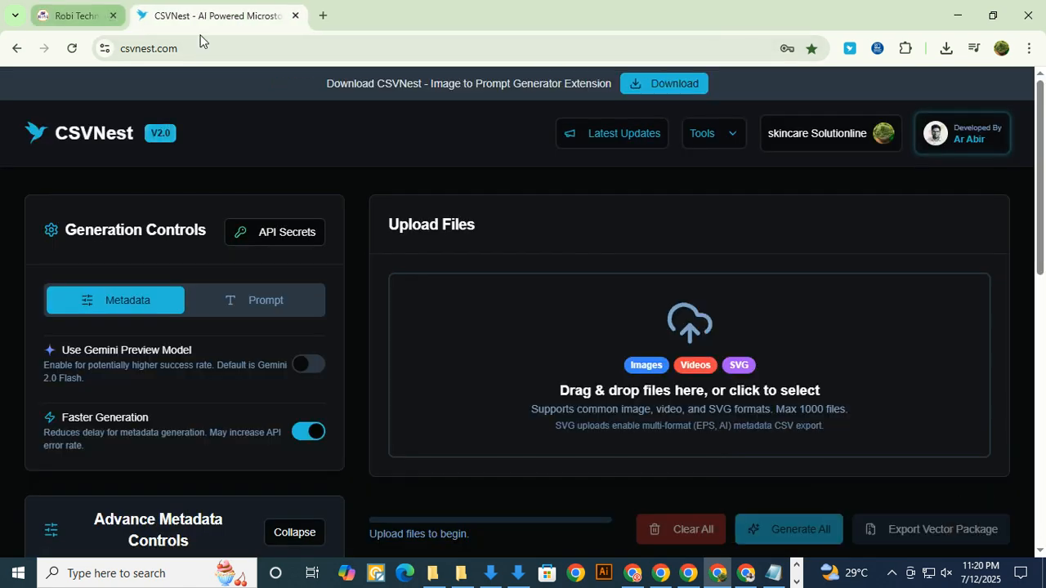
{"action": "left_click", "coordinate": [650, 368]}
{"action": "key", "text": "ctrl+a"}
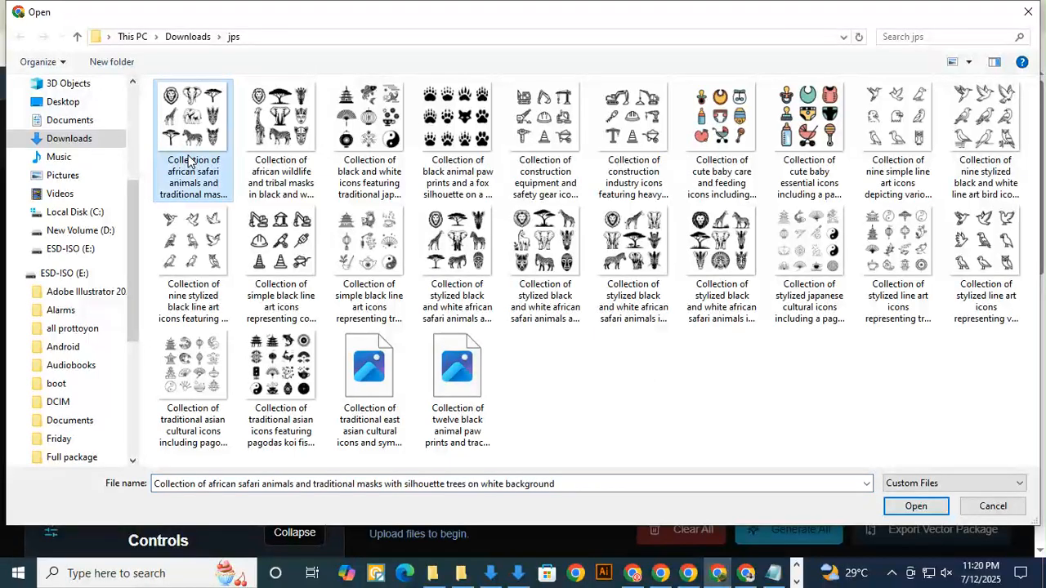
{"action": "left_click", "coordinate": [894, 506]}
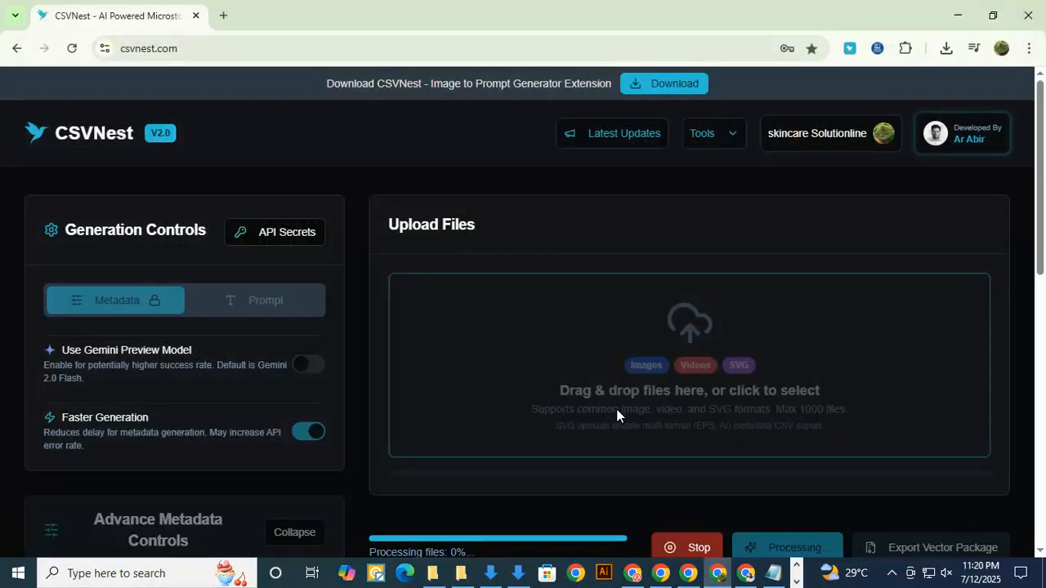
Generate metadata for all 24 uploaded files in CSVNest and check the processing progress.
{"action": "scroll", "coordinate": [579, 412], "scroll_direction": "down", "scroll_amount": 2}
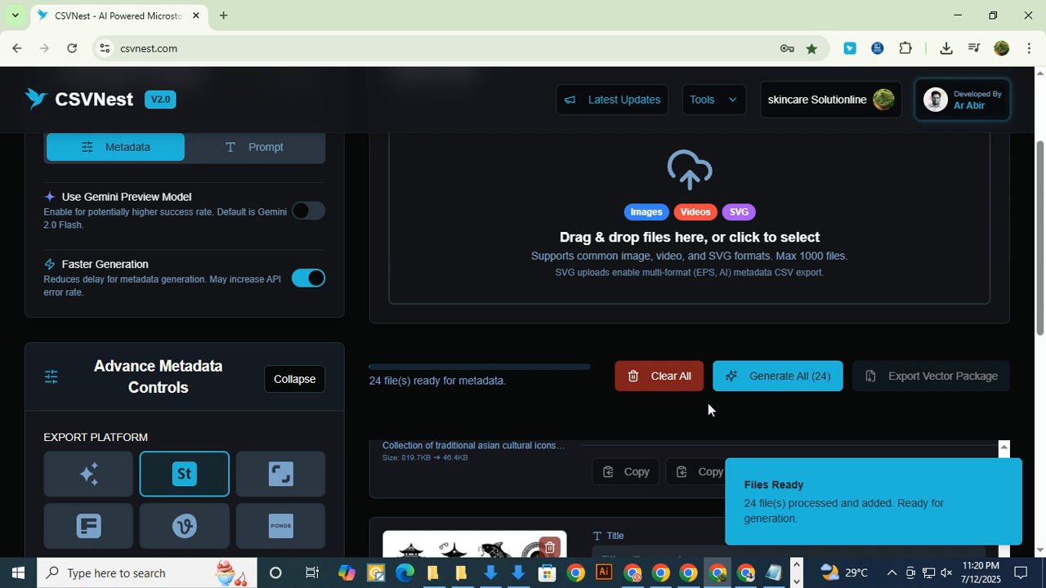
{"action": "left_click", "coordinate": [806, 373]}
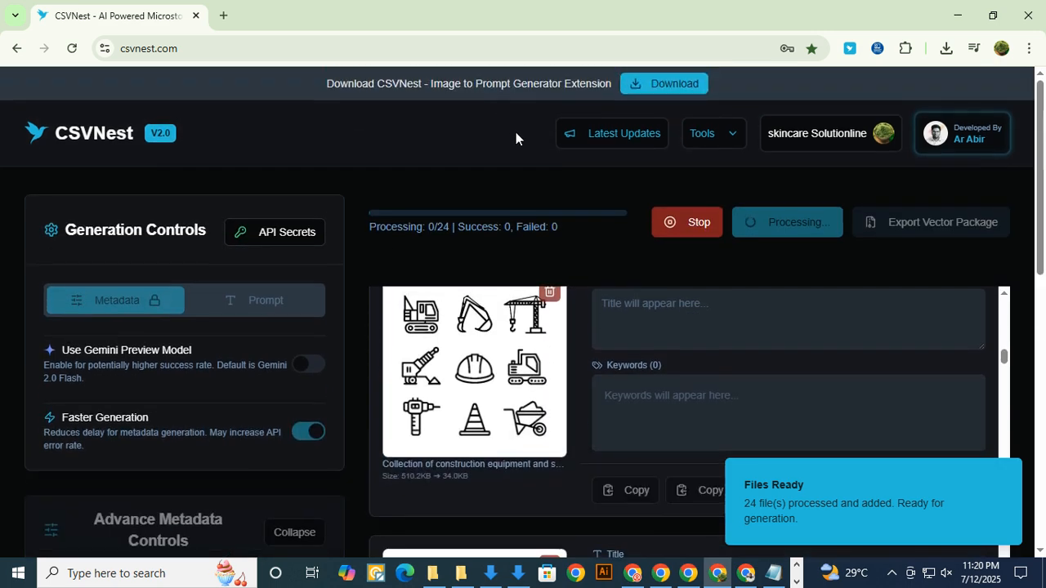
{"action": "left_click_drag", "start_coordinate": [455, 228], "coordinate": [505, 230]}
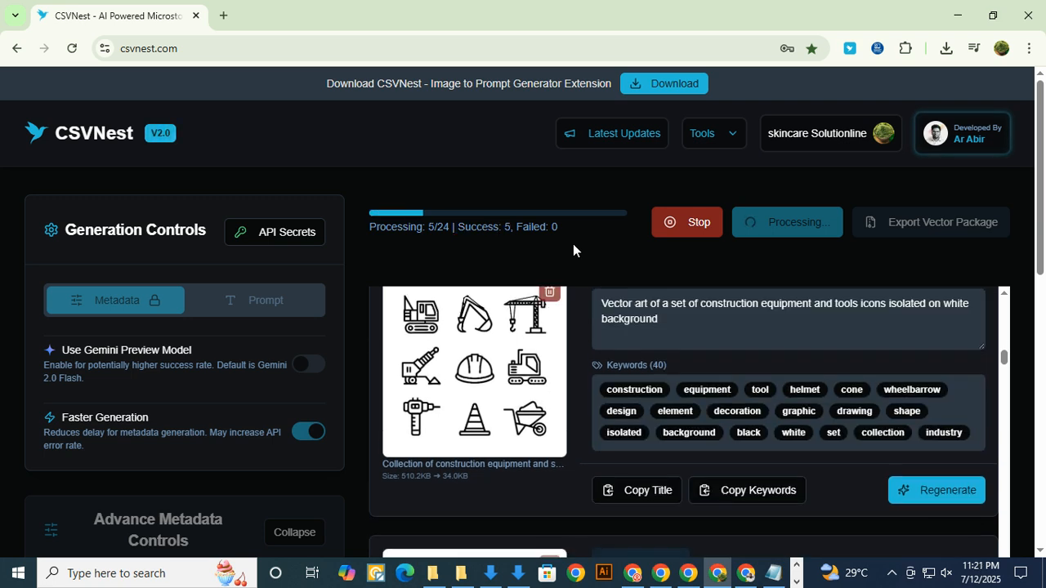
{"action": "left_click_drag", "start_coordinate": [465, 227], "coordinate": [502, 229]}
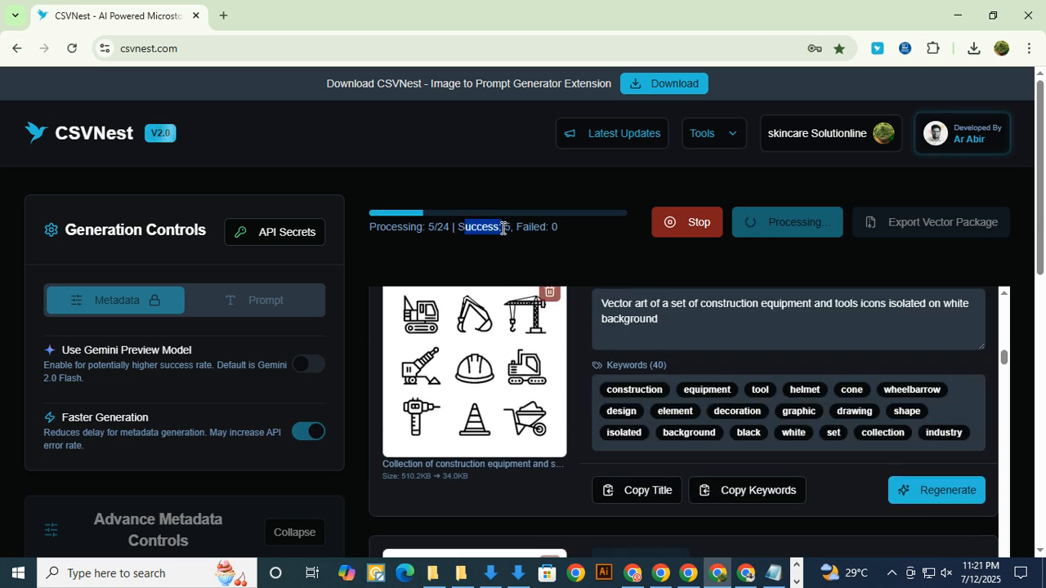
{"action": "left_click", "coordinate": [563, 236]}
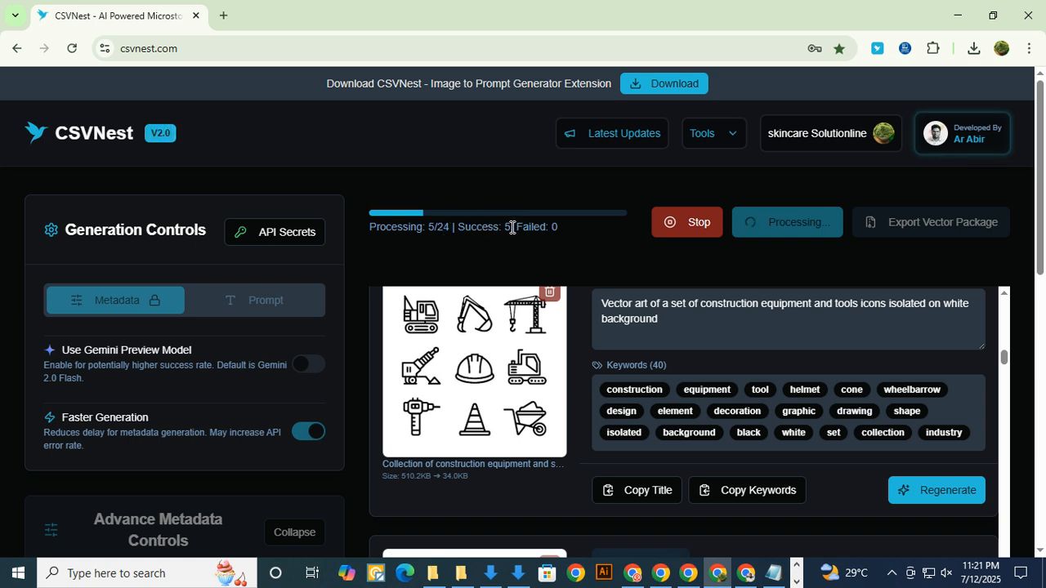
{"action": "scroll", "coordinate": [547, 351], "scroll_direction": "up", "scroll_amount": 2}
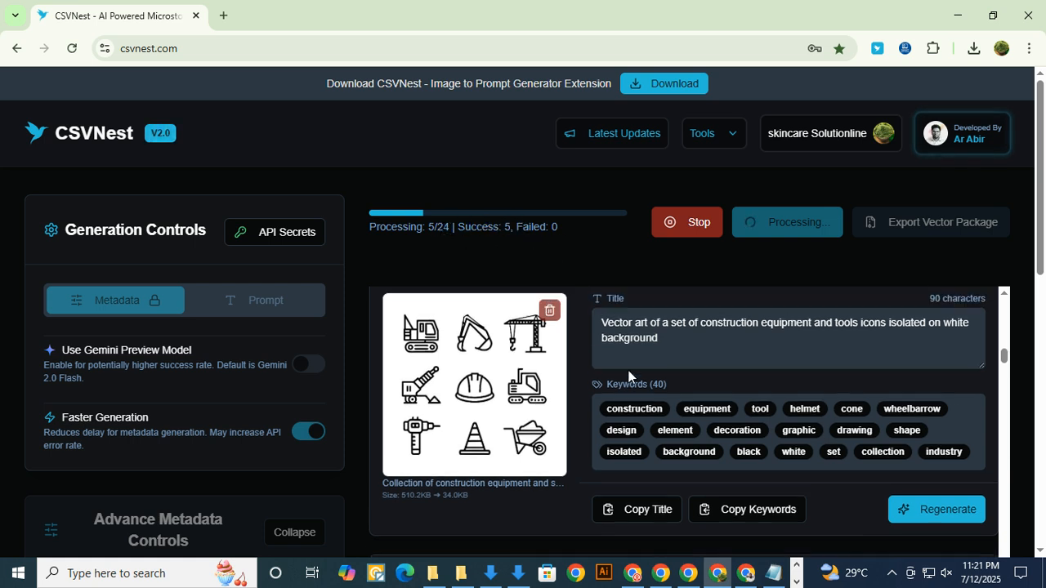
{"action": "scroll", "coordinate": [507, 368], "scroll_direction": "down", "scroll_amount": 1}
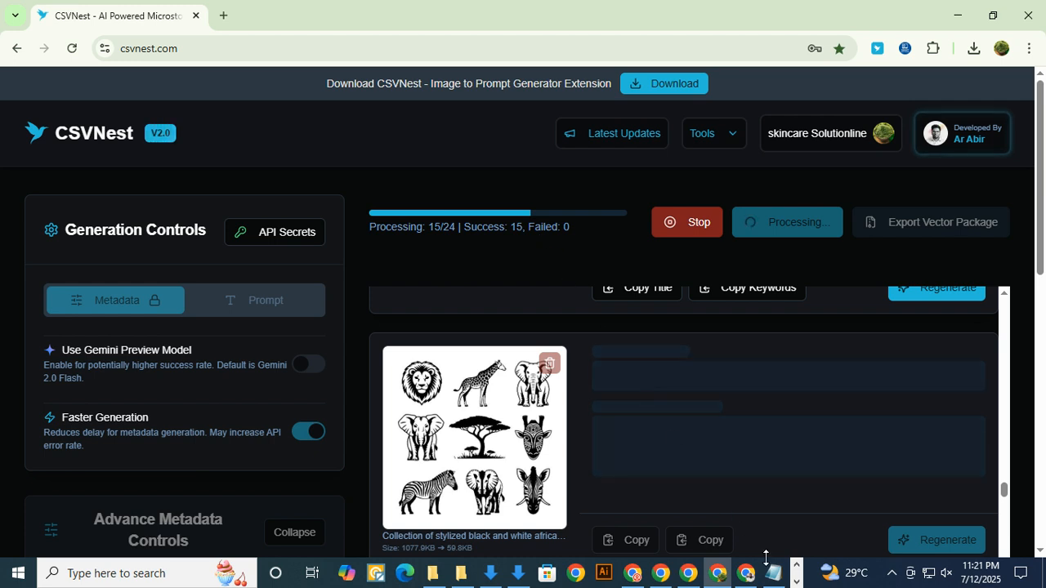
{"action": "left_click", "coordinate": [801, 581]}
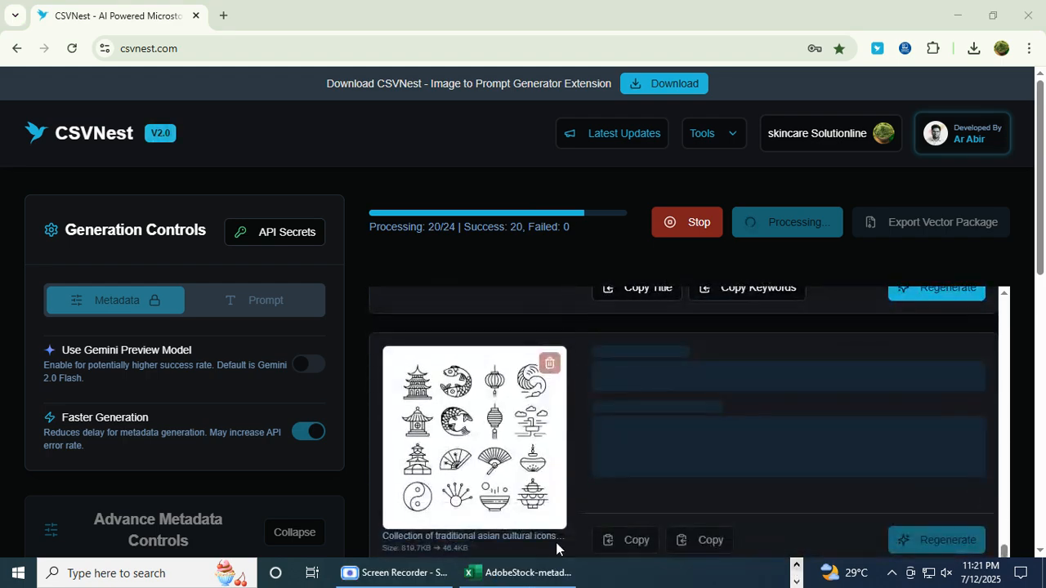
{"action": "left_click", "coordinate": [397, 573]}
{"action": "left_click", "coordinate": [405, 573]}
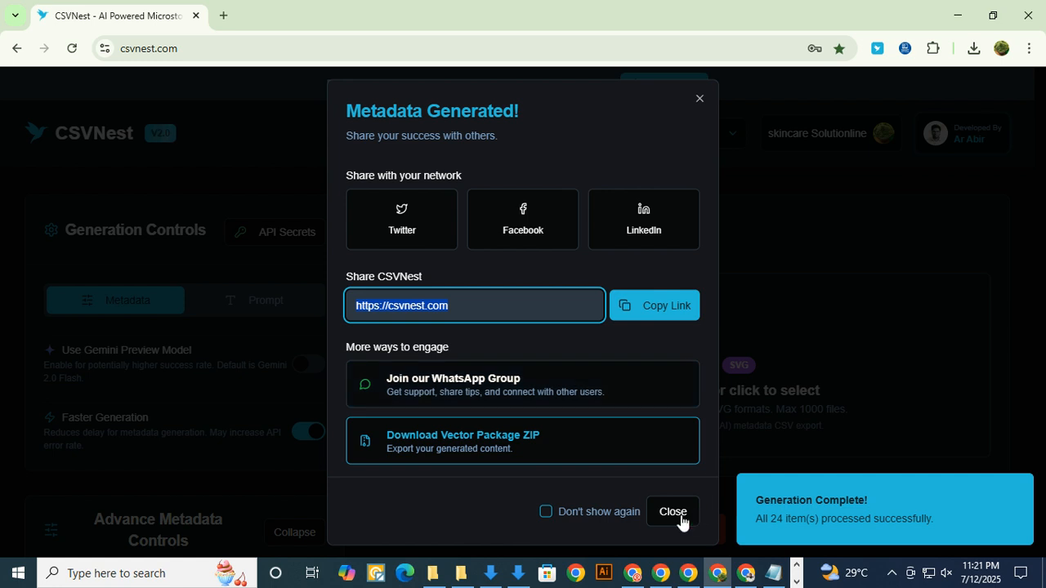
Dismiss the completion dialog, export the generated metadata as a vector package ZIP, and show the downloaded file in its folder.
{"action": "left_click", "coordinate": [673, 512]}
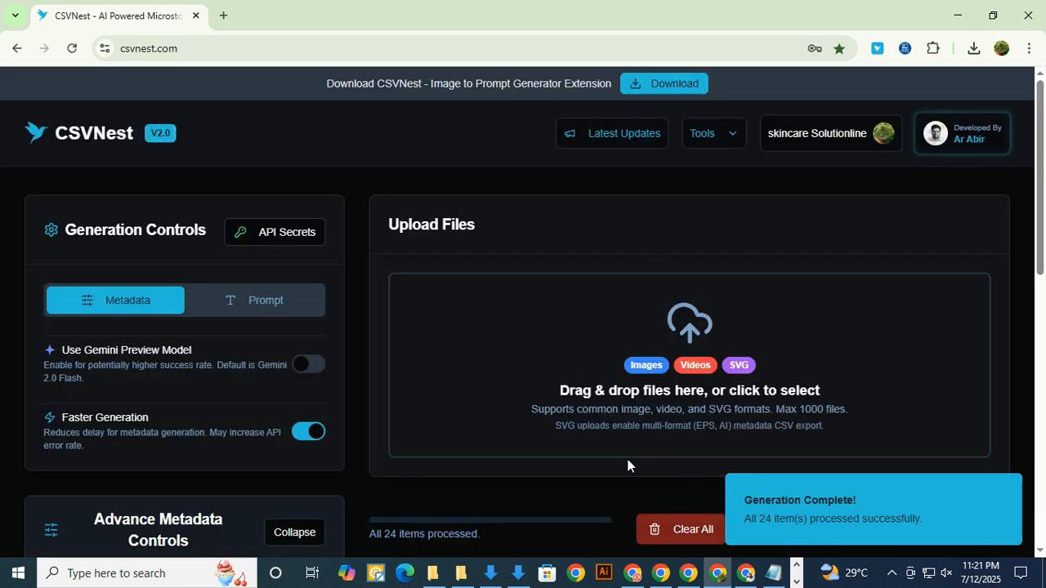
{"action": "scroll", "coordinate": [630, 459], "scroll_direction": "down", "scroll_amount": 2}
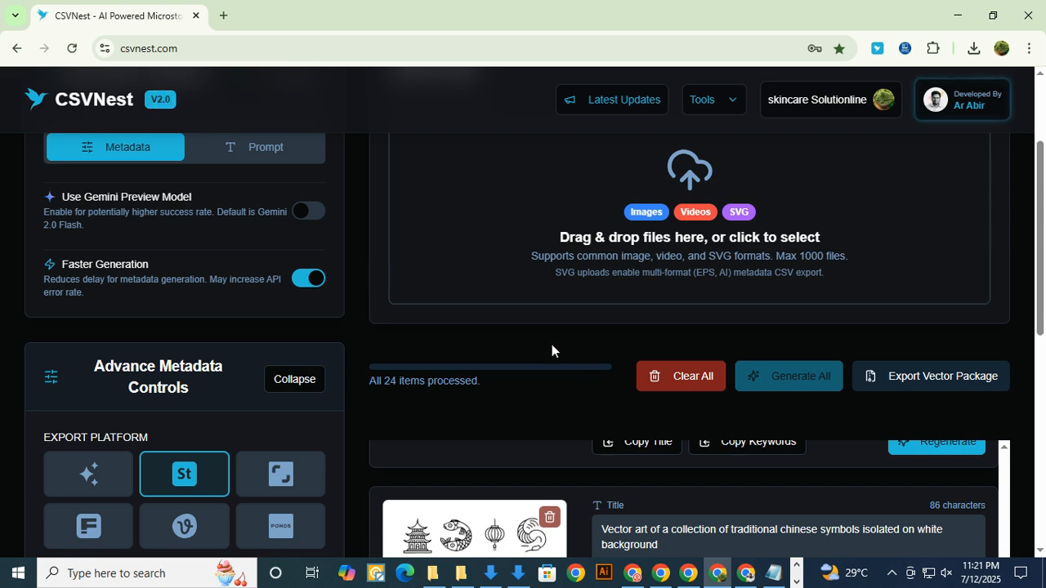
{"action": "scroll", "coordinate": [593, 342], "scroll_direction": "down", "scroll_amount": 2}
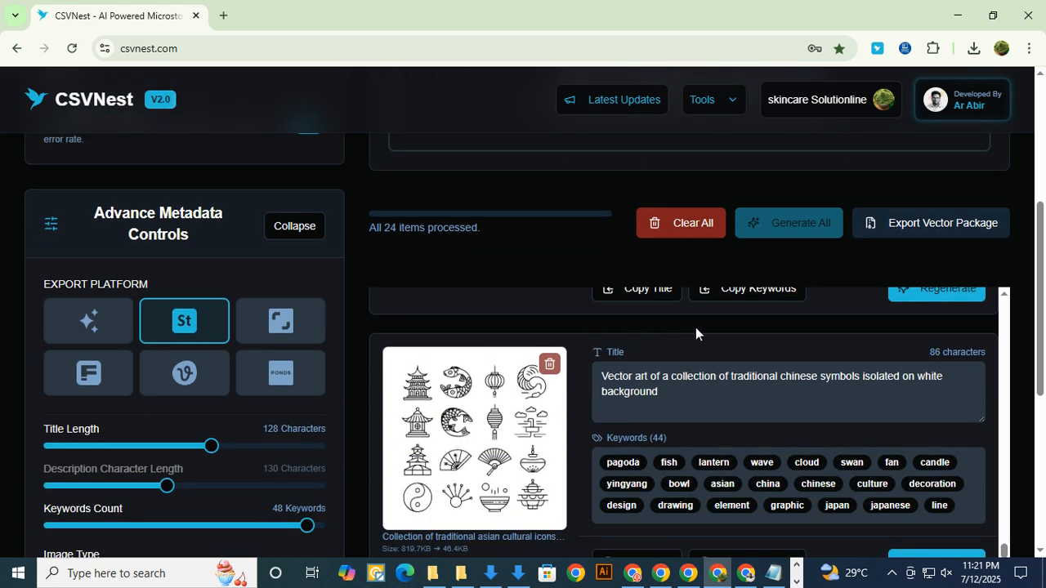
{"action": "scroll", "coordinate": [750, 466], "scroll_direction": "down", "scroll_amount": 5}
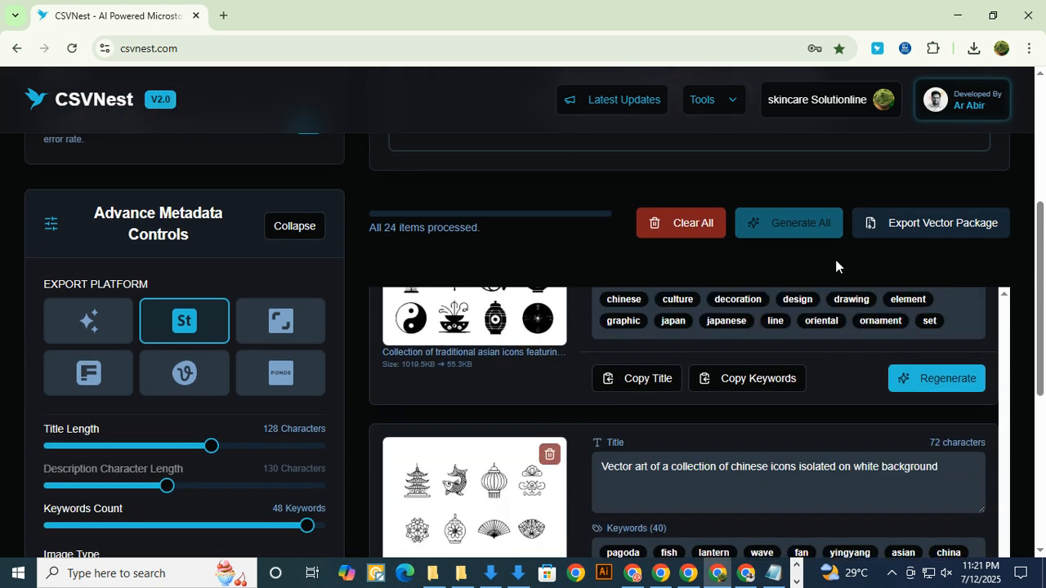
{"action": "scroll", "coordinate": [732, 270], "scroll_direction": "up", "scroll_amount": 3}
{"action": "left_click", "coordinate": [932, 453]}
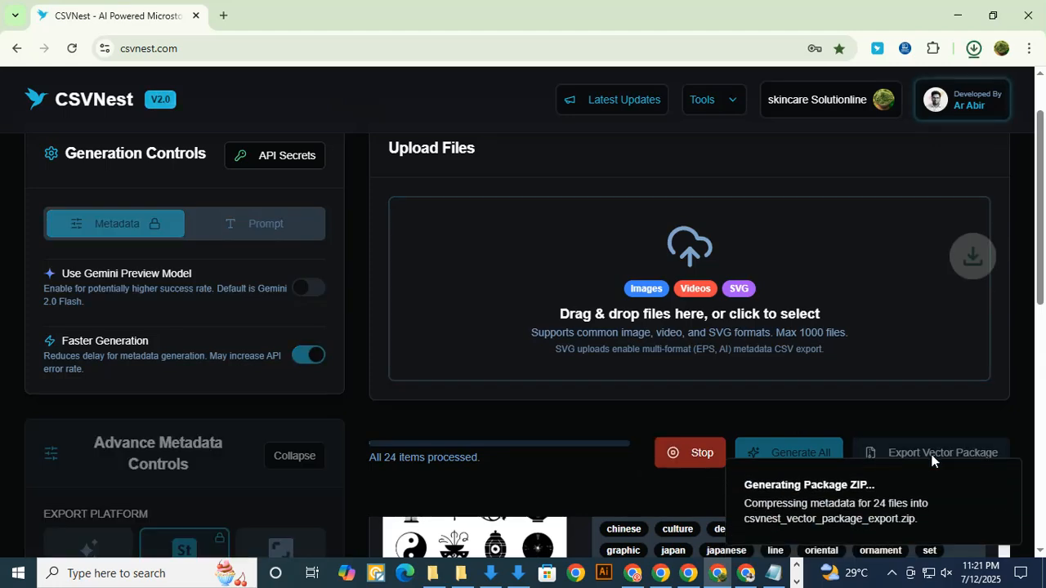
{"action": "left_click", "coordinate": [973, 49]}
{"action": "left_click", "coordinate": [937, 85]}
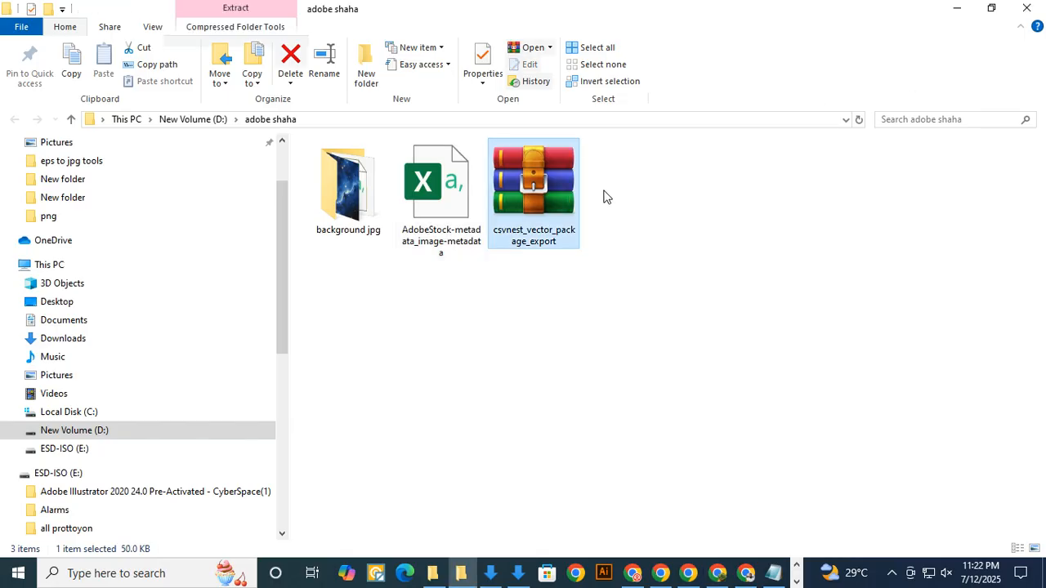
Extract the csvnest_vector_package_export archive into a folder of the same name and delete the archive.
{"action": "right_click", "coordinate": [530, 194]}
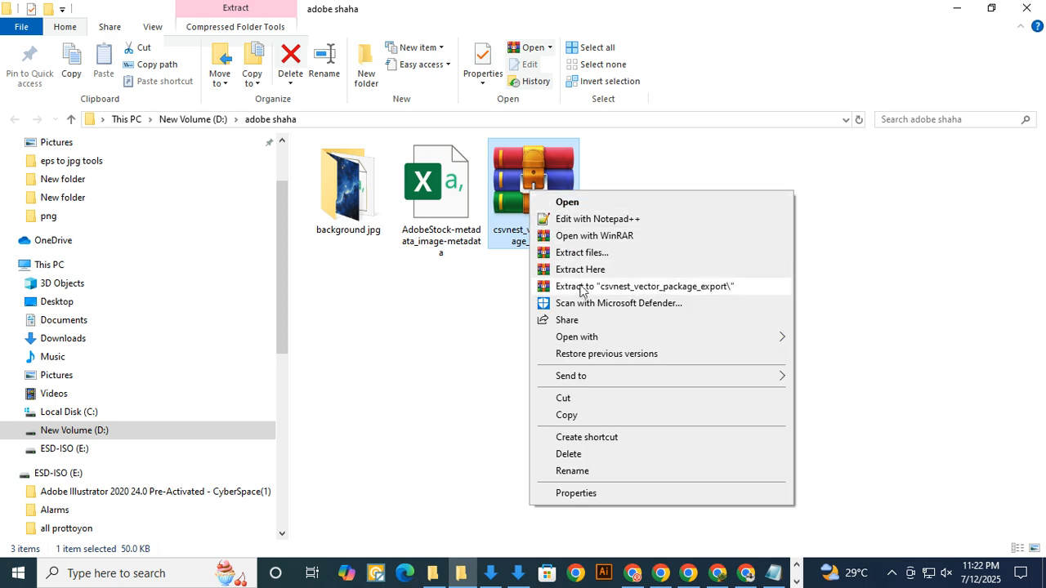
{"action": "left_click", "coordinate": [592, 253]}
{"action": "left_click", "coordinate": [570, 459]}
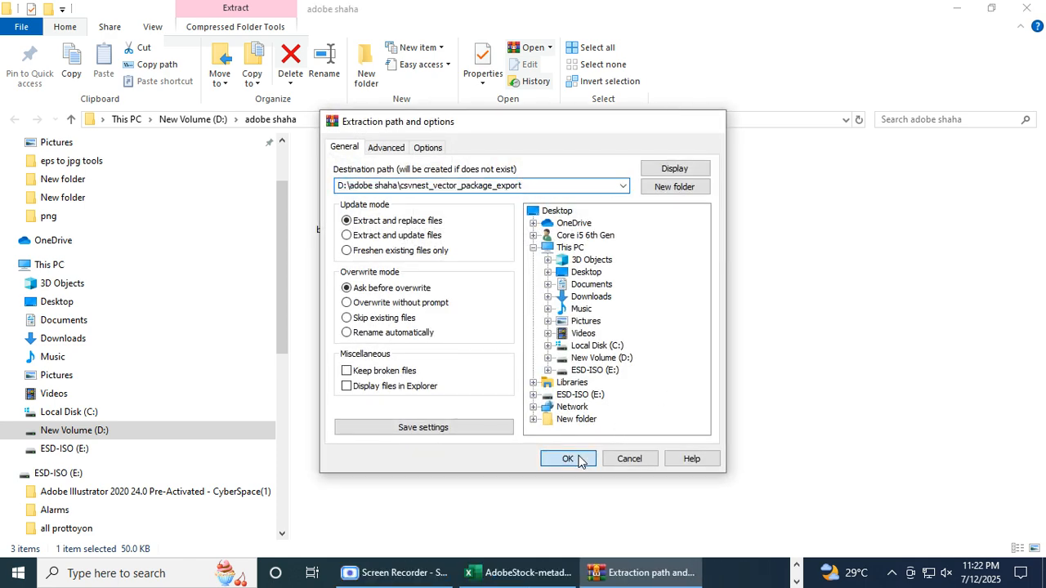
{"action": "right_click", "coordinate": [626, 188]}
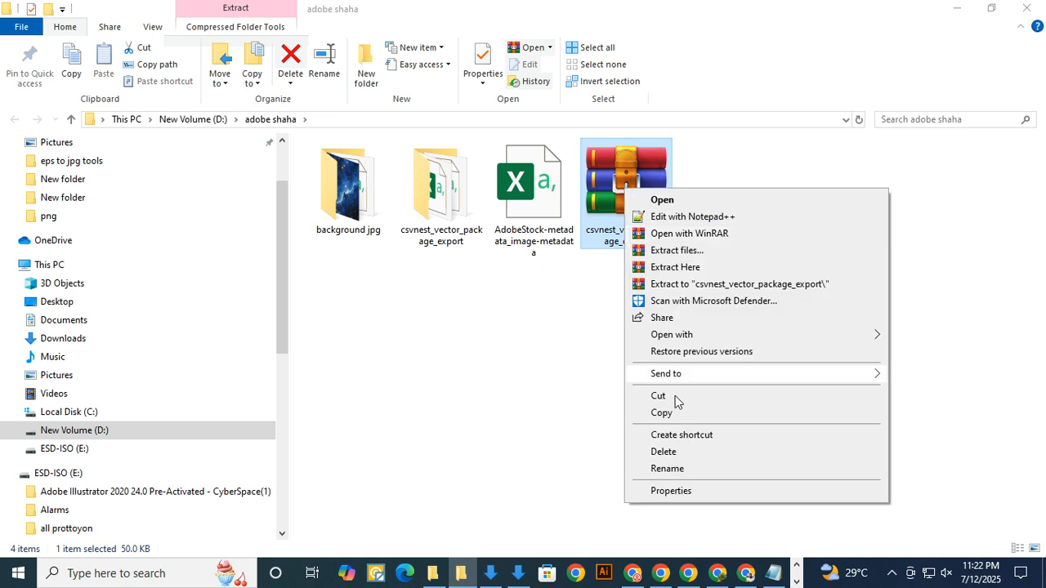
{"action": "left_click", "coordinate": [662, 451]}
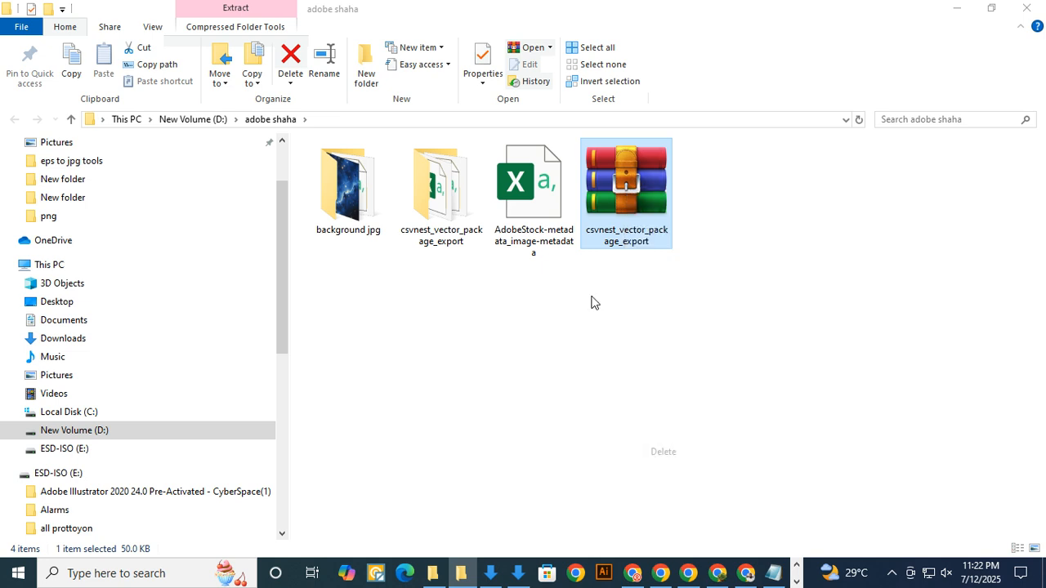
Close the AdobeStock-metadata_image-metadata file in Excel and delete that old CSV from the folder.
{"action": "double_click", "coordinate": [528, 196]}
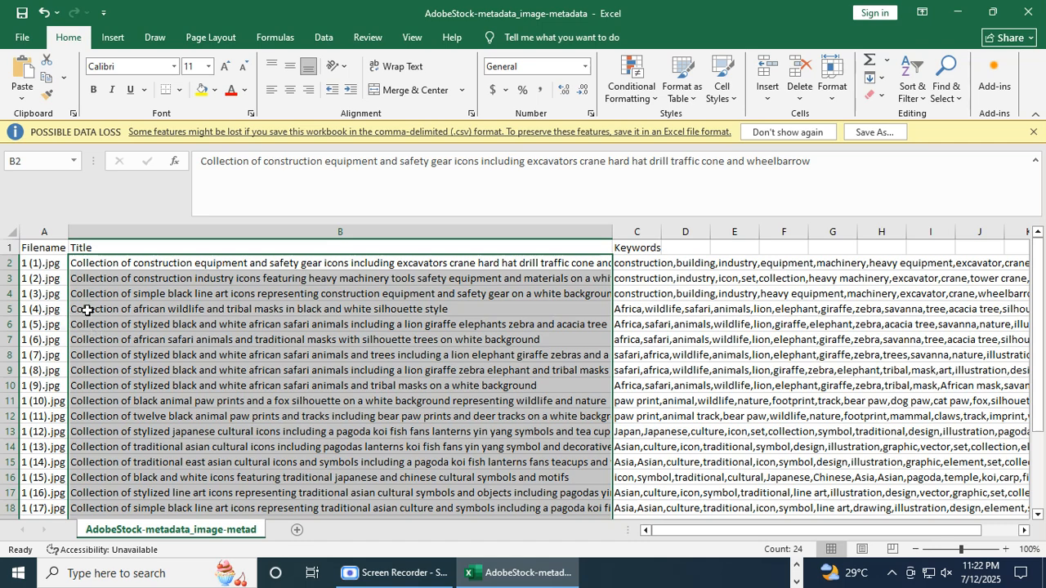
{"action": "left_click", "coordinate": [1027, 16]}
{"action": "left_click", "coordinate": [559, 309]}
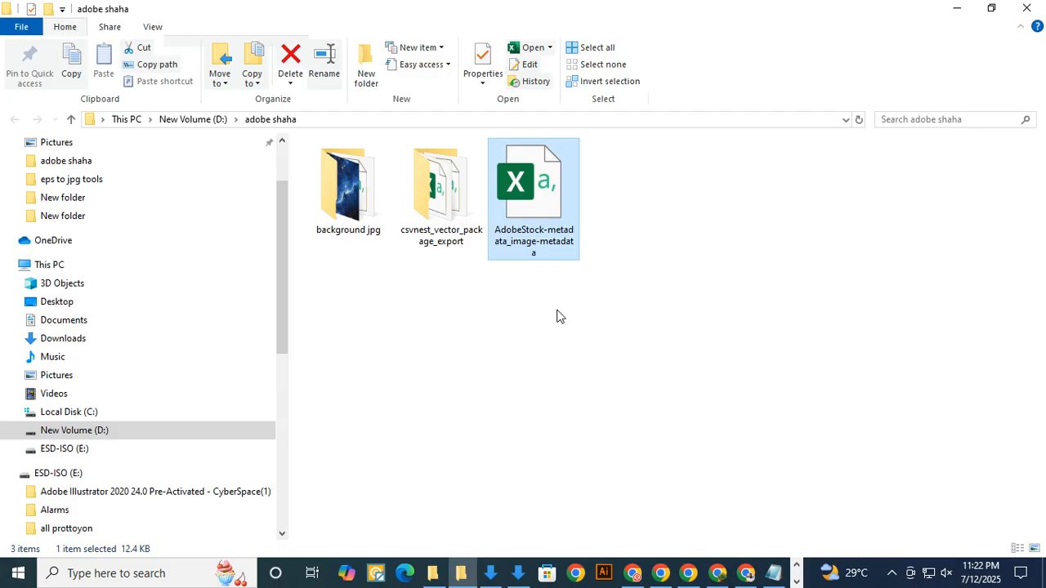
{"action": "right_click", "coordinate": [531, 194]}
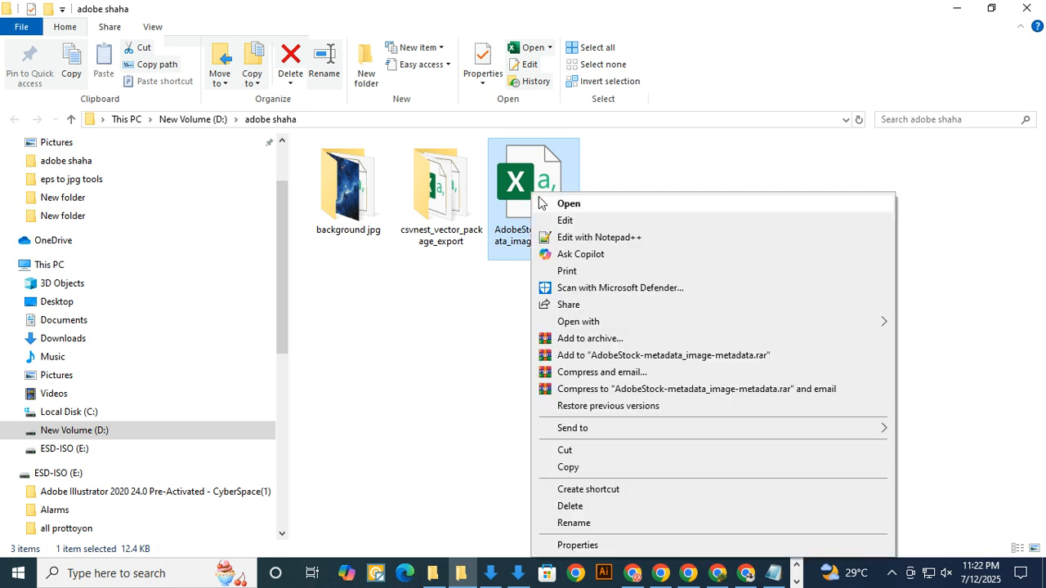
{"action": "left_click", "coordinate": [575, 507]}
Close the folder window holding the extracted package and return to the CSVNest export area.
{"action": "left_click", "coordinate": [448, 206]}
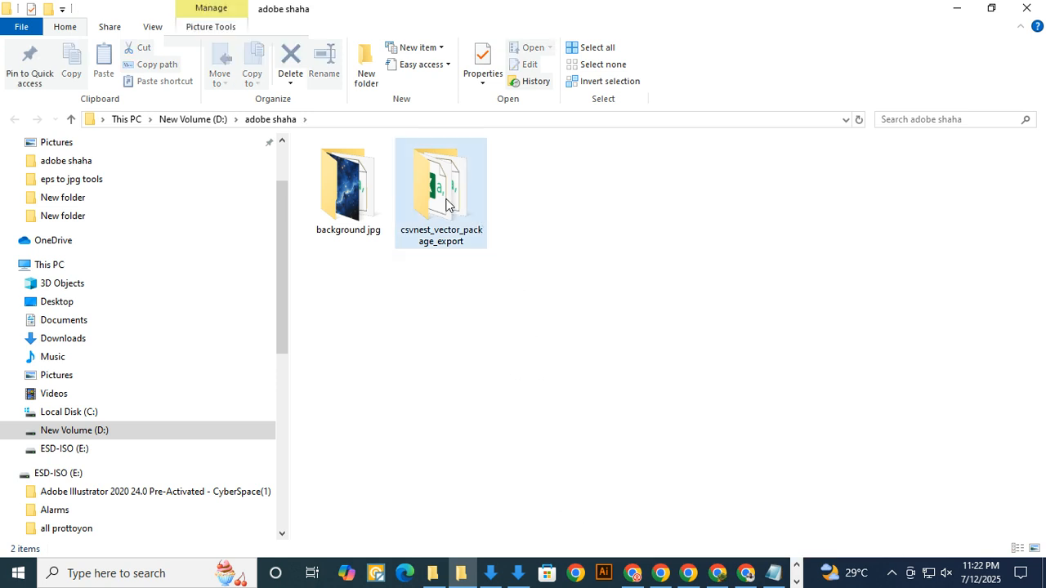
{"action": "left_click", "coordinate": [1026, 8]}
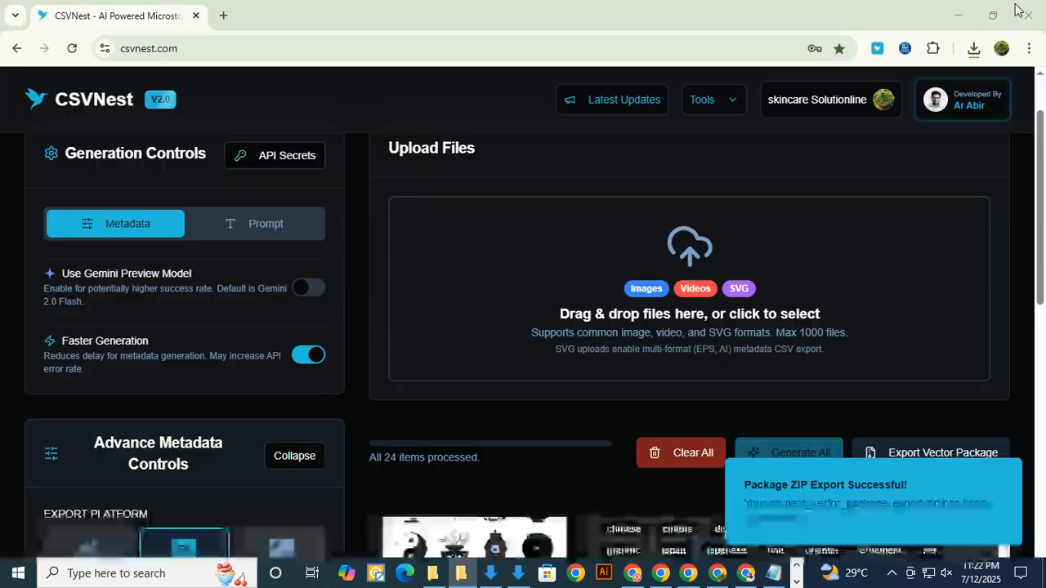
{"action": "scroll", "coordinate": [721, 427], "scroll_direction": "down", "scroll_amount": 1}
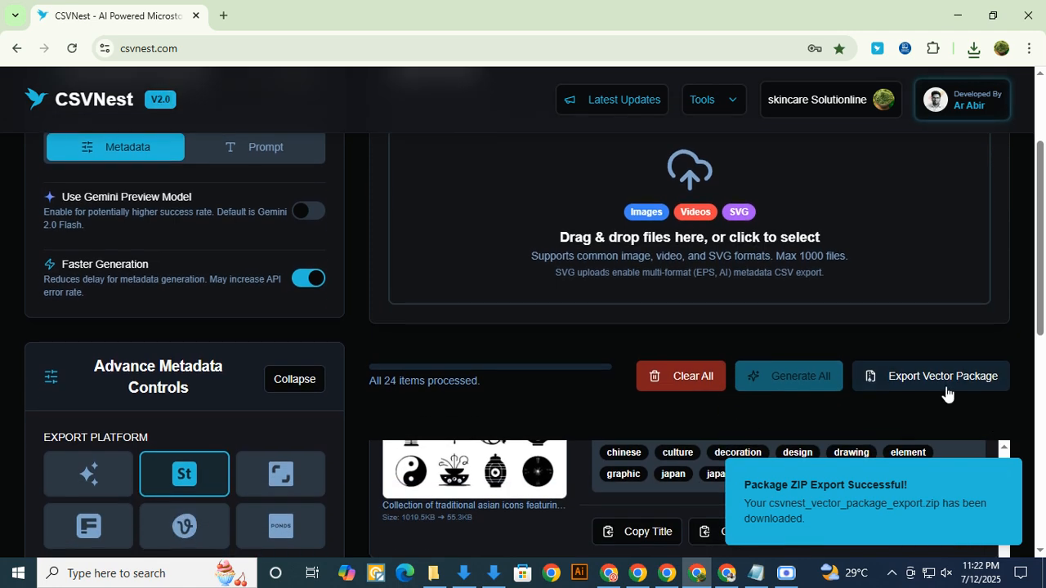
{"action": "scroll", "coordinate": [641, 473], "scroll_direction": "down", "scroll_amount": 5}
{"action": "scroll", "coordinate": [588, 470], "scroll_direction": "up", "scroll_amount": 1}
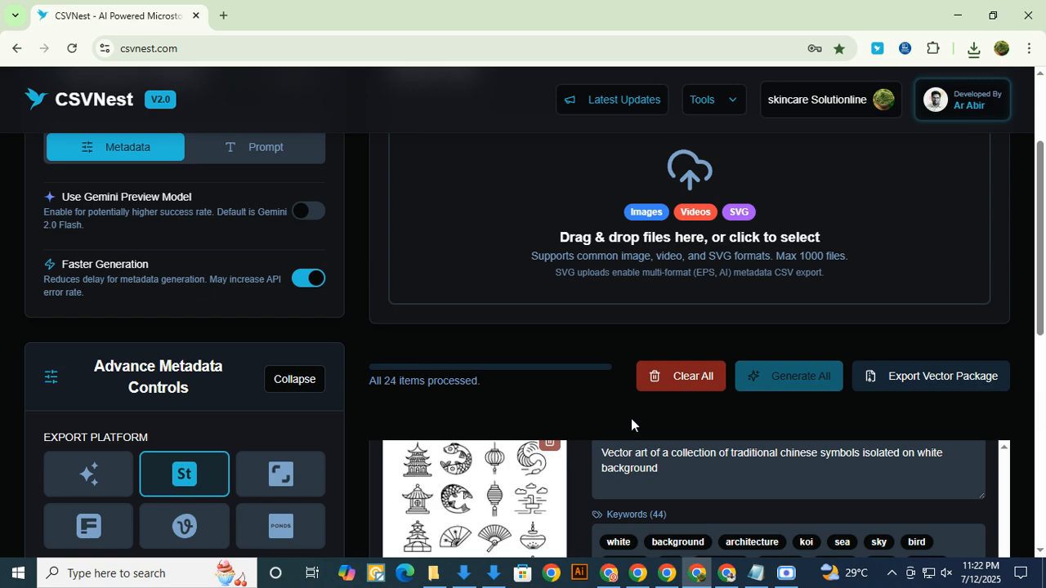
{"action": "left_click", "coordinate": [635, 217]}
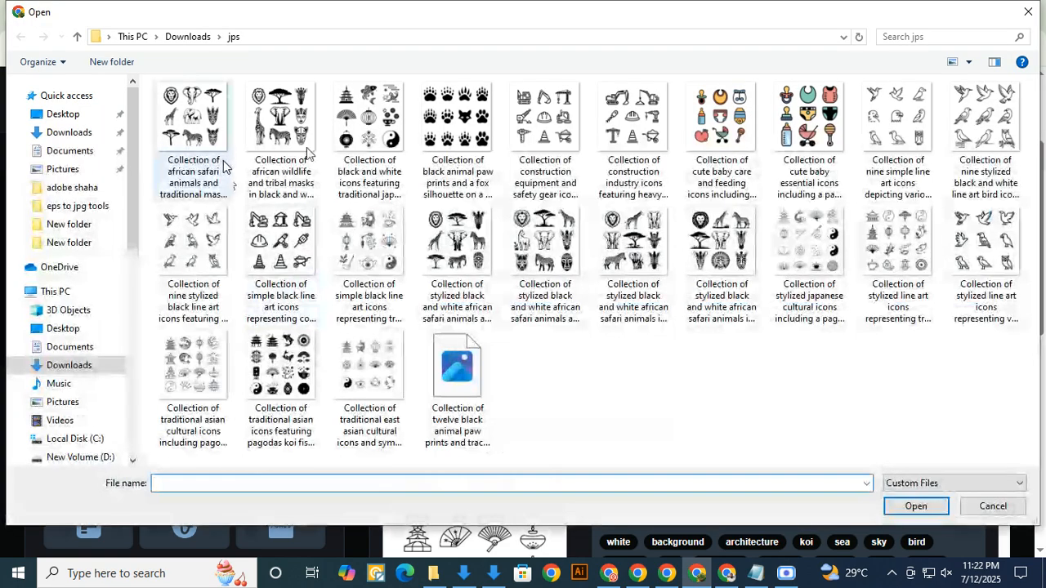
{"action": "left_click", "coordinate": [1027, 13]}
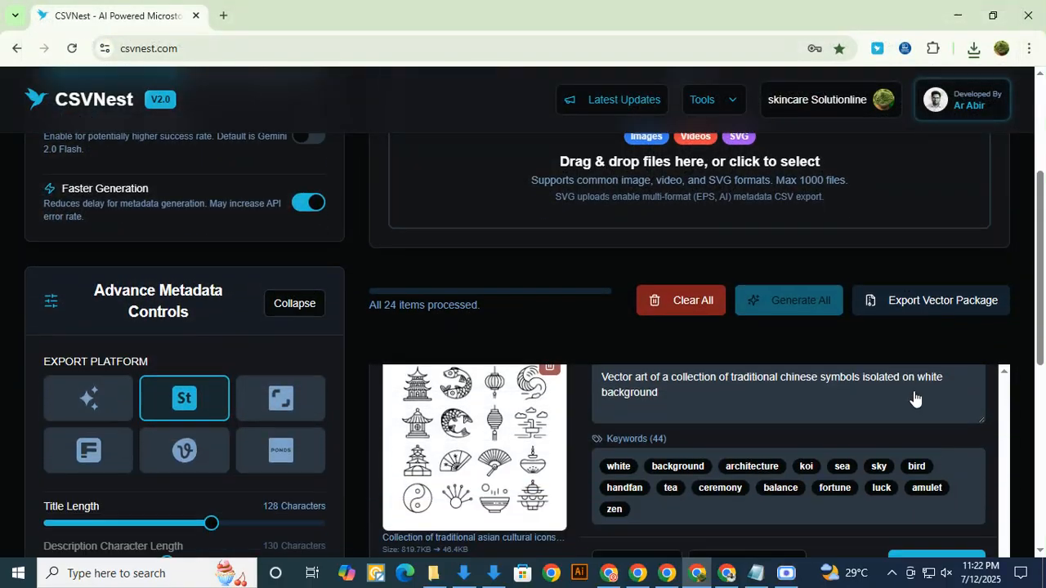
Export the generated metadata as a vector package ZIP again and show the newest download in its folder.
{"action": "left_click", "coordinate": [936, 302]}
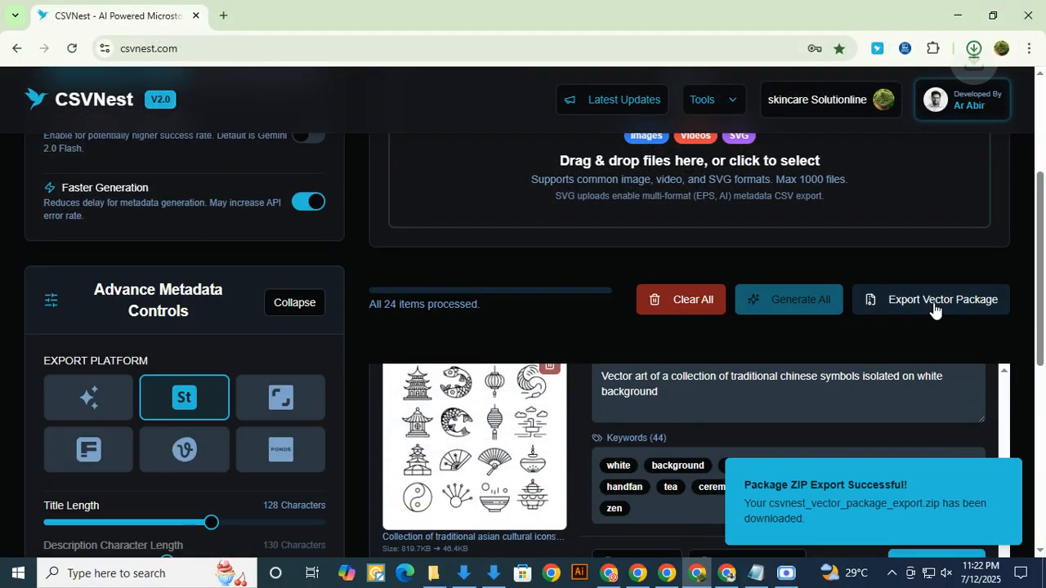
{"action": "left_click", "coordinate": [973, 57]}
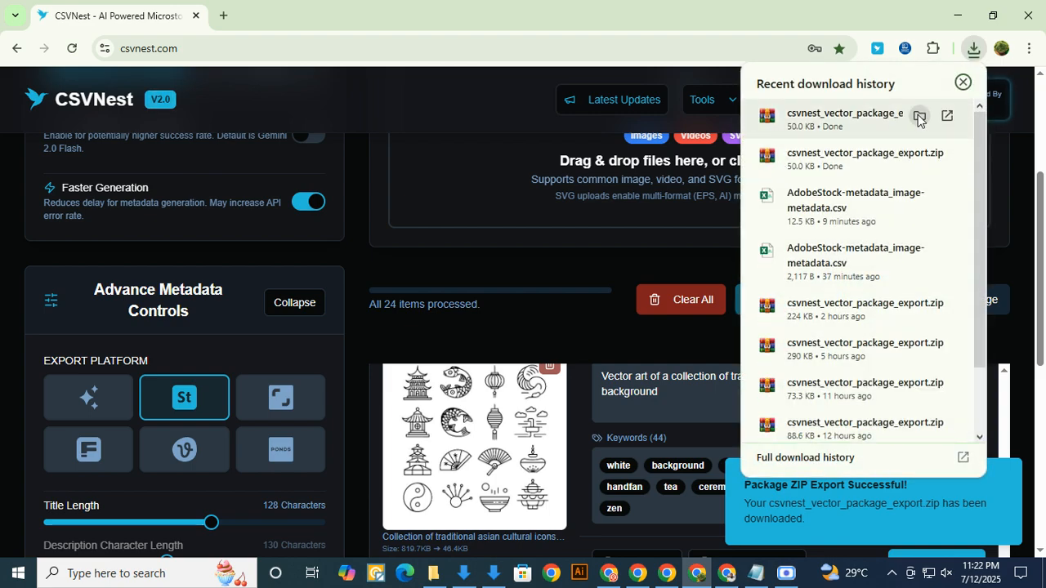
{"action": "left_click", "coordinate": [918, 114]}
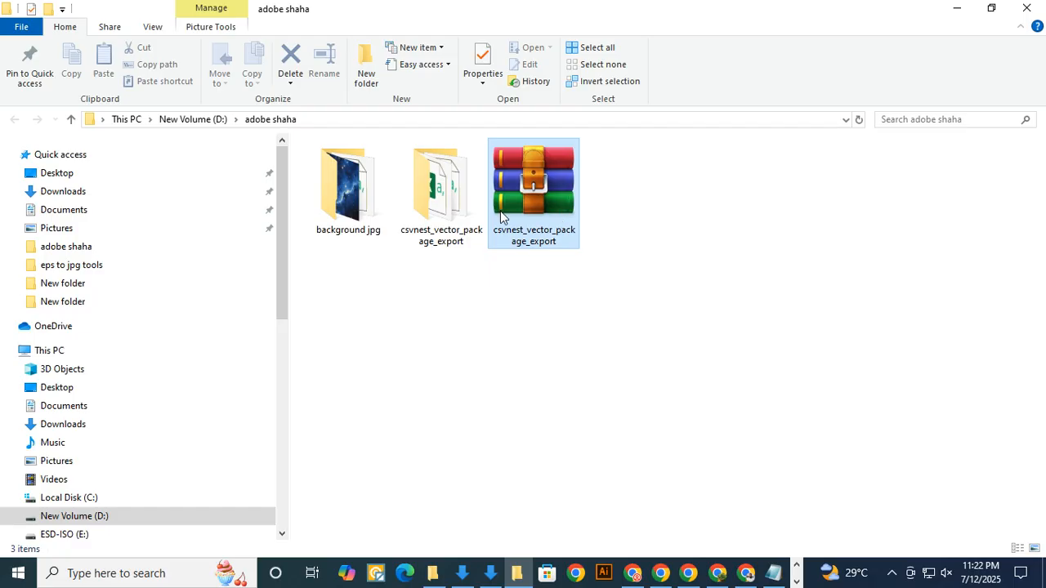
{"action": "right_click", "coordinate": [534, 190]}
{"action": "left_click", "coordinate": [596, 253]}
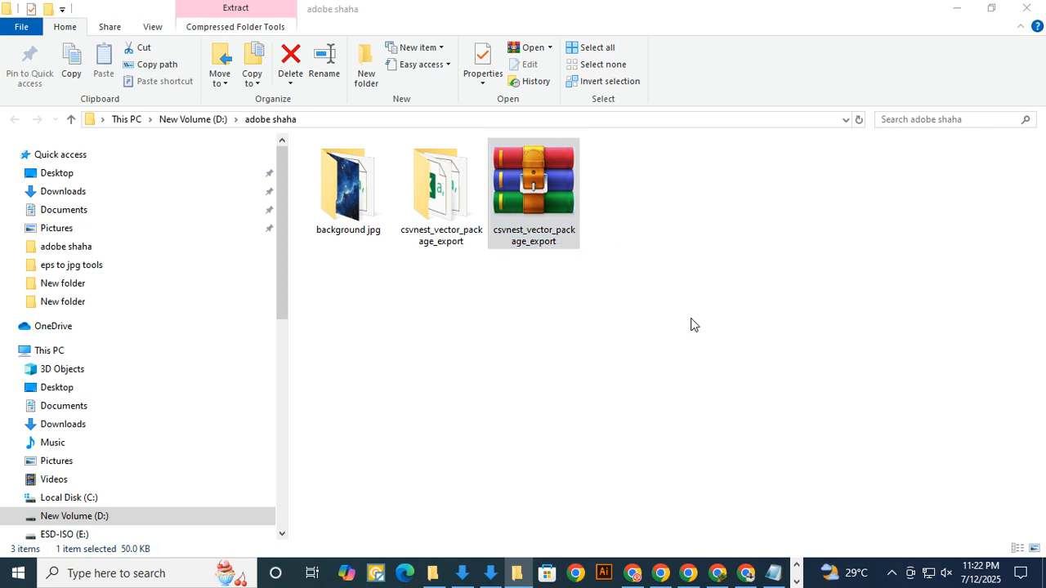
{"action": "left_click", "coordinate": [568, 458]}
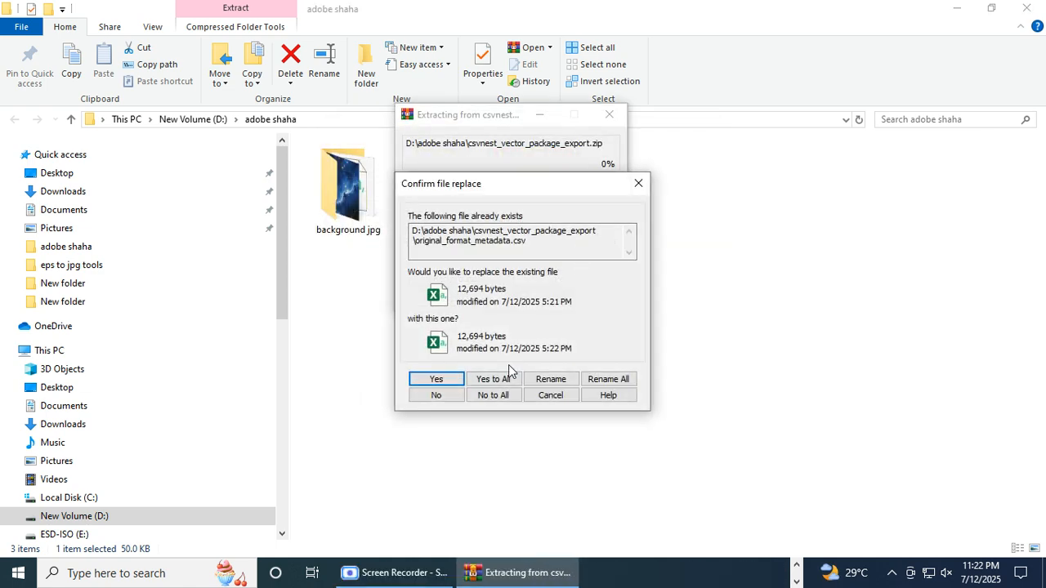
{"action": "left_click", "coordinate": [638, 183]}
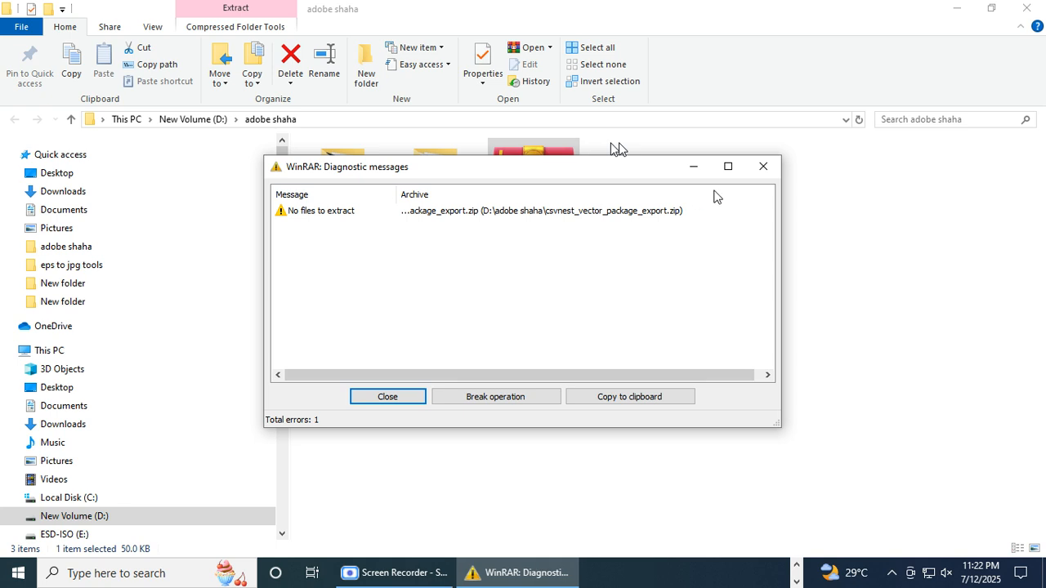
{"action": "left_click", "coordinate": [761, 167]}
Rename the existing csvnest_vector_package_export folder as c.
{"action": "left_click", "coordinate": [429, 208]}
{"action": "right_click", "coordinate": [428, 204]}
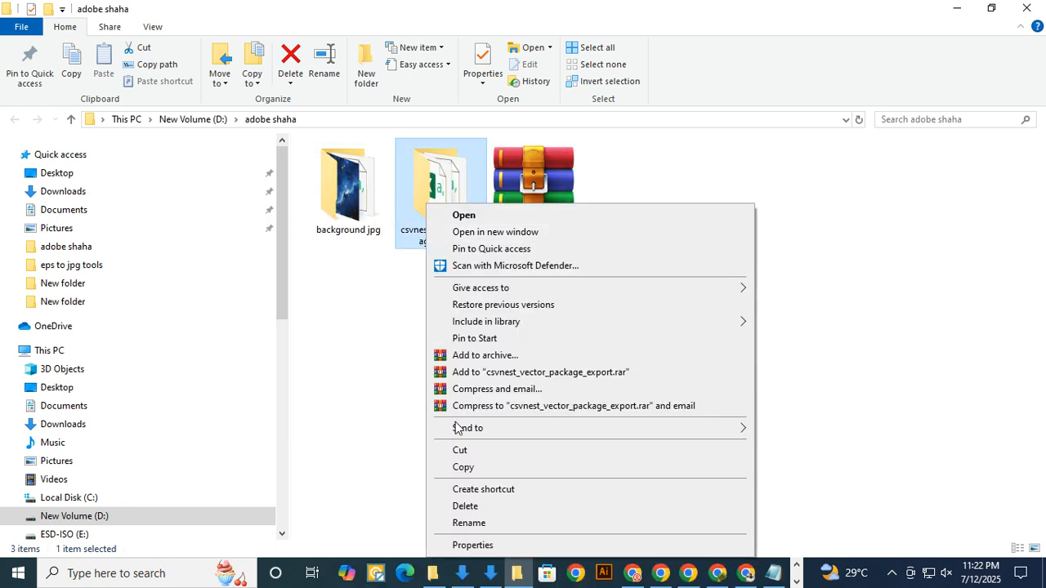
{"action": "left_click", "coordinate": [470, 524]}
{"action": "type", "text": "c"}
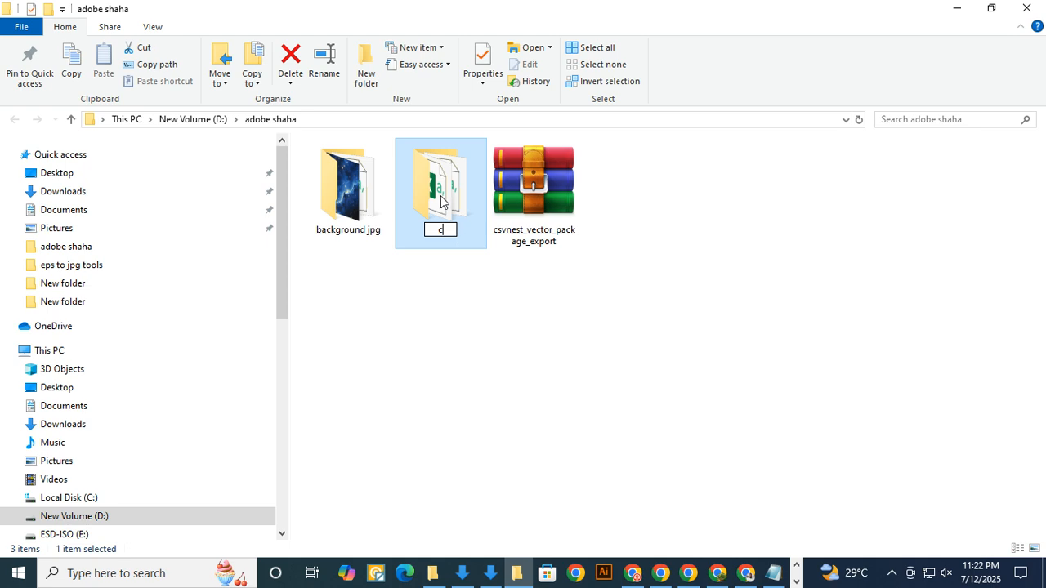
{"action": "key", "text": "Return"}
Extract the csvnest_vector_package_export archive into a new folder of the same name.
{"action": "left_click", "coordinate": [510, 228]}
{"action": "right_click", "coordinate": [528, 184]}
{"action": "left_click", "coordinate": [593, 243]}
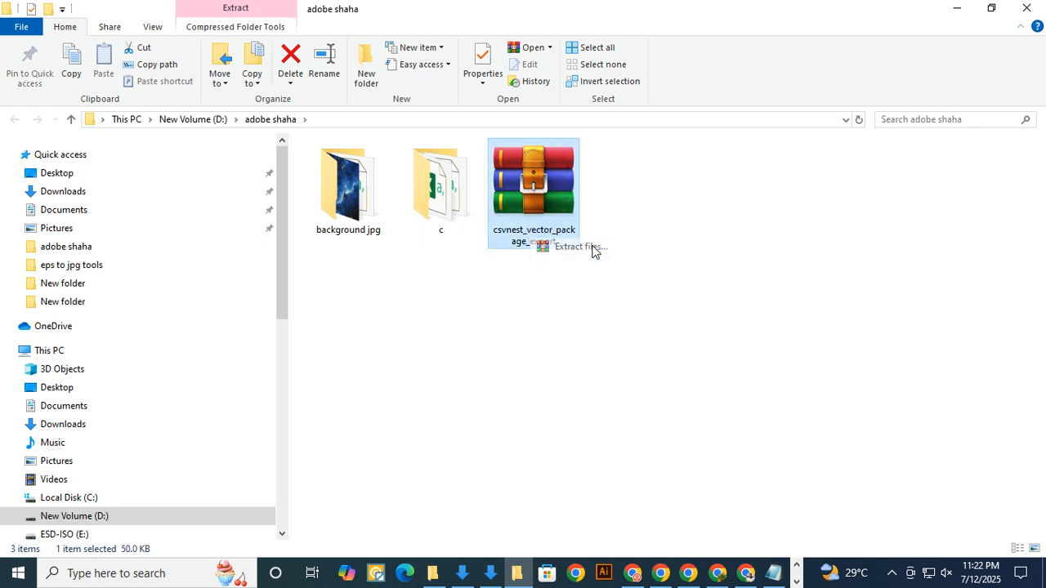
{"action": "left_click", "coordinate": [572, 456]}
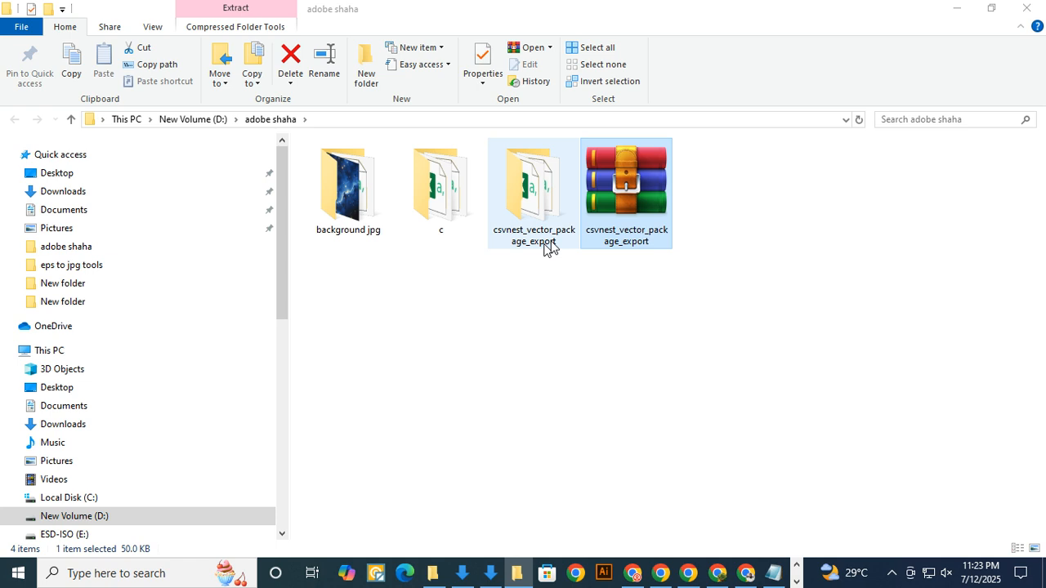
Open the extracted package folder and delete original_format_metadata, svg_metadata and ai_metadata, keeping only the eps_metadata CSV.
{"action": "double_click", "coordinate": [536, 192]}
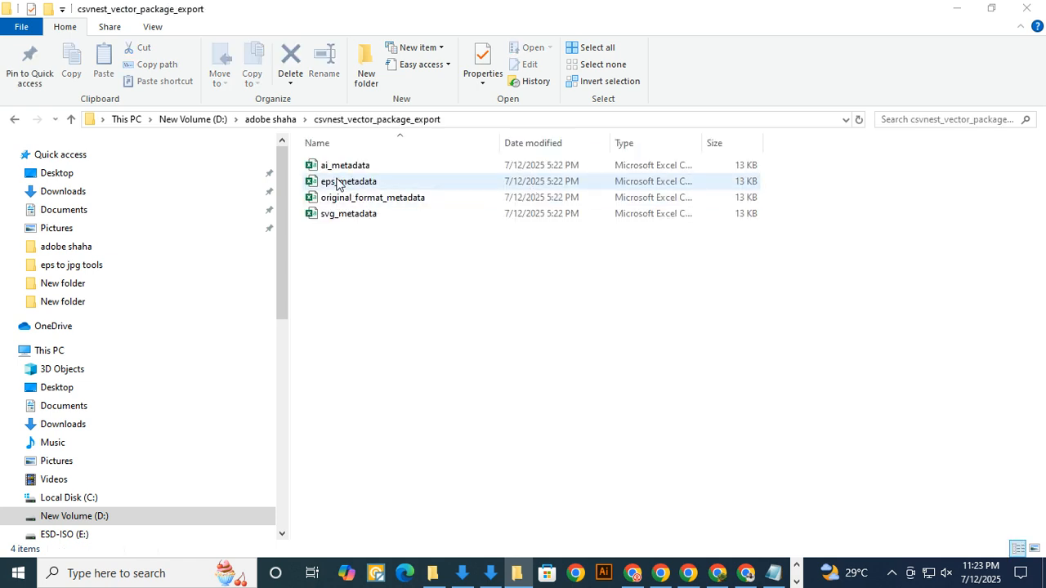
{"action": "left_click", "coordinate": [340, 187]}
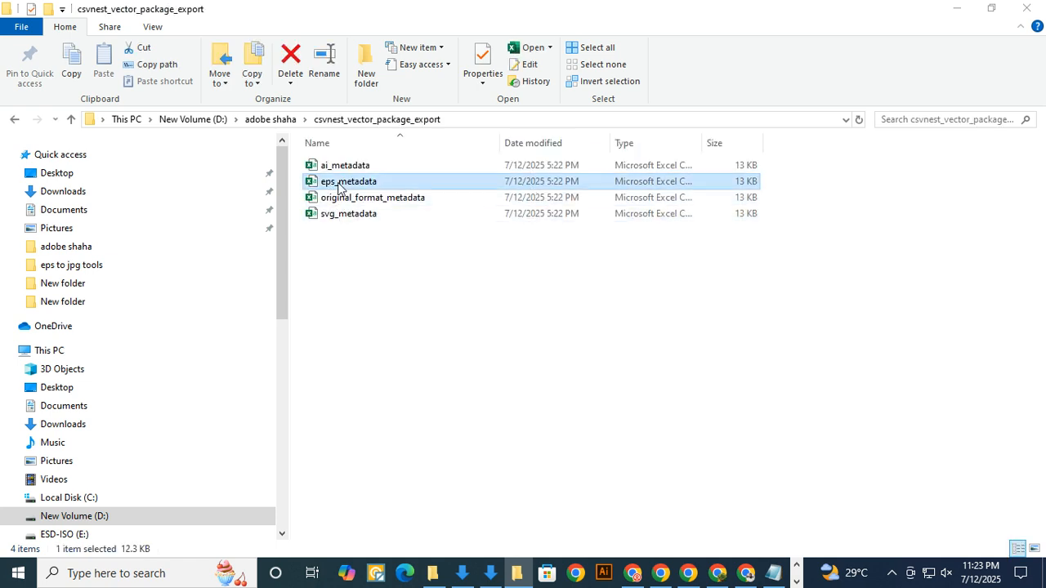
{"action": "left_click_drag", "start_coordinate": [372, 240], "coordinate": [348, 198]}
{"action": "right_click", "coordinate": [350, 197]}
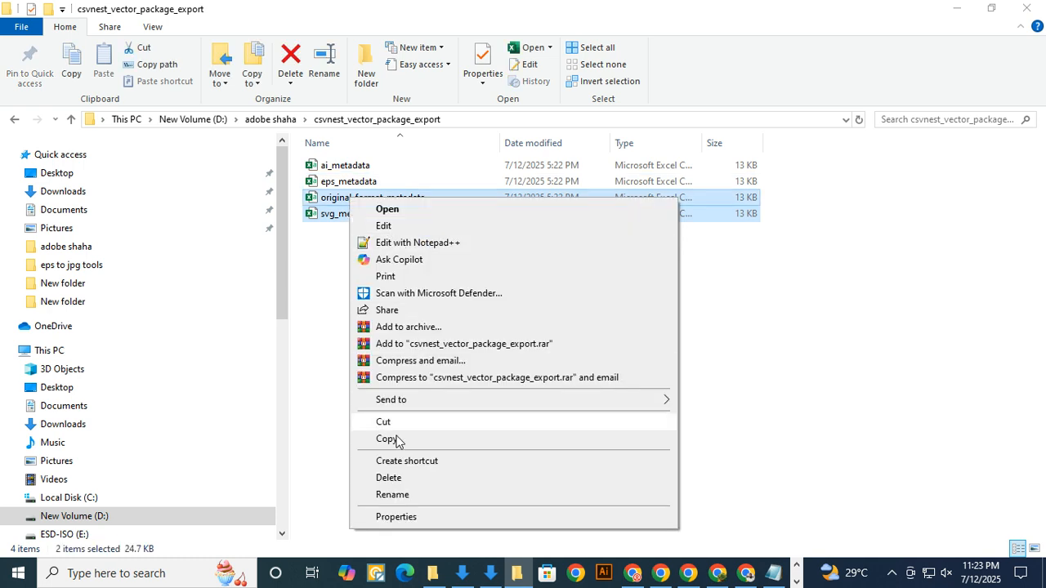
{"action": "left_click", "coordinate": [388, 477]}
{"action": "left_click", "coordinate": [366, 167]}
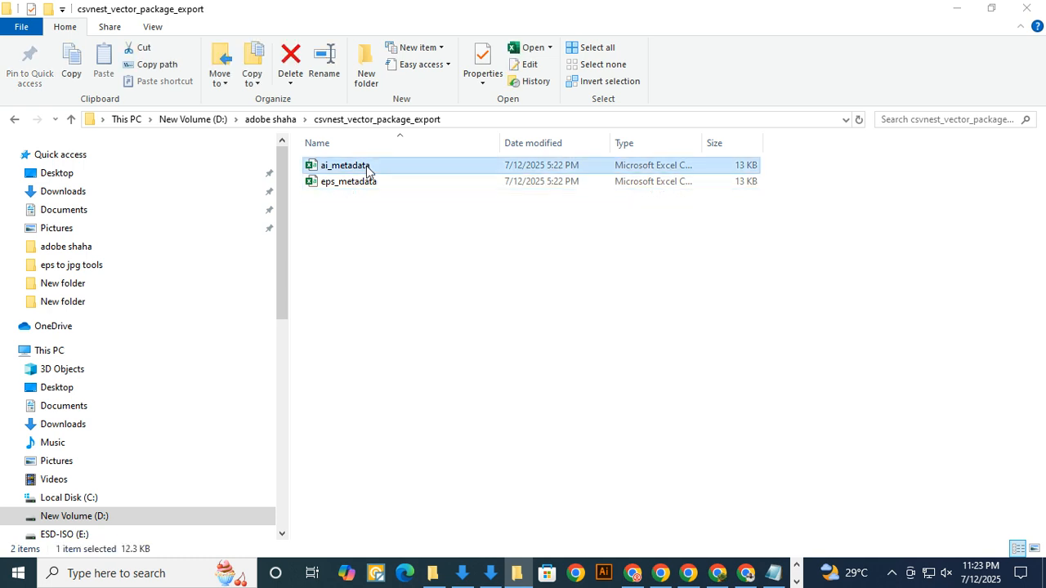
{"action": "right_click", "coordinate": [368, 167]}
{"action": "left_click", "coordinate": [403, 479]}
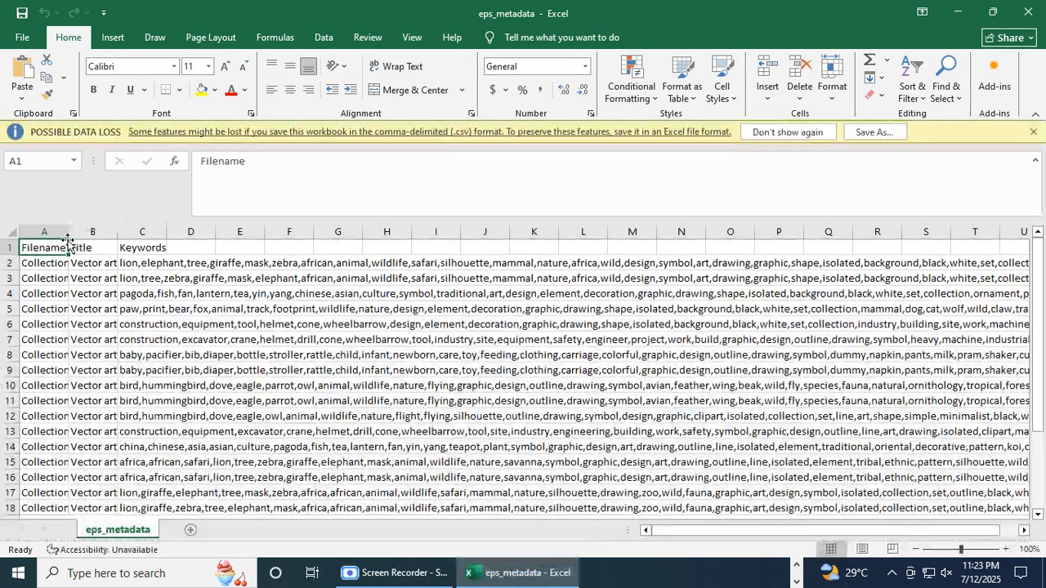
Widen the Filename column of eps_metadata in Excel to check the EPS file names, close it and return to the adobe shaha folder.
{"action": "left_click_drag", "start_coordinate": [67, 231], "coordinate": [655, 232]}
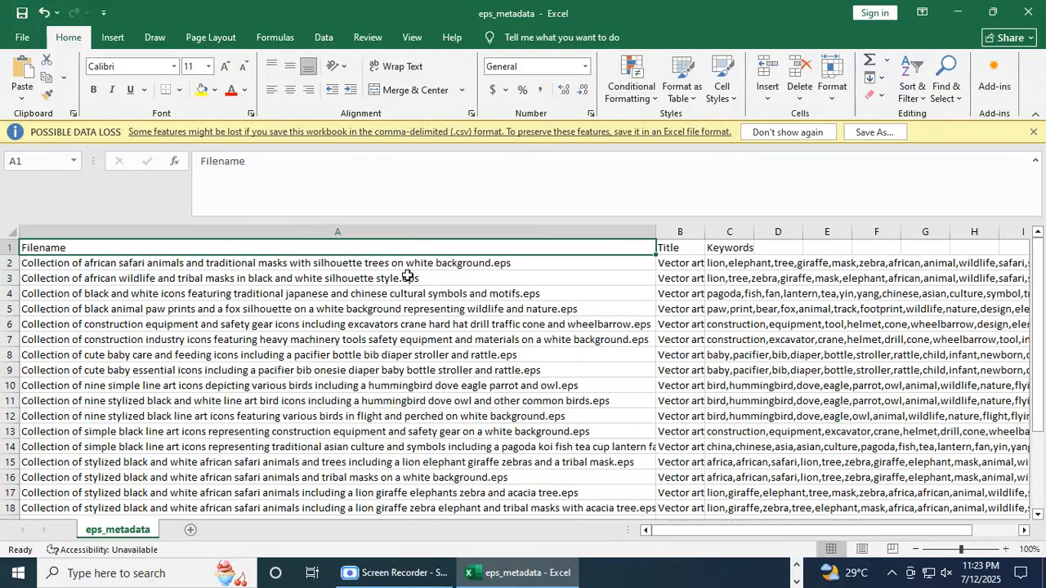
{"action": "left_click", "coordinate": [516, 262]}
{"action": "left_click", "coordinate": [347, 279]}
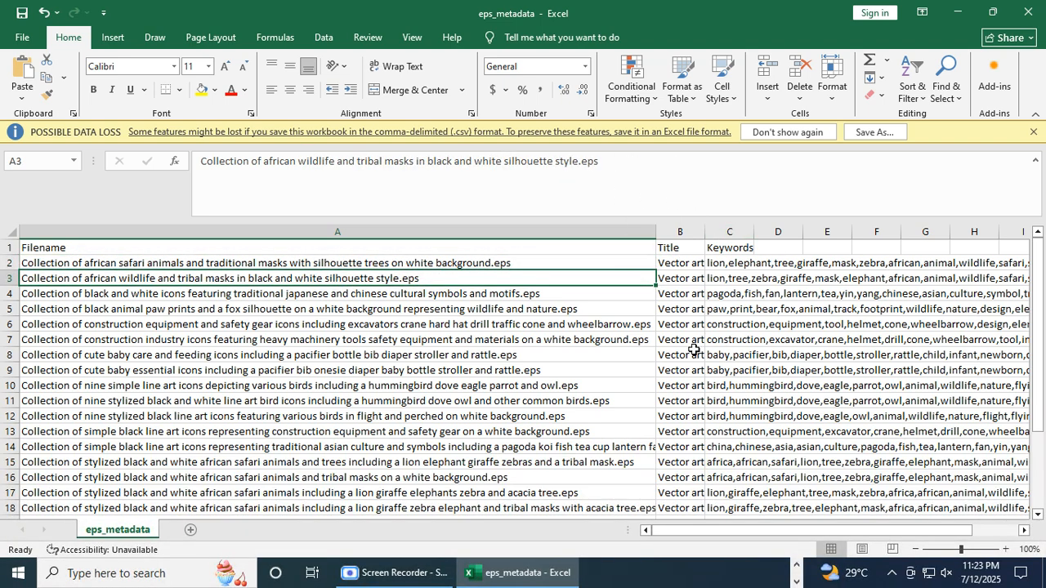
{"action": "left_click", "coordinate": [1029, 13]}
{"action": "left_click", "coordinate": [612, 308]}
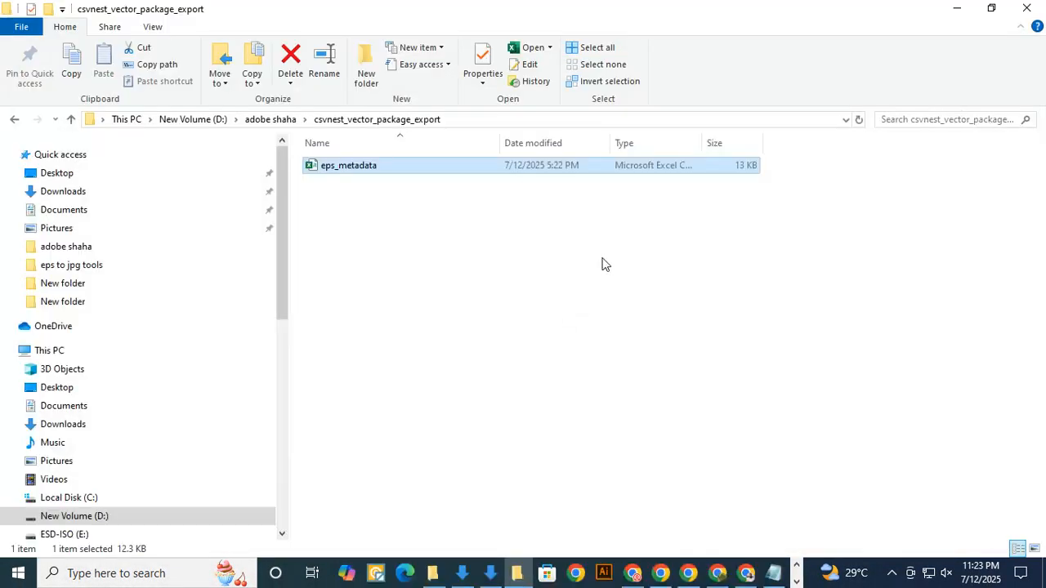
{"action": "left_click", "coordinate": [270, 119]}
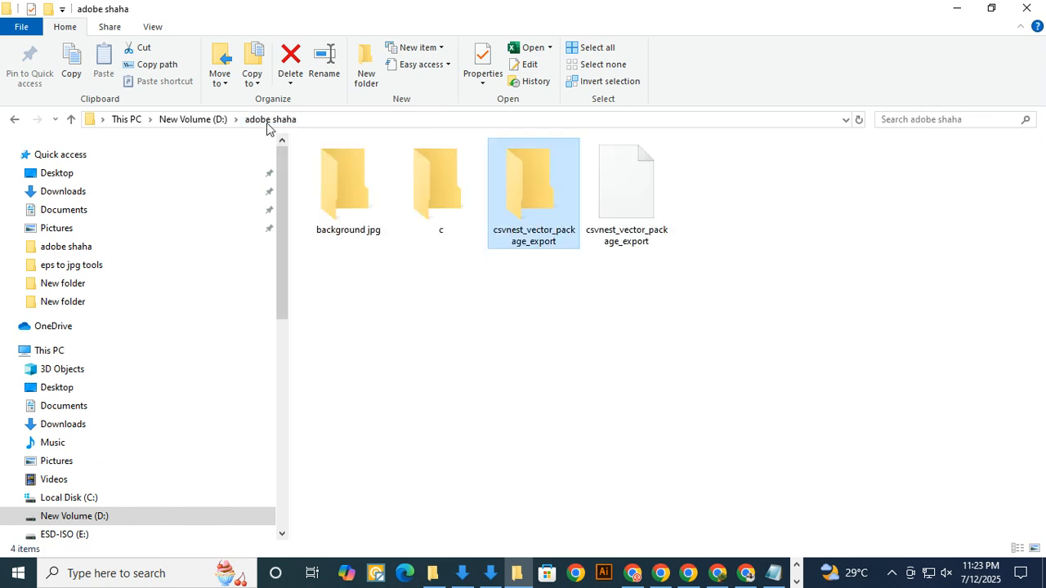
Switch to the webrename.com bulk file renamer in the browser and copy its web address.
{"action": "left_click", "coordinate": [719, 574]}
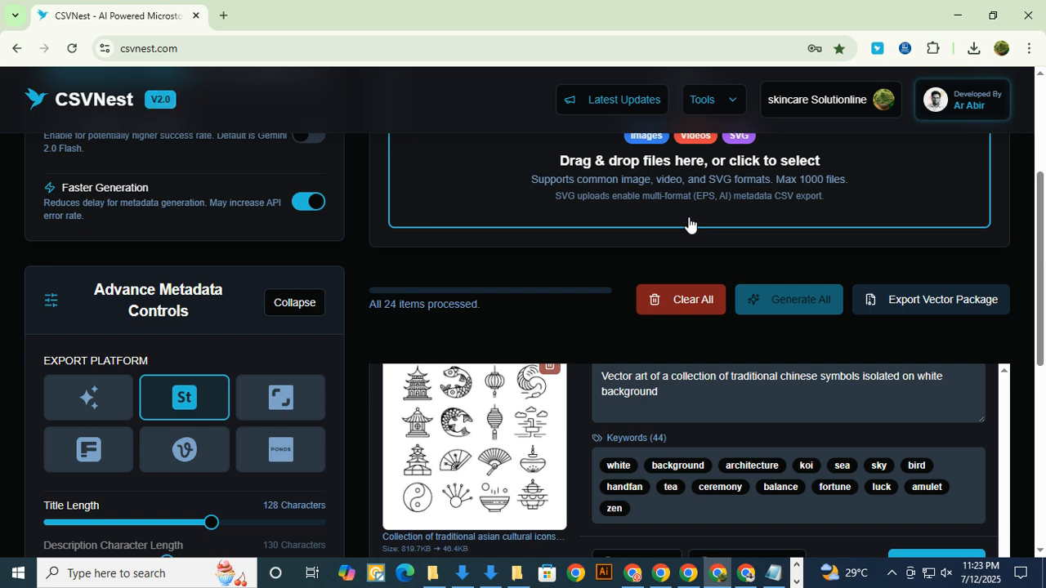
{"action": "left_click", "coordinate": [746, 572]}
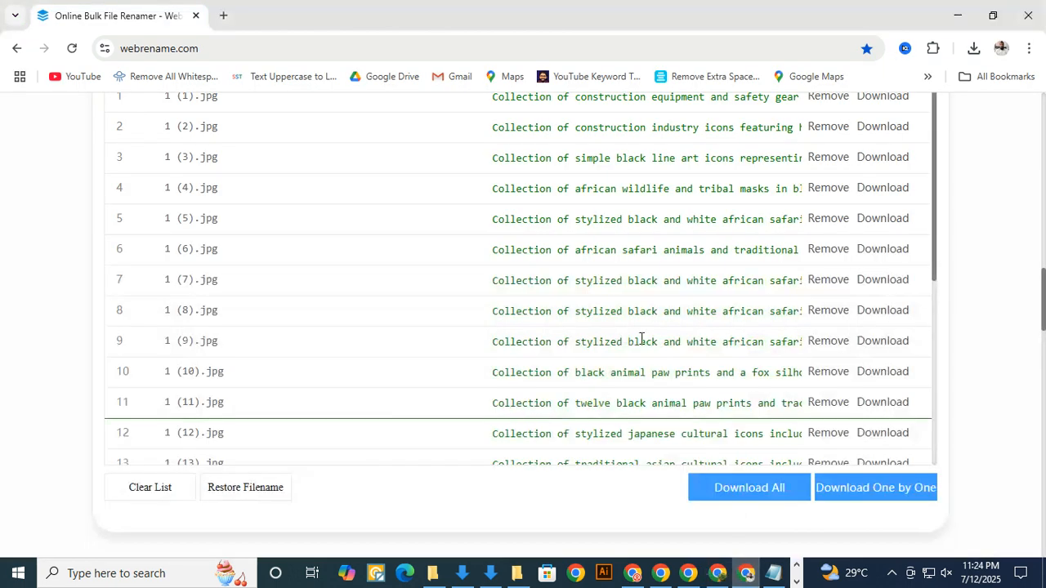
{"action": "left_click", "coordinate": [196, 49]}
{"action": "right_click", "coordinate": [195, 50]}
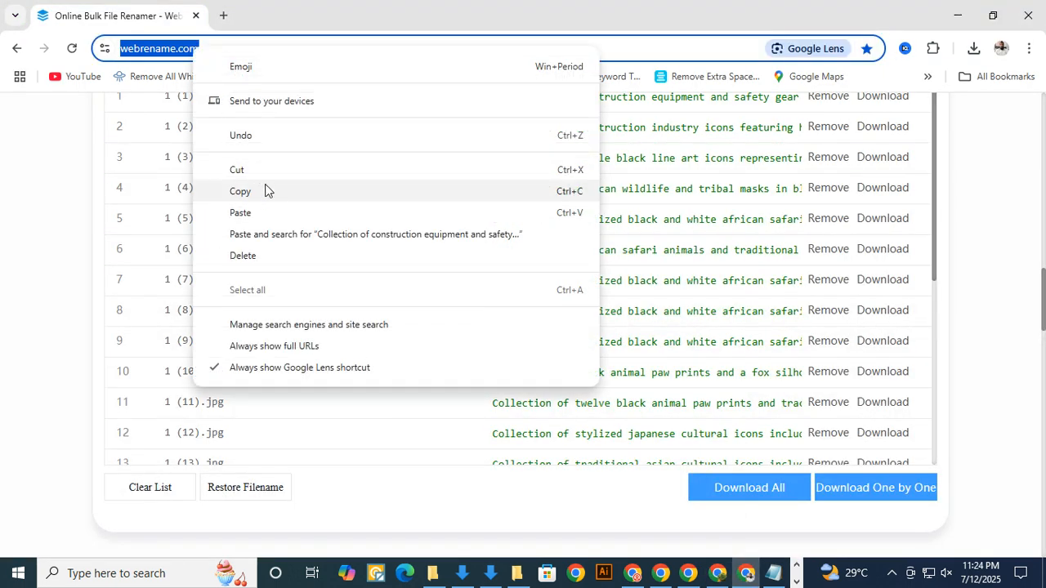
{"action": "left_click", "coordinate": [271, 193]}
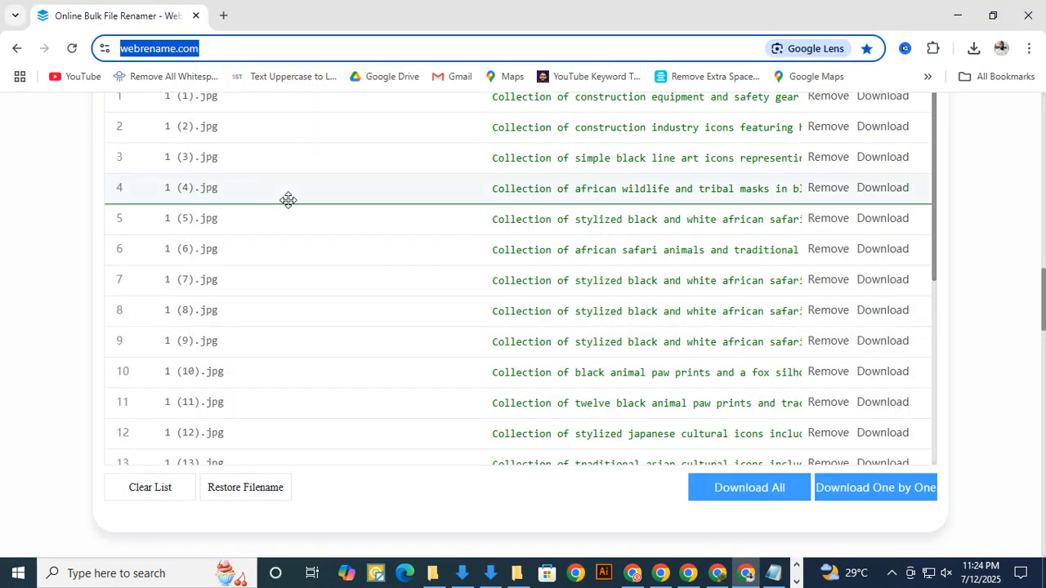
Send the copied webrename.com link in the Google Meet in-call messages and close the chat.
{"action": "left_click", "coordinate": [634, 574]}
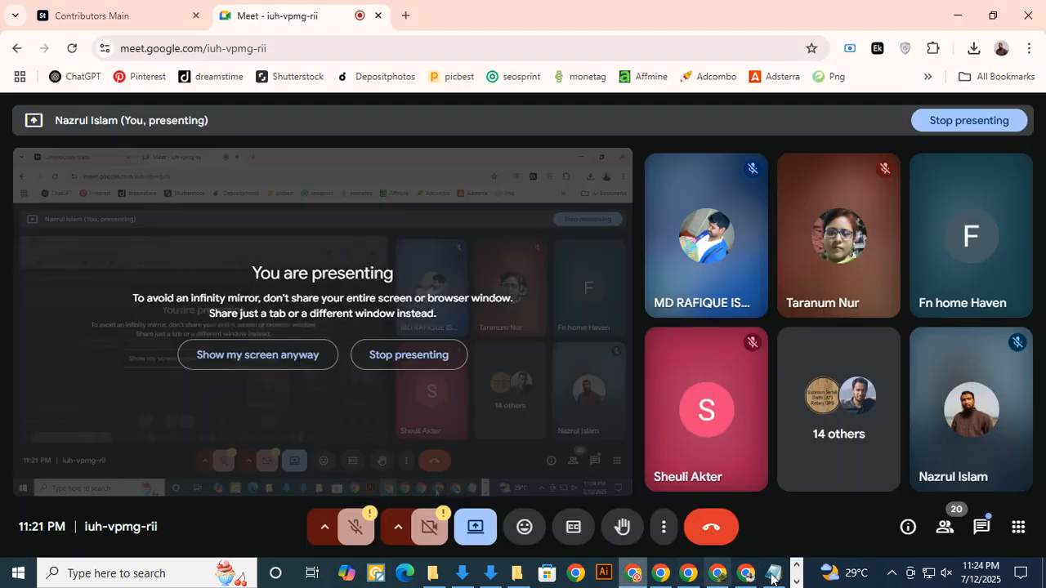
{"action": "left_click", "coordinate": [981, 527]}
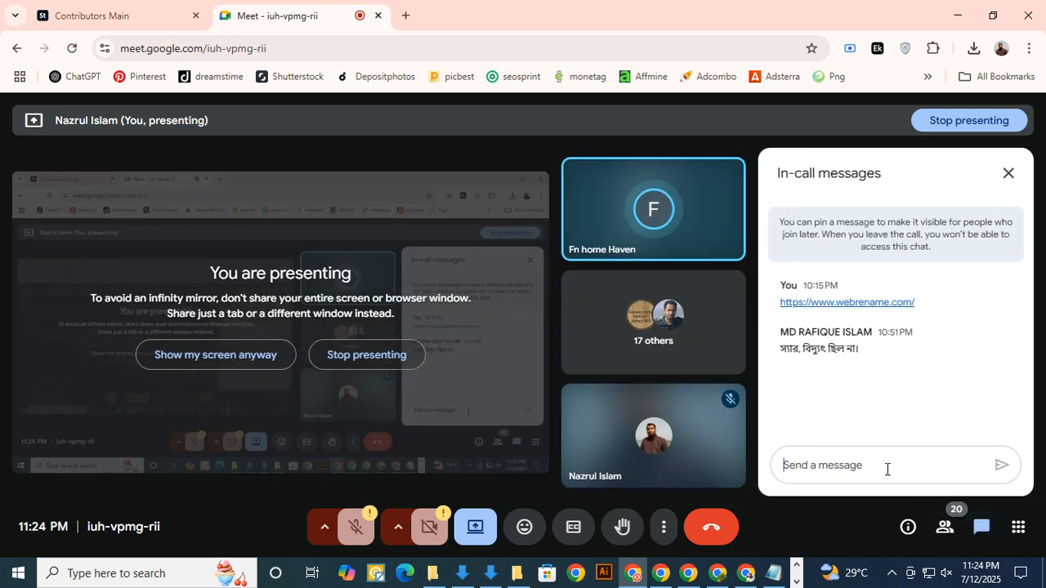
{"action": "left_click", "coordinate": [865, 464]}
{"action": "key", "text": "ctrl+v"}
{"action": "left_click", "coordinate": [1001, 465]}
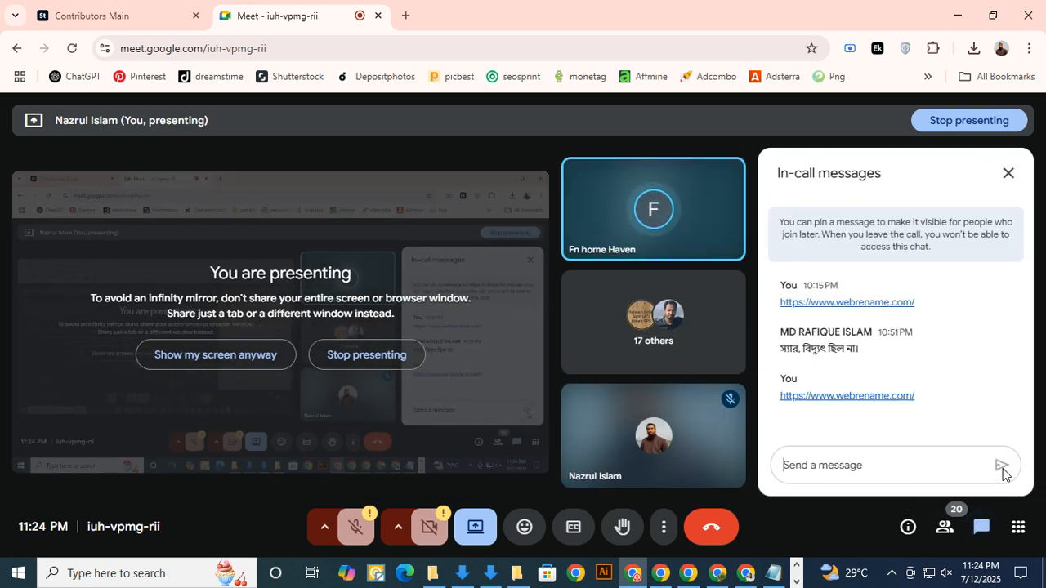
{"action": "left_click", "coordinate": [1009, 174]}
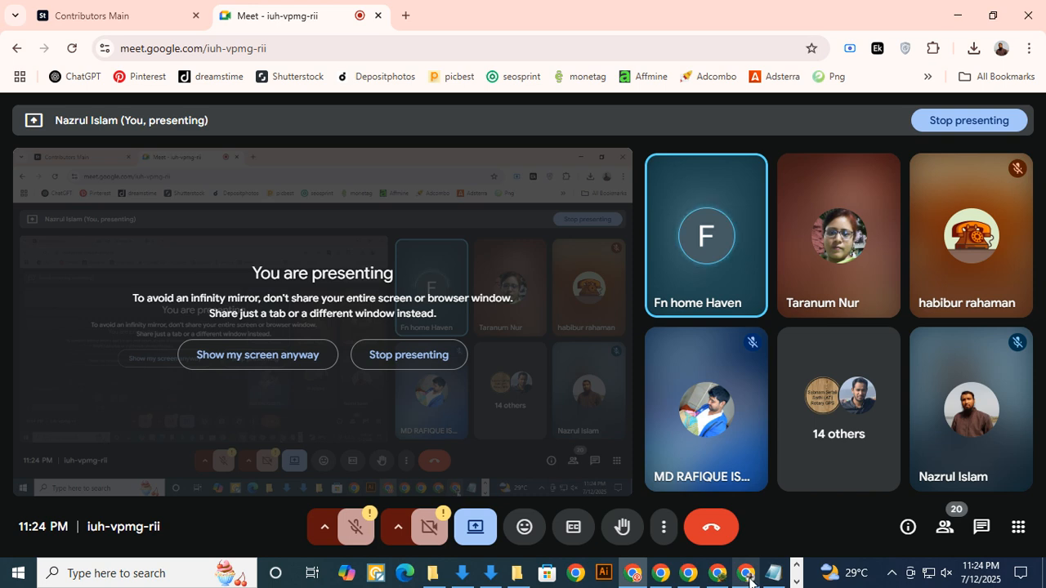
Switch back to the browser window showing the webrename.com renamed file list.
{"action": "mouse_move", "coordinate": [747, 579]}
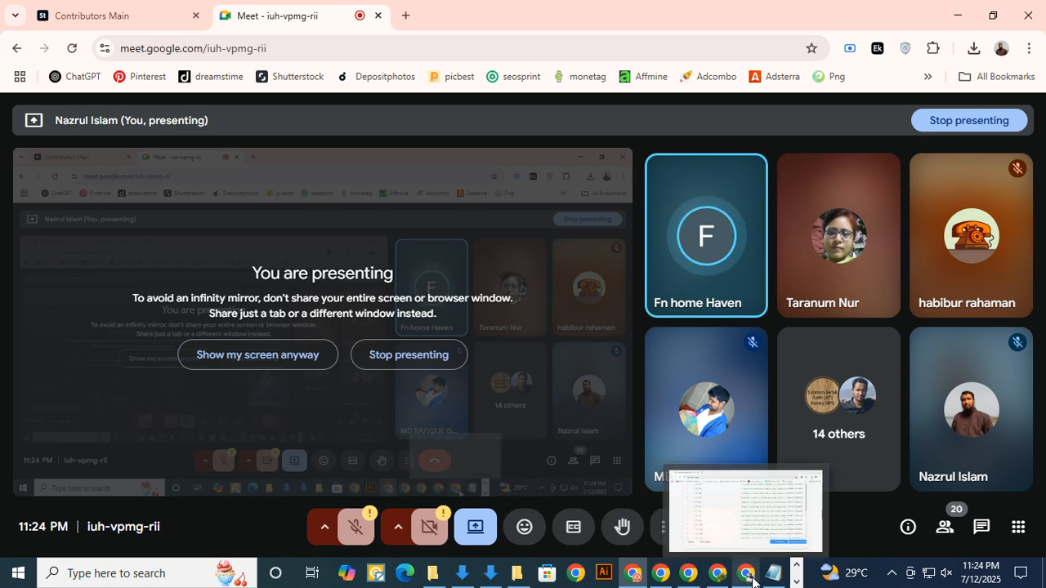
{"action": "left_click", "coordinate": [768, 499]}
{"action": "left_click", "coordinate": [797, 582]}
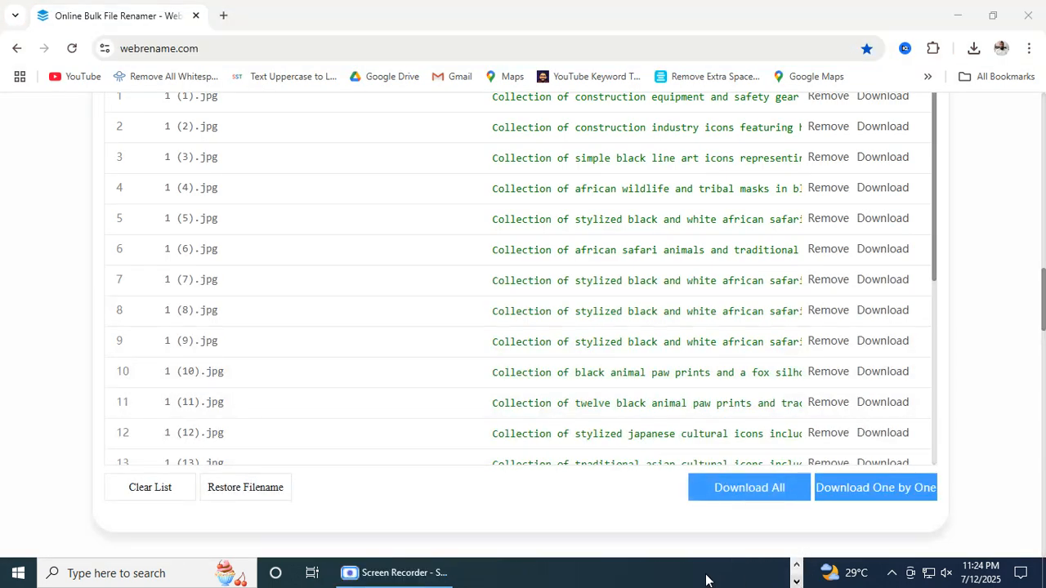